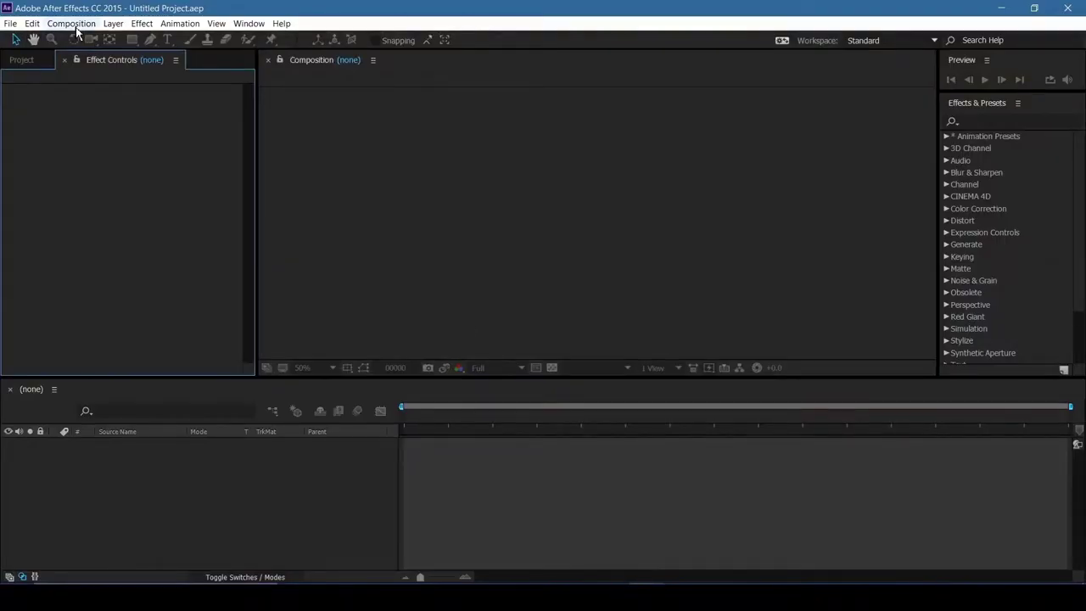
Step: Create a 1920 x 1080 composition named Comp 1 at 24 fps with a duration of 150 frames
left_click(75, 25)
left_click(88, 40)
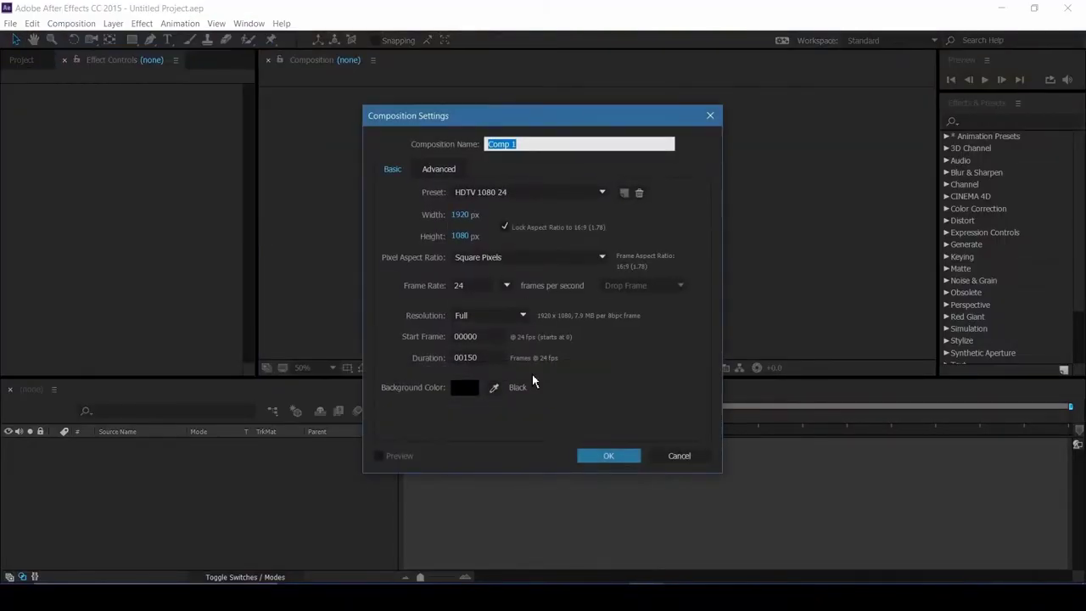
left_click(604, 458)
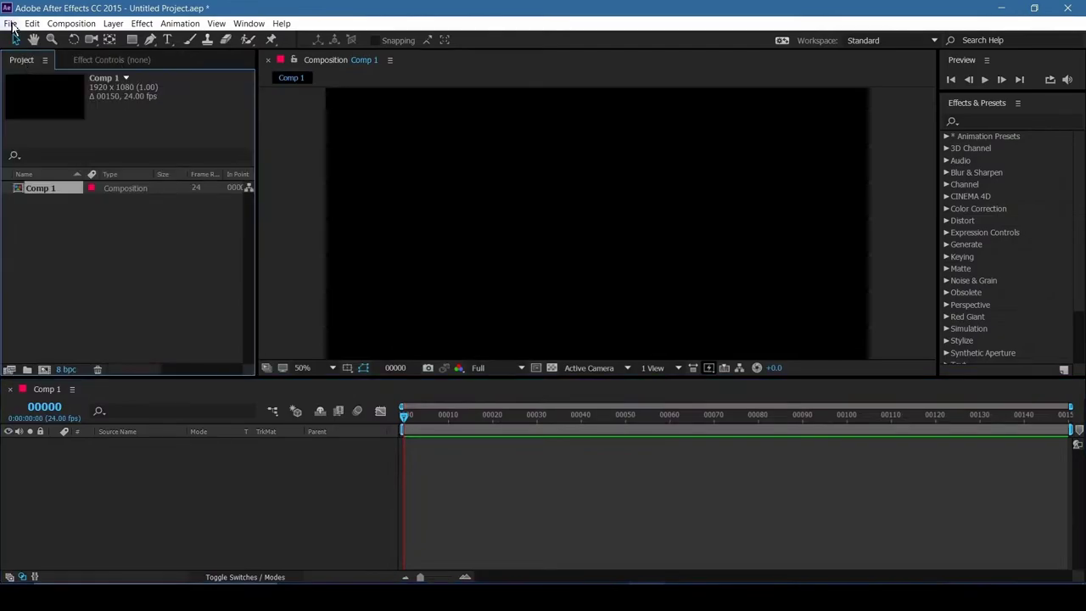
Step: Import Aerial_03.jpg as footage and add it as a layer to Comp 1
left_click(10, 23)
mouse_move(212, 203)
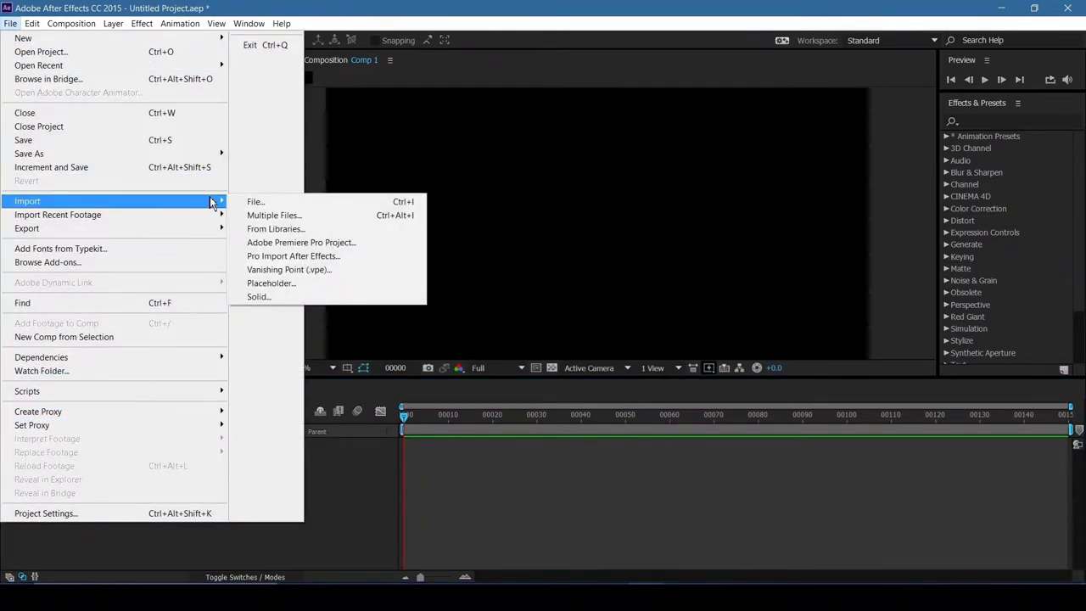
left_click(280, 202)
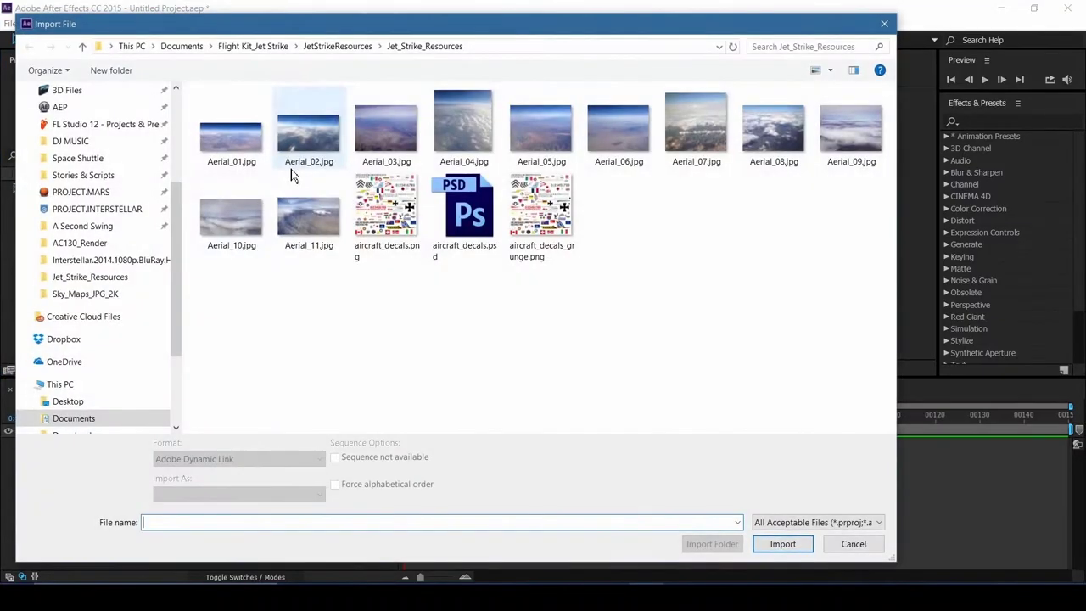
left_click(329, 137)
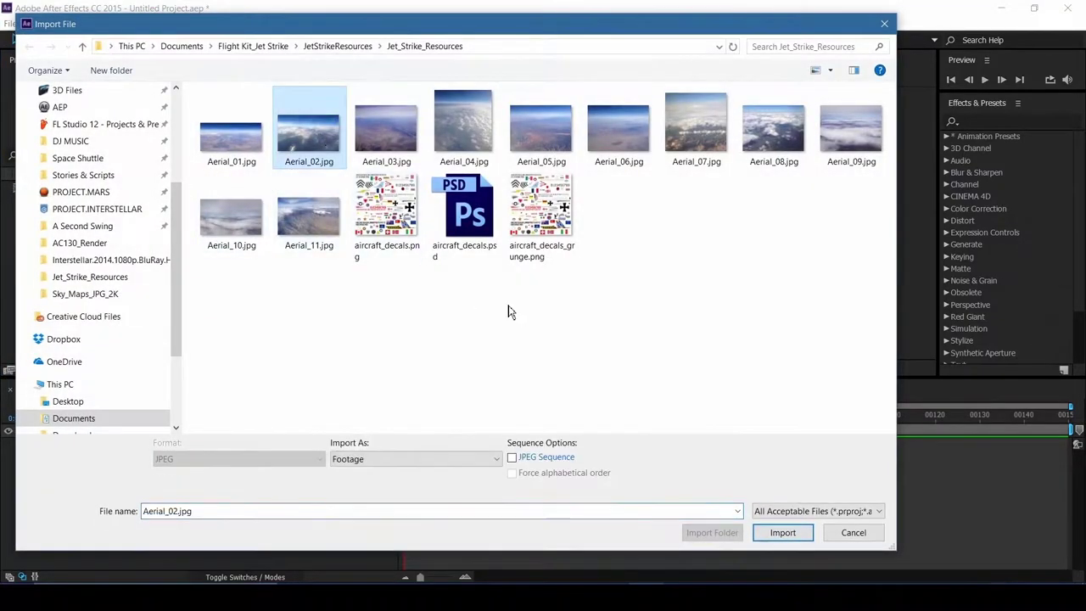
left_click(376, 145)
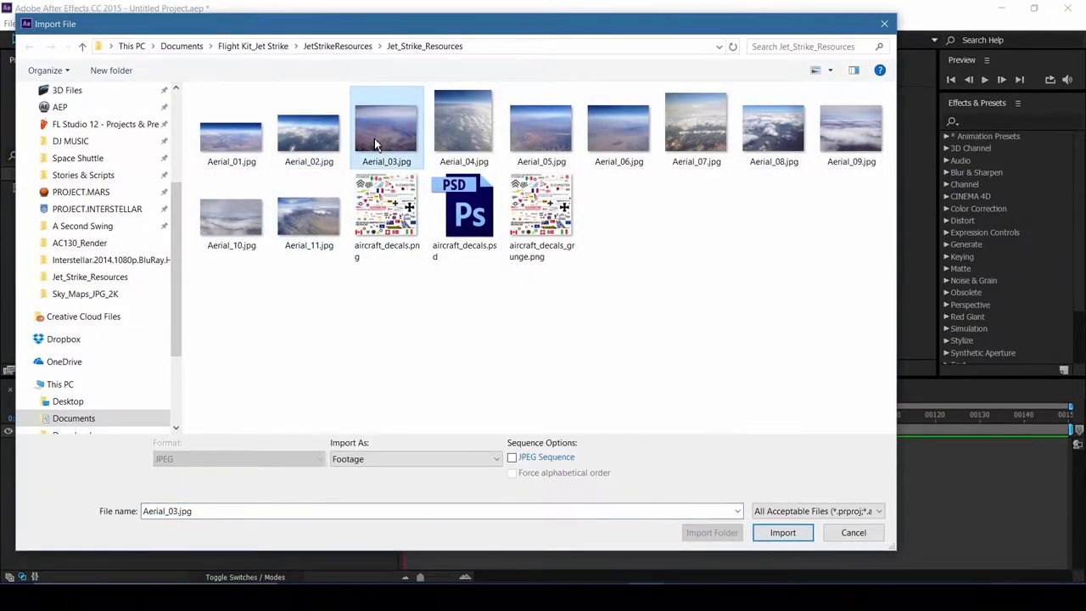
left_click(797, 538)
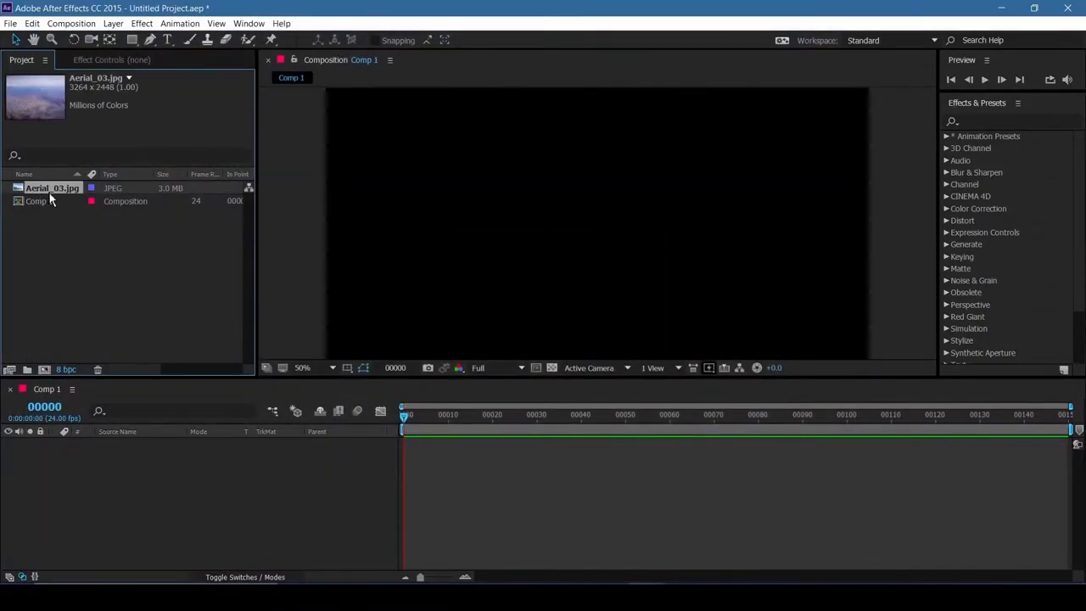
left_click_drag(50, 193, 151, 496)
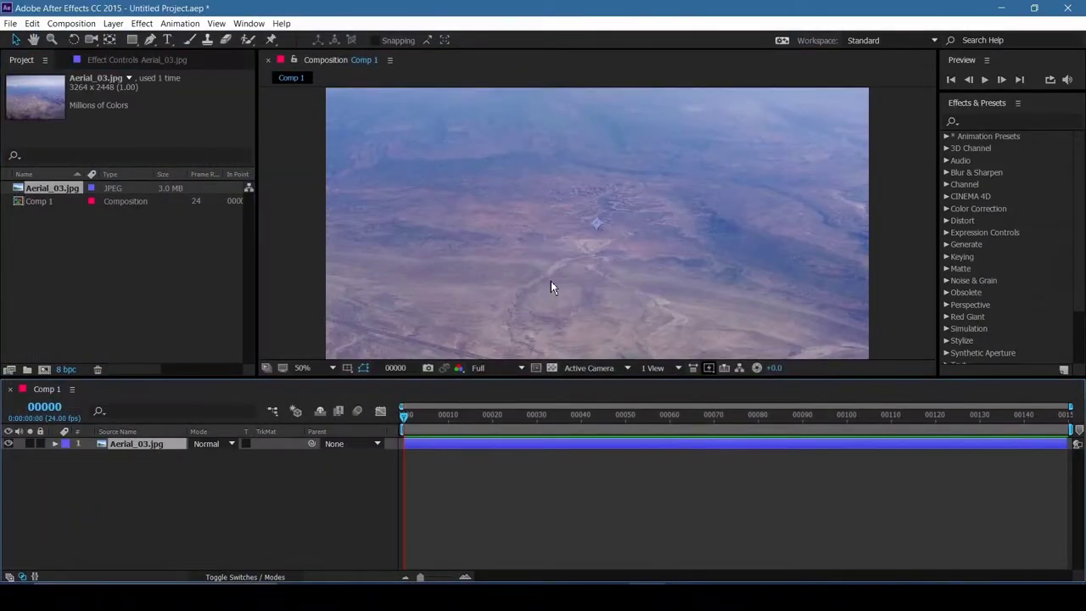
Step: Make the Aerial_03.jpg layer a 3D layer
key("comma")
key("F4")
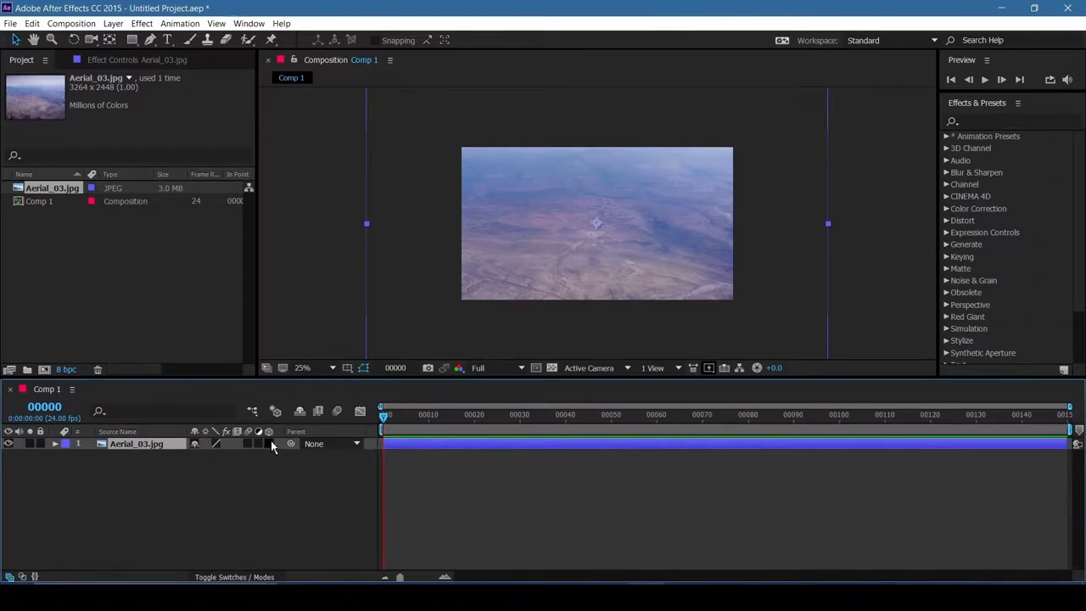
left_click(270, 443)
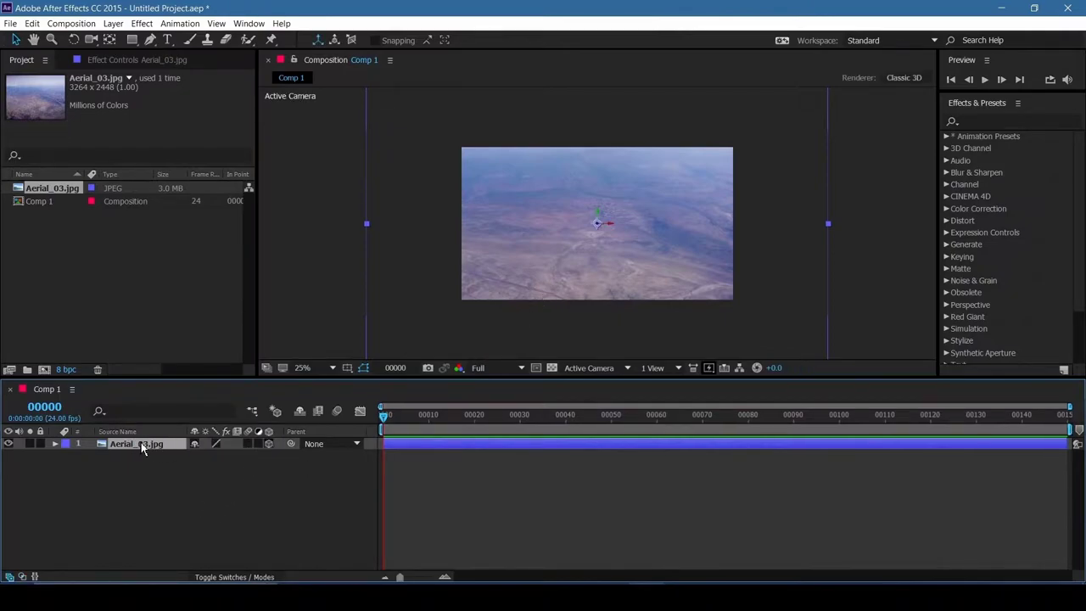
Step: Turn off Accepts Lights and Accepts Shadows in the Aerial_03.jpg layer's material options
key("a")
key("a")
left_click(196, 504)
left_click(196, 492)
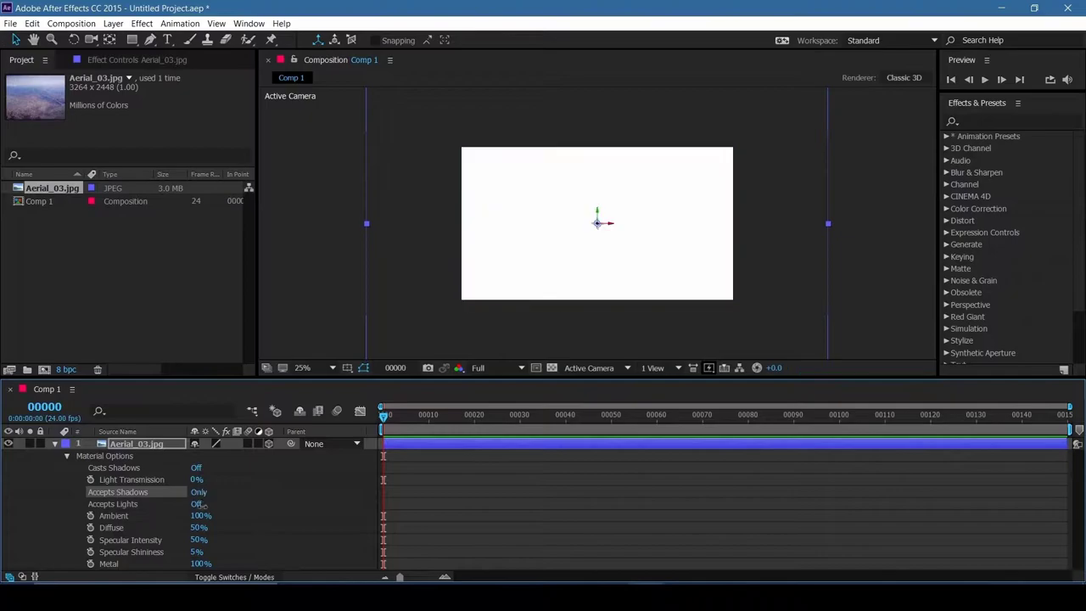
left_click(196, 493)
key("a")
key("a")
key("u")
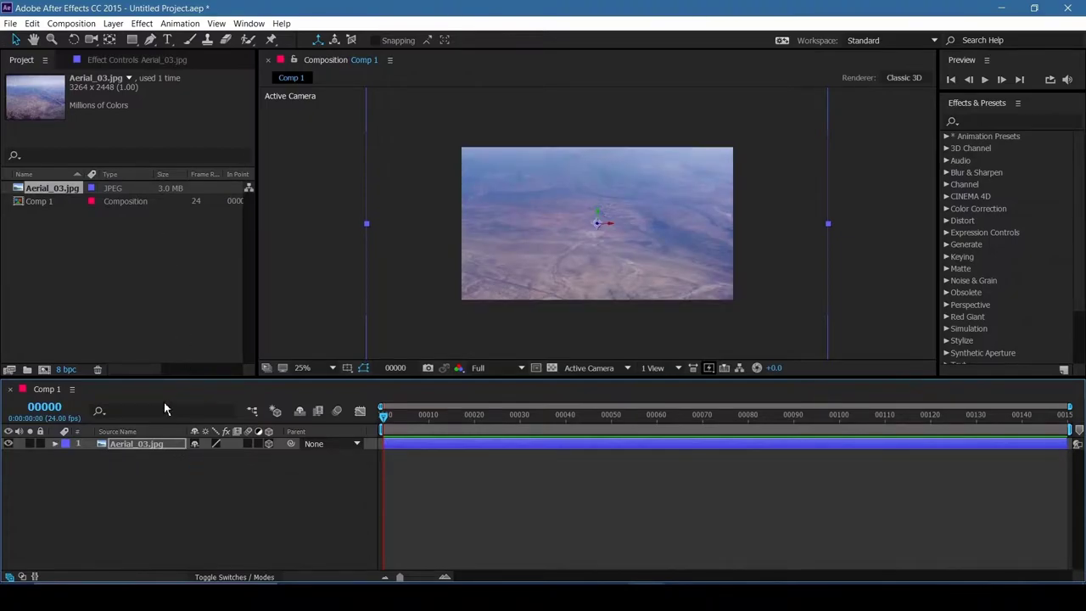
Step: Rename the Aerial_03.jpg layer as BG and show the blending mode and track matte columns again
key("Return")
type("BG")
key("Return")
key("F4")
Step: Add a two-node camera named Camera 1 with a 20.80 mm focal length and give its layer a blue label
left_click(113, 23)
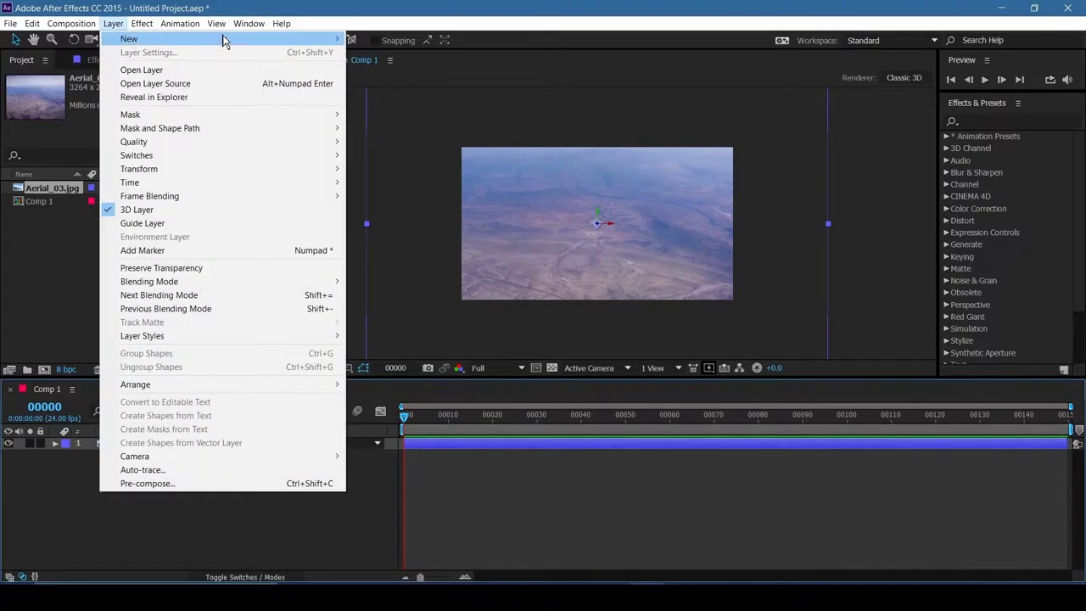
mouse_move(223, 39)
left_click(402, 81)
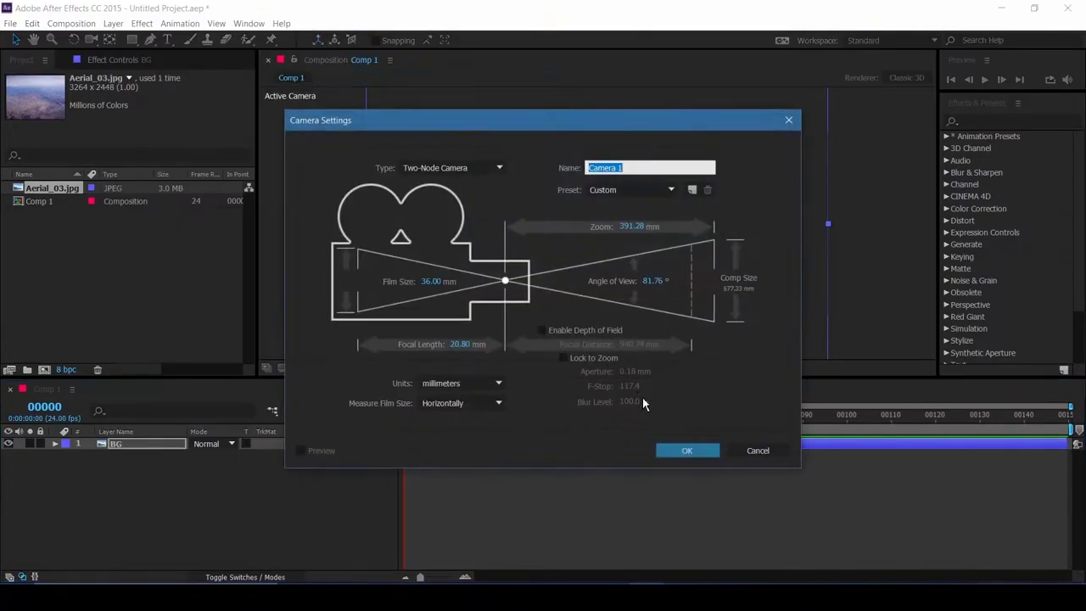
left_click(695, 454)
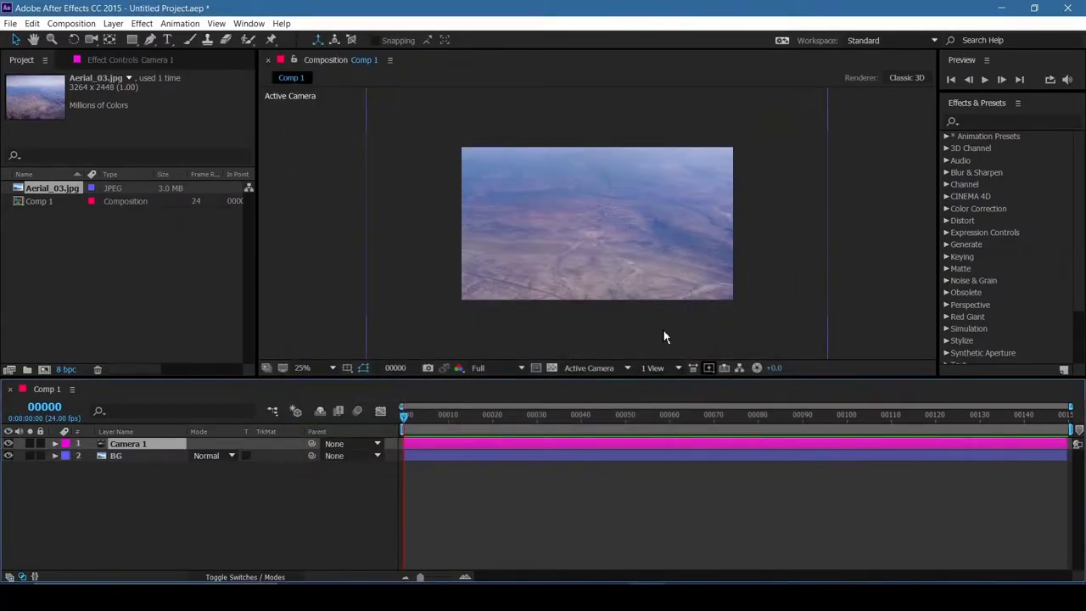
left_click(66, 444)
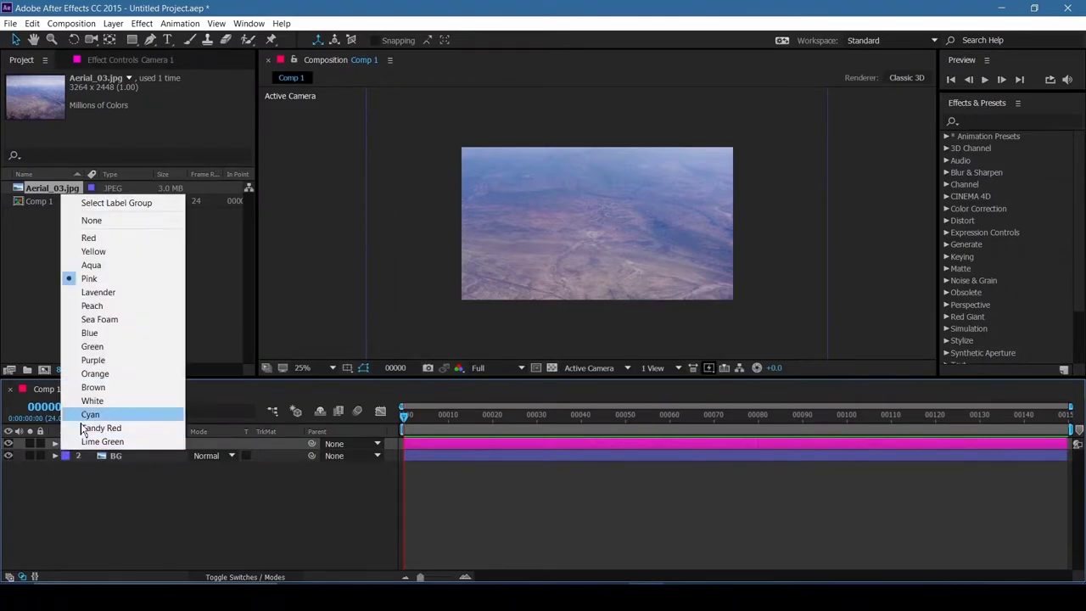
left_click(91, 339)
Step: Create a black 1920 x 1080 px solid named Element
key("ctrl+y")
type("Element")
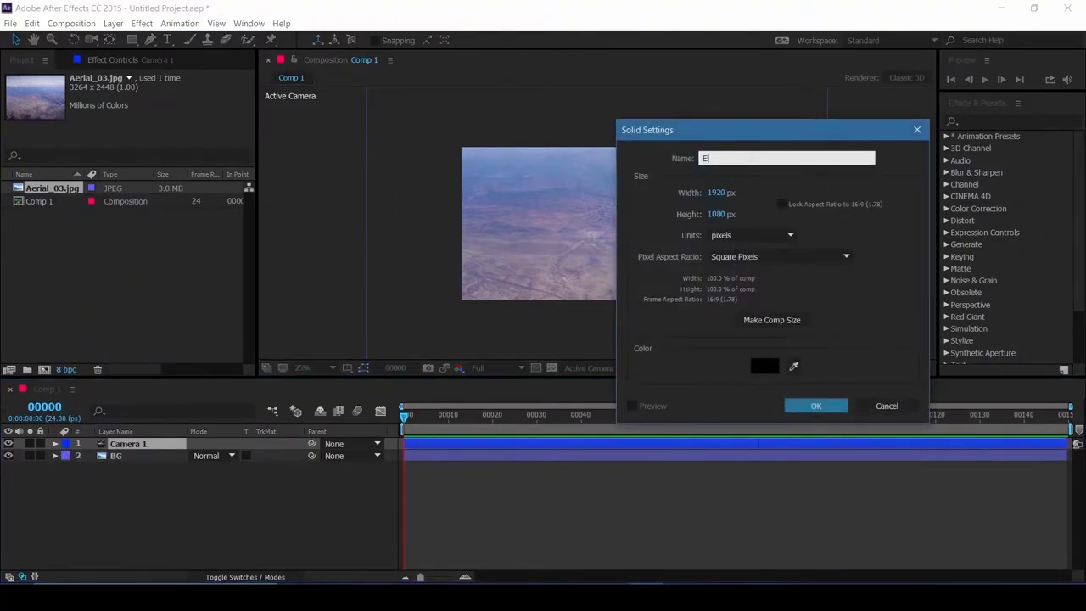
left_click(813, 409)
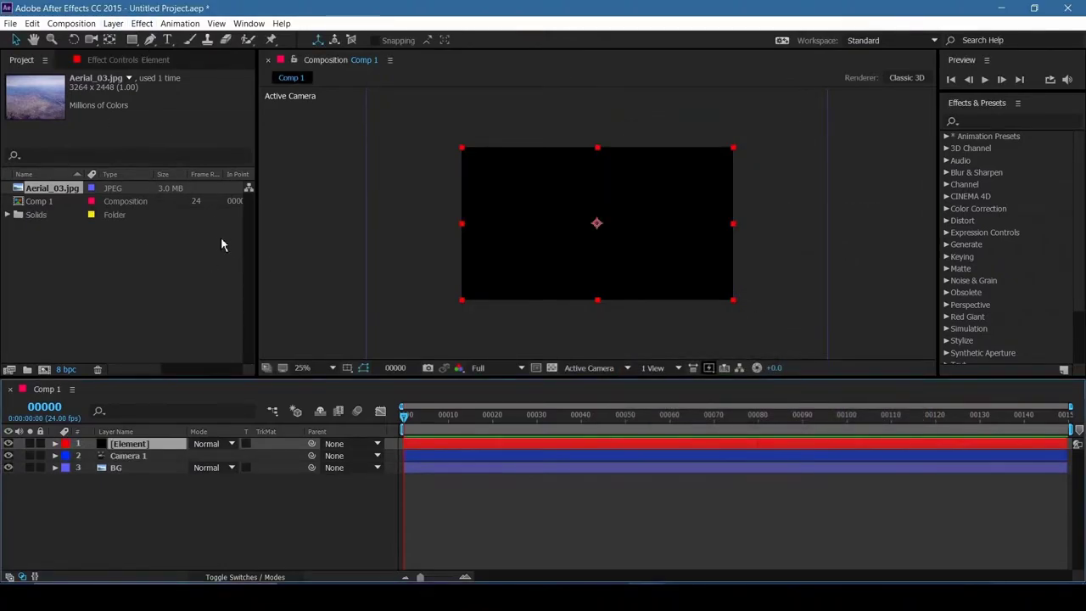
Step: Apply the Element effect to the Element solid and show its effect controls
key("ctrl+space")
left_click(92, 226)
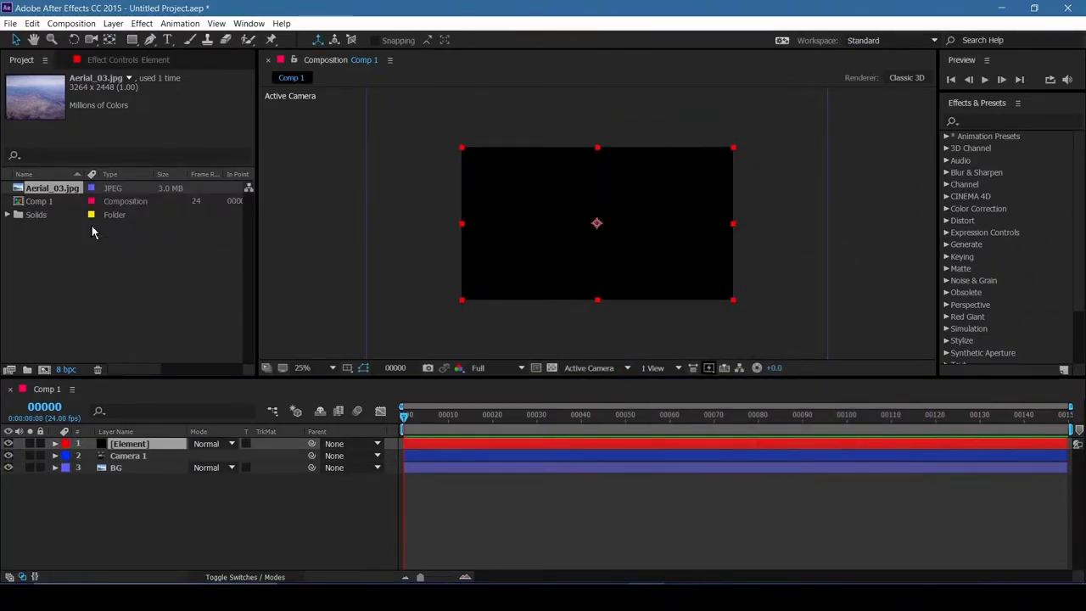
left_click(127, 60)
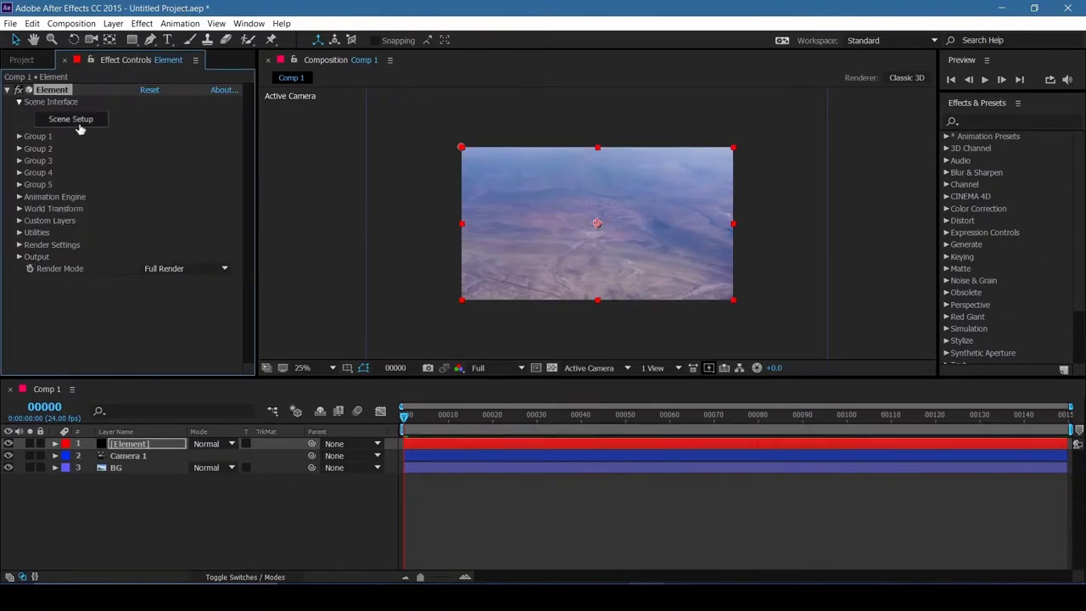
key("shift+slash")
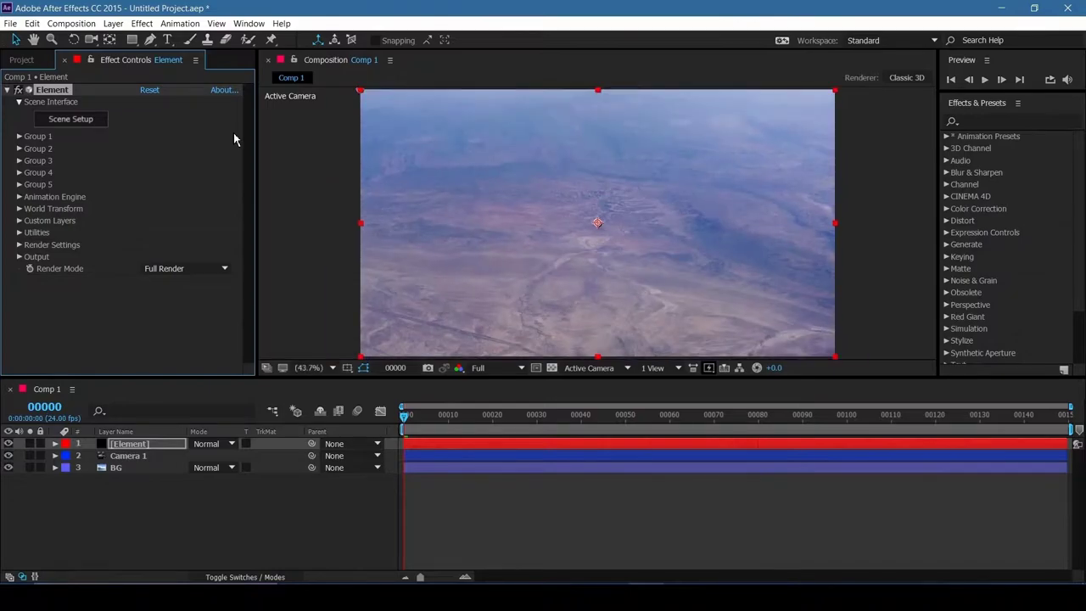
Step: Open the Element scene setup and add the Ground_Assult_02 model from the Jet_Strike collection
left_click(83, 120)
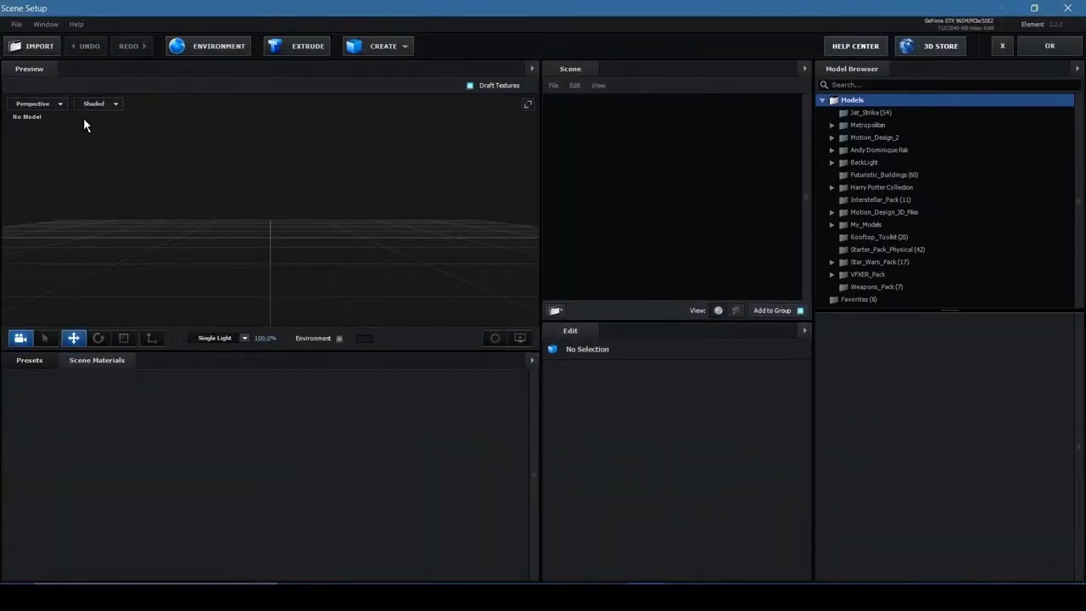
left_click(867, 115)
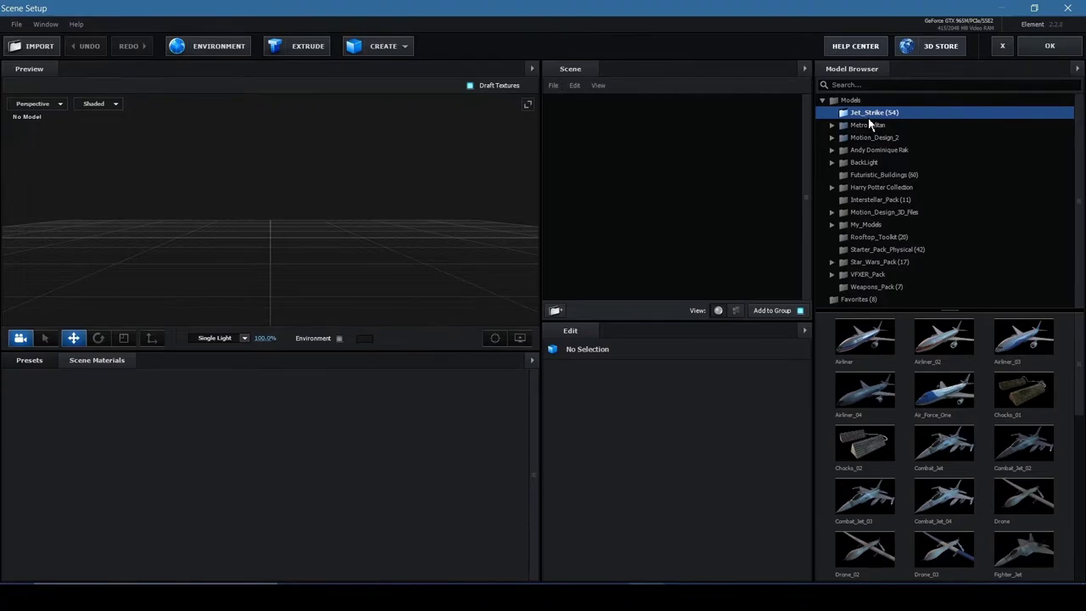
scroll(900, 424, "down", 2)
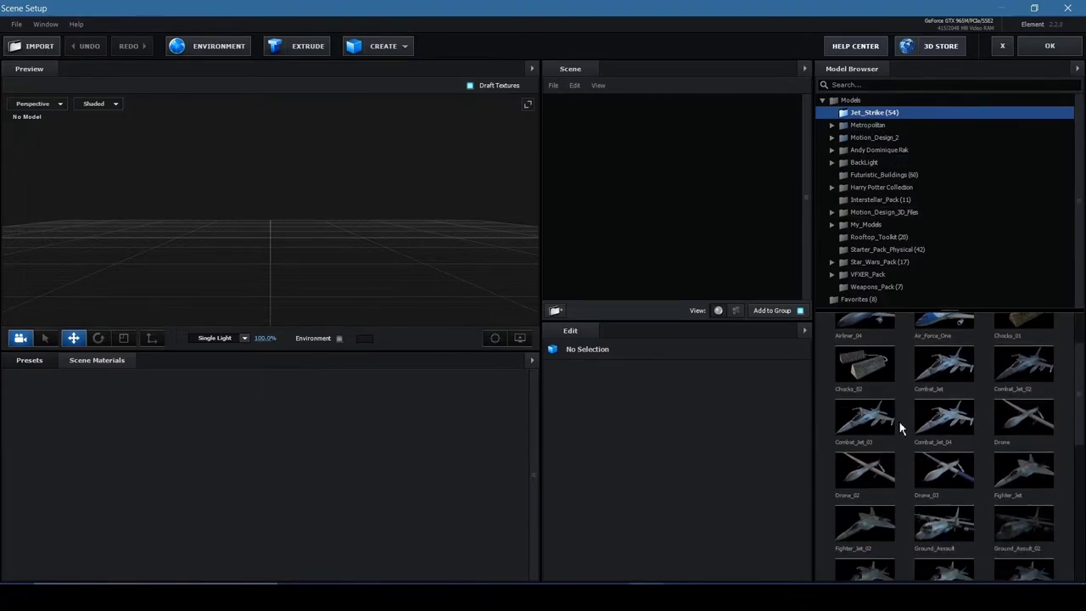
double_click(1024, 535)
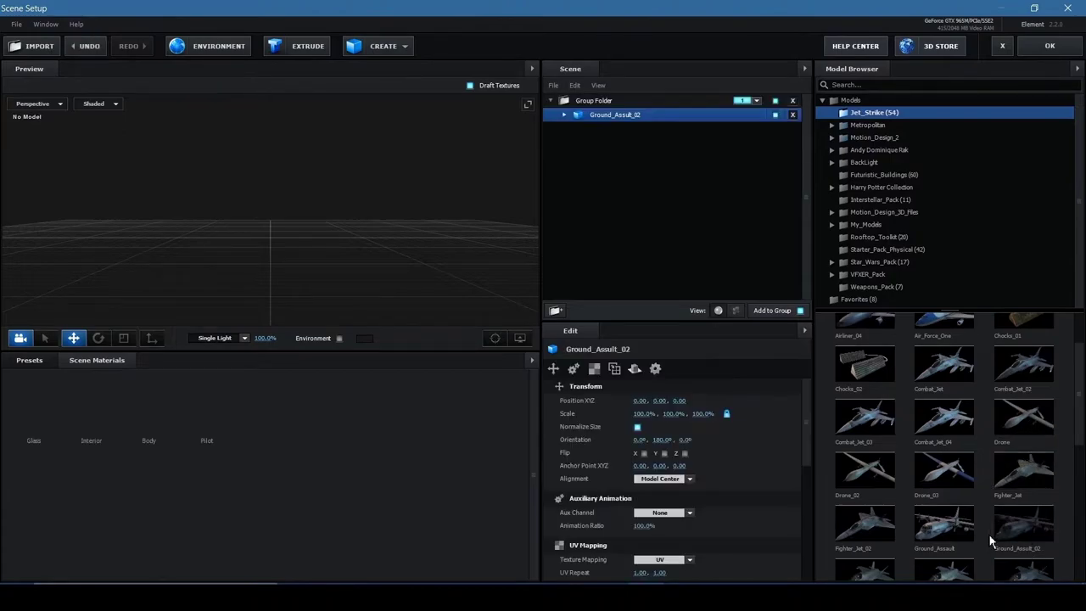
Step: Offset the aircraft's anchor point vertically to Y -0.15, with the model's position at Y 0.14
left_click_drag(449, 228, 326, 225)
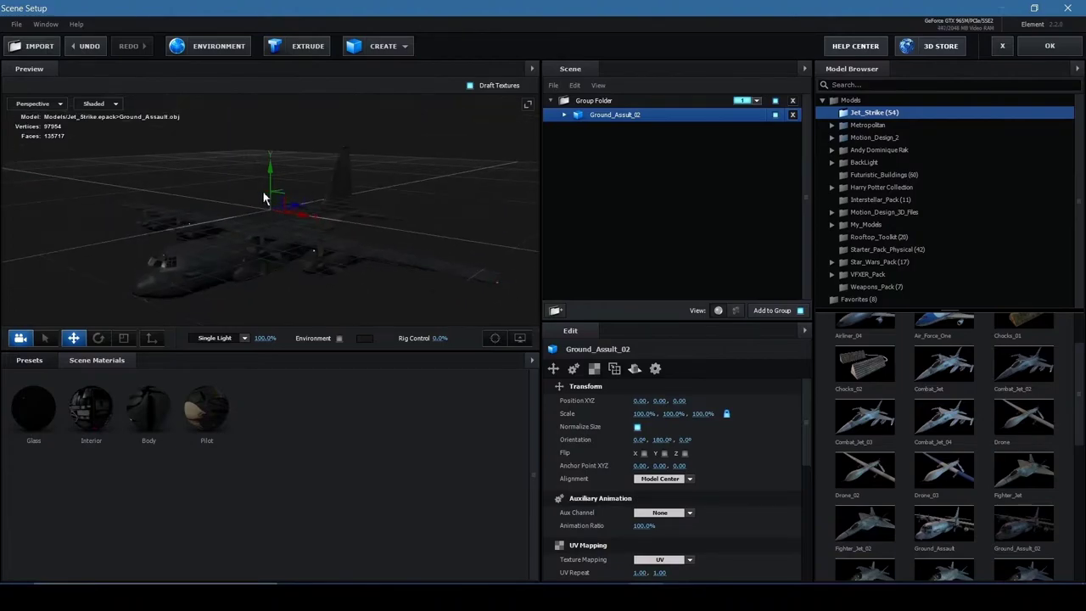
left_click_drag(271, 182, 293, 170)
left_click(151, 338)
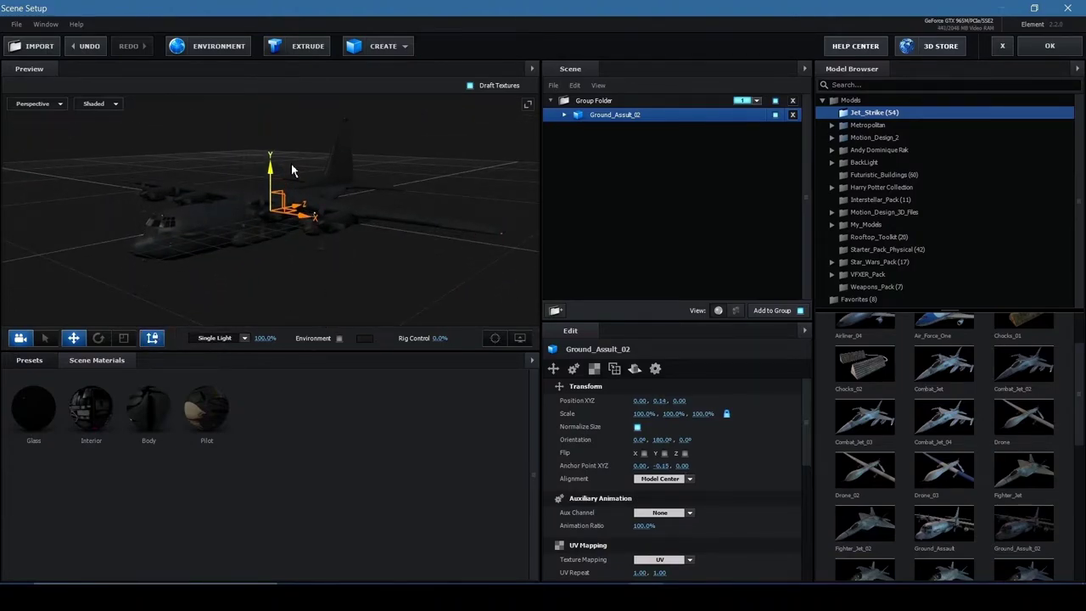
left_click(151, 338)
left_click_drag(194, 320, 364, 342)
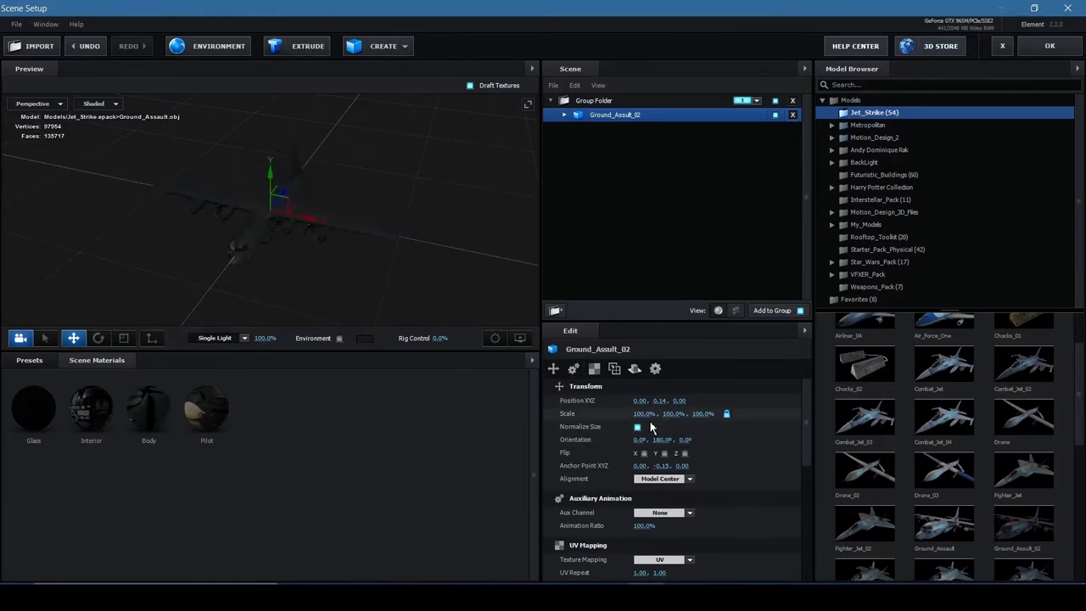
Step: Scale the Ground_Assult_02 model uniformly to 592%, keeping Normalize Size enabled
left_click(637, 427)
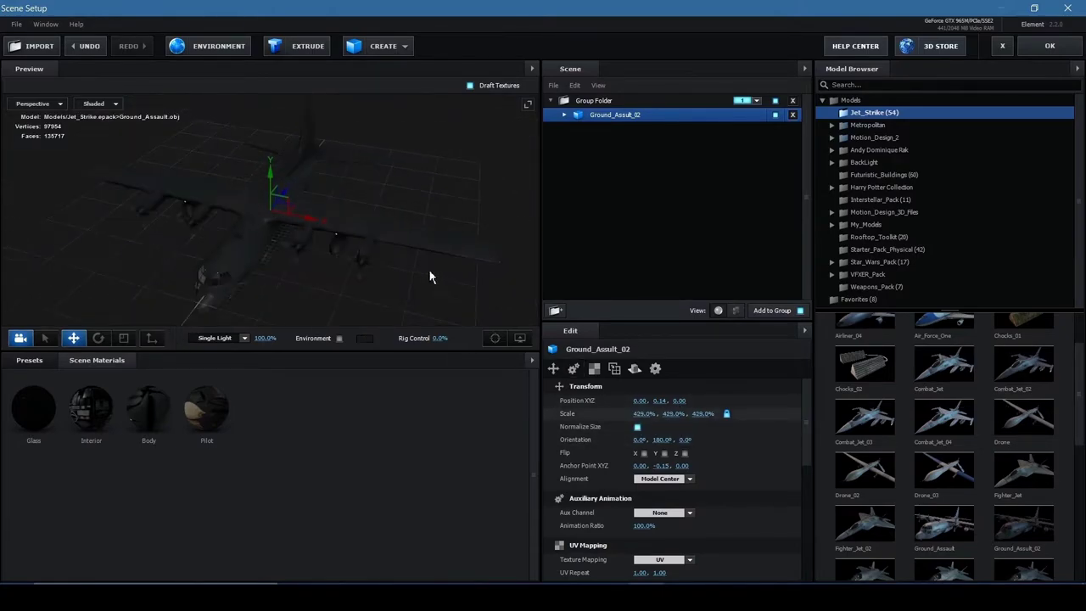
left_click_drag(647, 413, 745, 427)
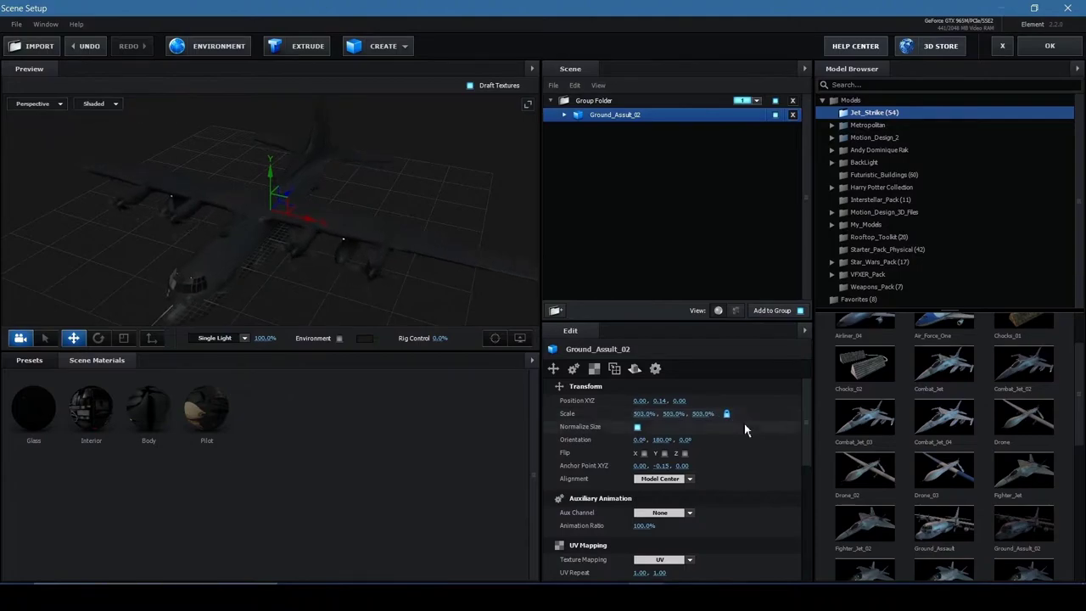
scroll(348, 271, "down", 4)
scroll(348, 272, "up", 2)
left_click_drag(645, 413, 720, 422)
scroll(344, 266, "up", 4)
left_click_drag(404, 285, 406, 266)
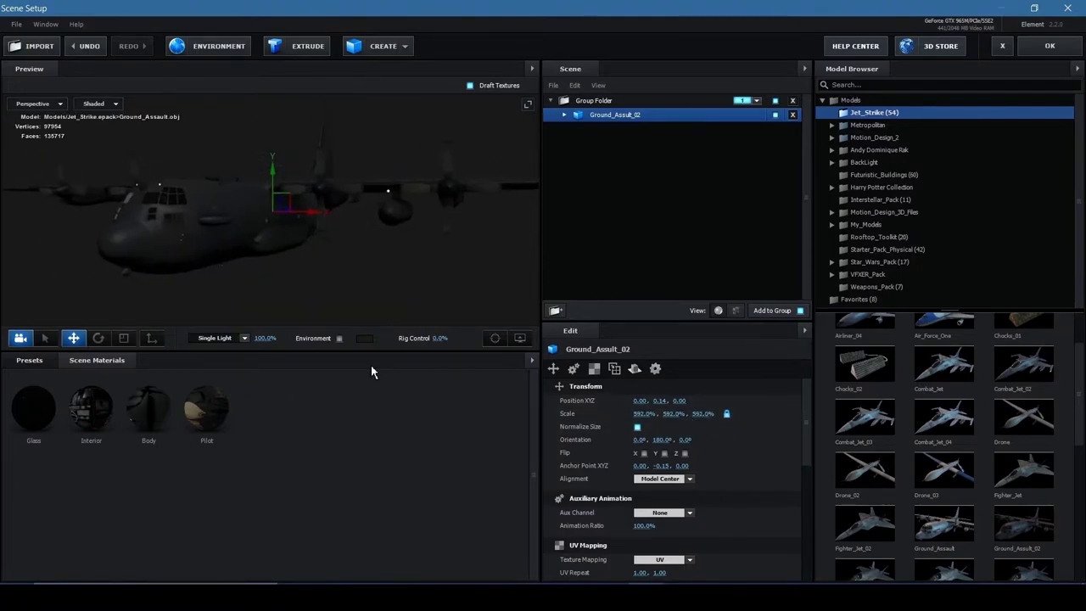
Step: Change the scene preview's background color to light grey and turn off draft textures
left_click(364, 339)
left_click_drag(342, 421, 226, 346)
left_click(455, 424)
left_click_drag(382, 234, 429, 211)
scroll(415, 216, "up", 2)
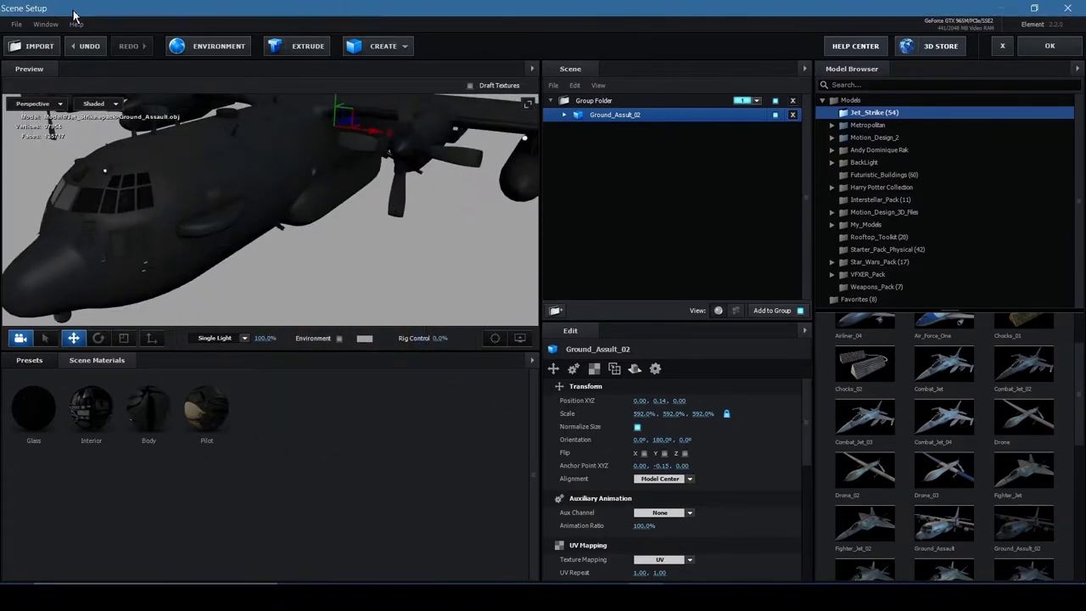
Step: Choose 8192 as the map size limit in the scene preferences and inspect the aircraft's cockpit textures up close
left_click(16, 24)
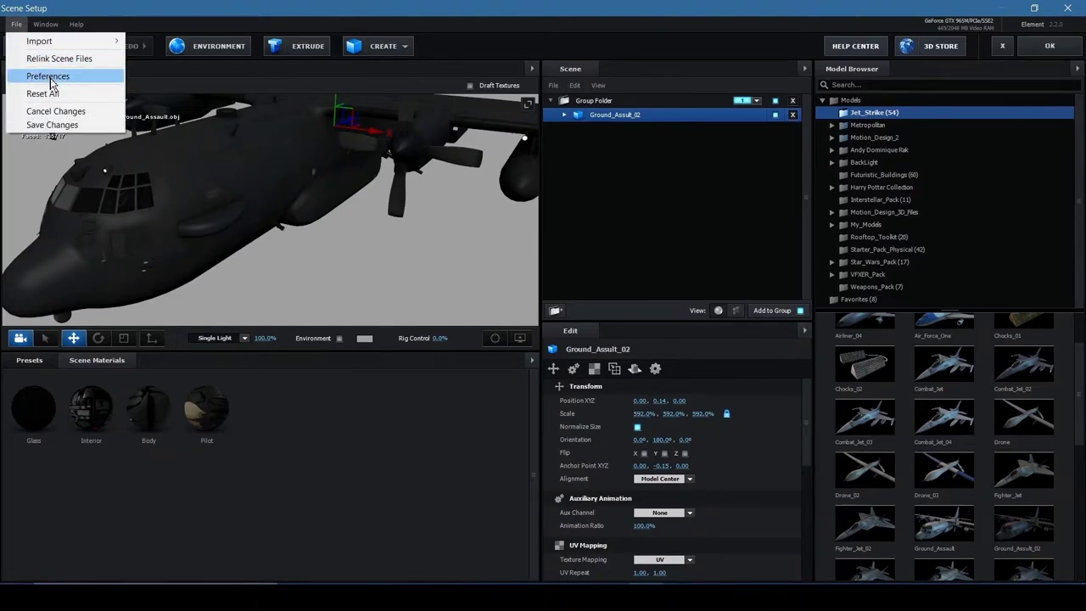
left_click(48, 76)
left_click(555, 306)
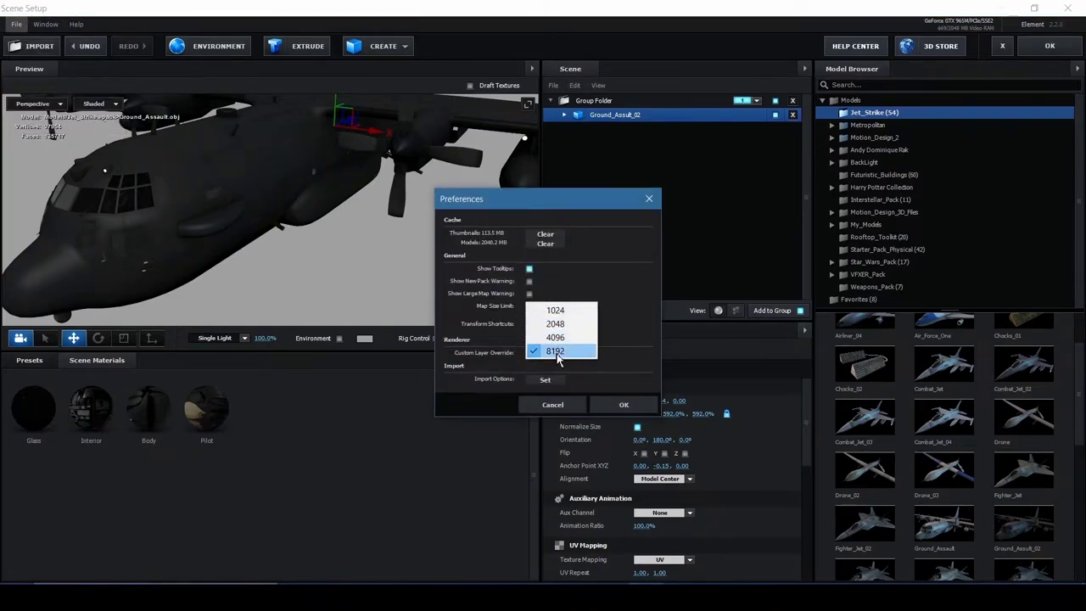
left_click(551, 357)
left_click(626, 404)
left_click_drag(441, 280, 330, 229)
scroll(345, 252, "up", 3)
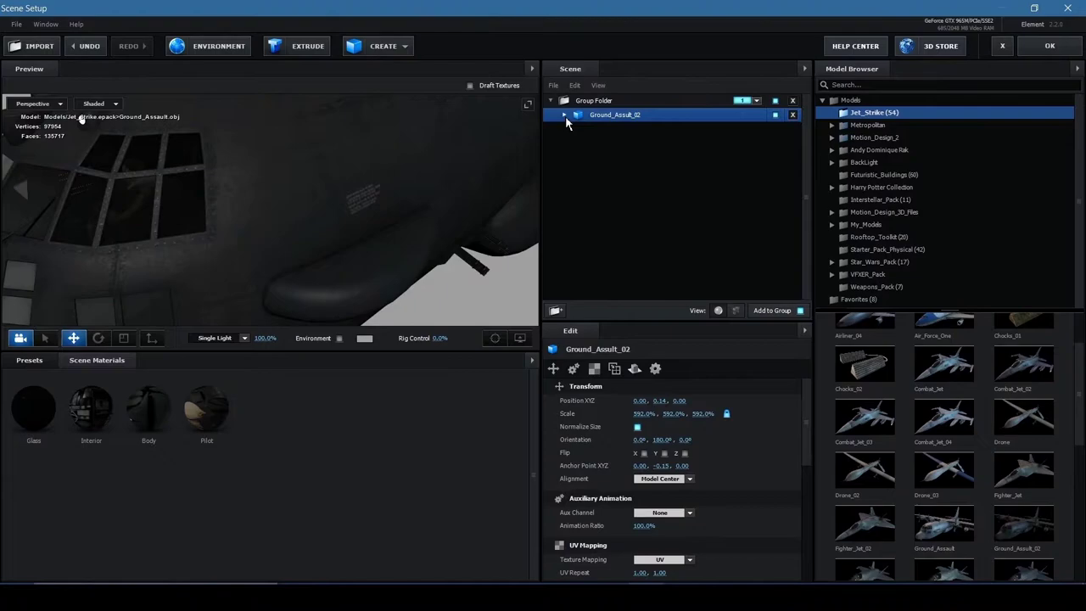
Step: Switch the Body material of the Ground_Assult_02 model to the Physical Shader
left_click(564, 115)
left_click(641, 130)
left_click(638, 405)
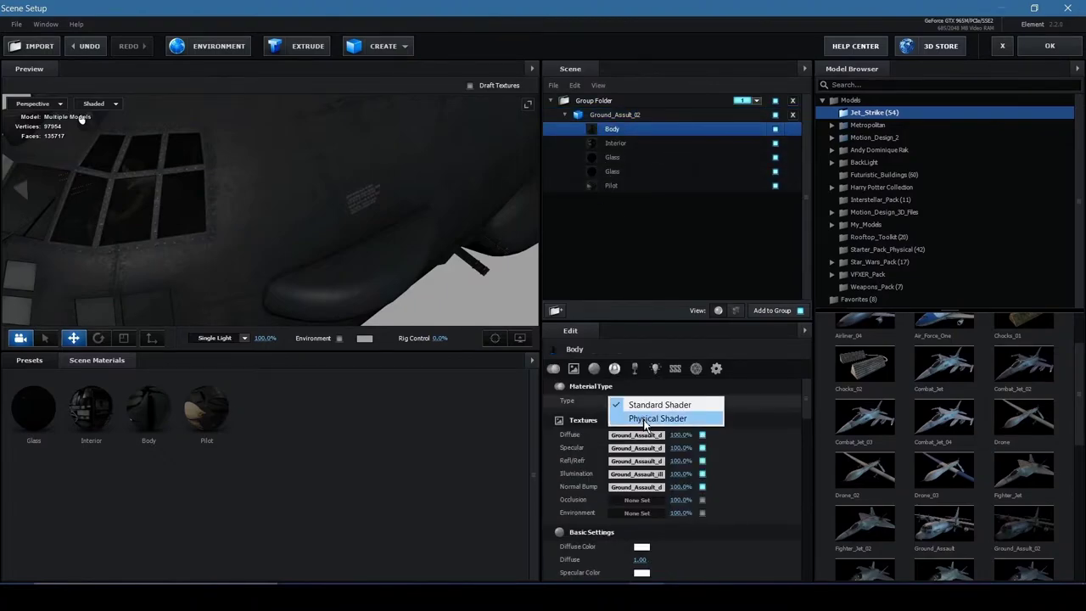
left_click(640, 416)
Step: Raise the Body material's reflectivity intensity to 100% and its environment multiplier to 226%
scroll(641, 411, "down", 5)
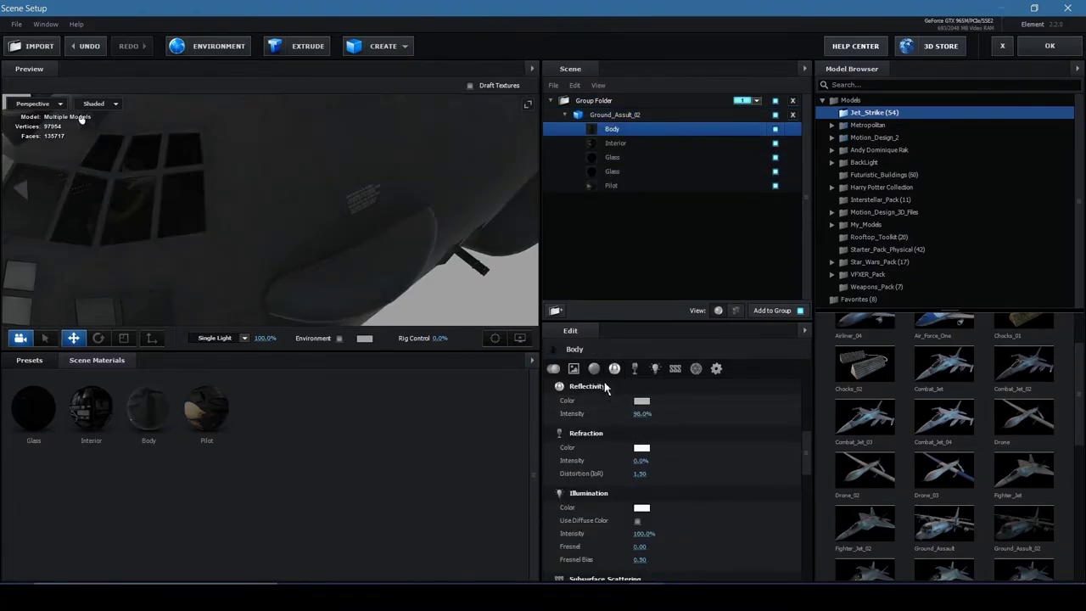
left_click_drag(641, 414, 731, 415)
left_click(595, 370)
left_click_drag(643, 466, 682, 472)
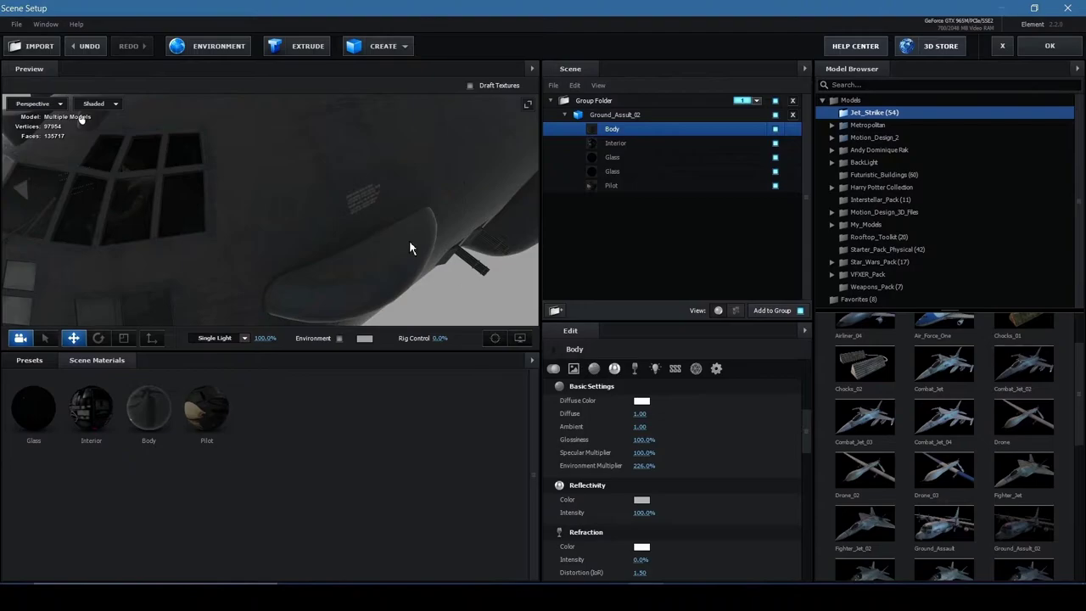
Step: Set the Body's glossiness texture to -100% saturation with input levels of about 0.05, 0.07 and 1.00
scroll(410, 247, "down", 3)
left_click(574, 369)
scroll(367, 196, "up", 3)
scroll(367, 196, "down", 3)
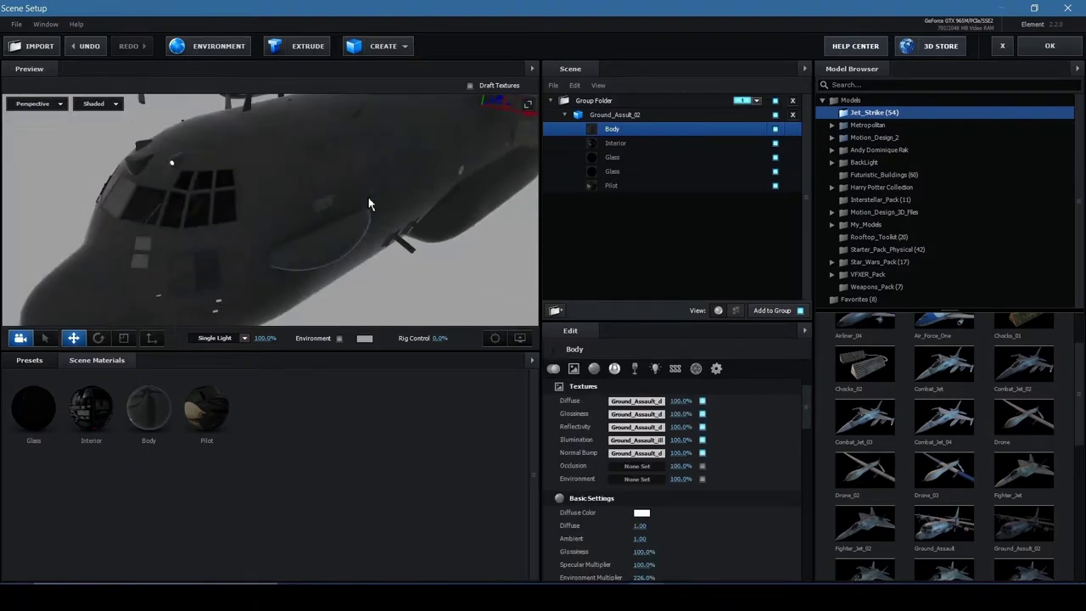
scroll(368, 204, "up", 2)
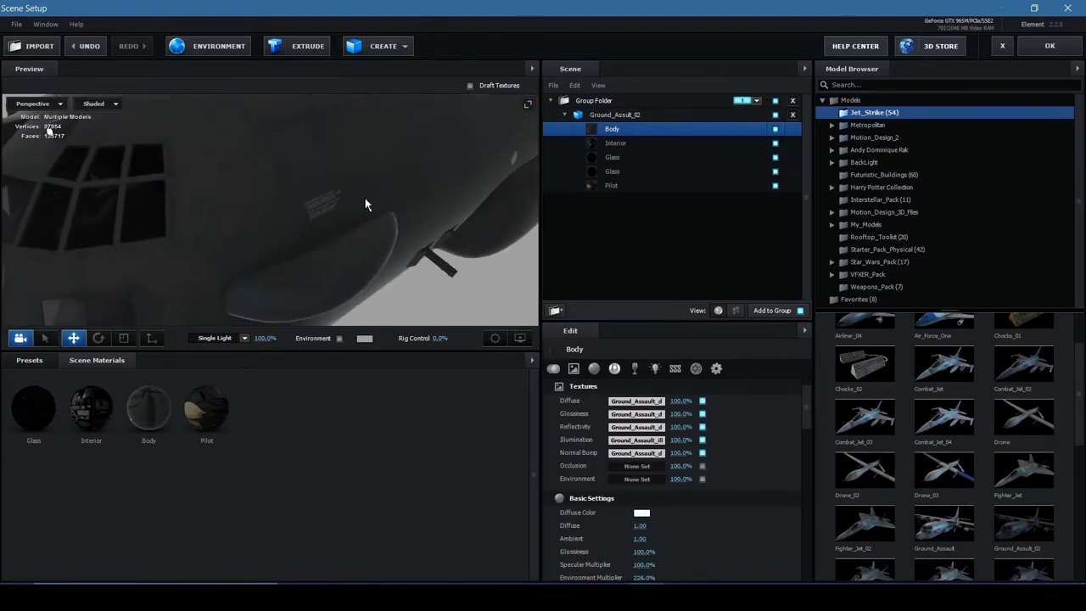
left_click(637, 414)
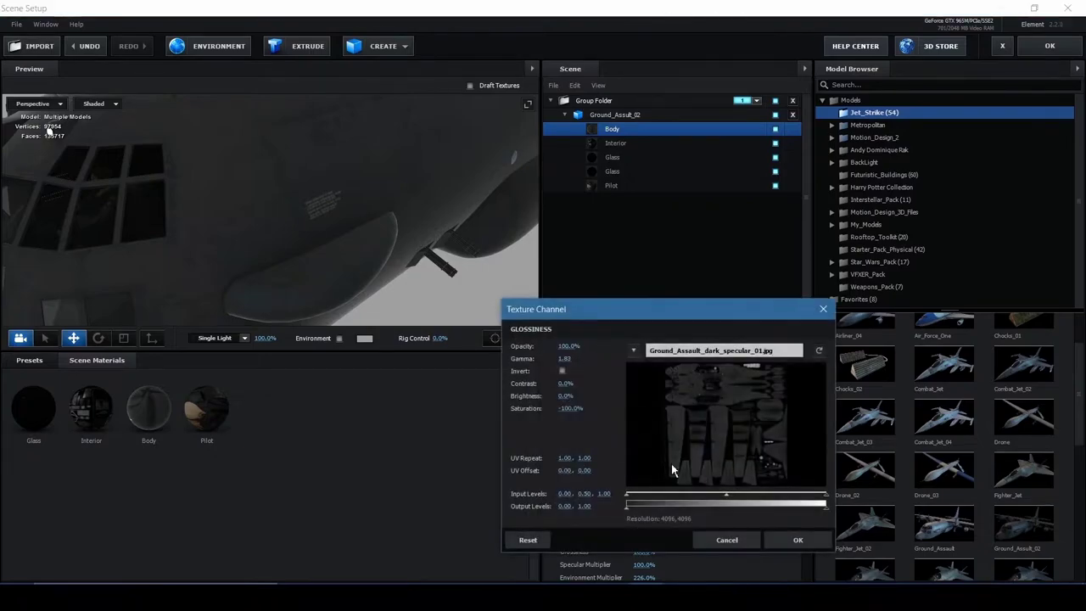
left_click_drag(727, 495, 638, 504)
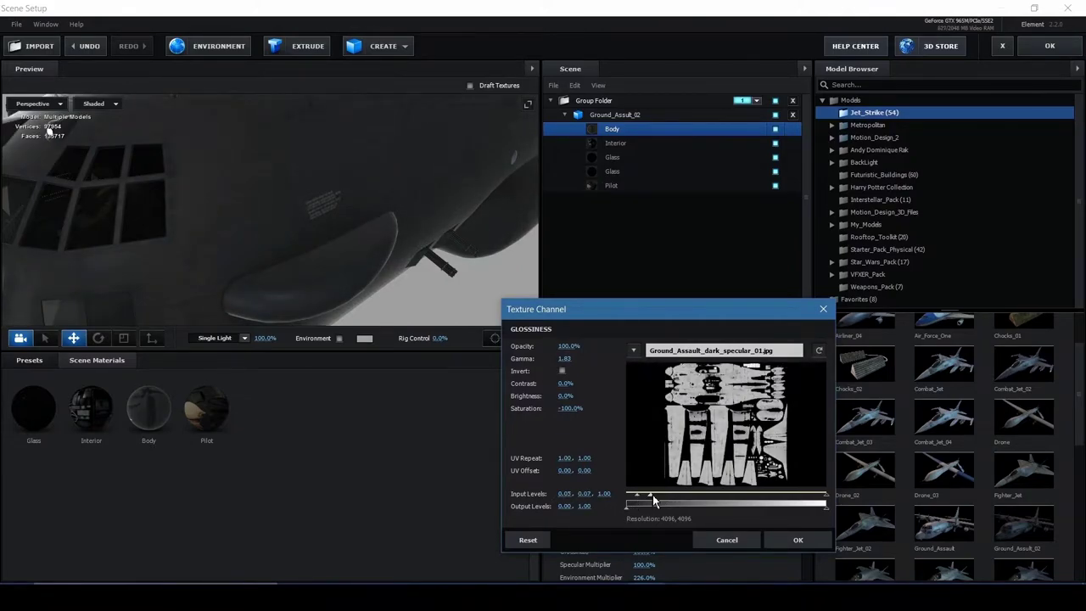
left_click(789, 539)
Step: Set the Body's reflectivity texture to -100% saturation with input levels 0.05, 0.07 and 1.00
left_click_drag(296, 245, 337, 254)
scroll(318, 256, "up", 2)
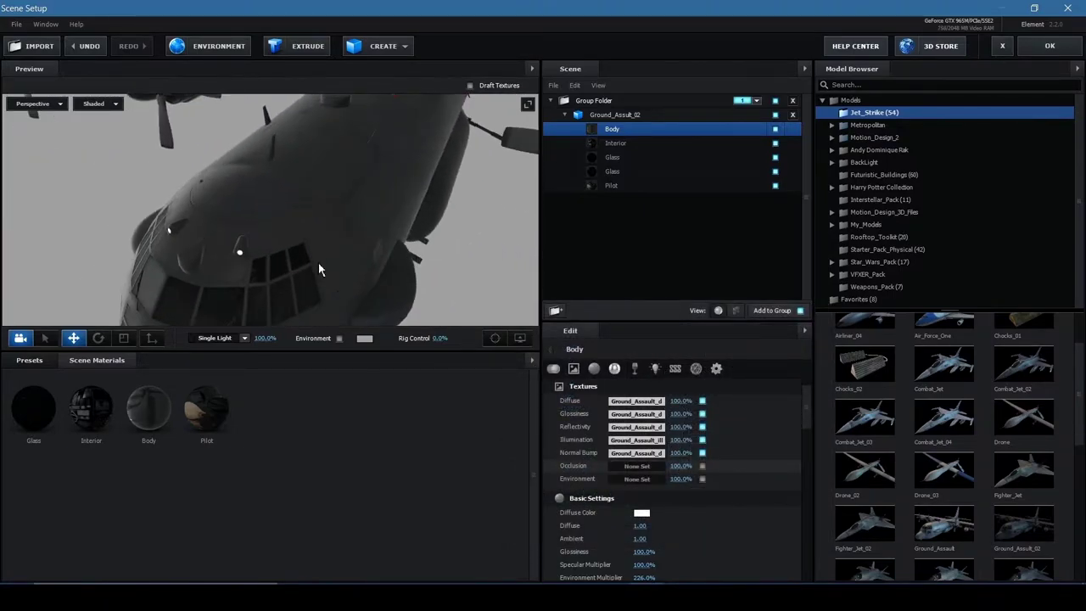
left_click_drag(317, 262, 331, 320)
scroll(362, 263, "up", 3)
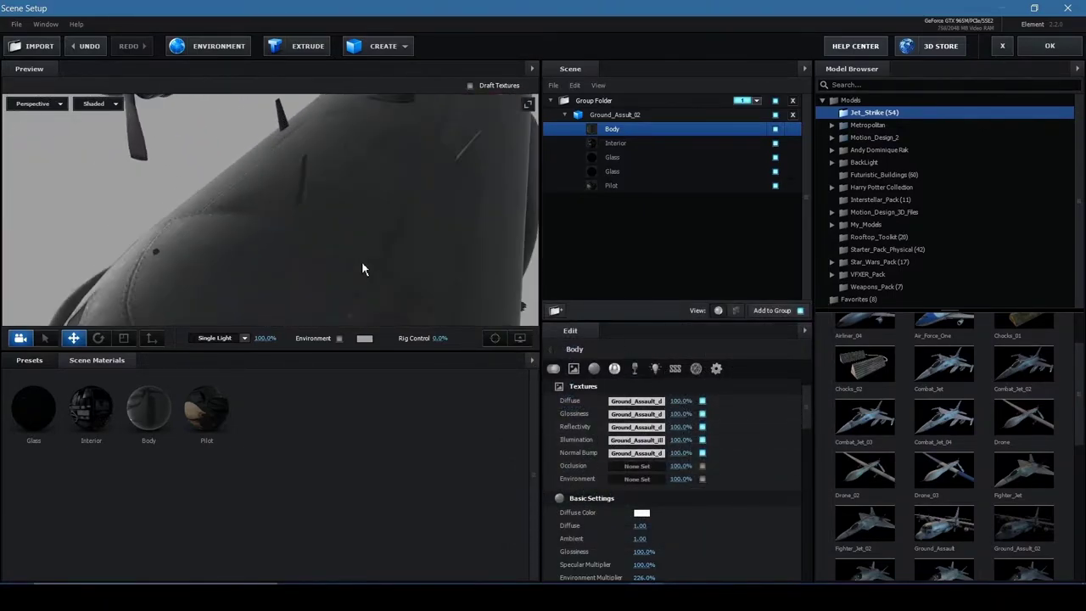
scroll(362, 265, "down", 2)
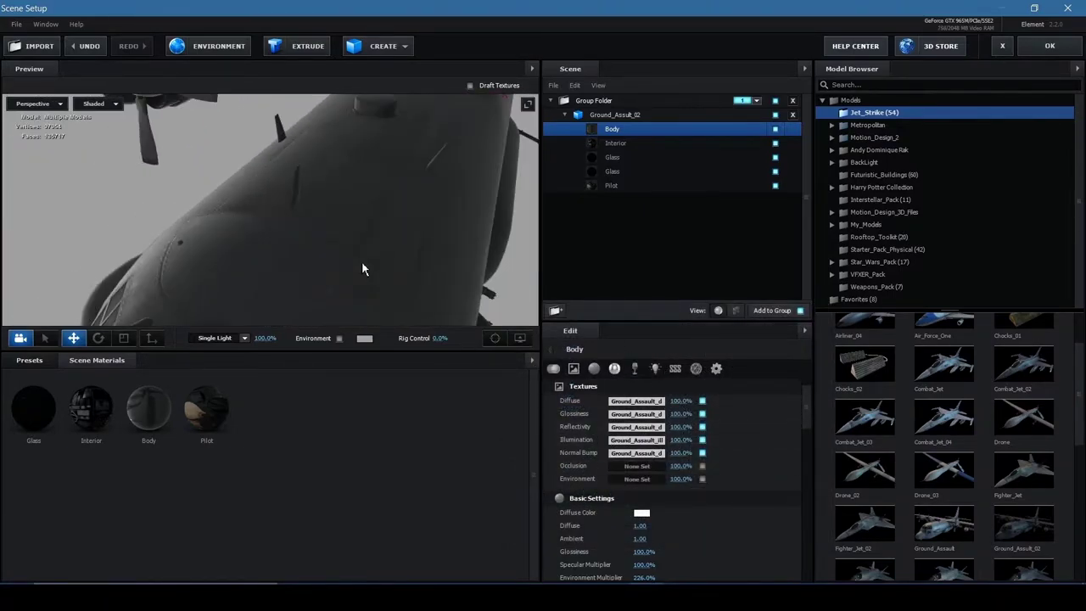
left_click(641, 428)
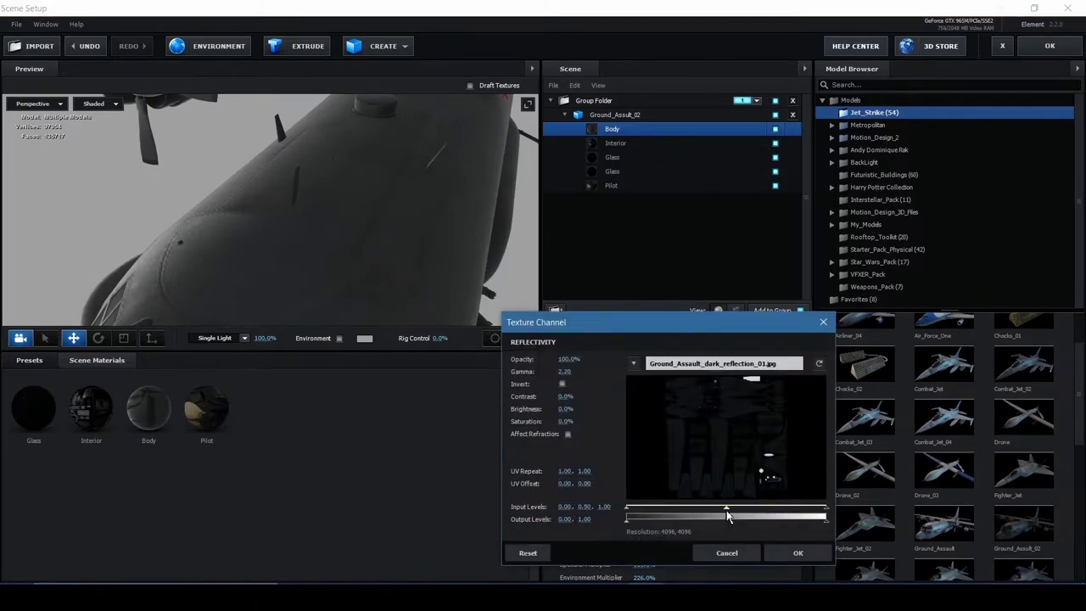
left_click_drag(728, 515, 655, 510)
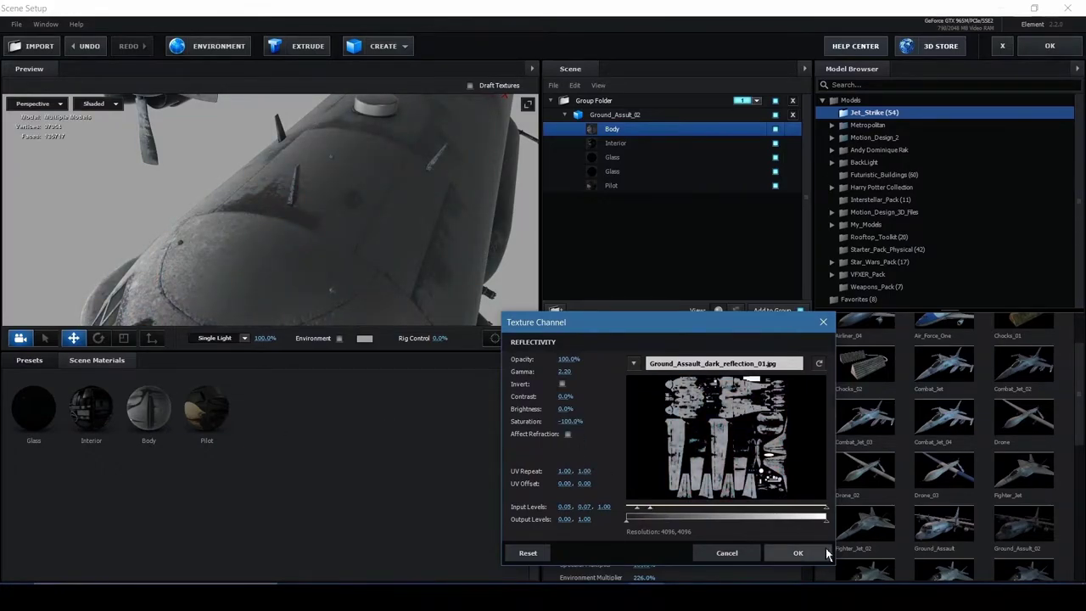
left_click(824, 552)
Step: Load CGSkies_0222_free.jpg from the CGSkies folder as the scene's environment map and reduce its saturation to about -55%
scroll(371, 267, "down", 4)
mouse_move(371, 266)
left_mouse_down()
mouse_move(341, 248)
mouse_move(370, 313)
mouse_move(351, 260)
left_mouse_up()
scroll(353, 260, "up", 3)
left_click_drag(328, 142, 320, 174)
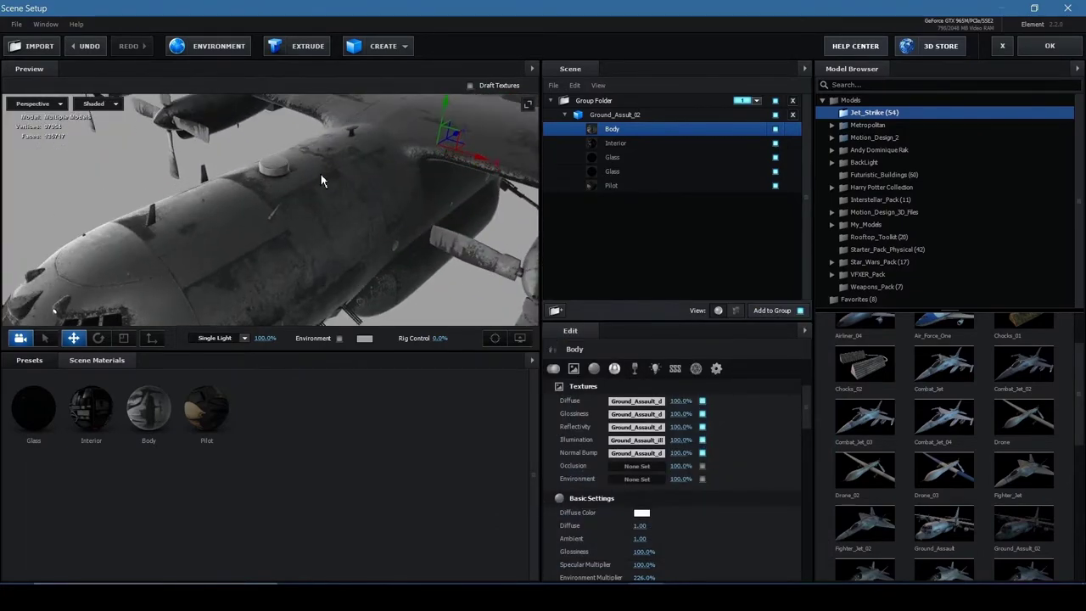
left_click(191, 44)
left_click(589, 252)
left_click(611, 68)
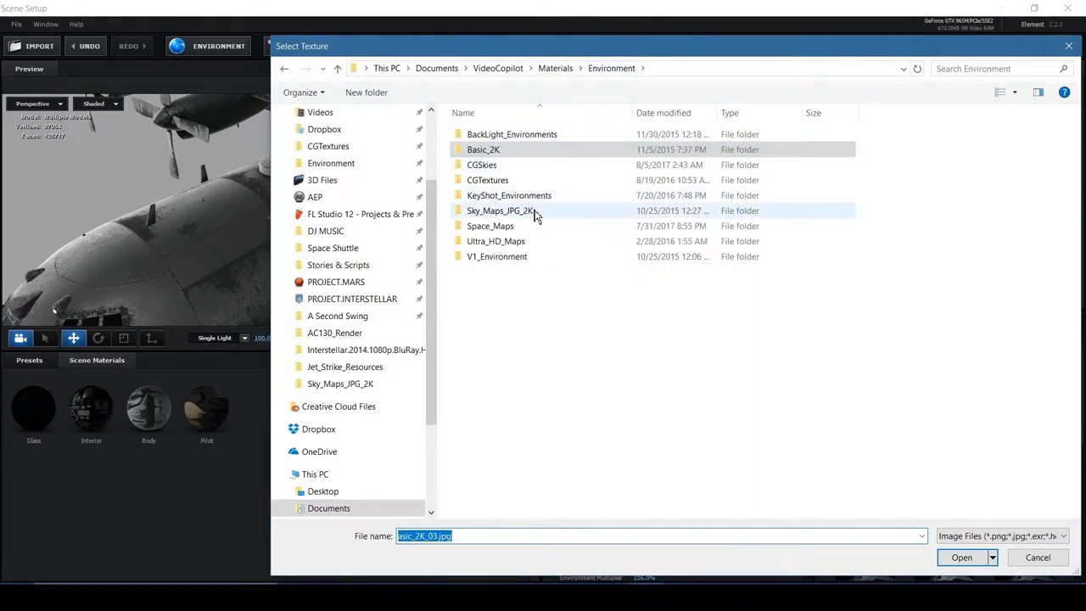
double_click(496, 164)
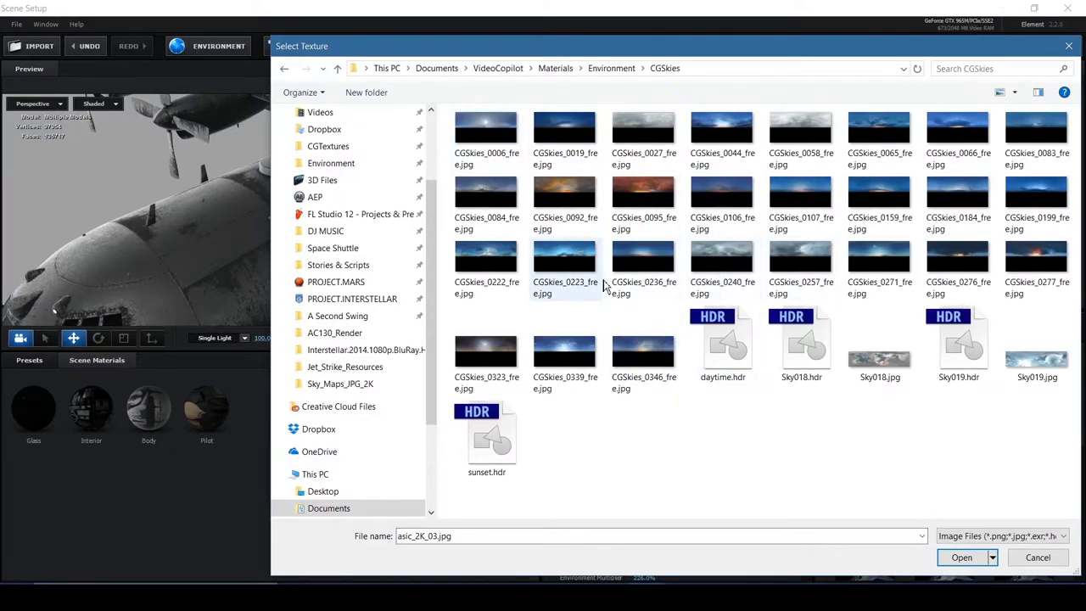
double_click(496, 253)
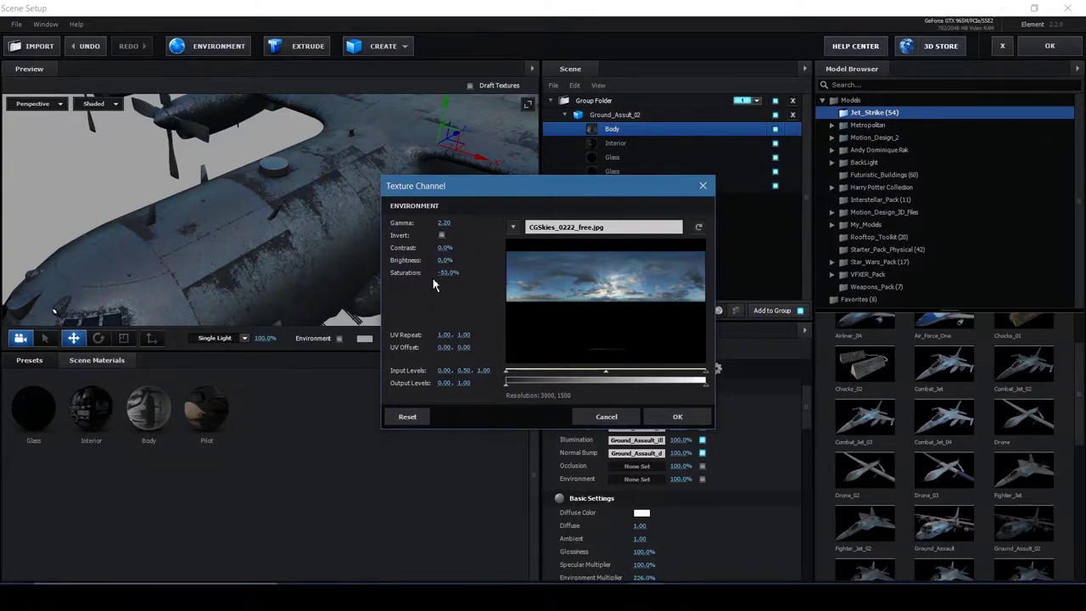
left_click(696, 423)
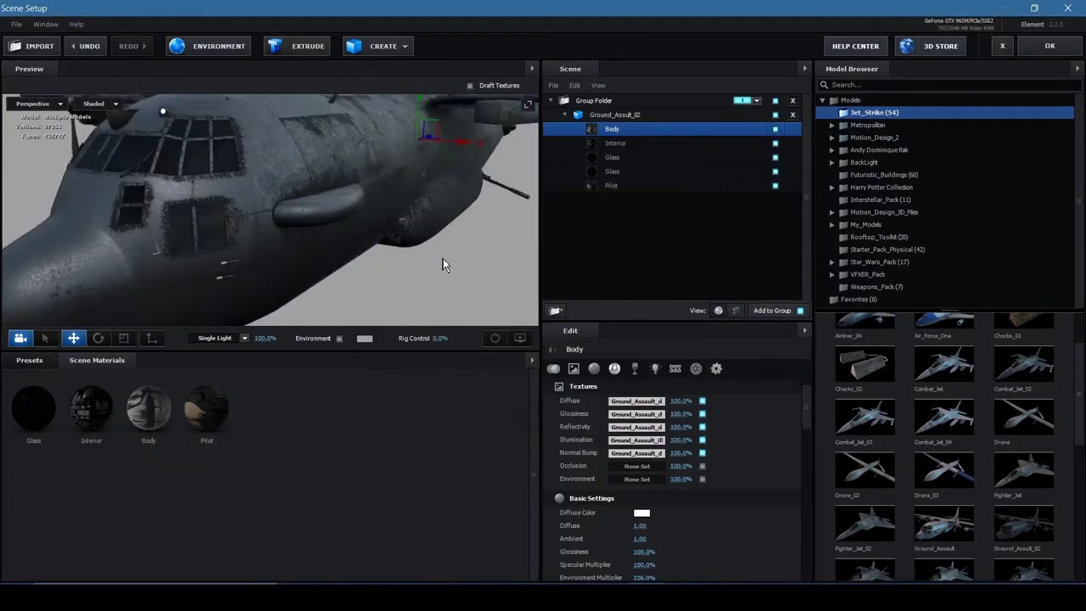
Step: Lower the Body material's glossiness to 78%
scroll(442, 258, "up", 2)
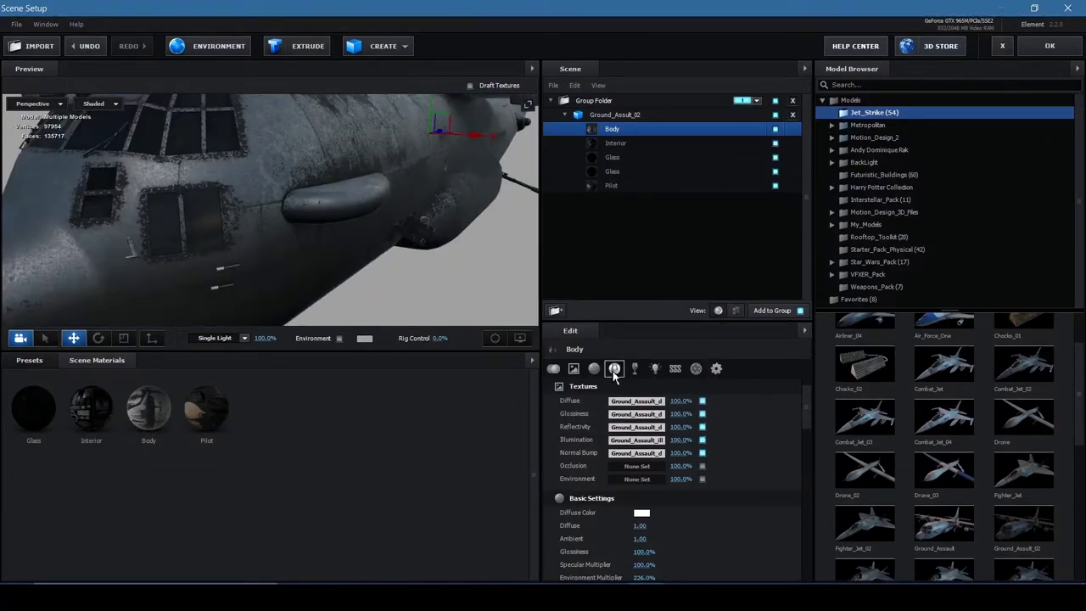
scroll(654, 439, "down", 3)
left_click_drag(654, 439, 635, 430)
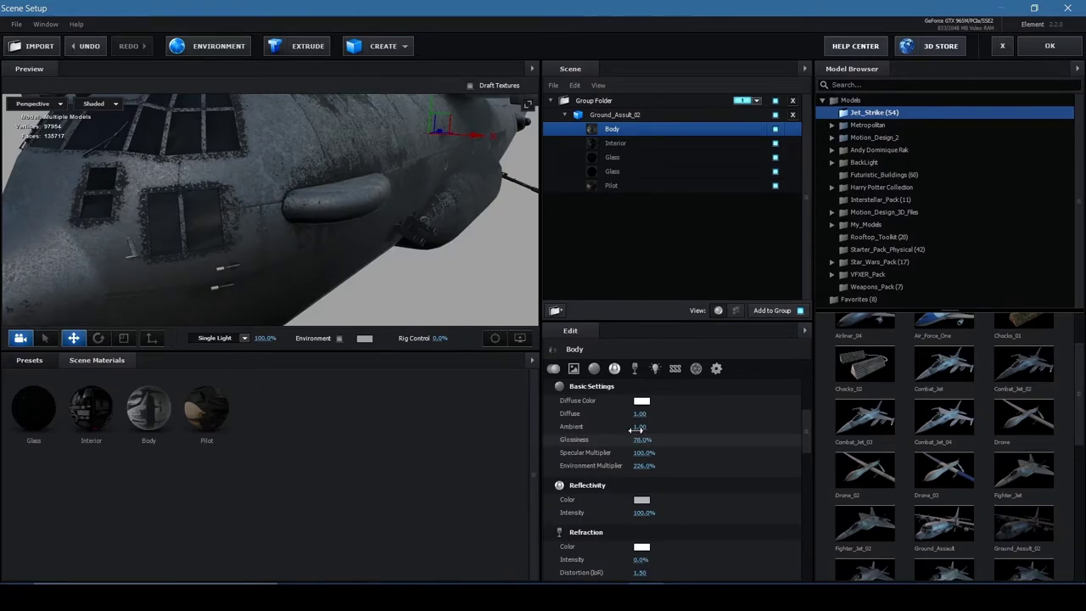
scroll(382, 230, "down", 3)
scroll(416, 252, "up", 3)
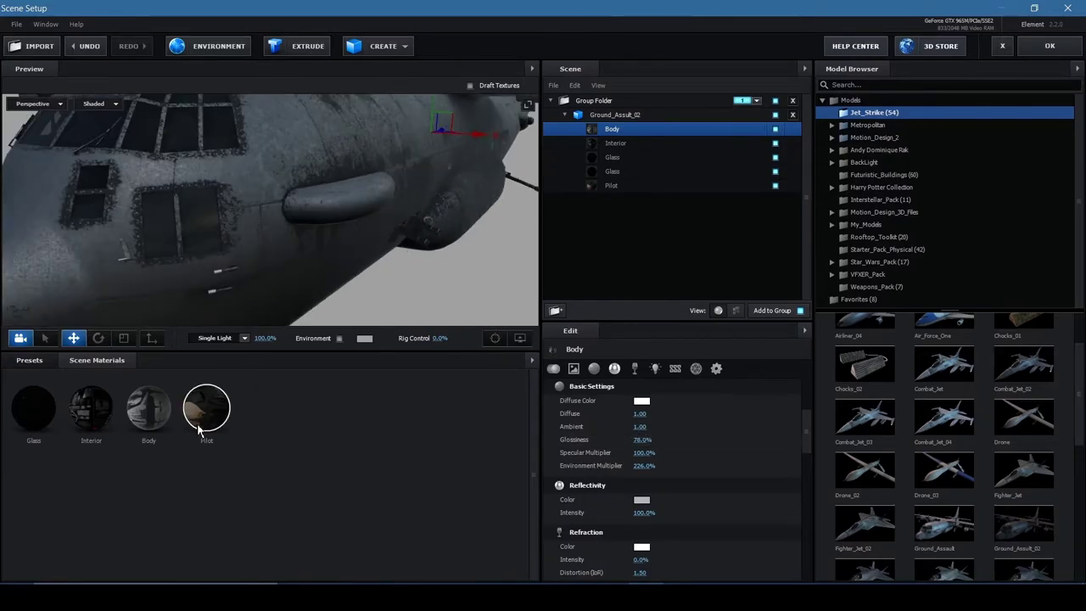
Step: Switch the Glass material to the Physical Shader and raise its reflectivity intensity
left_click(32, 416)
left_click(636, 400)
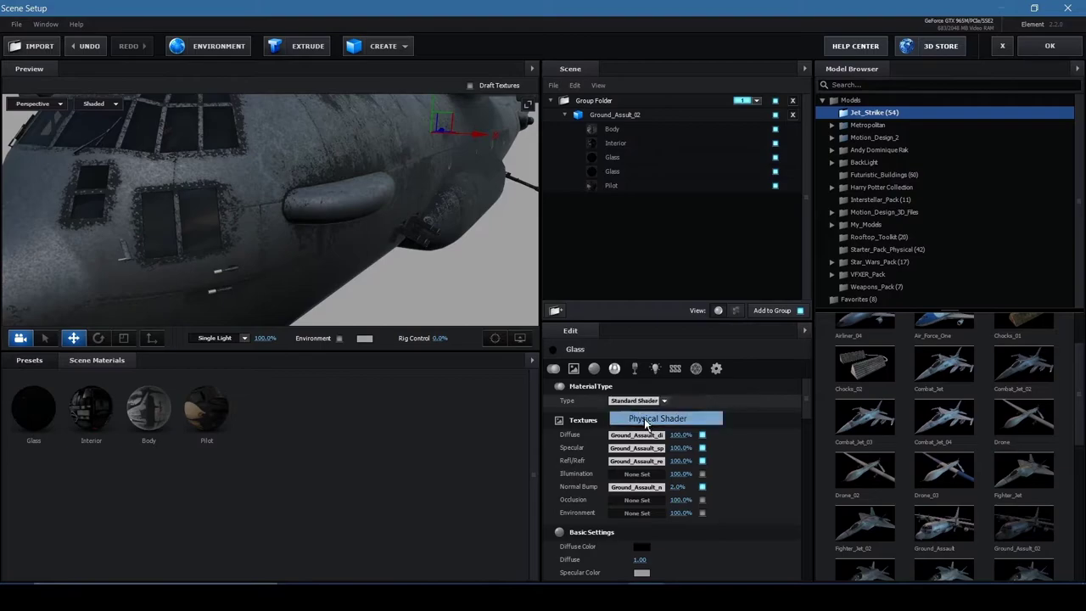
left_click(647, 420)
left_click(614, 369)
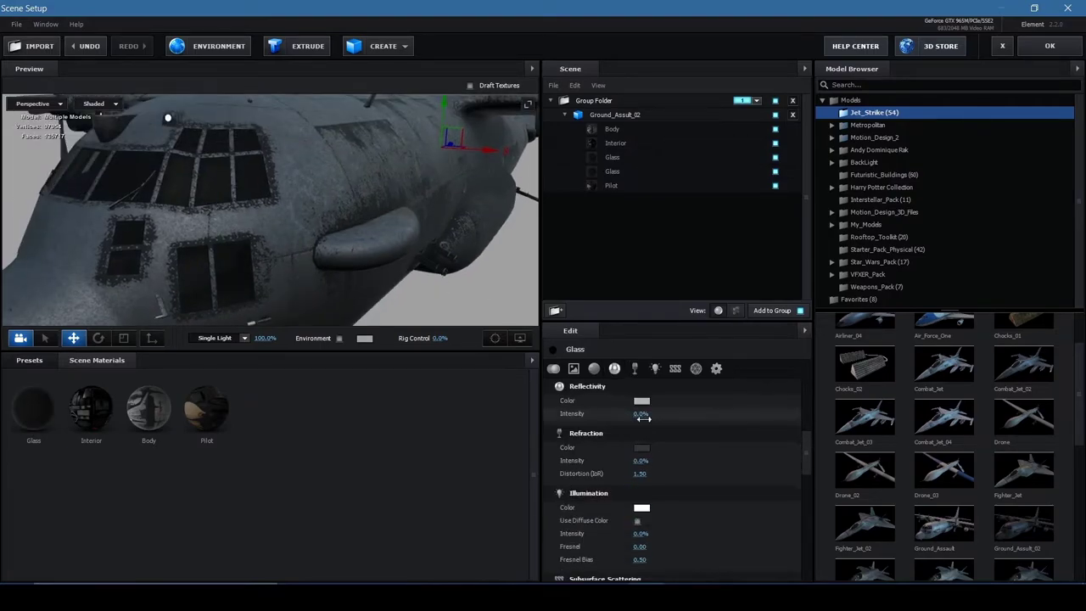
left_click_drag(644, 416, 738, 415)
Step: Set the Glass texture input levels to 0.13, 0.15, 1.00 for glossiness and 0.10, 0.14, 1.00 for reflectivity
left_click(574, 369)
left_click(641, 414)
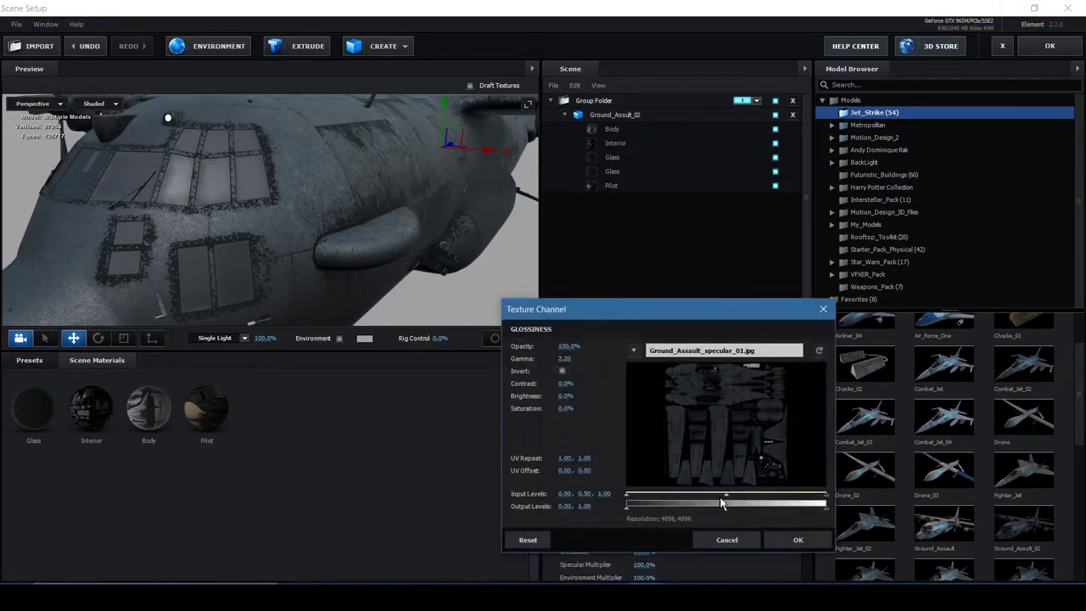
left_click_drag(728, 502, 680, 499)
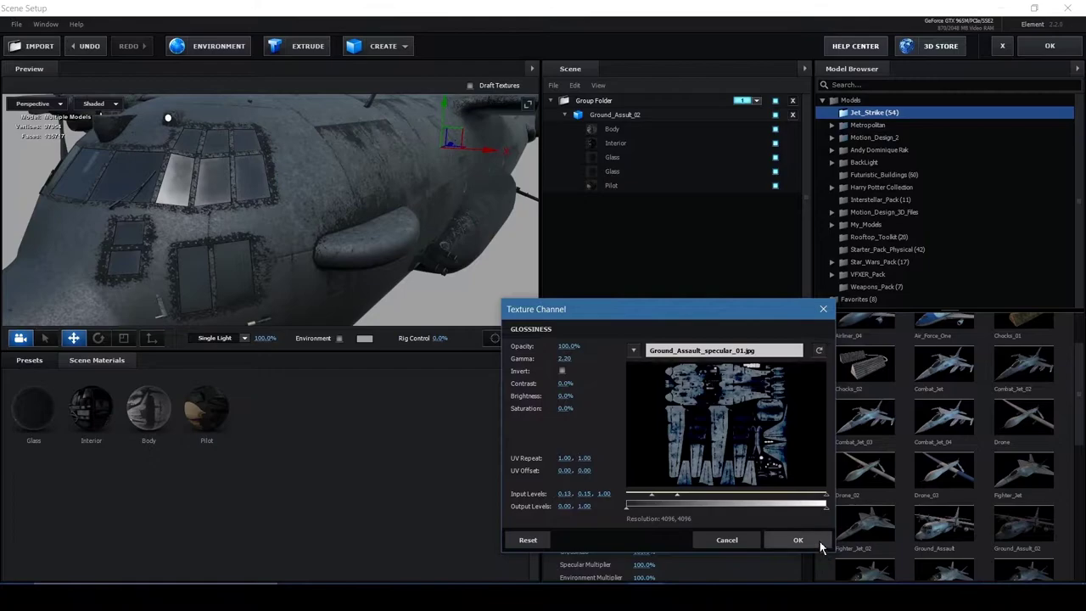
left_click(820, 546)
left_click(650, 429)
left_click_drag(724, 515, 656, 516)
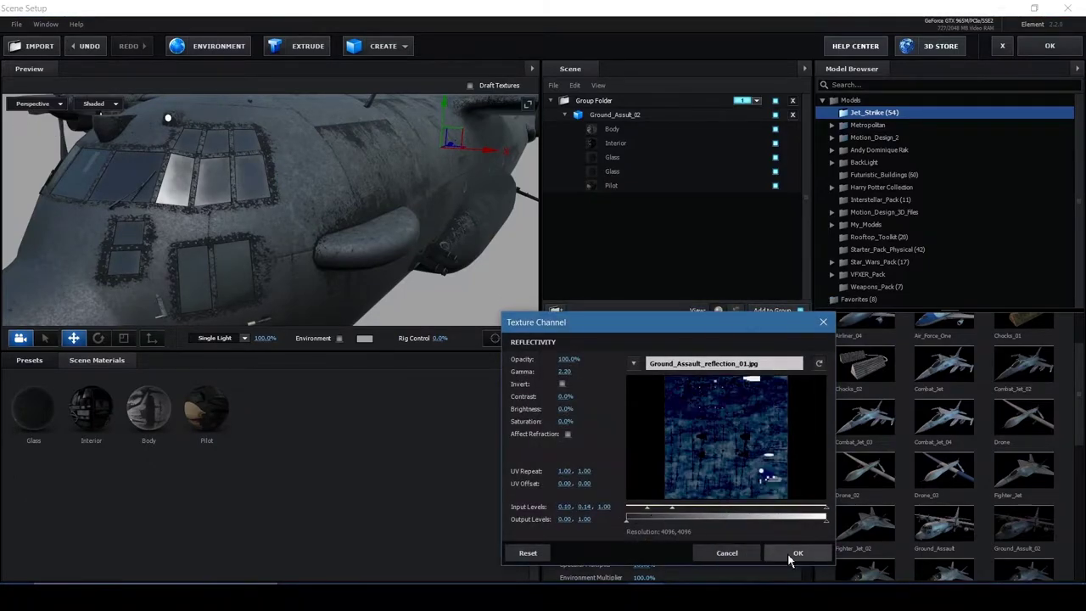
left_click(789, 555)
Step: Accept the scene setup to return to the composition and collapse the Element layer's properties
scroll(372, 213, "down", 3)
left_click_drag(373, 214, 475, 212)
left_click(1052, 50)
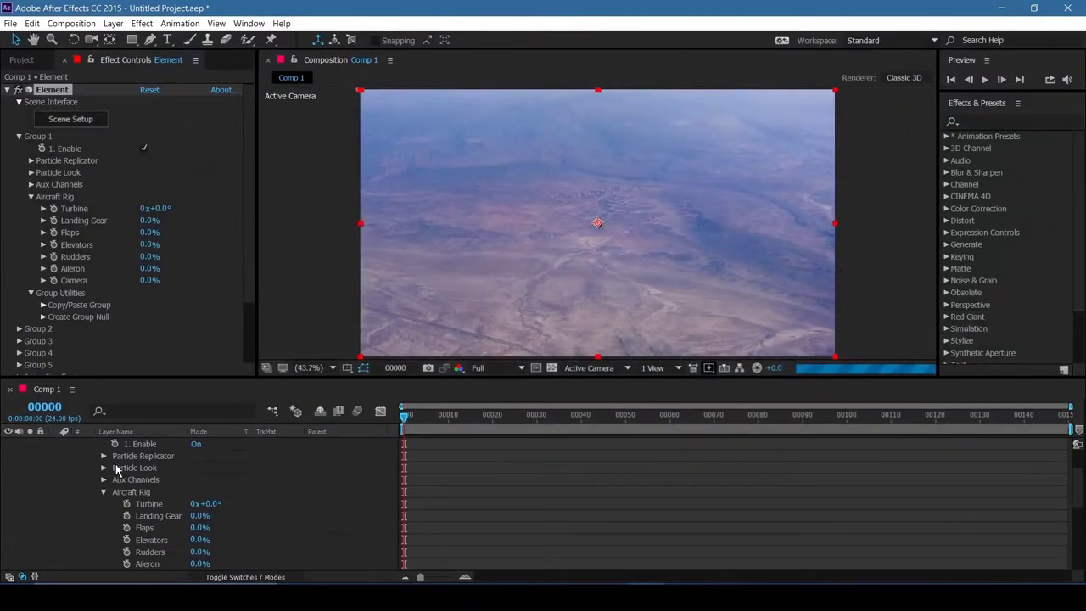
scroll(67, 475, "up", 3)
left_click(56, 445)
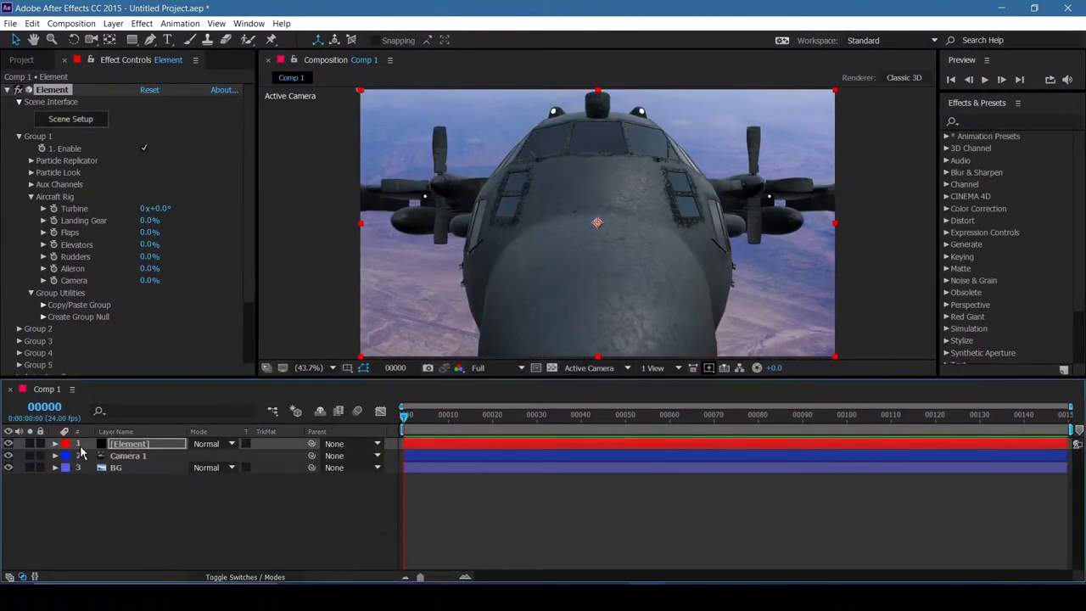
Step: Pull Camera 1 back until the whole aircraft is in frame and set the preview resolution to Half
left_click(133, 458)
key("a")
key("a")
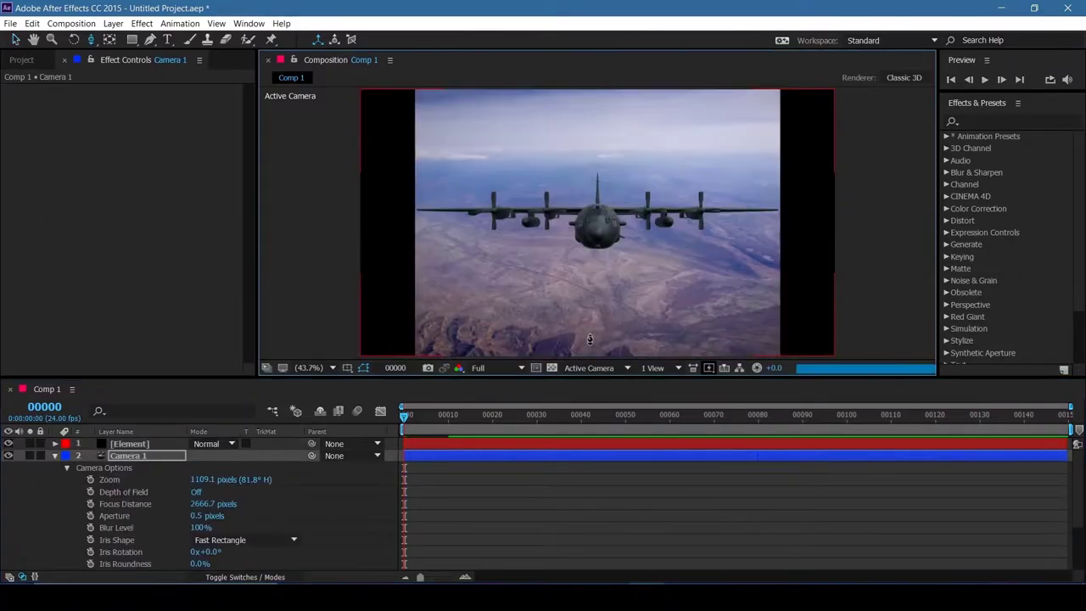
left_click(492, 367)
left_click(499, 414)
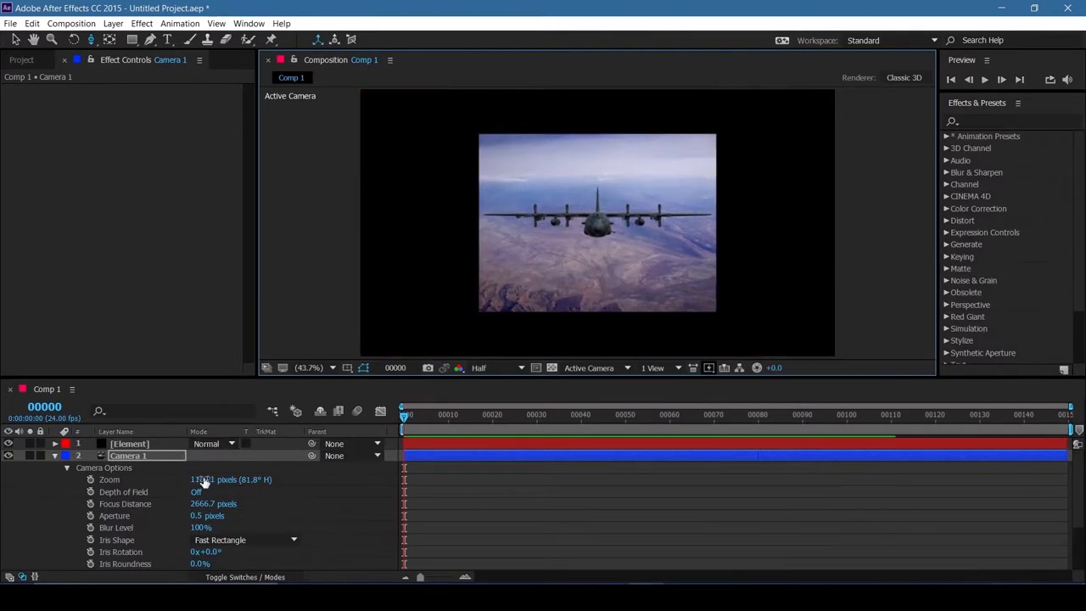
Step: Increase Camera 1's zoom and adjust its distance so the aircraft's fuselage and inner engines fill the frame
left_click_drag(203, 481, 690, 472)
key("a")
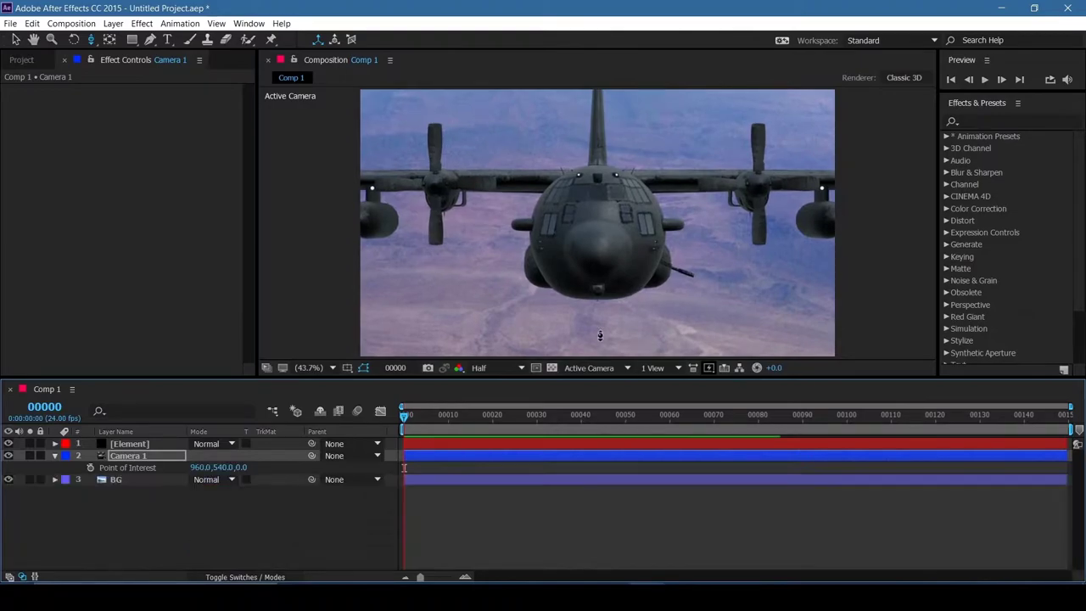
key("a")
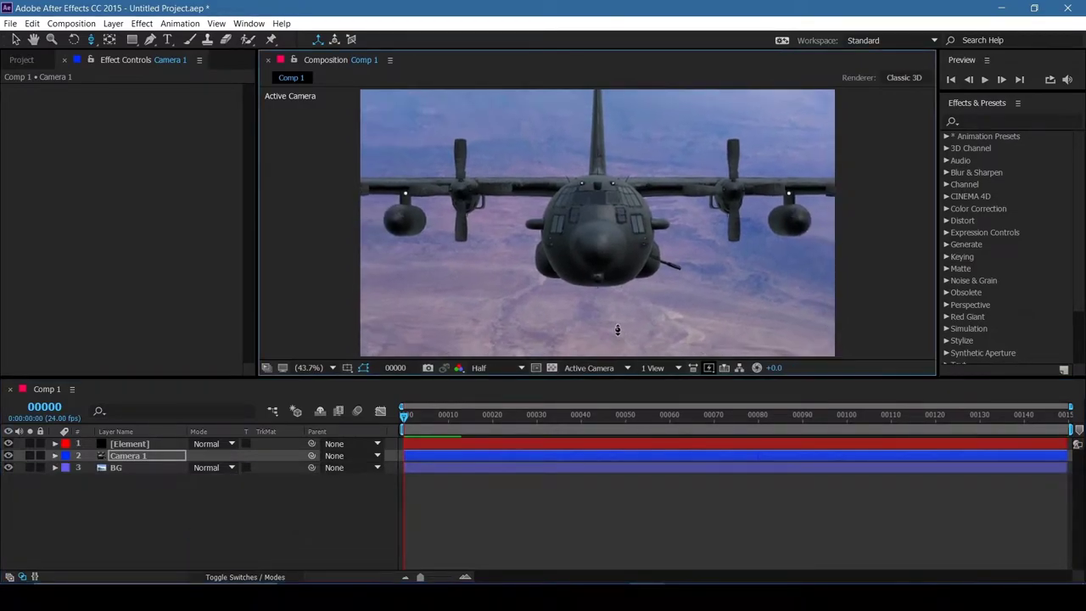
Step: Create a group null for Group 1 of the Element layer
left_click(131, 444)
left_click(43, 316)
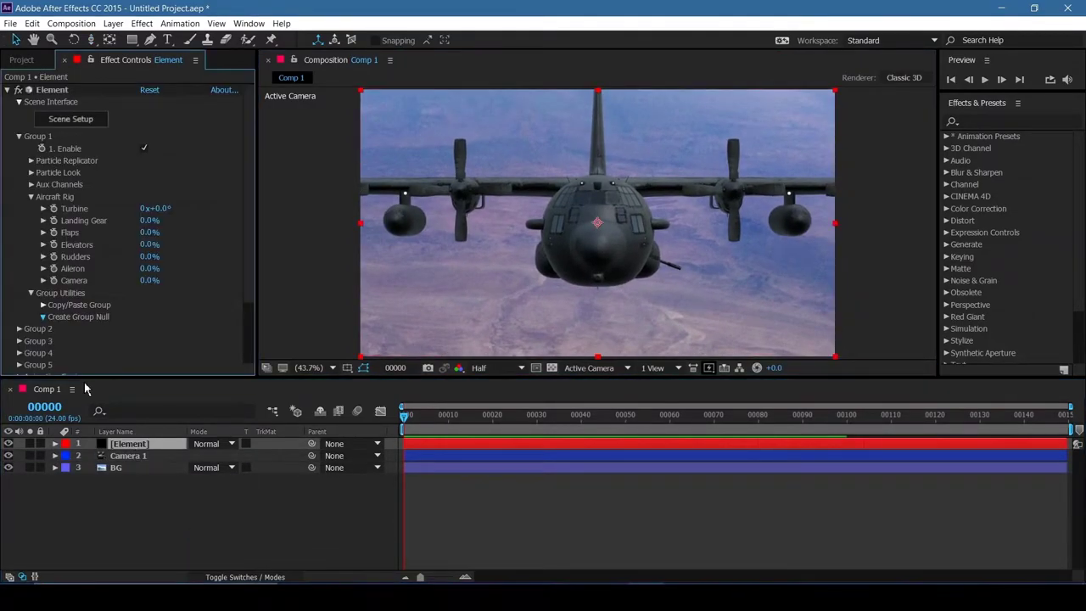
left_click(85, 334)
Step: Rename the new group null AC-130 Controls and reveal its rotation properties
left_click(138, 447)
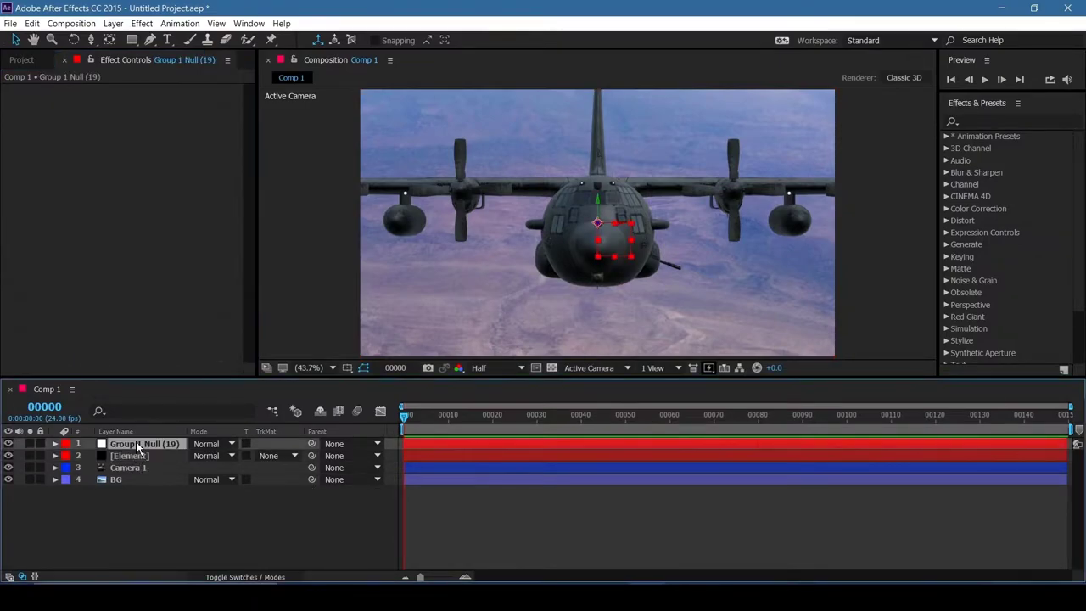
type("AC-130 Controls")
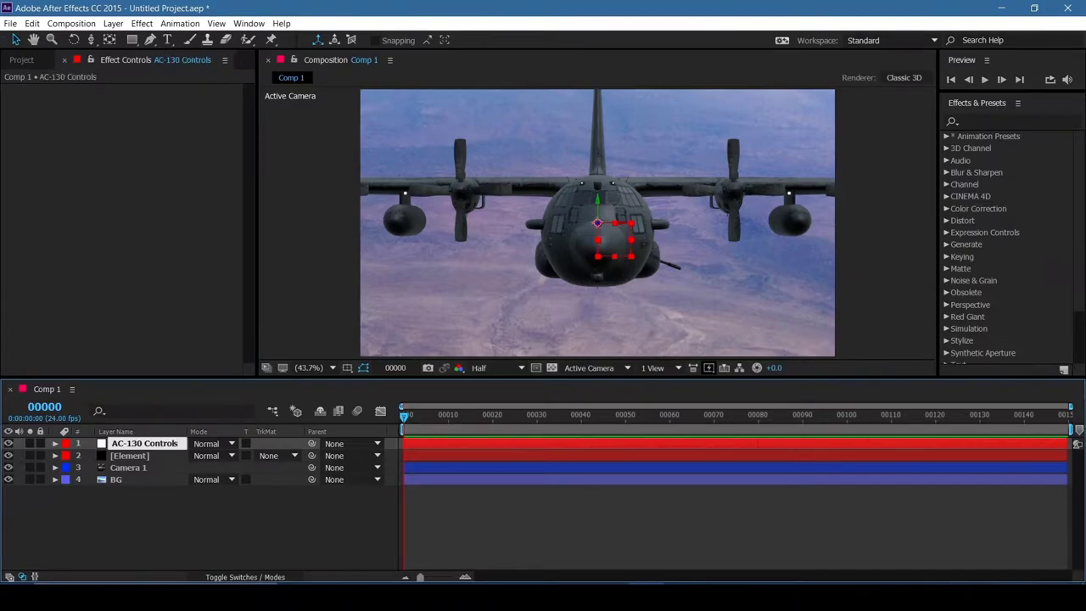
key("Return")
key("r")
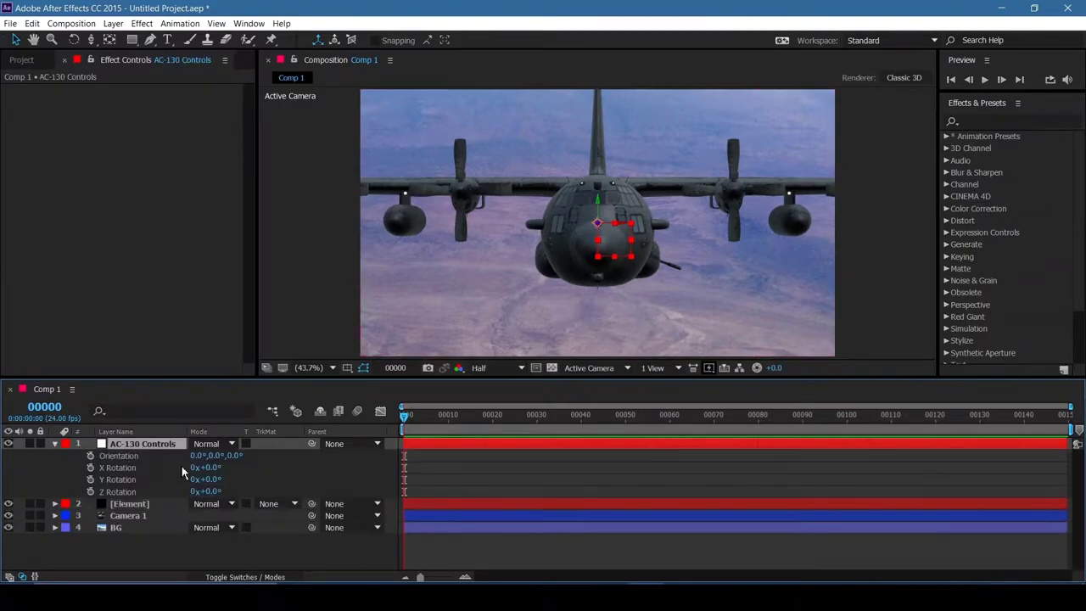
Step: Rotate AC-130 Controls to X 3° and Y 29°, and orbit and pull back Camera 1 to frame the aircraft from above
left_click_drag(214, 468, 244, 489)
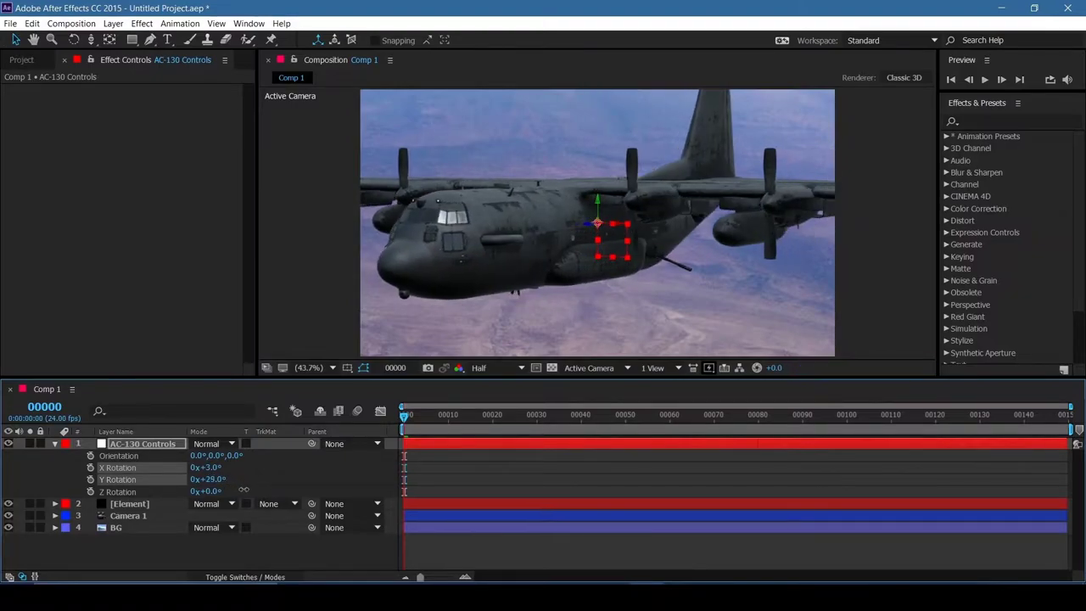
left_click_drag(631, 226, 621, 243)
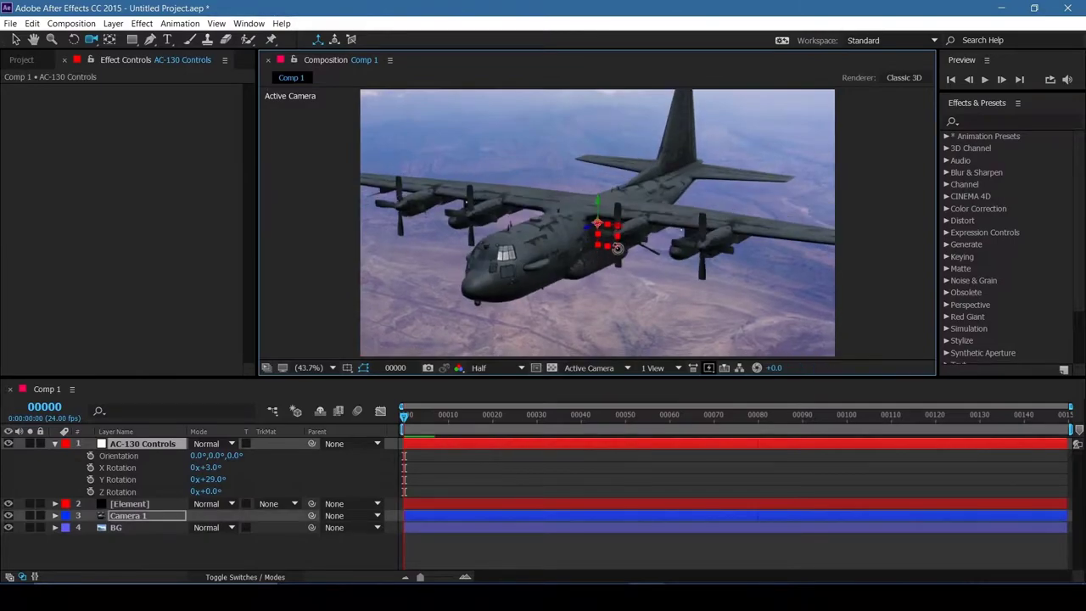
left_click_drag(618, 333, 611, 268)
Step: Push the BG layer far behind the aircraft, to a Z position of 32850
left_click(133, 527)
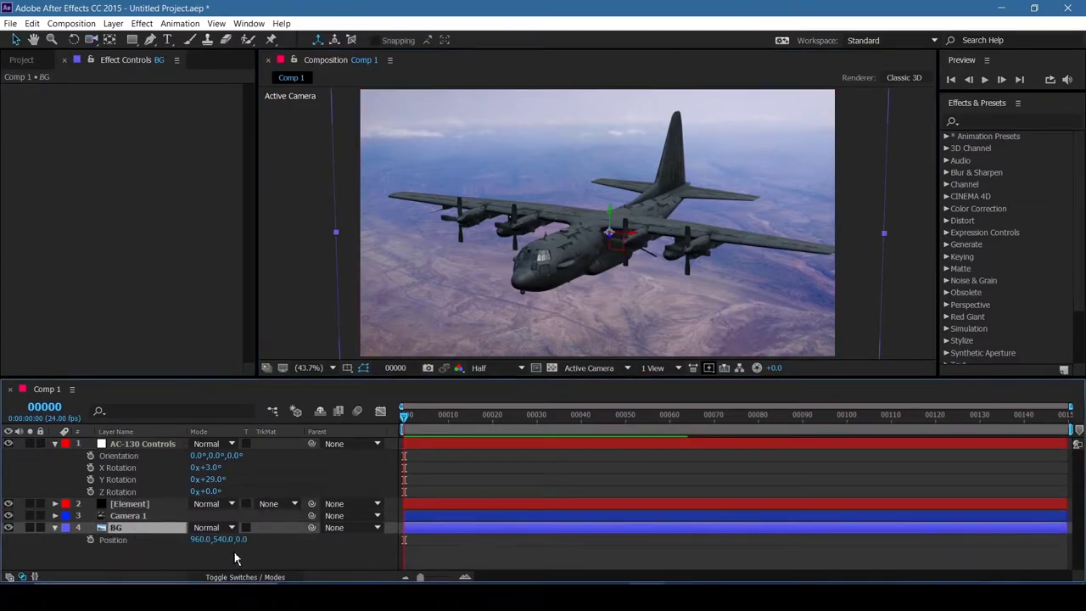
left_click_drag(246, 540, 758, 540)
left_click_drag(256, 540, 356, 541)
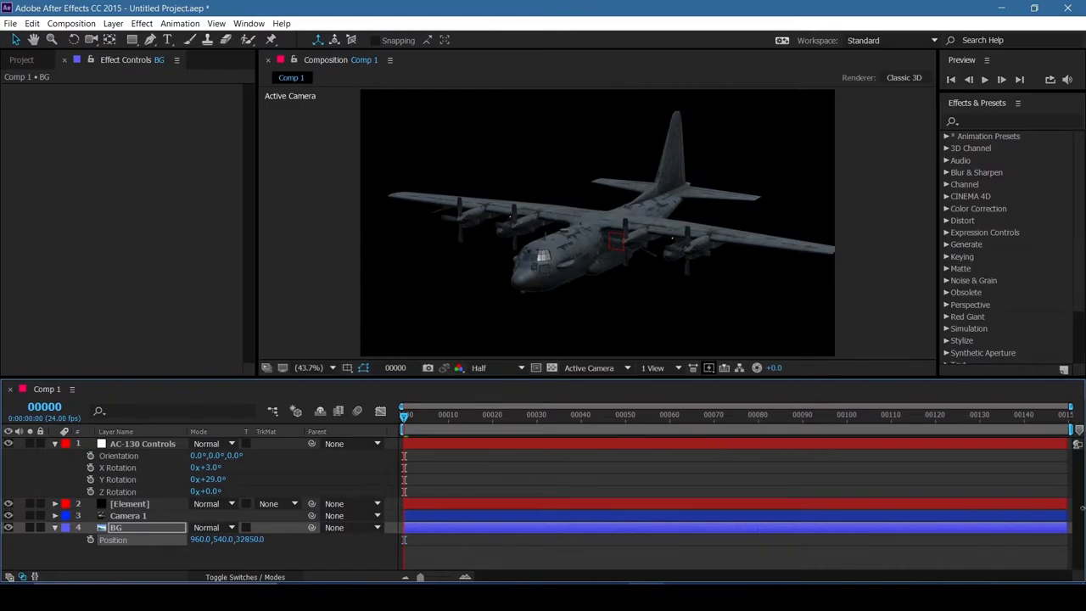
Step: Enlarge and rotate the BG layer and move it to about 3265, 3262, 32369 so the ground fills the frame behind the aircraft
scroll(630, 217, "down", 2)
left_click_drag(626, 119, 793, 390)
scroll(614, 248, "up", 2)
key("w")
key("v")
scroll(613, 258, "down", 2)
left_click_drag(730, 288, 755, 251)
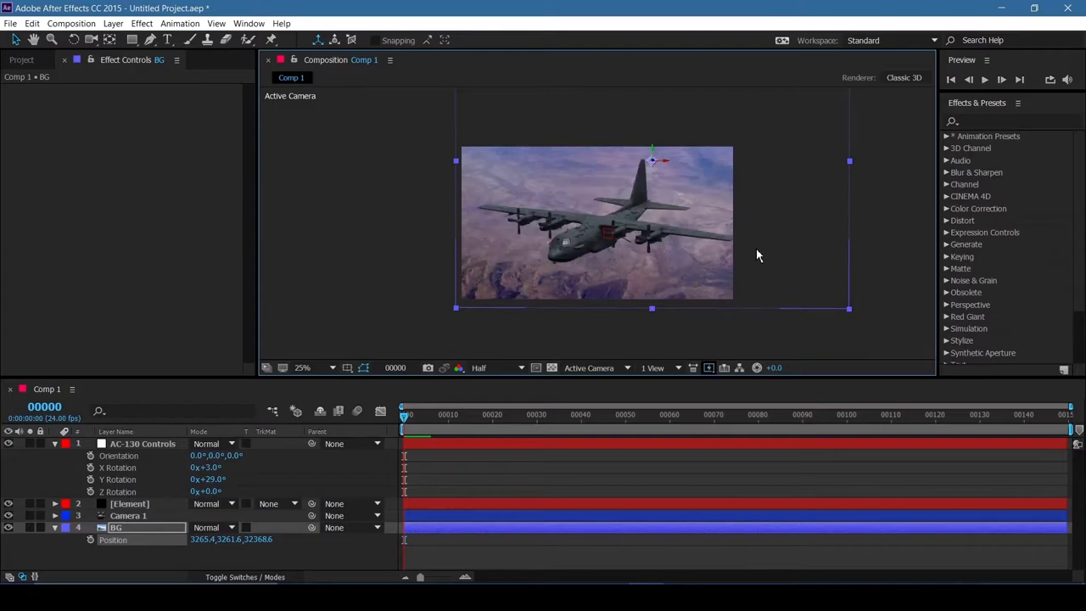
key("shift+slash")
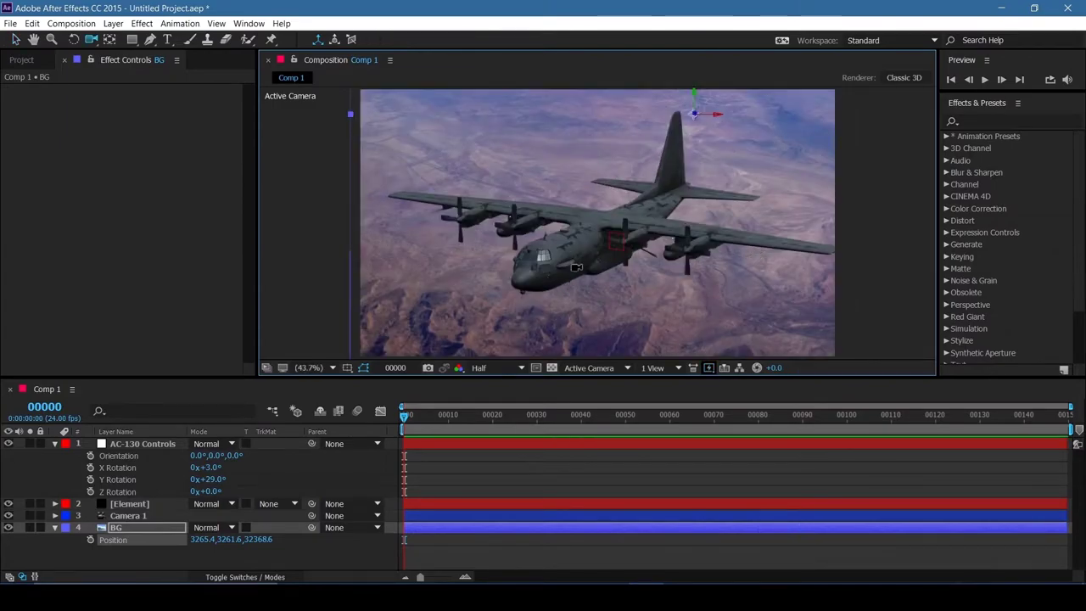
Step: Reframe Camera 1 on the aircraft from above and keyframe its Point of Interest and Position at frame 0
left_click_drag(575, 268, 624, 270)
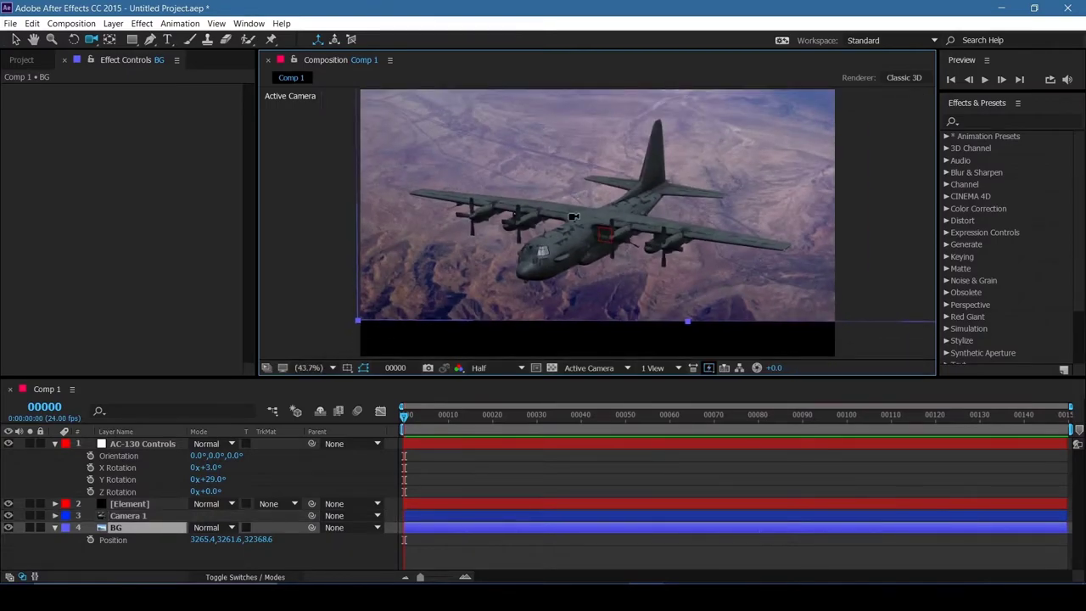
left_click_drag(663, 261, 632, 299)
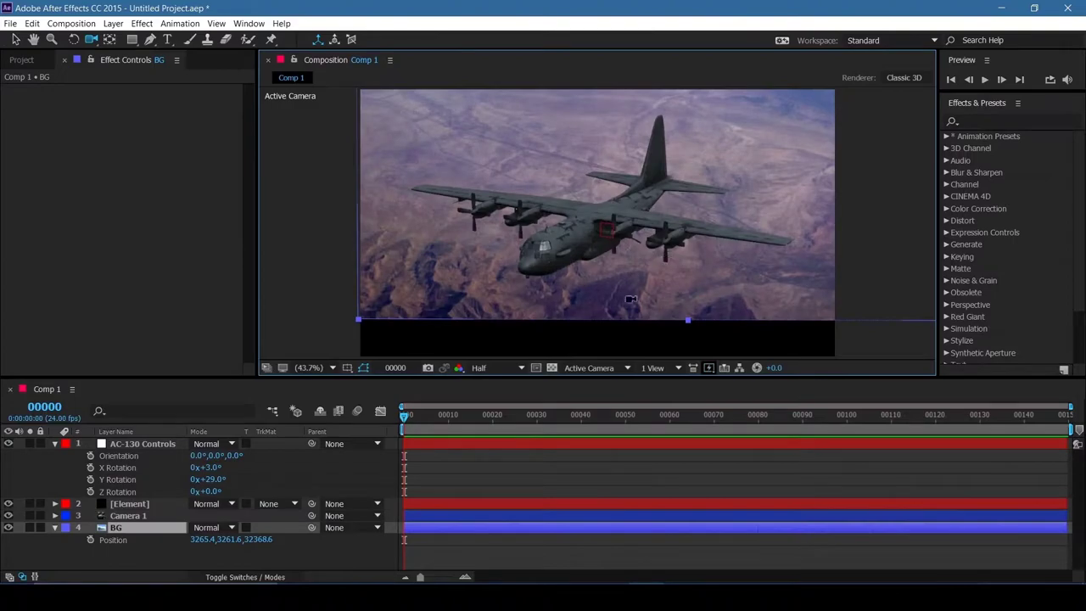
left_click(136, 516)
key("c")
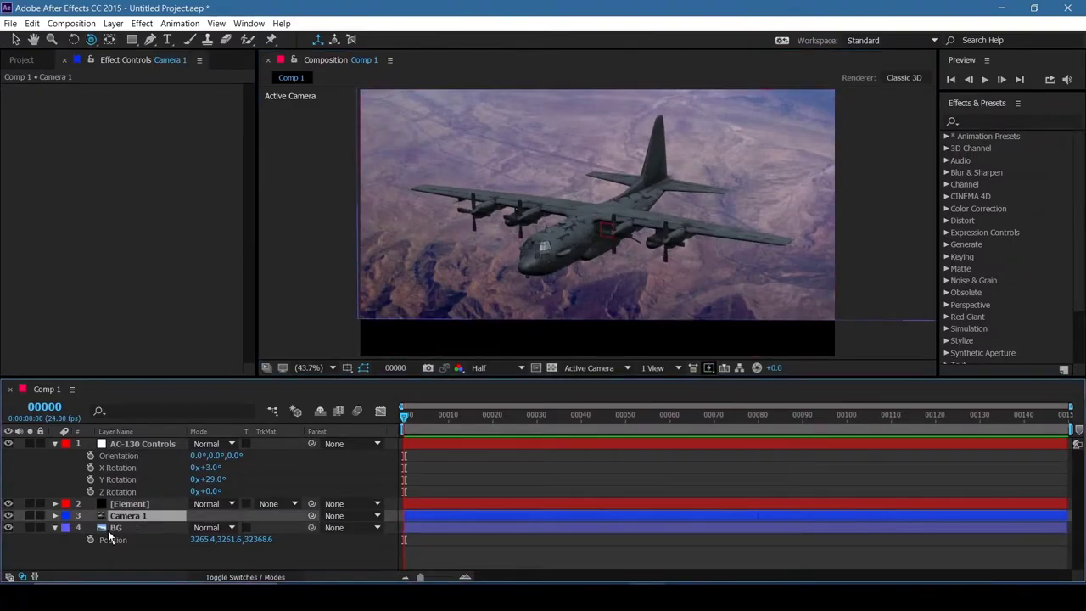
key("p")
key("a")
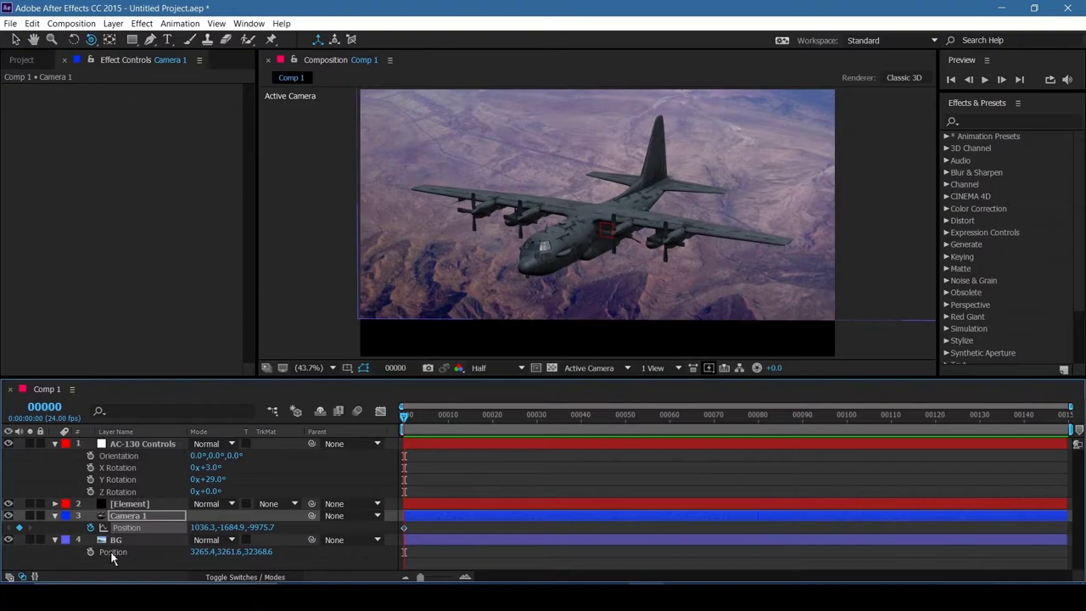
left_click(91, 528)
left_click(55, 516)
left_click(55, 516)
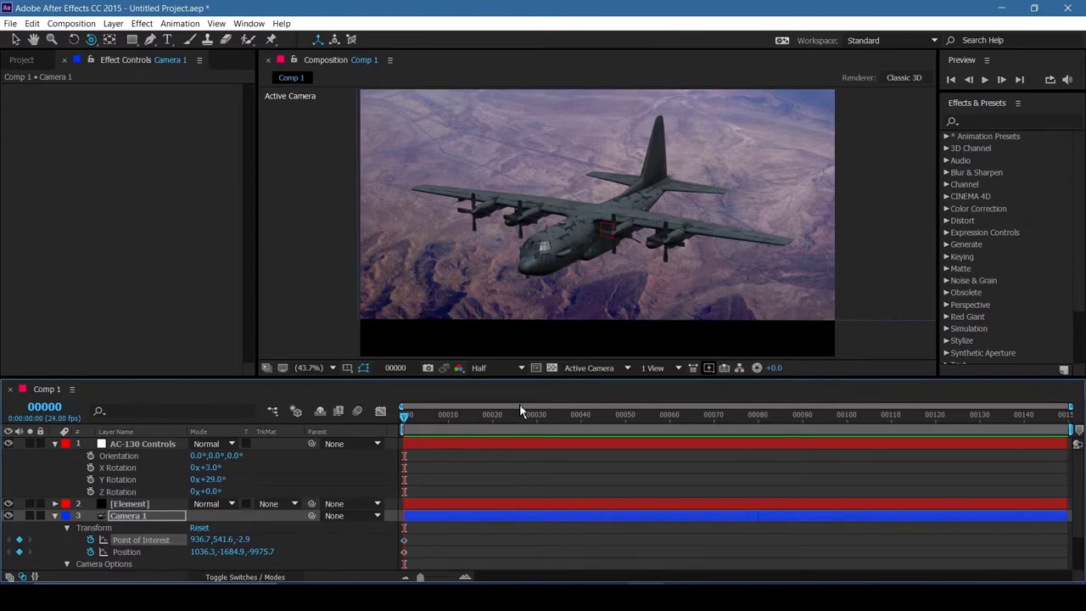
Step: At frame 149, orbit Camera 1 lower and closer to a Position of about -81, 396, -7237, and preview the move
left_click_drag(538, 417, 1065, 417)
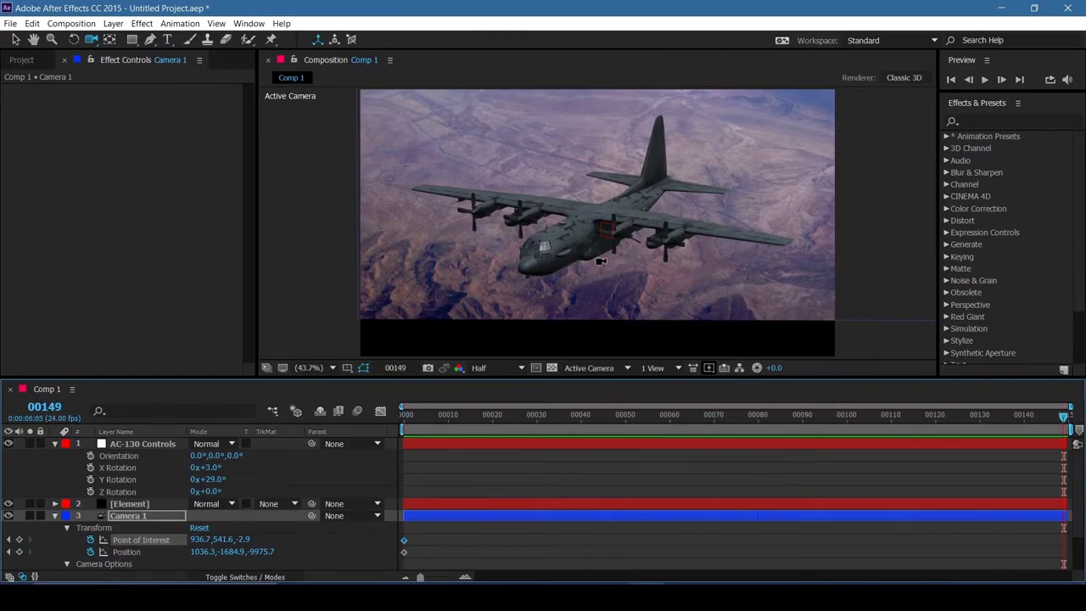
mouse_move(600, 262)
left_mouse_down()
mouse_move(637, 93)
mouse_move(625, 244)
mouse_move(653, 224)
mouse_move(616, 276)
left_mouse_up()
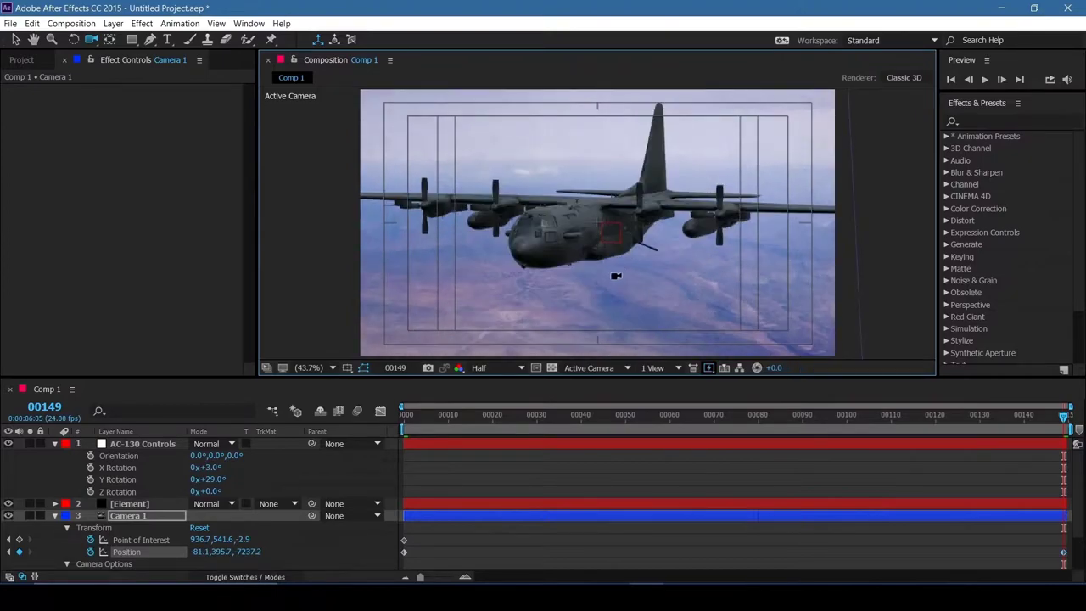
key("space")
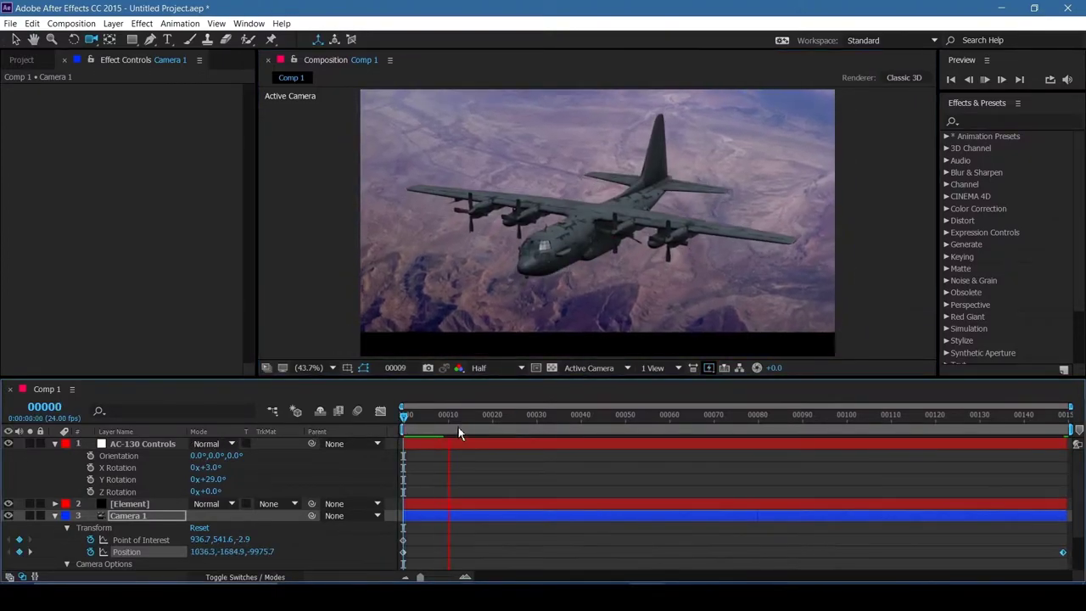
key("space")
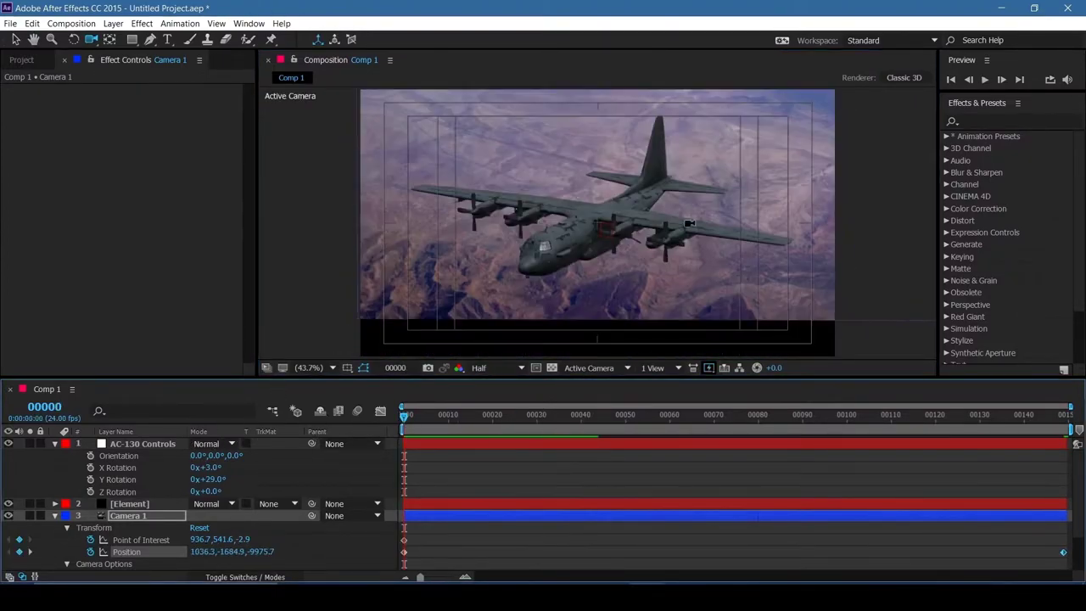
Step: Pull Camera 1 slightly farther back at frame 0, move it closer and reframe the aircraft at frame 149, and preview the animation
left_click_drag(687, 223, 638, 237)
left_click_drag(477, 422, 1065, 407)
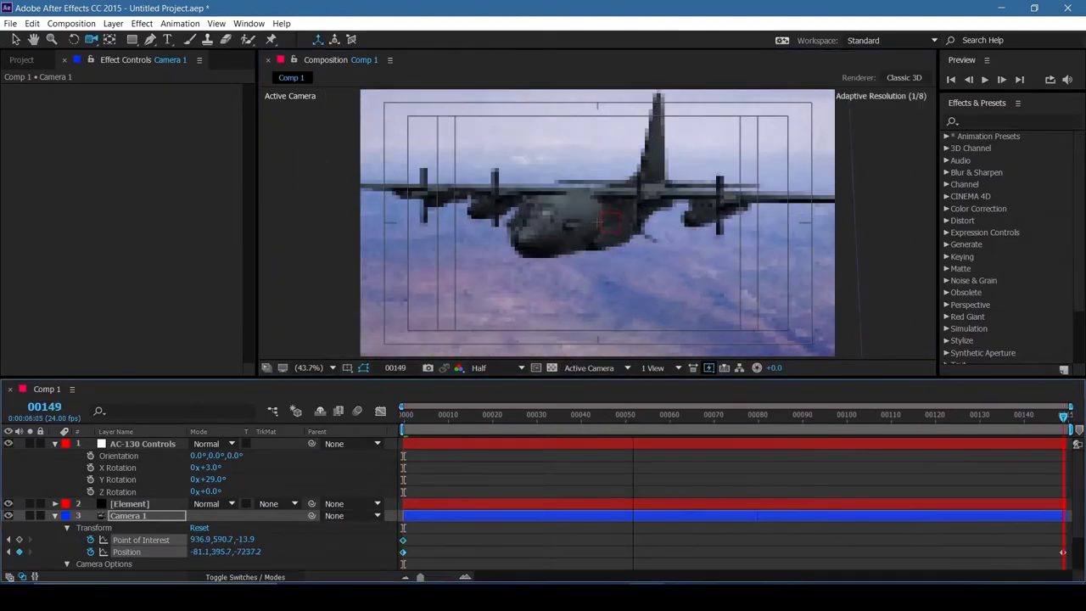
left_click_drag(570, 255, 619, 174)
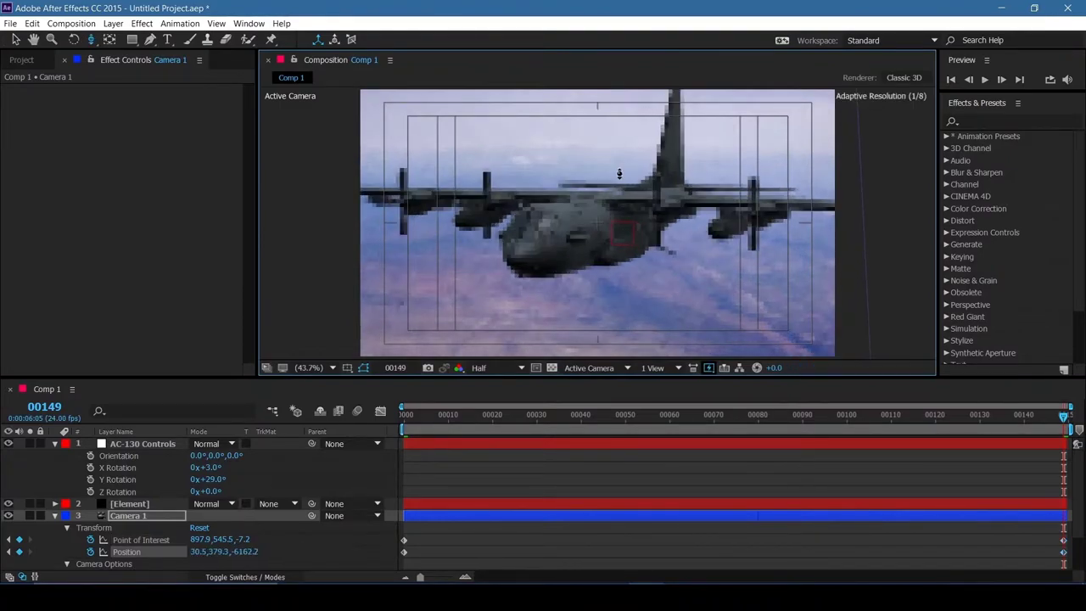
left_click_drag(616, 249, 611, 279)
left_click_drag(566, 422, 293, 431)
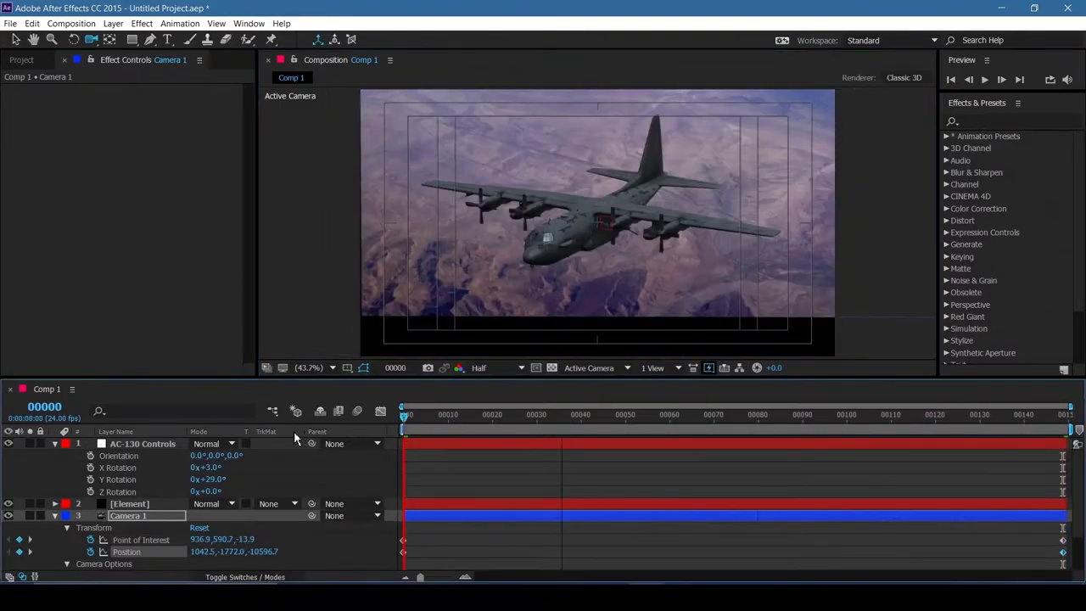
key("space")
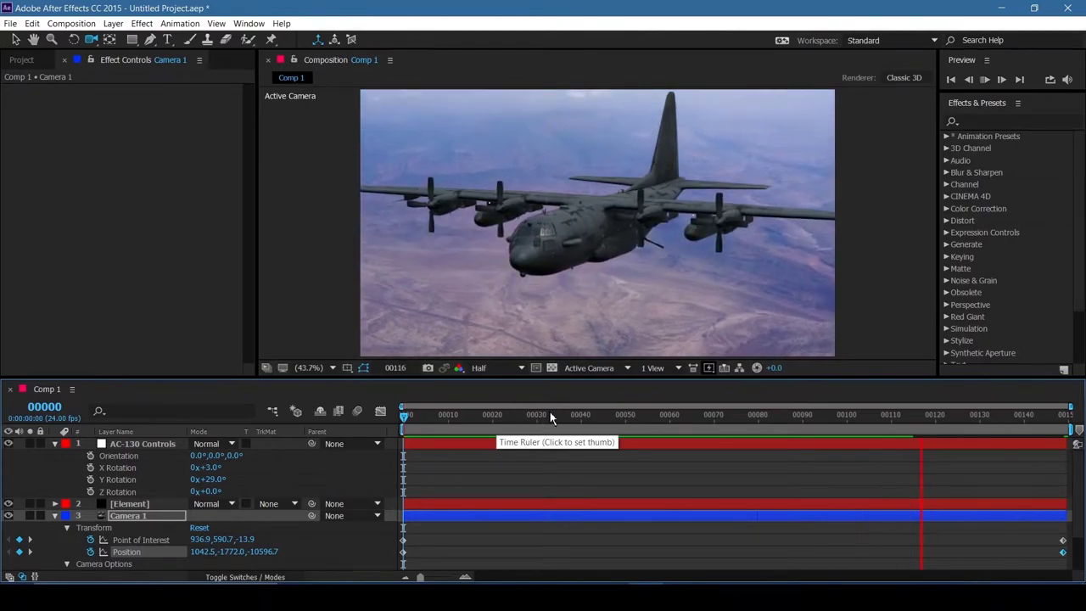
key("space")
Step: Add the expression wiggle(4,12) to Camera 1's Point of Interest and preview the camera shake
left_click(91, 540, "alt")
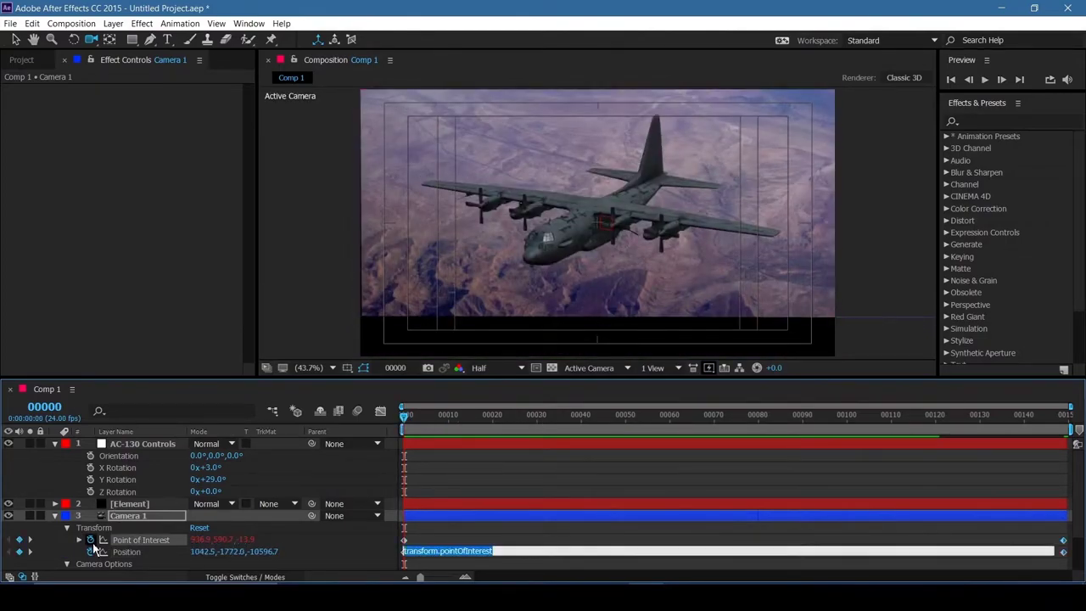
type("wiggle(4,12")
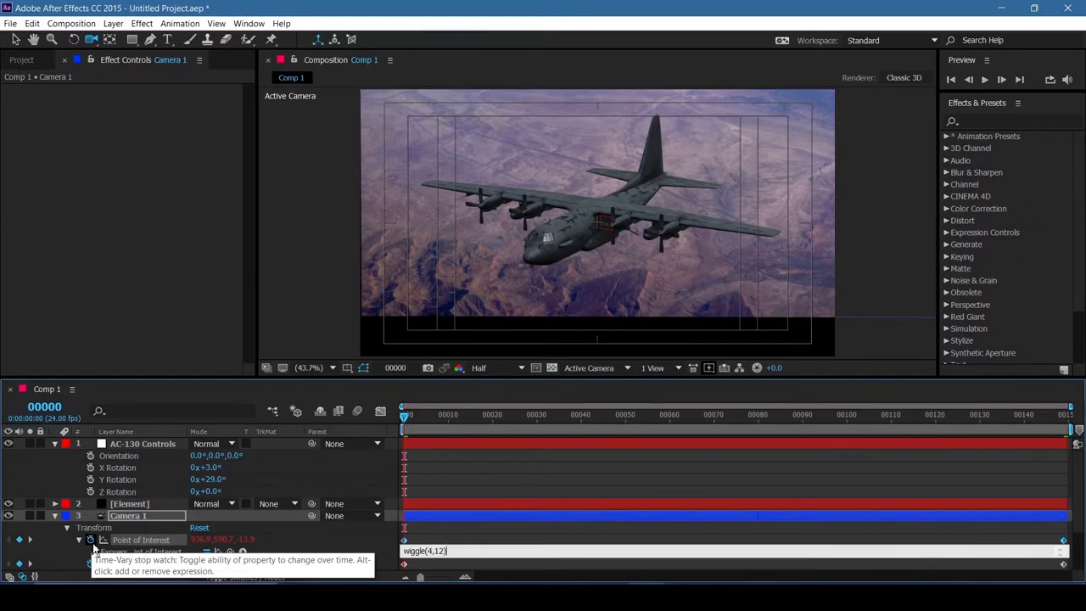
left_click_drag(424, 416, 247, 422)
key("space")
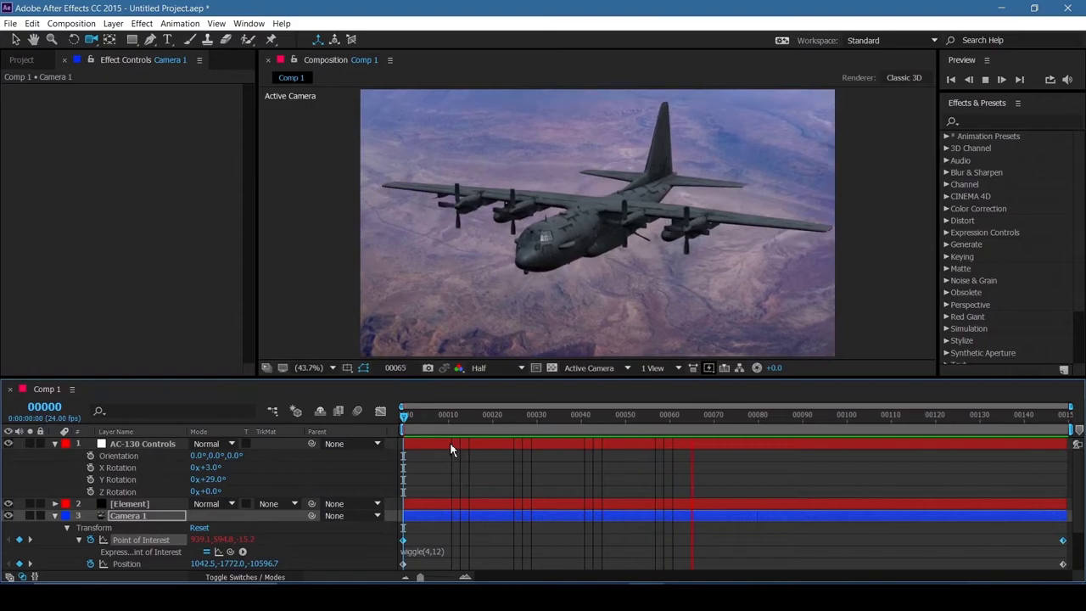
key("space")
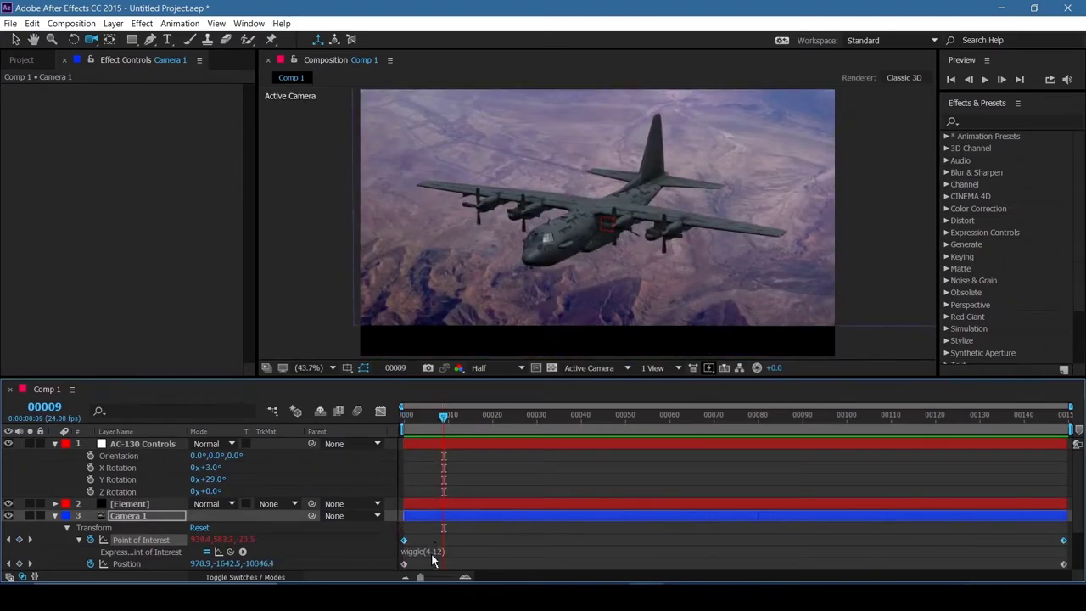
Step: Drive the Turbine property of the Element layer's Aircraft Rig with the expression time*8000, and collapse all layer properties
left_click(55, 516)
left_click(55, 527)
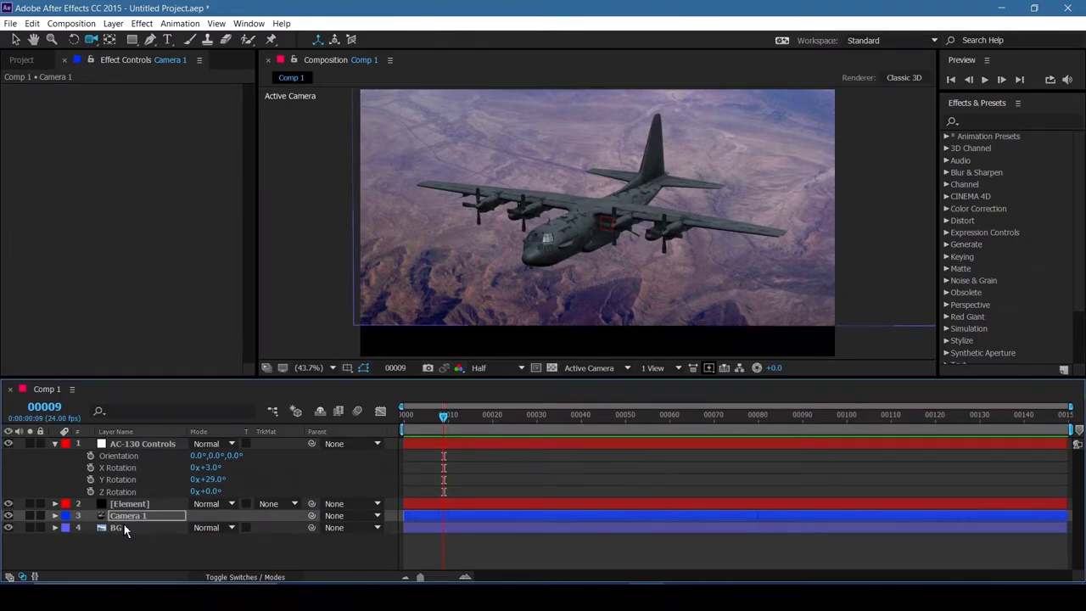
key("ctrl+Up")
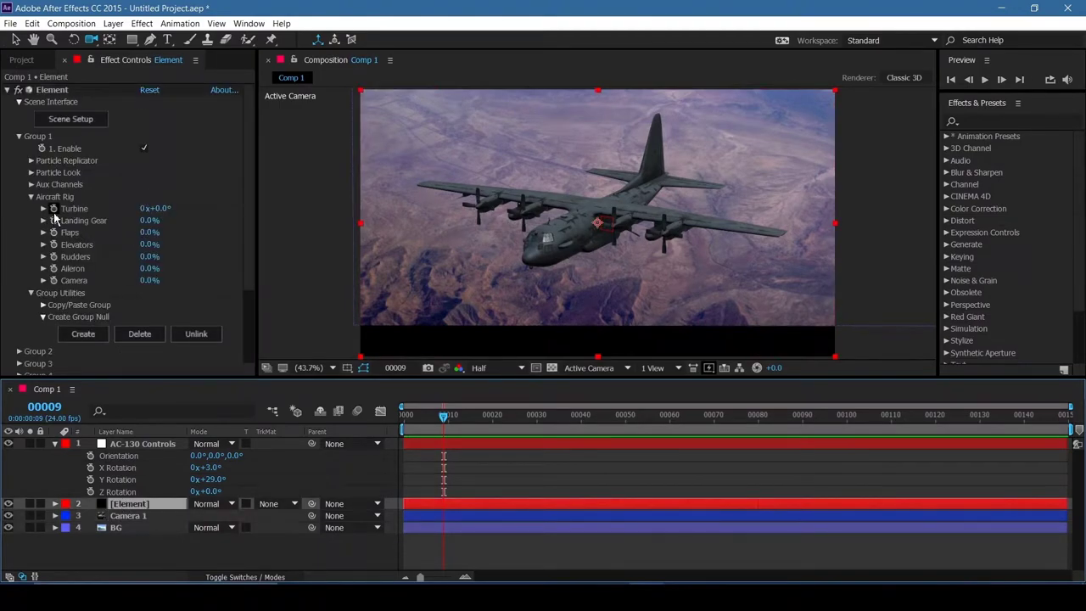
left_click(54, 209, "alt")
type("time*8000")
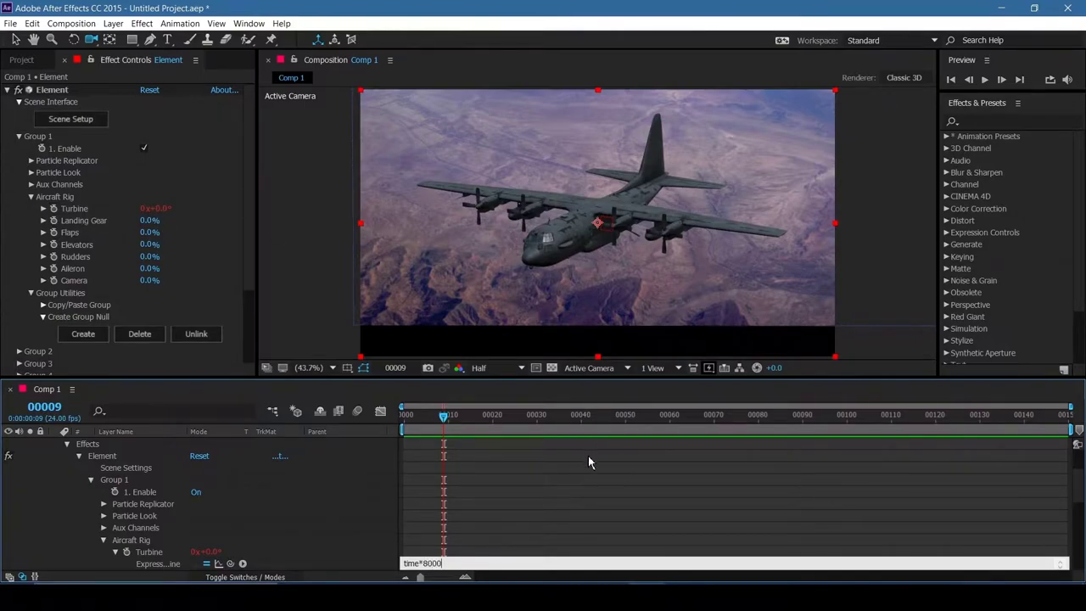
left_click(588, 456)
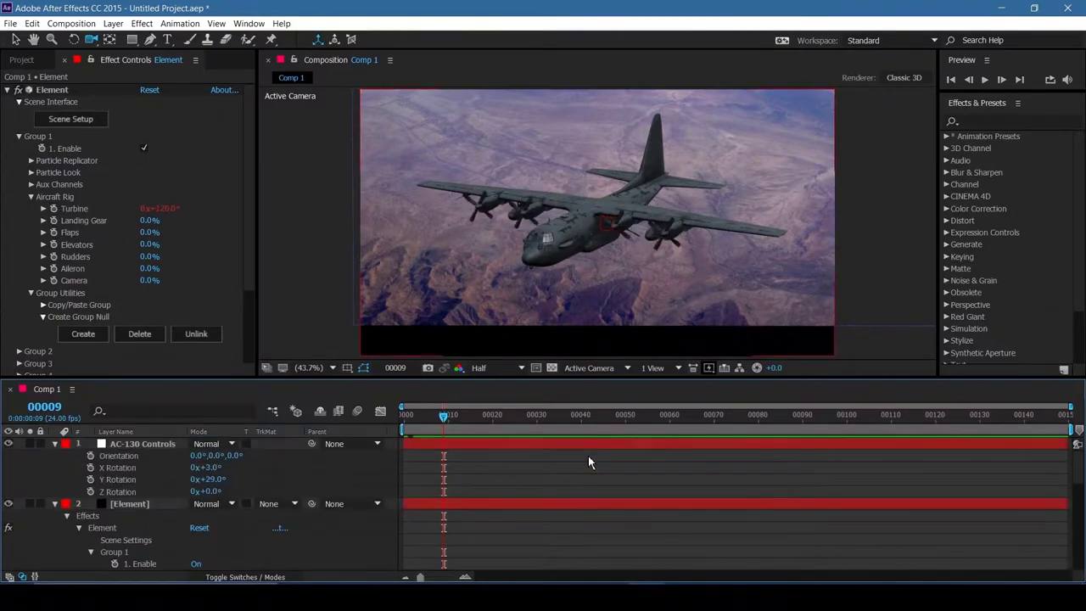
left_click(56, 503)
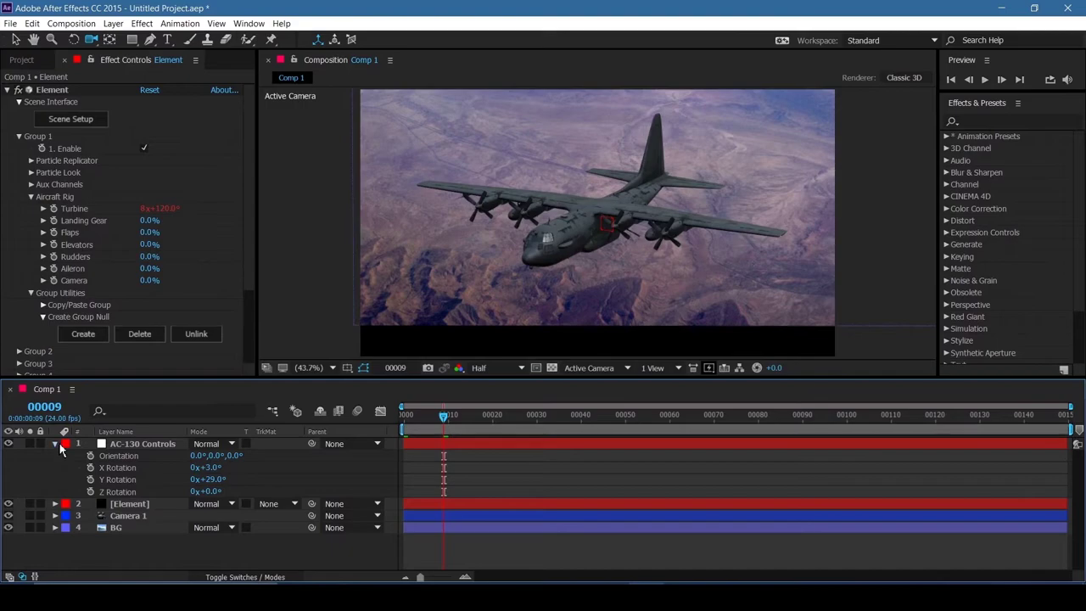
left_click(56, 444)
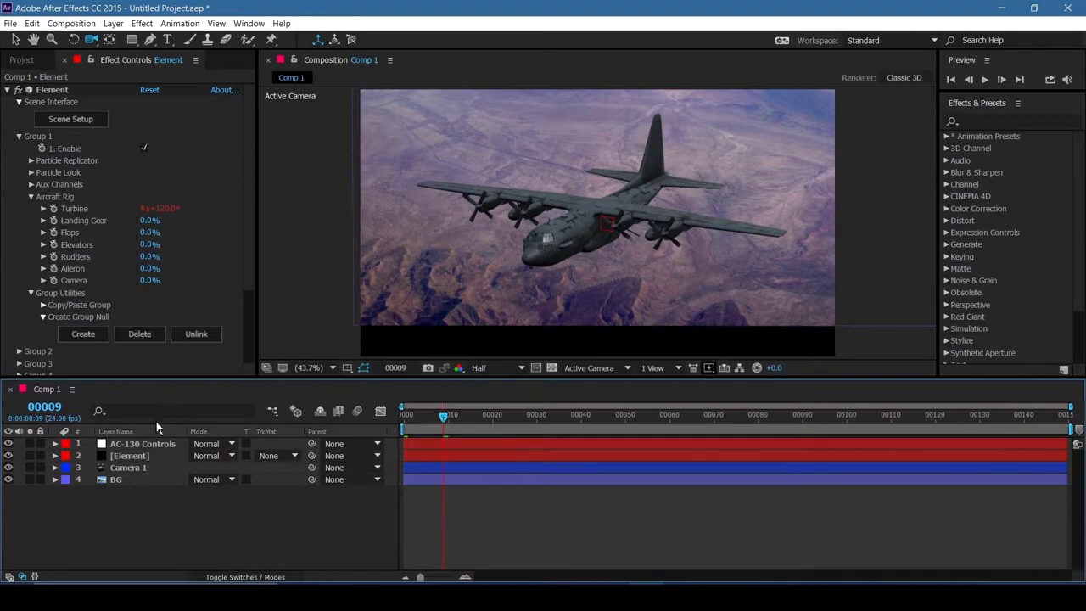
Step: Resize and reposition the BG layer so it covers the empty black strip and extends past every frame edge
left_click(140, 480)
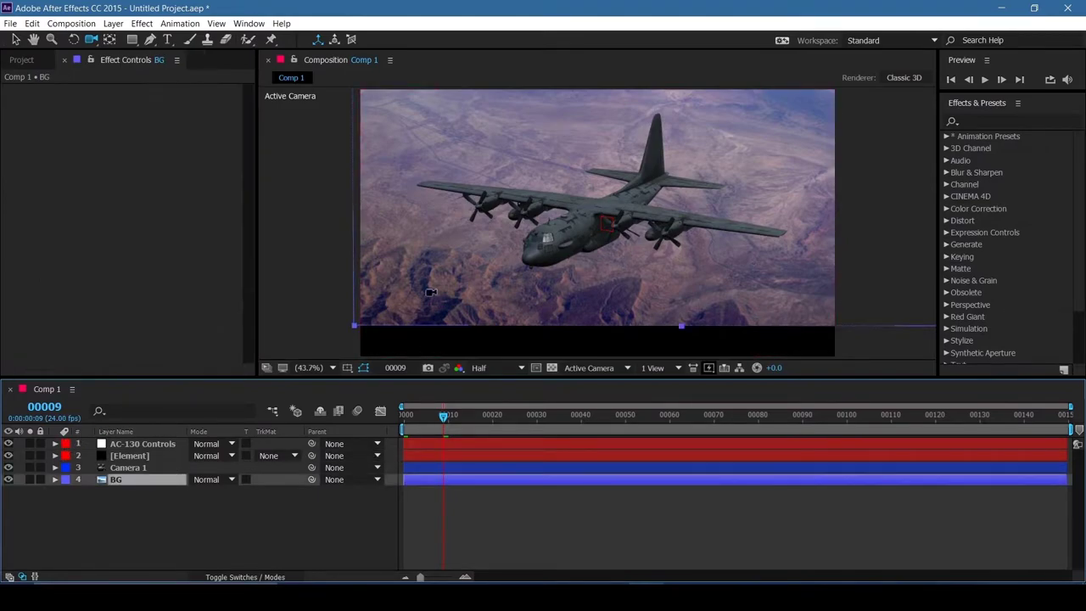
left_click_drag(454, 254, 453, 285)
scroll(453, 285, "up", 1)
left_click_drag(453, 285, 527, 135)
scroll(763, 223, "up", 4)
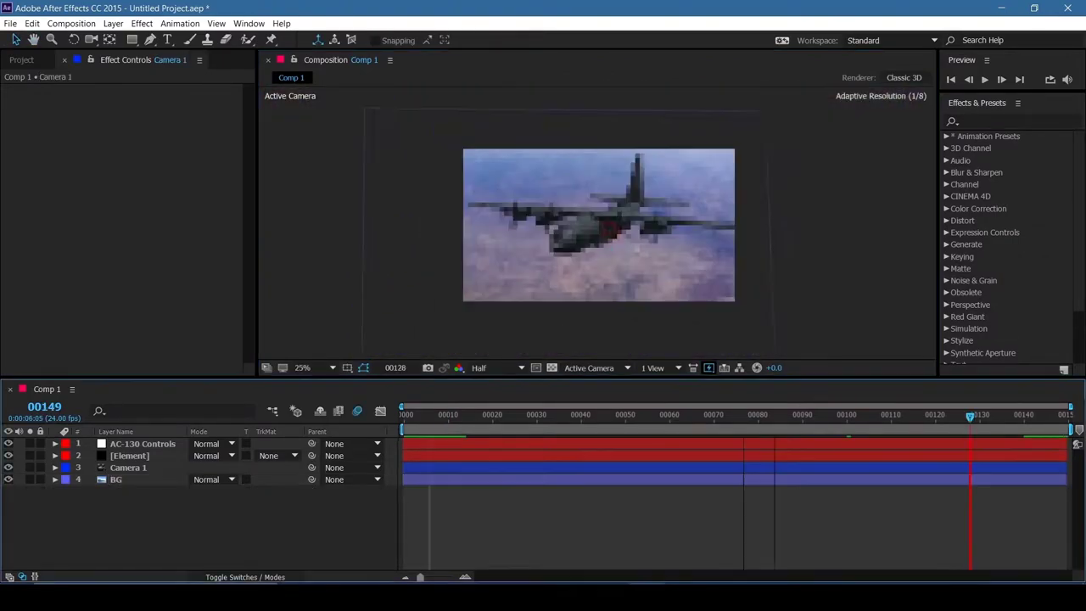
Step: Create a shadow-casting point light named Light 1 with a blue colour sampled from the background and an intensity of 70%
scroll(561, 255, "up", 1)
left_click(113, 23)
mouse_move(127, 39)
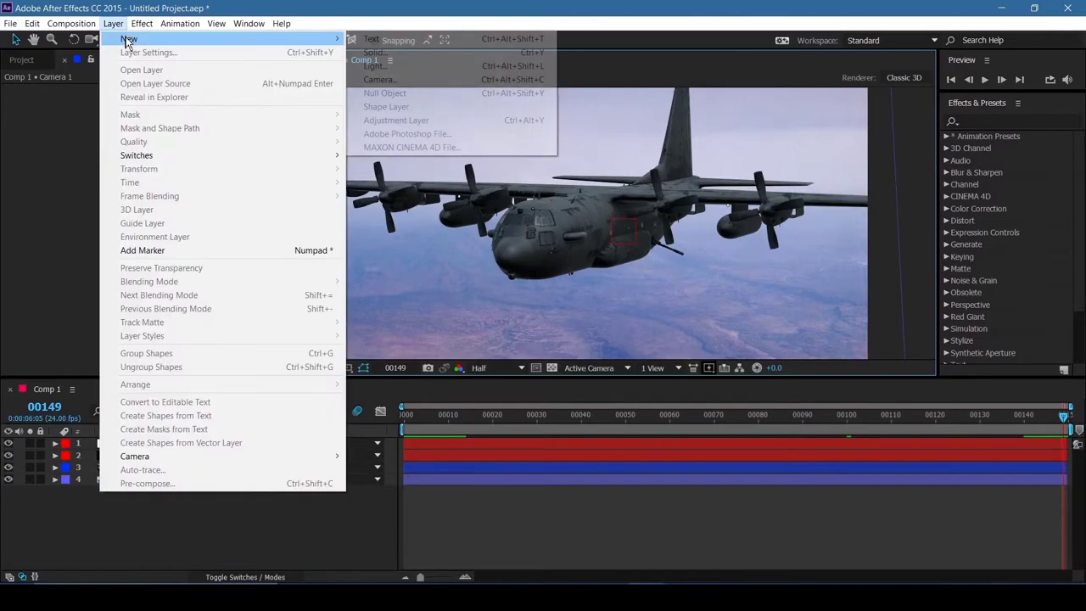
left_click(393, 77)
left_click_drag(335, 115, 100, 139)
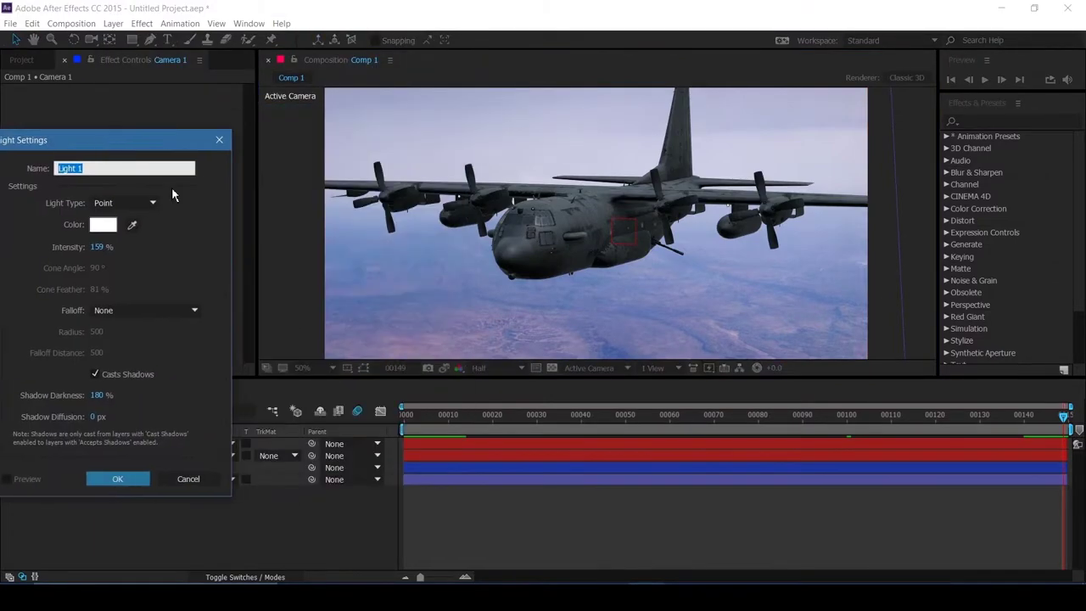
left_click(132, 225)
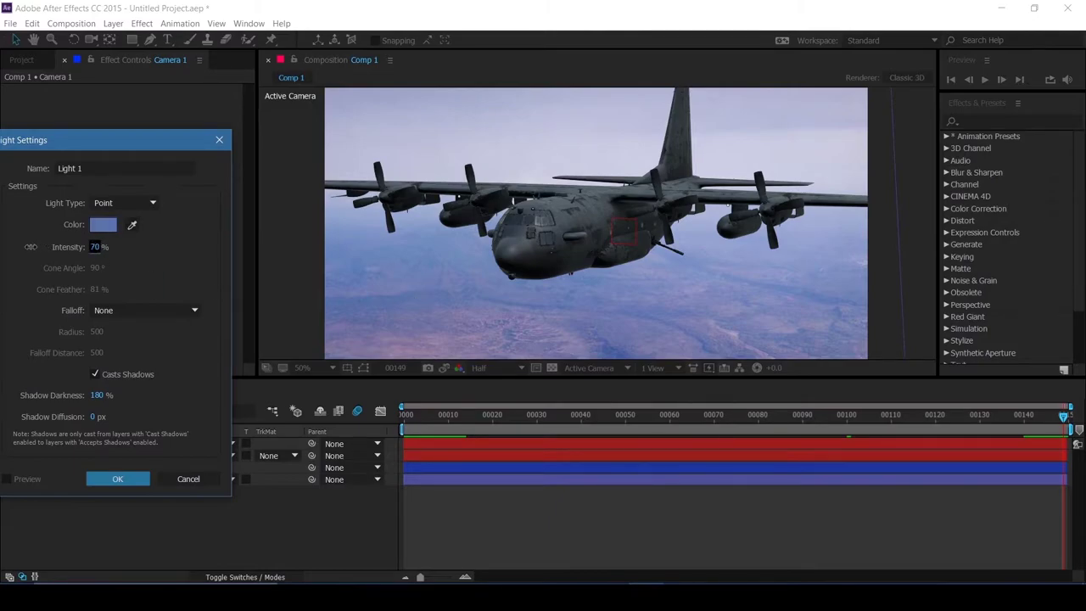
left_click(119, 480)
Step: Create a shadow-casting point light named Light 2 with a pale colour sampled from the sky and 149% intensity, and set its Y position to 530
left_click(113, 23)
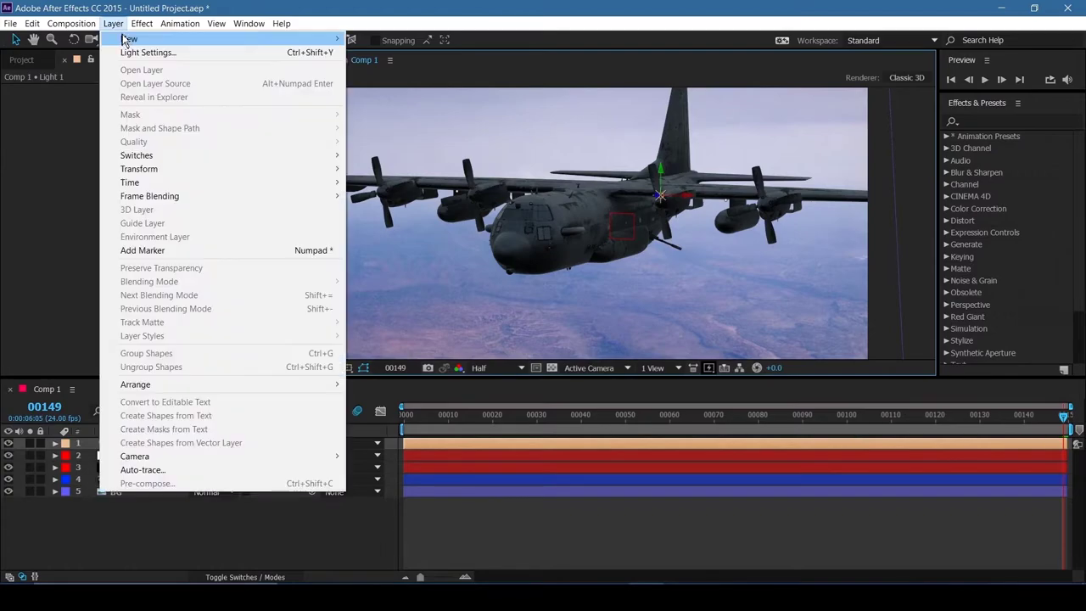
mouse_move(127, 39)
left_click(413, 67)
left_click(132, 225)
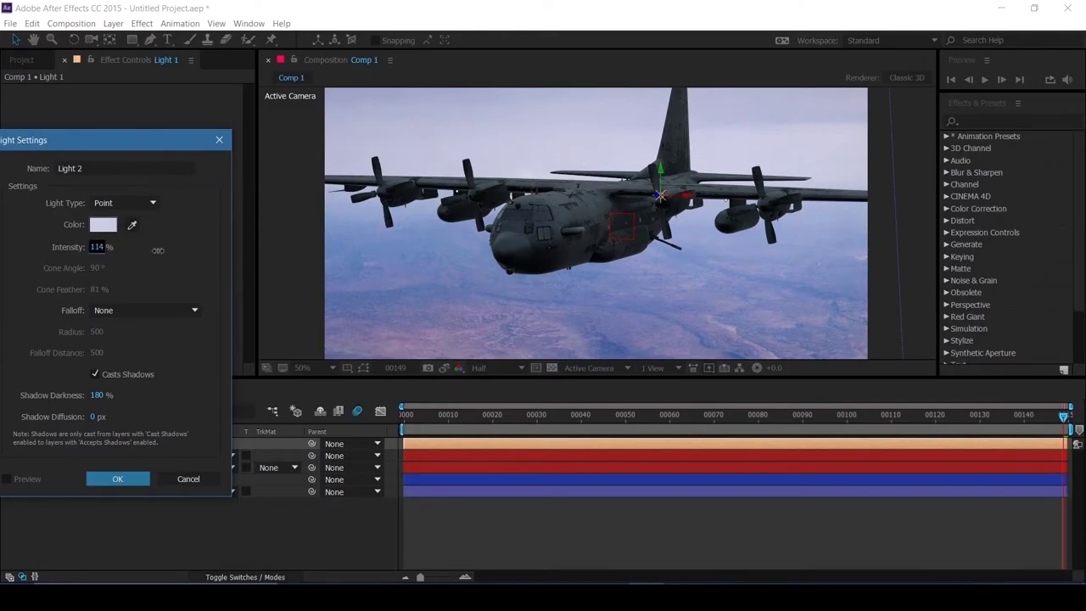
left_click(138, 478)
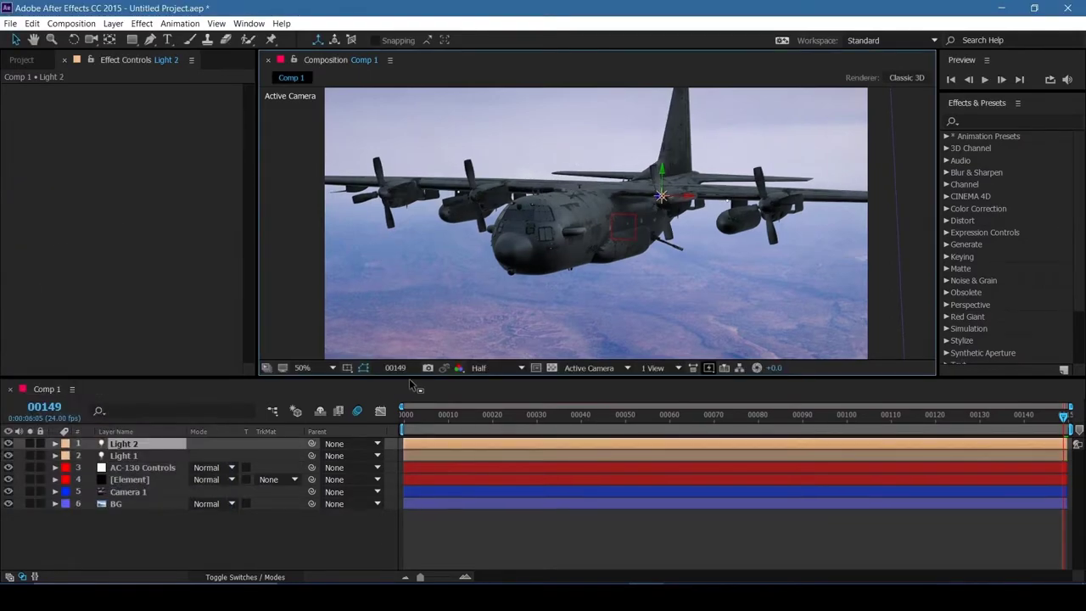
key("p")
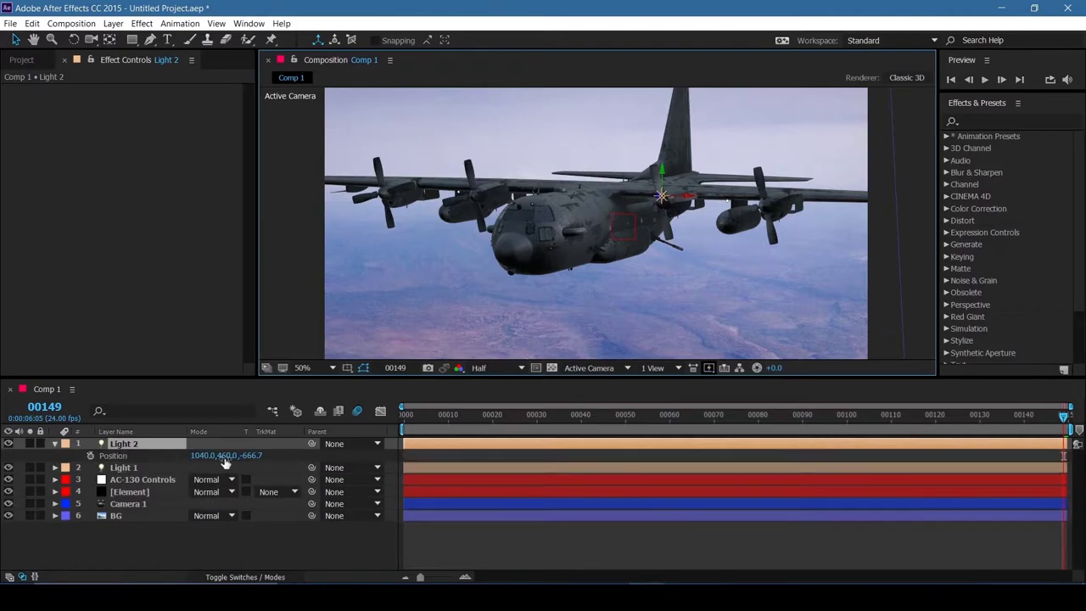
mouse_move(222, 456)
left_mouse_down()
mouse_move(220, 447)
mouse_move(243, 452)
left_mouse_up()
Step: Split the composition viewer into two views, inspect the aircraft from the Front, and set the first view to Top
left_click(657, 370)
left_click(657, 378)
left_click(691, 395)
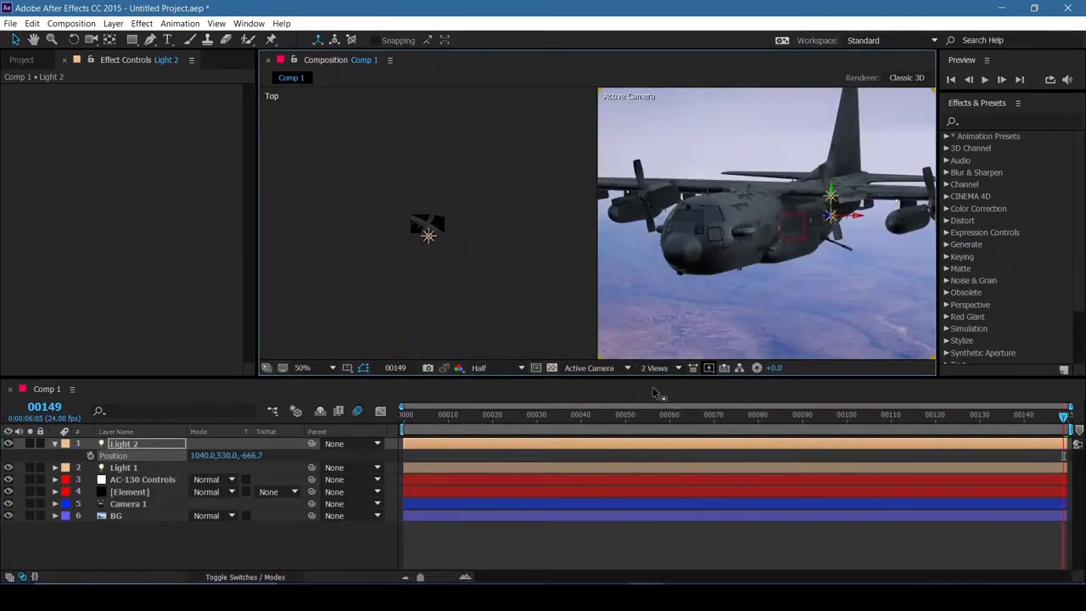
left_click(470, 320)
left_click(598, 367)
left_click(602, 420)
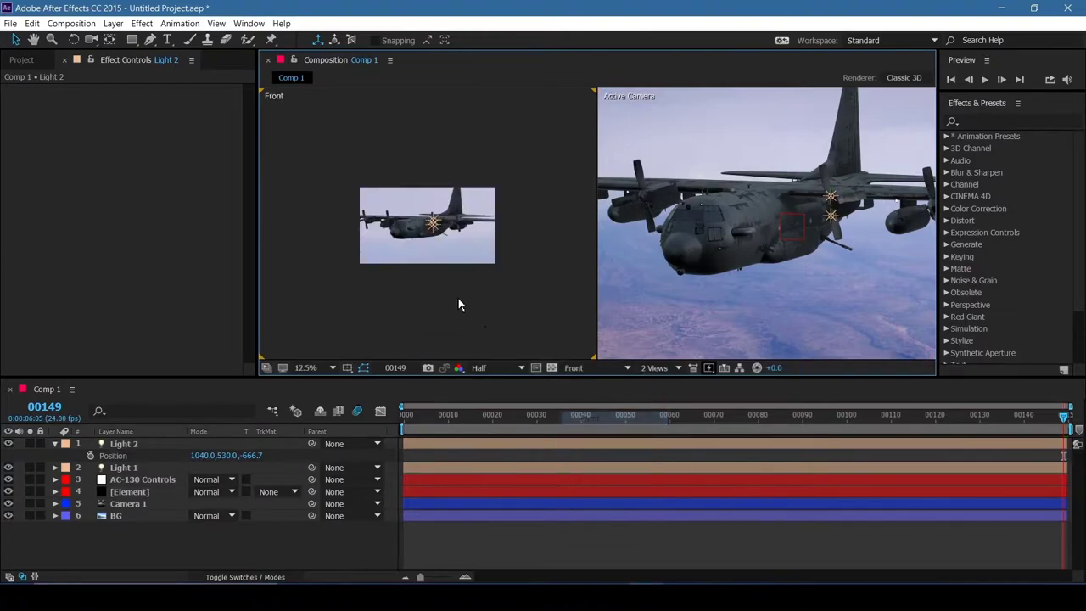
key("c")
left_click_drag(448, 229, 427, 405)
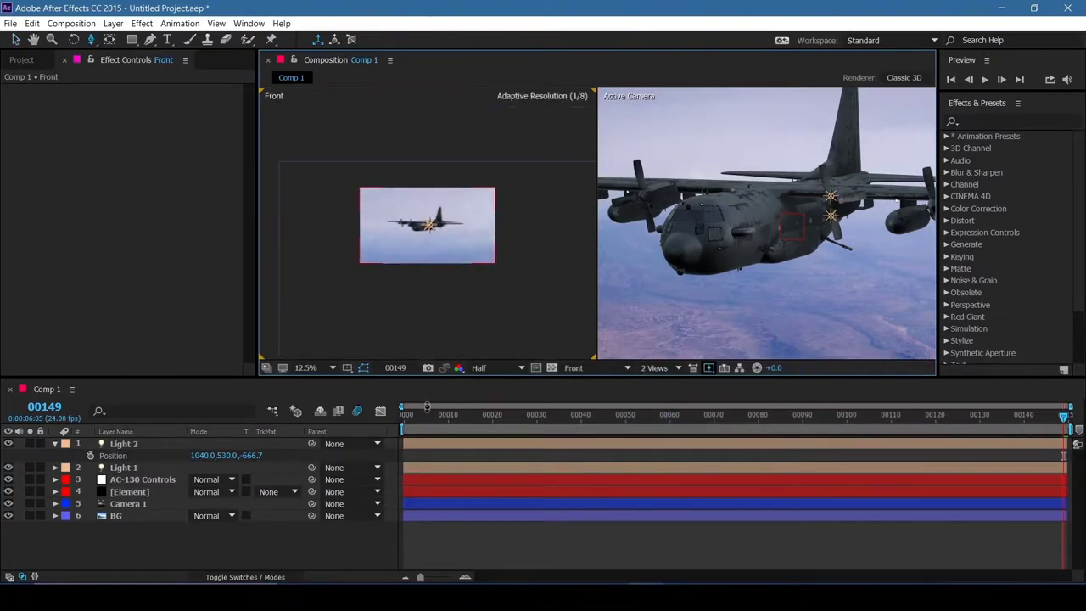
scroll(509, 302, "up", 1)
key("v")
left_click(516, 302)
left_click(598, 368)
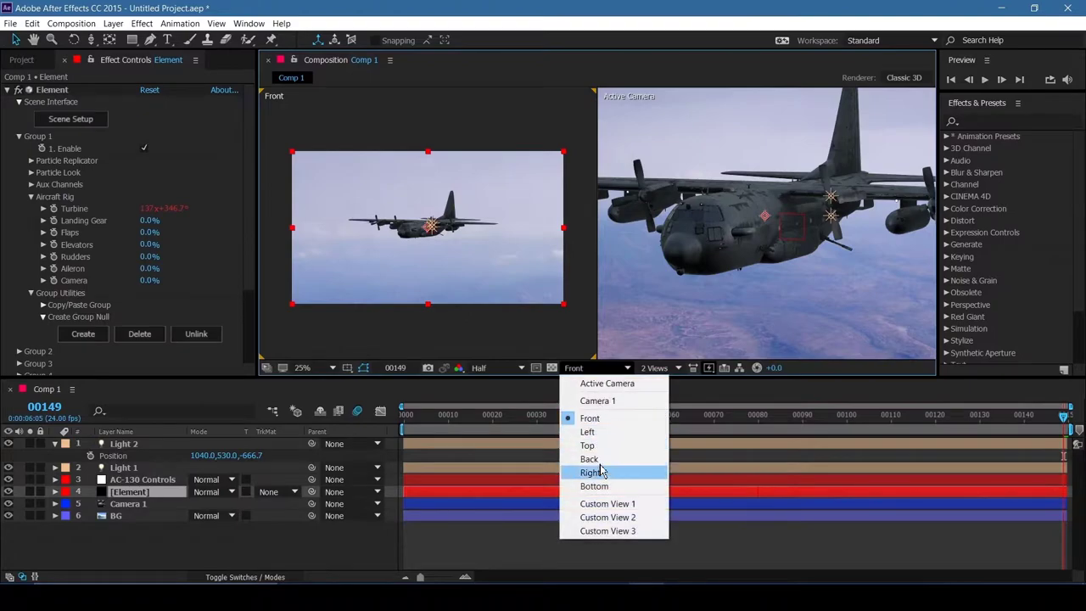
left_click(603, 453)
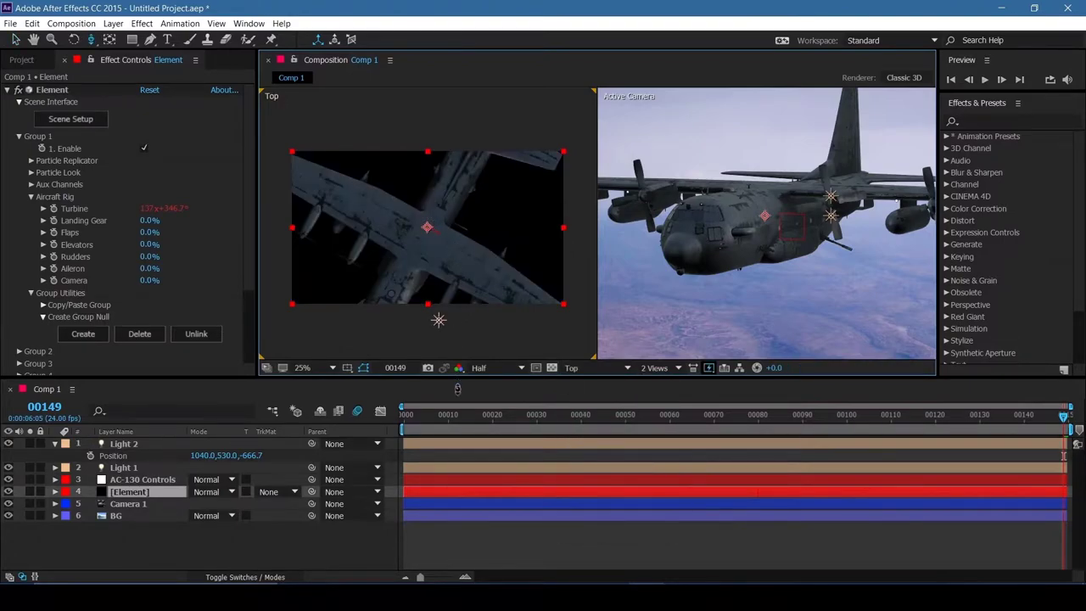
Step: Change Light 2's light type from Point to Parallel
left_click(157, 443)
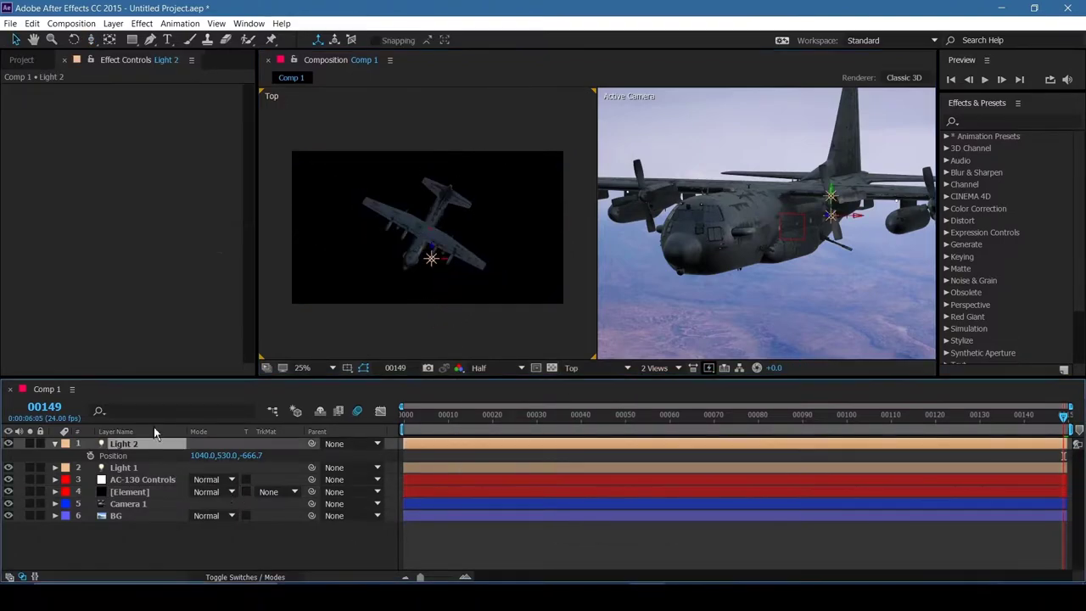
left_click(113, 22)
left_click(123, 51)
left_click(106, 203)
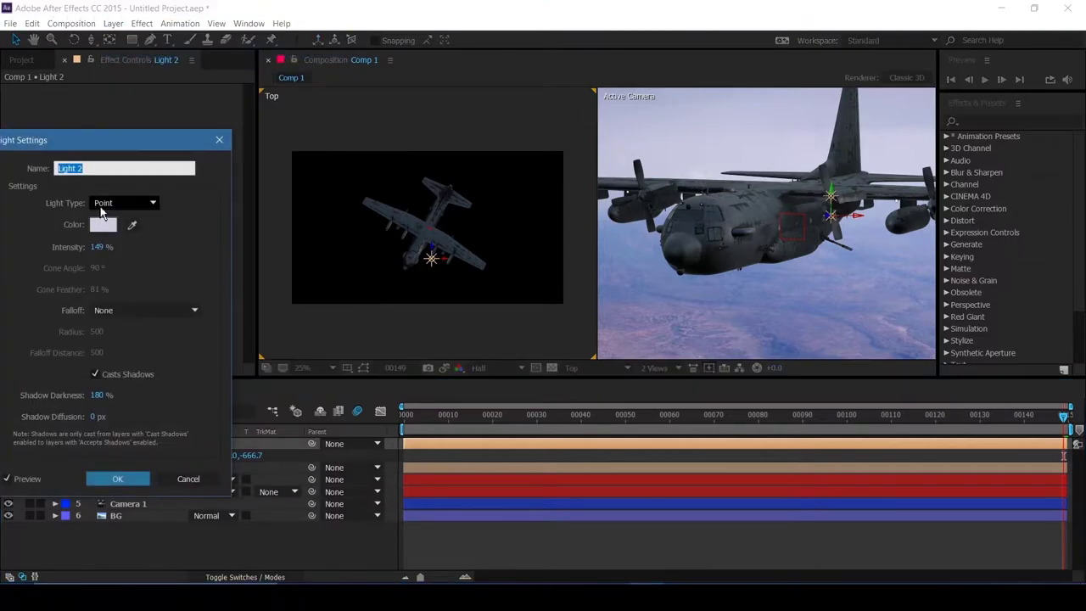
left_click(115, 218)
left_click(117, 478)
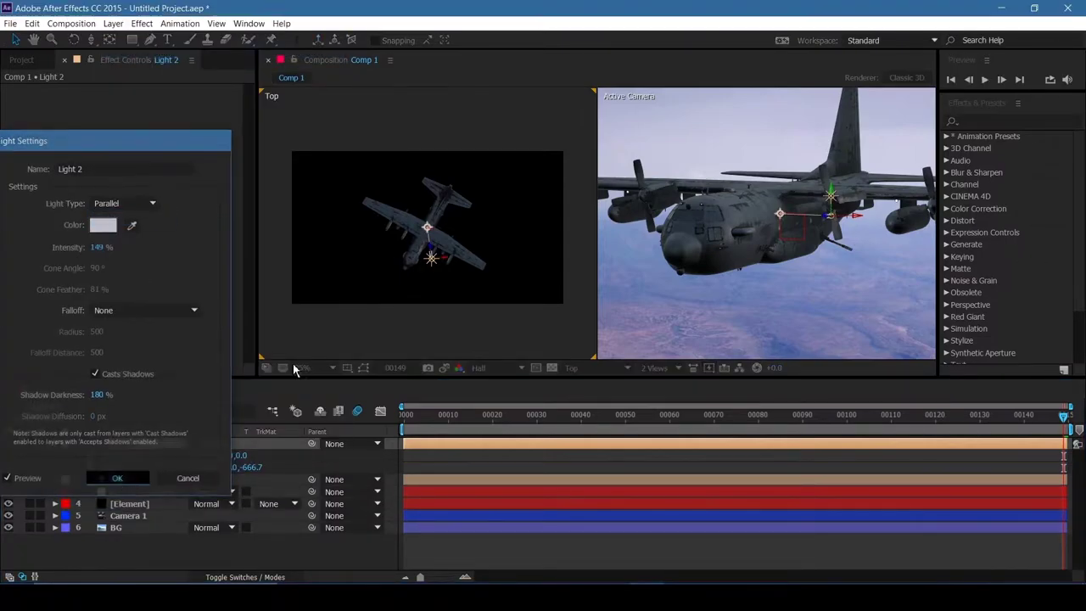
Step: Move Light 2 away from the aircraft's nose in the Top view, to about 1933.6, 530, -2737.7
scroll(408, 225, "down", 1)
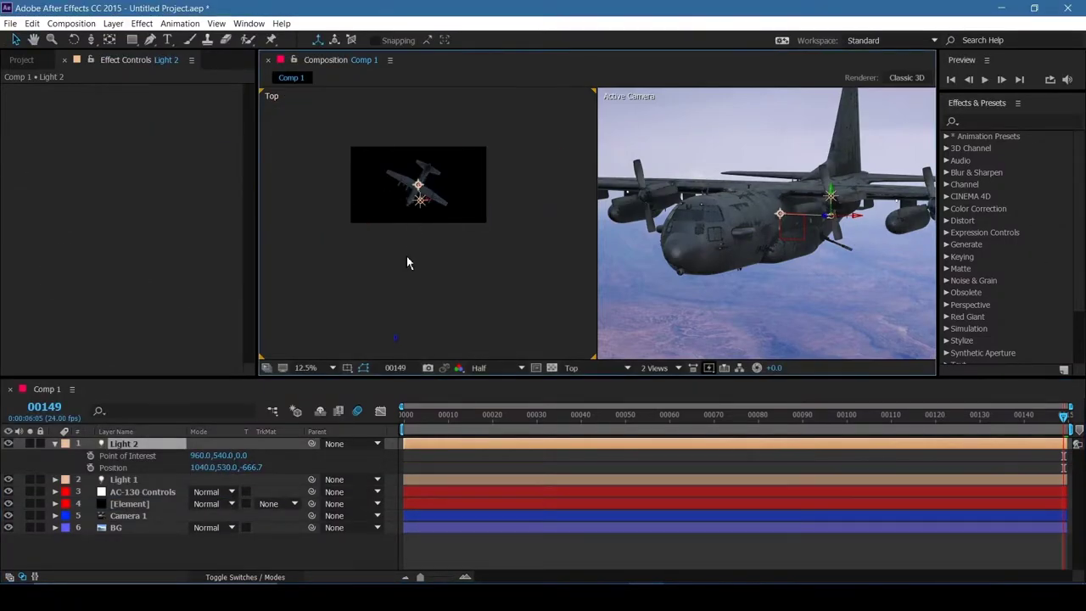
left_click(146, 447)
scroll(417, 200, "up", 3)
left_click_drag(418, 201, 426, 296)
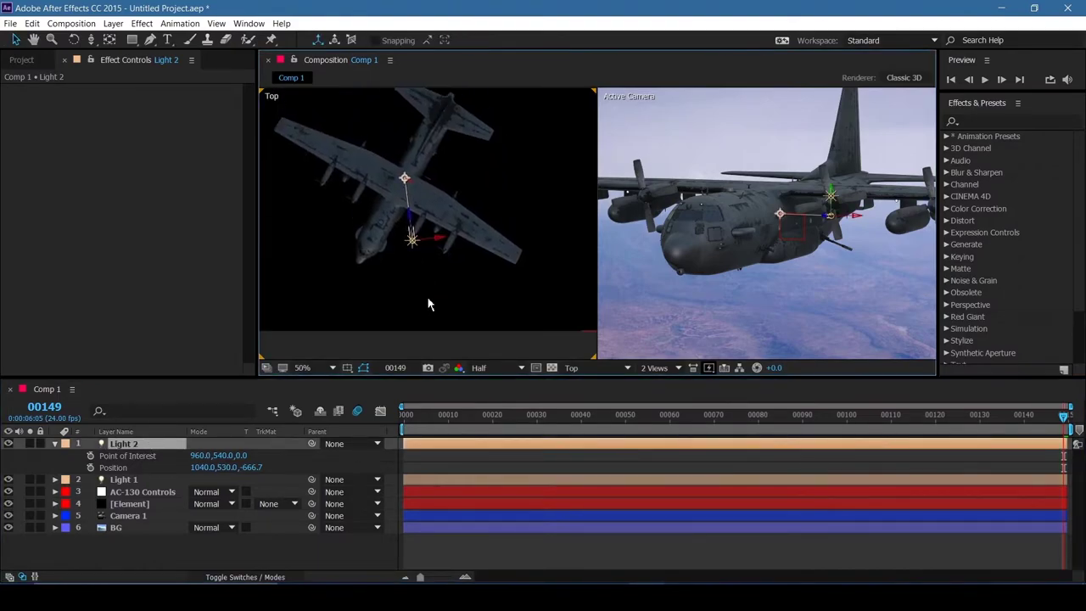
left_click(415, 238)
left_click_drag(413, 241, 378, 157)
scroll(390, 253, "down", 1)
scroll(722, 244, "down", 3)
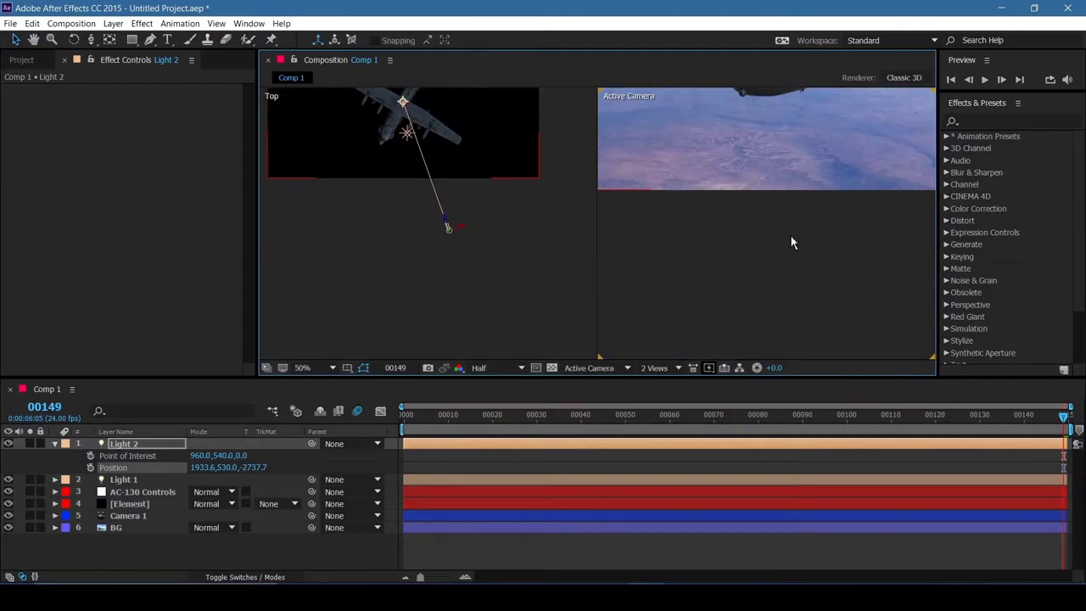
Step: Pull Light 2 farther out in the Top view to about 1498.9, 530, -7761.3, and return to a single Active Camera view
scroll(715, 225, "up", 3)
scroll(474, 241, "down", 2)
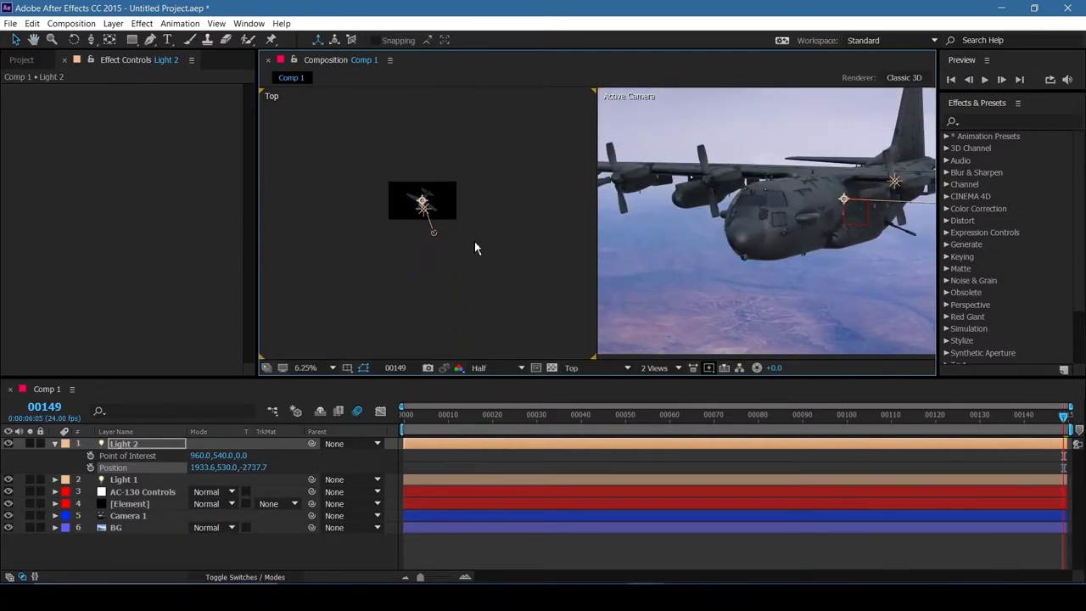
left_click_drag(433, 235, 430, 292)
left_click(692, 277)
left_click(655, 368)
left_click(662, 381)
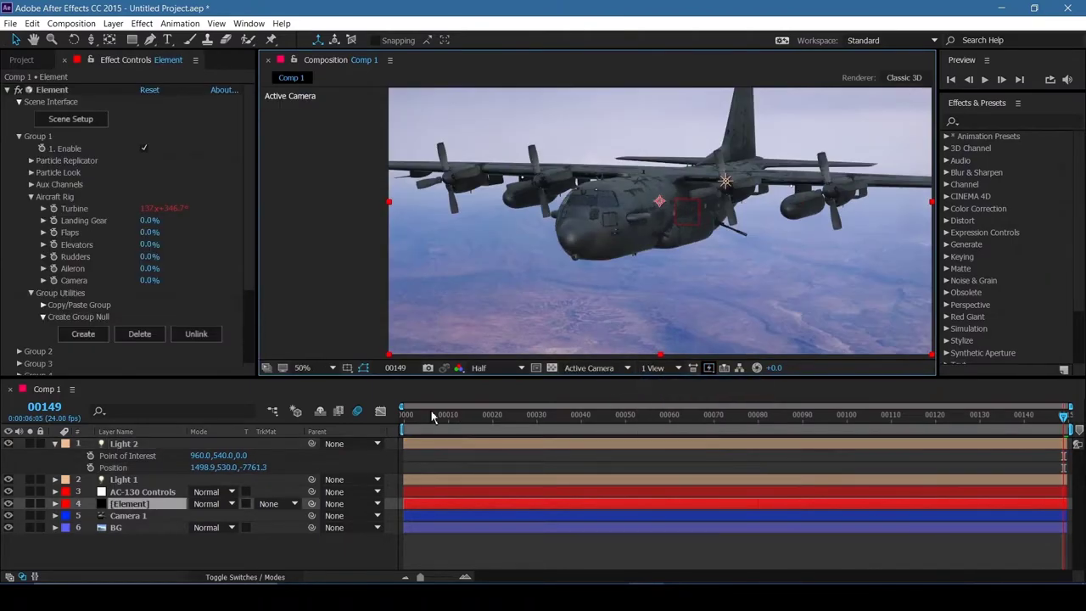
Step: Check the aircraft's lighting at the first frame and again at frame 149
left_click_drag(423, 416, 402, 419)
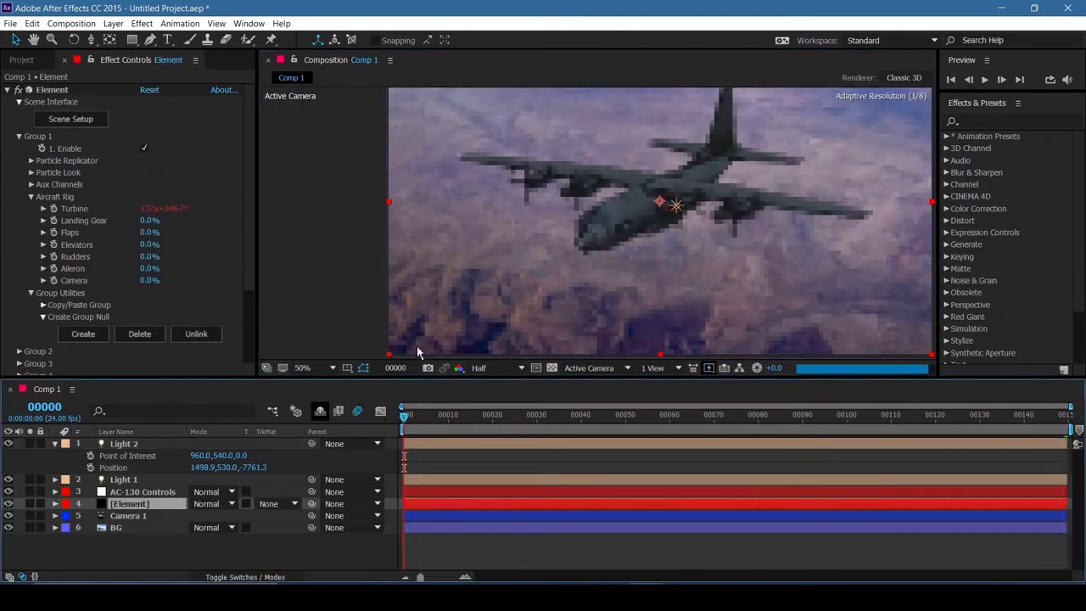
scroll(584, 284, "up", 1)
key("space")
mouse_move(584, 284)
left_mouse_down()
mouse_move(600, 148)
mouse_move(571, 289)
left_mouse_up()
scroll(570, 288, "down", 1)
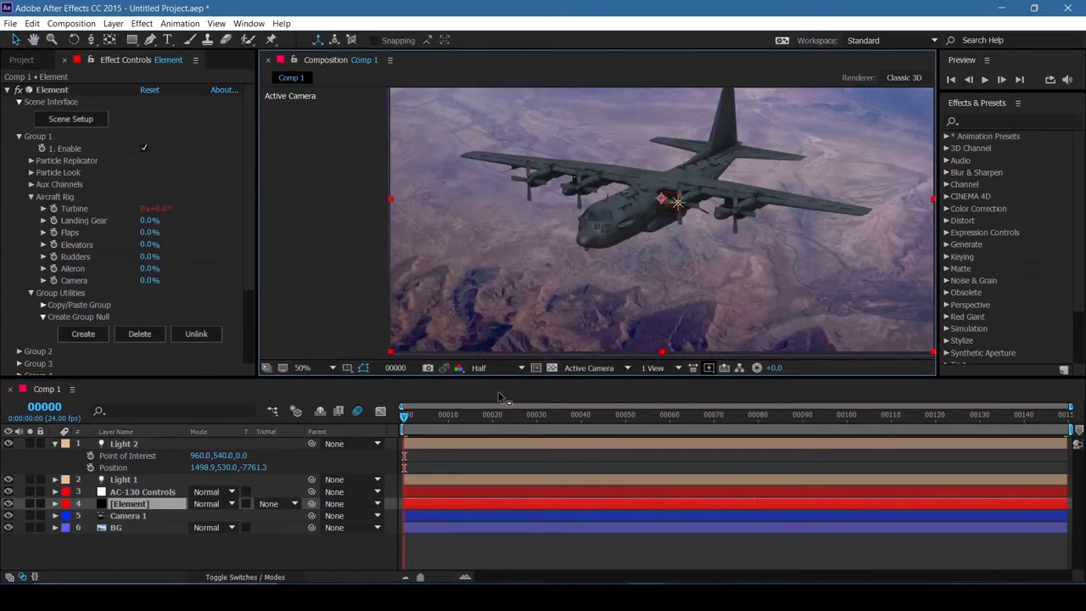
left_click_drag(487, 417, 984, 418)
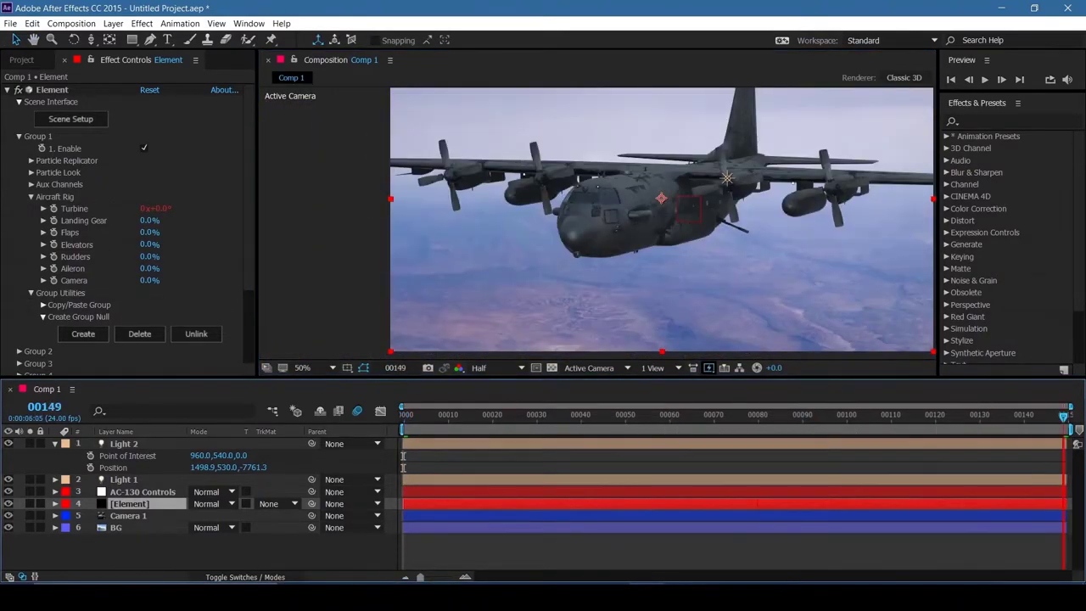
key("End")
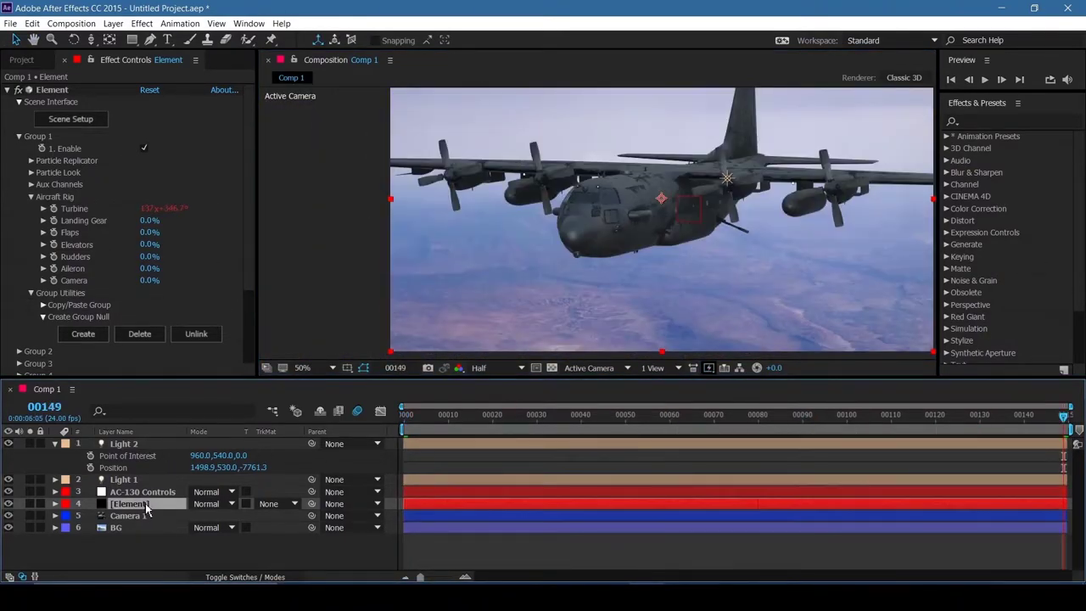
Step: Enable shadows in the Element layer's render settings with Shadow Mode set to Ray-Traced, and collapse the layer's properties
scroll(118, 257, "down", 3)
left_click(19, 346)
scroll(34, 355, "down", 4)
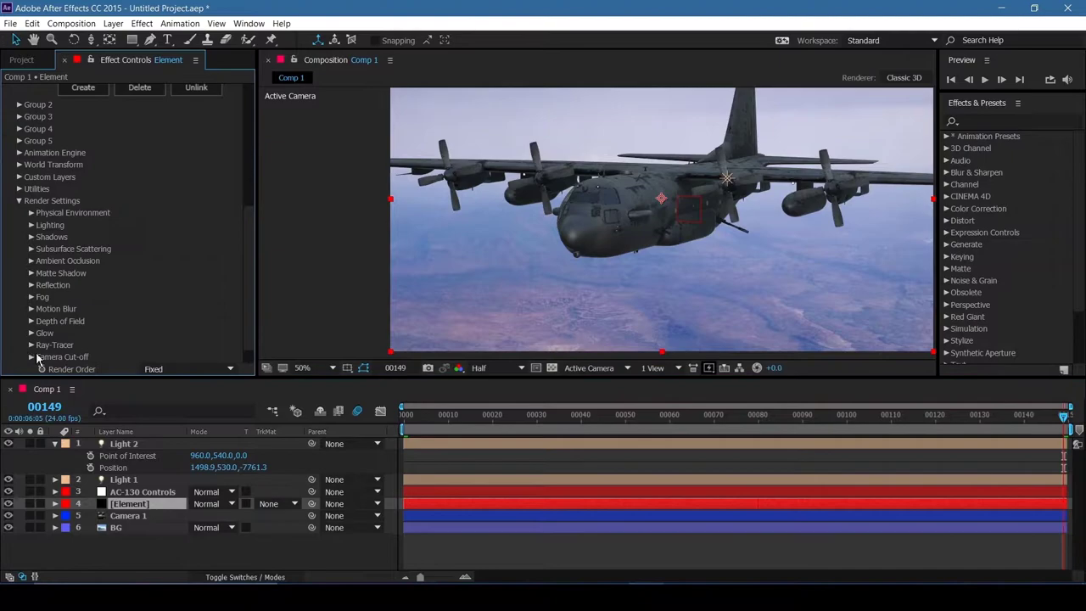
left_click(32, 237)
left_click(155, 251)
left_click(188, 261)
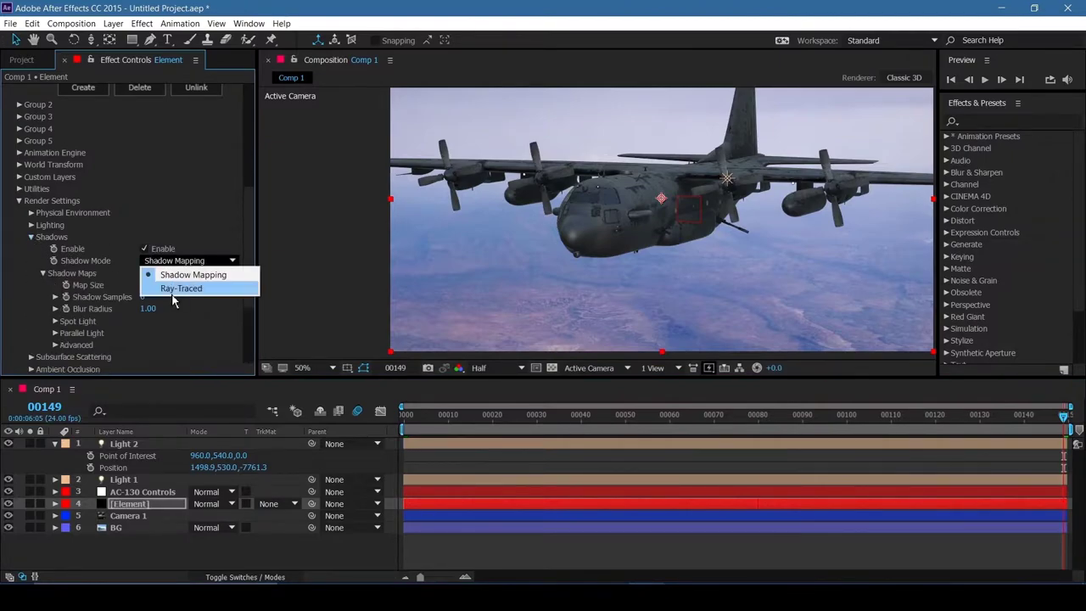
left_click(170, 289)
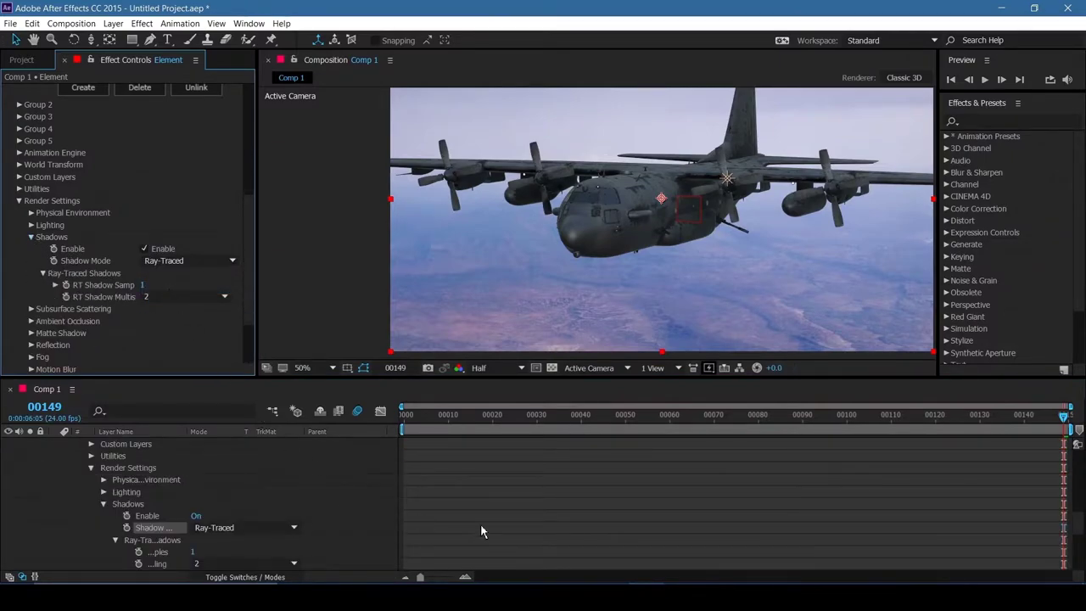
scroll(492, 526, "up", 8)
left_click(55, 503)
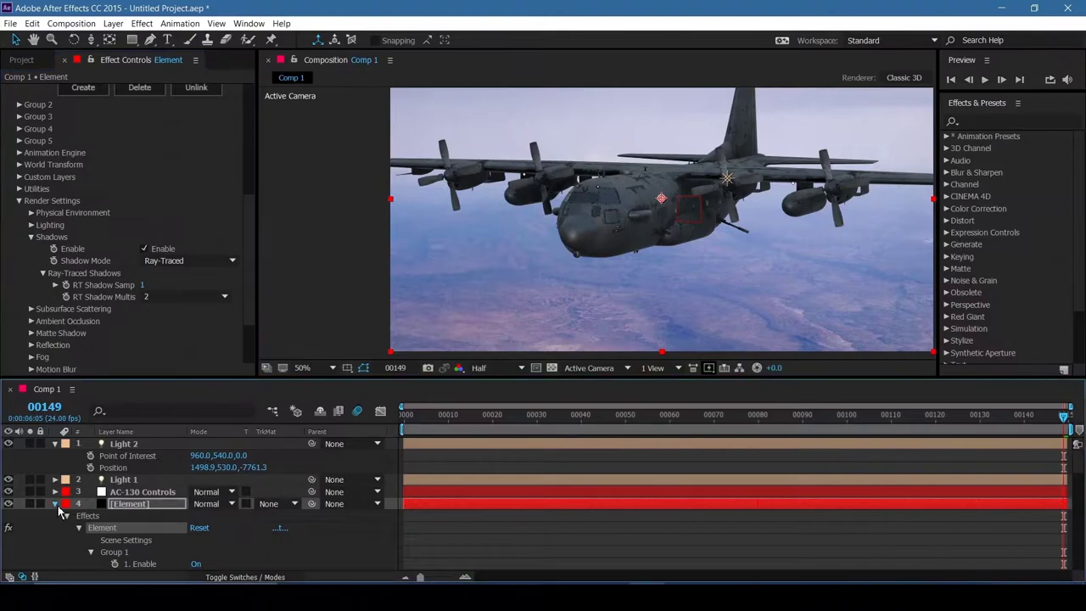
Step: Raise Light 2 above the aircraft and refine its position at frame 0 to about 2200, -1210, -6559
left_click(117, 457)
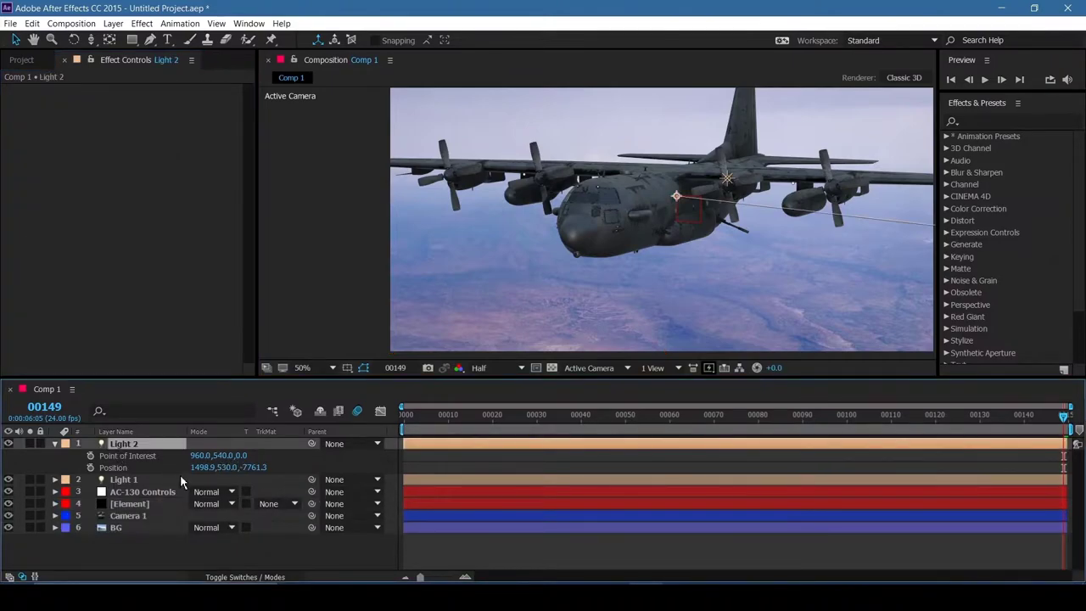
left_click_drag(229, 468, 95, 481)
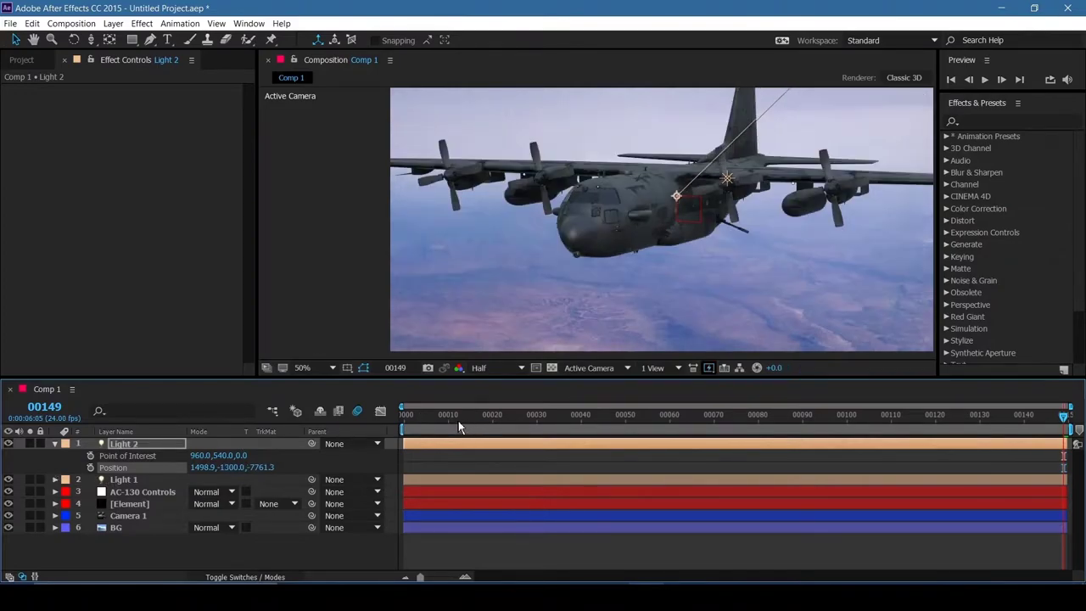
left_click_drag(458, 421, 343, 432)
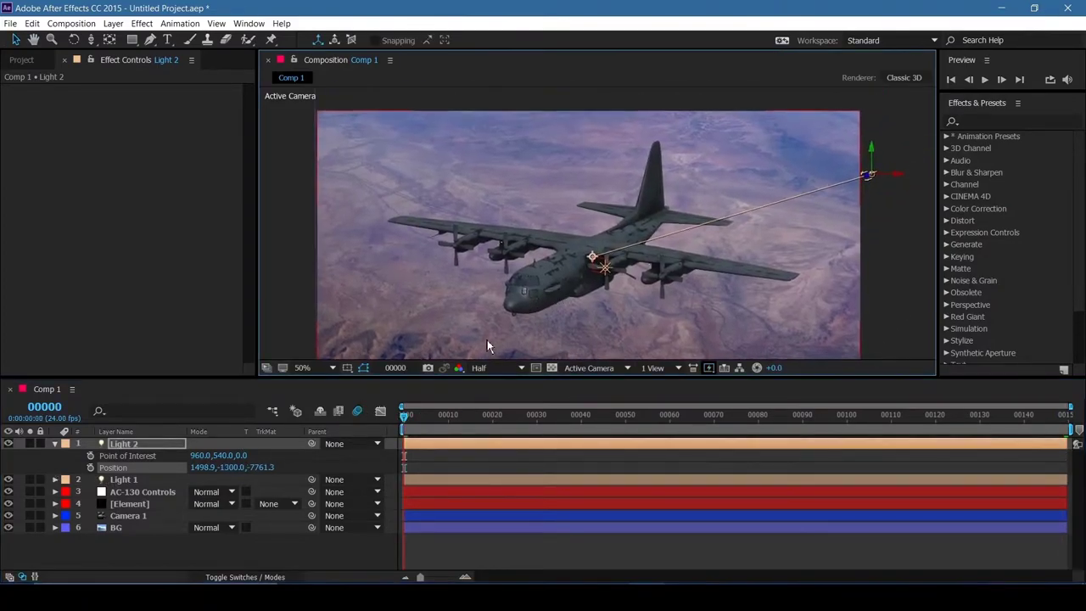
left_click_drag(258, 468, 276, 461)
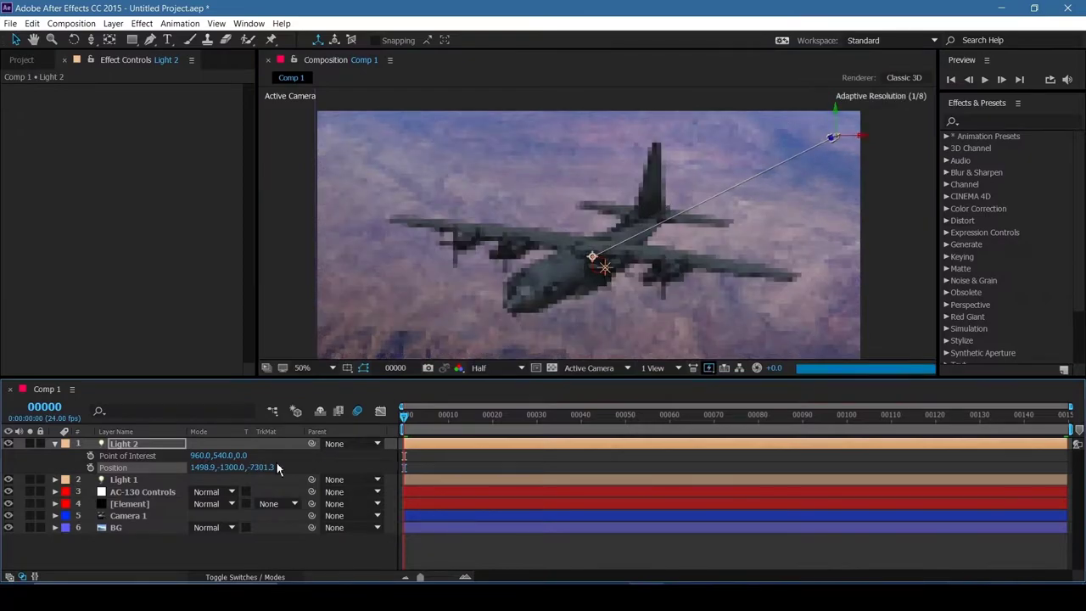
left_click_drag(192, 468, 742, 442)
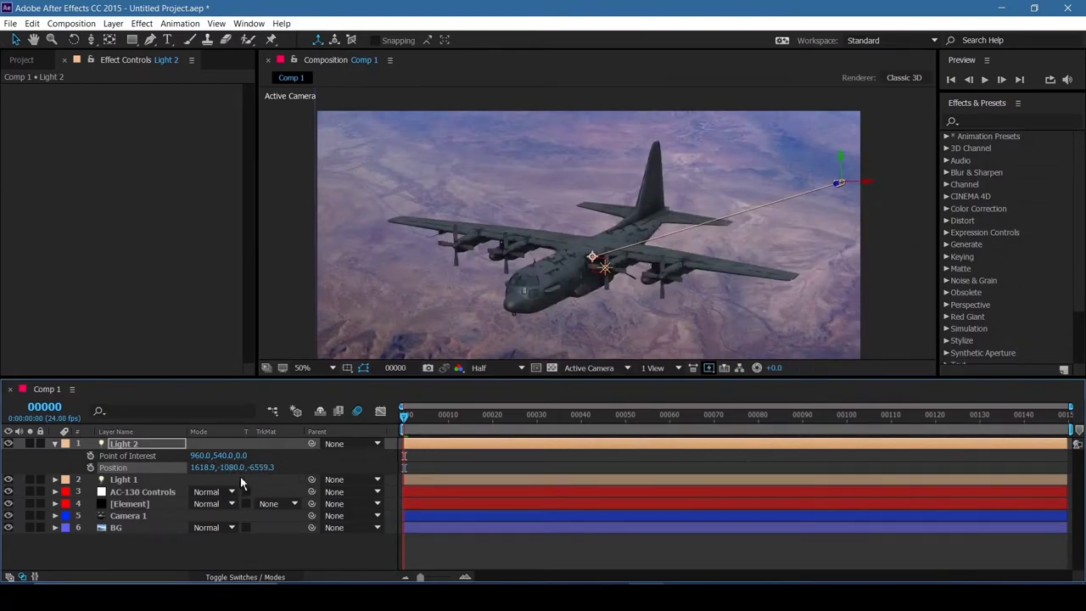
left_click_drag(226, 467, 616, 474)
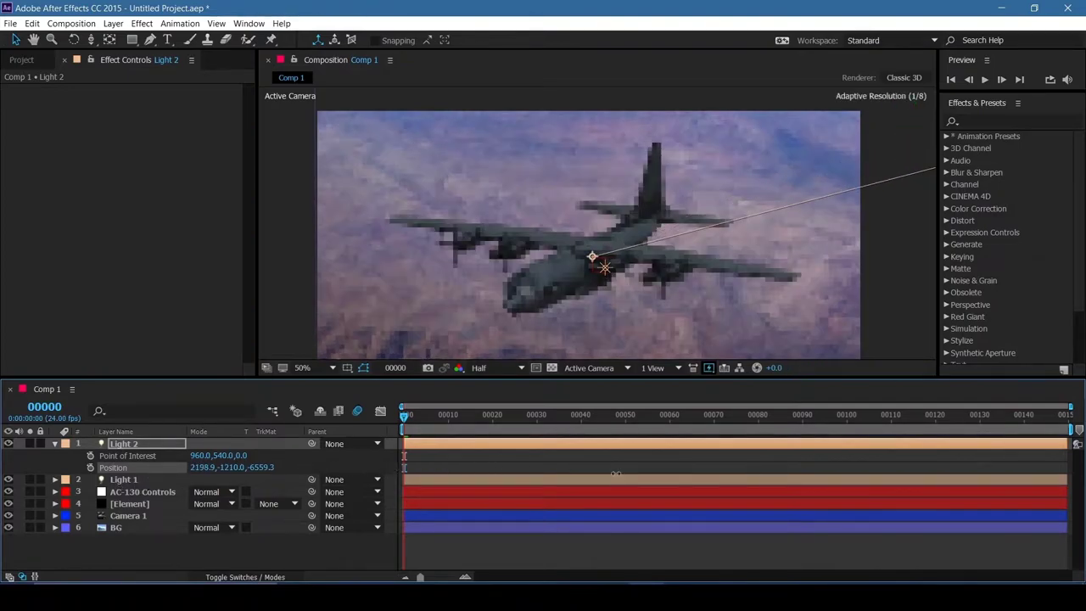
Step: Set Light 2's intensity to 922%
key("a")
key("a")
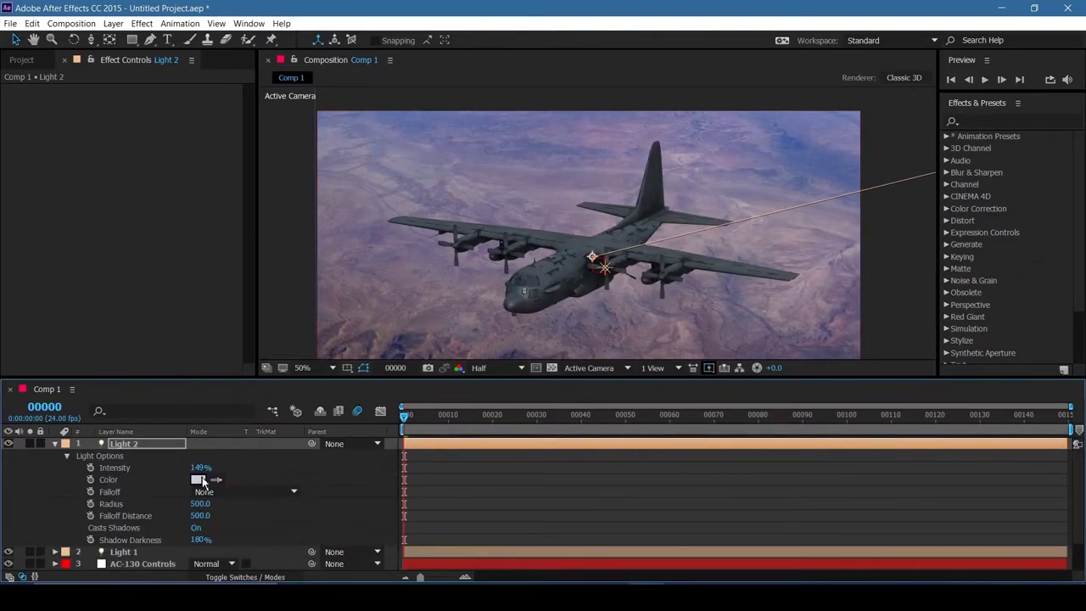
left_click_drag(201, 467, 380, 464)
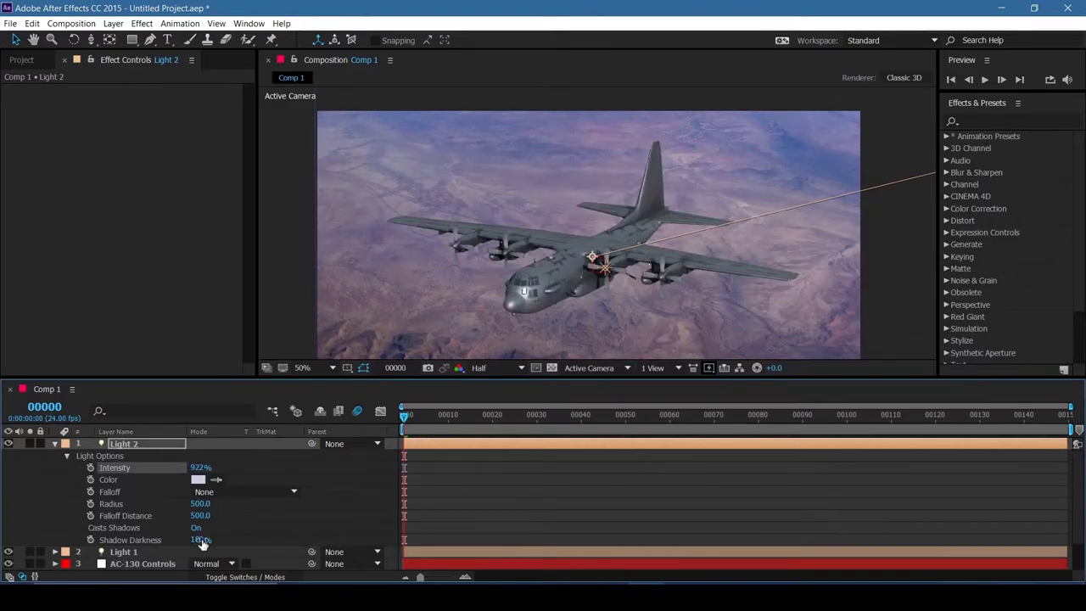
Step: Set Light 2's Y position to -919 and, in a two-view layout, move it sideways to about 6371.7, -919, -3564.5
key("p")
left_click_drag(234, 455, 273, 475)
left_click(654, 368)
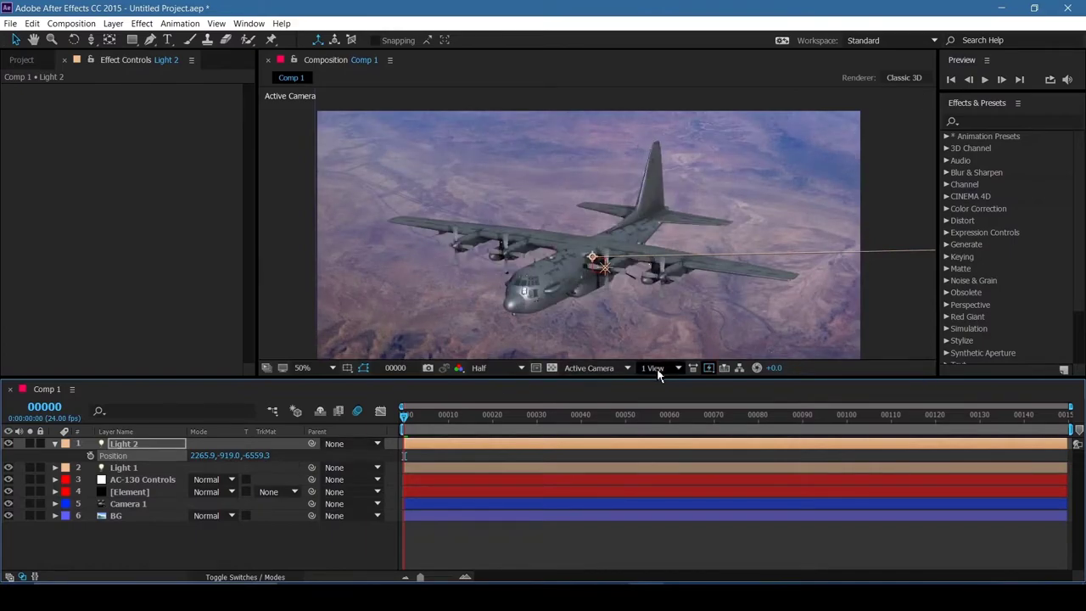
left_click(704, 395)
left_click_drag(438, 278, 473, 286)
Step: In a two-view layout with the Front view, move Light 2 to about 5533.7, -4610.1, -3564.5, and return to one view
left_click(509, 291)
left_click(603, 370)
left_click(607, 418)
scroll(473, 286, "up", 1)
left_click(576, 229)
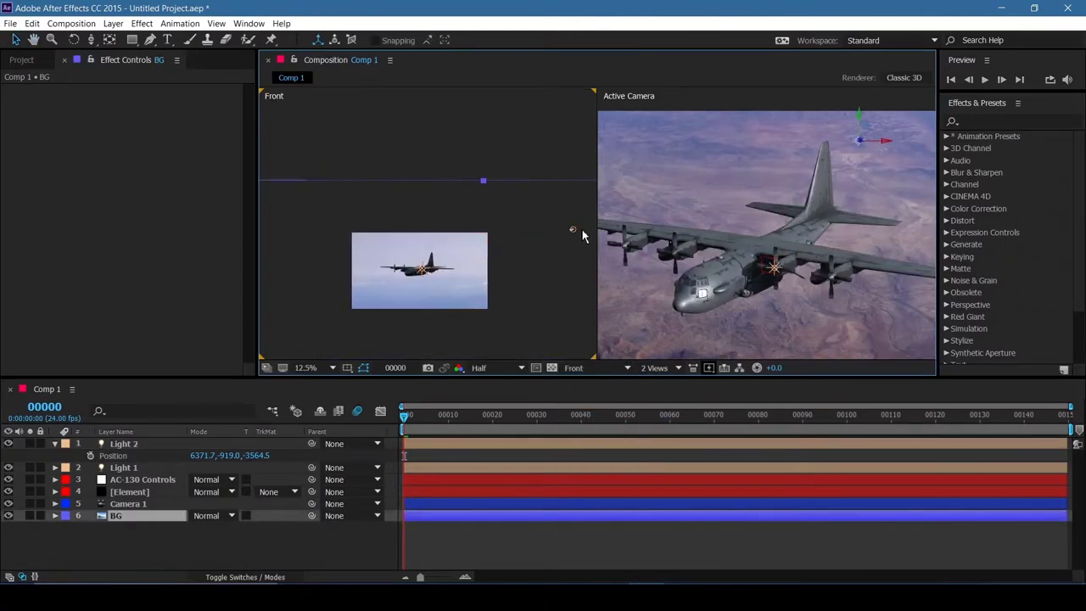
left_click_drag(574, 231, 553, 134)
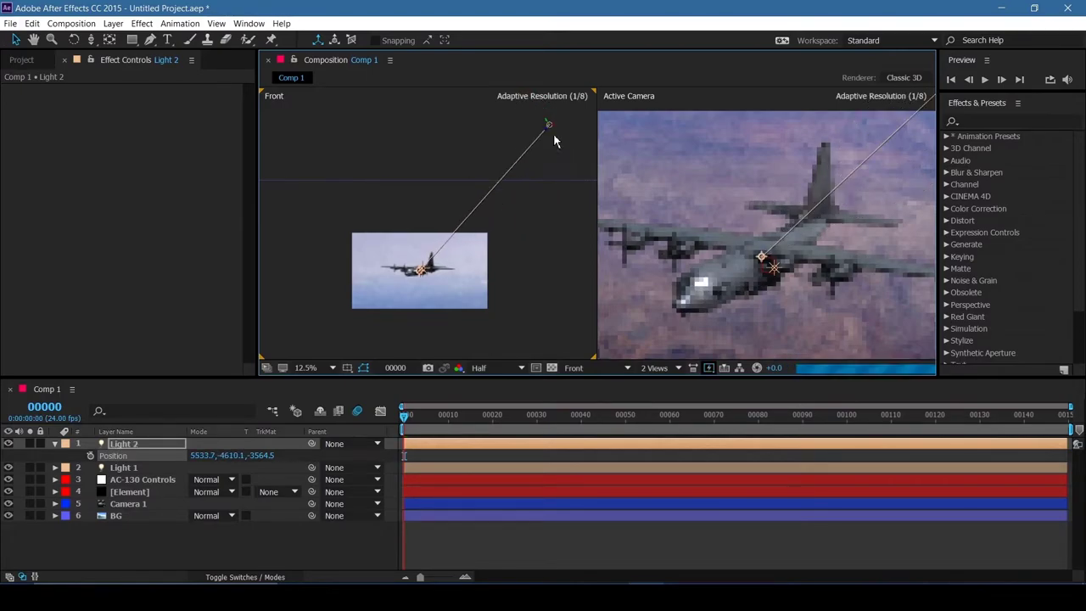
left_click(658, 288)
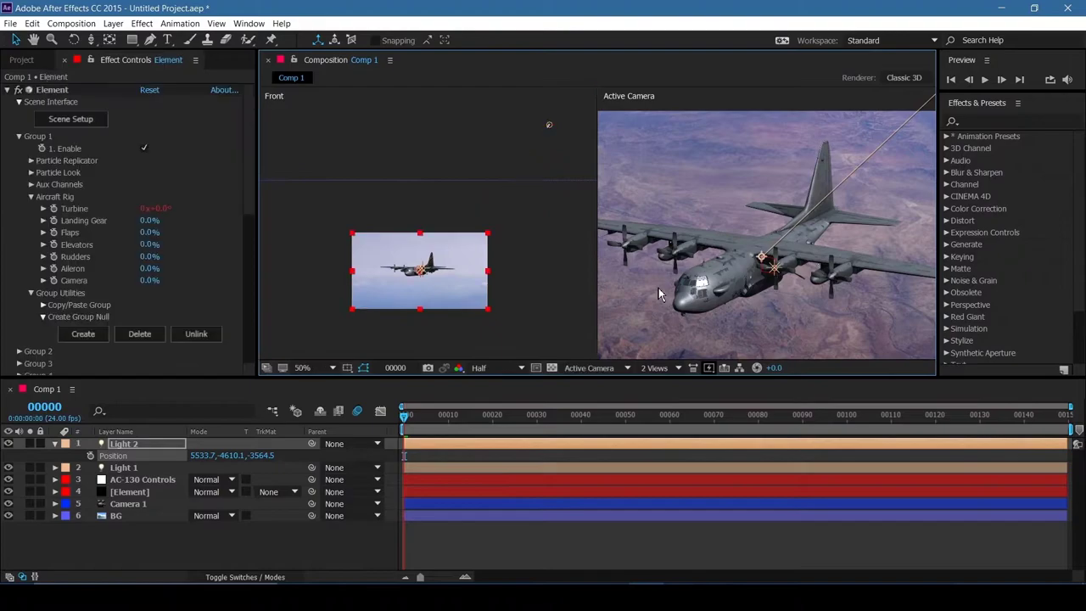
left_click(653, 367)
left_click(664, 383)
Step: Expand Light 2's light options and set its intensity to 150%
left_click(158, 444)
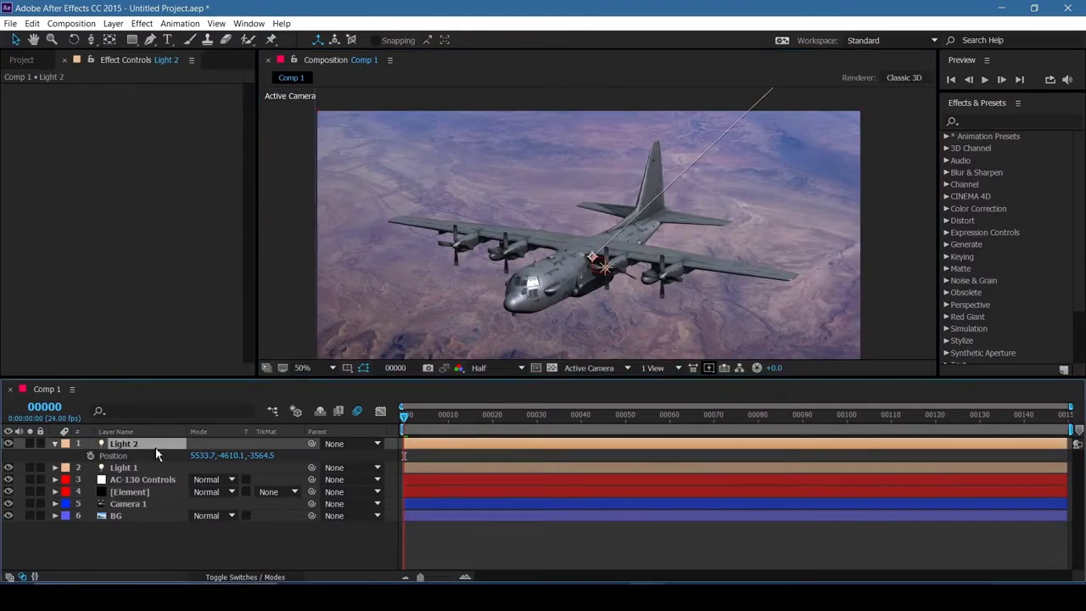
key("a")
key("a")
left_click(55, 445)
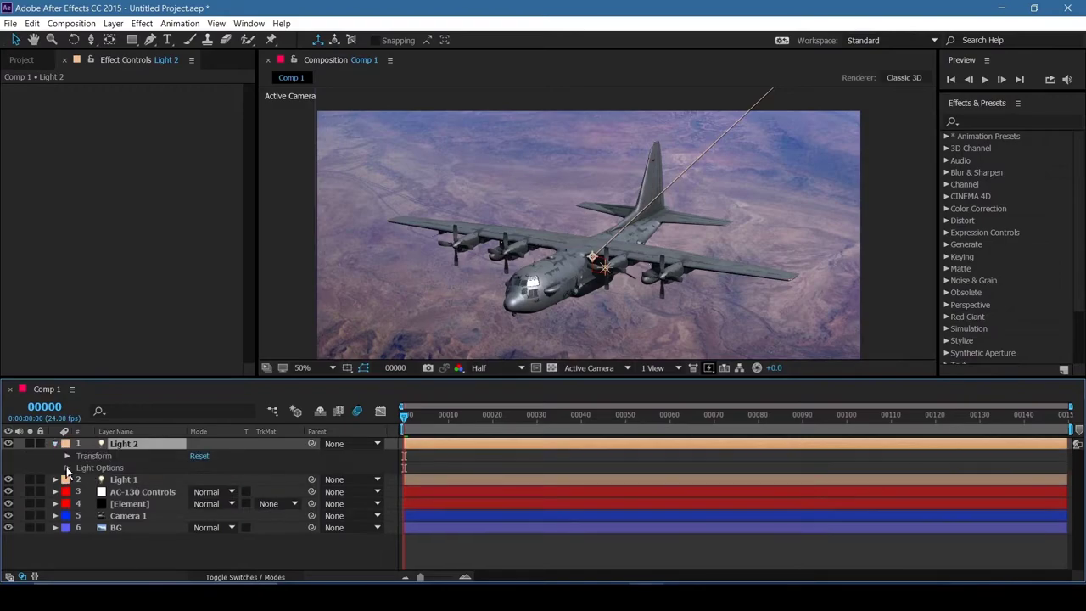
left_click(66, 455)
left_click(67, 456)
left_click(67, 467)
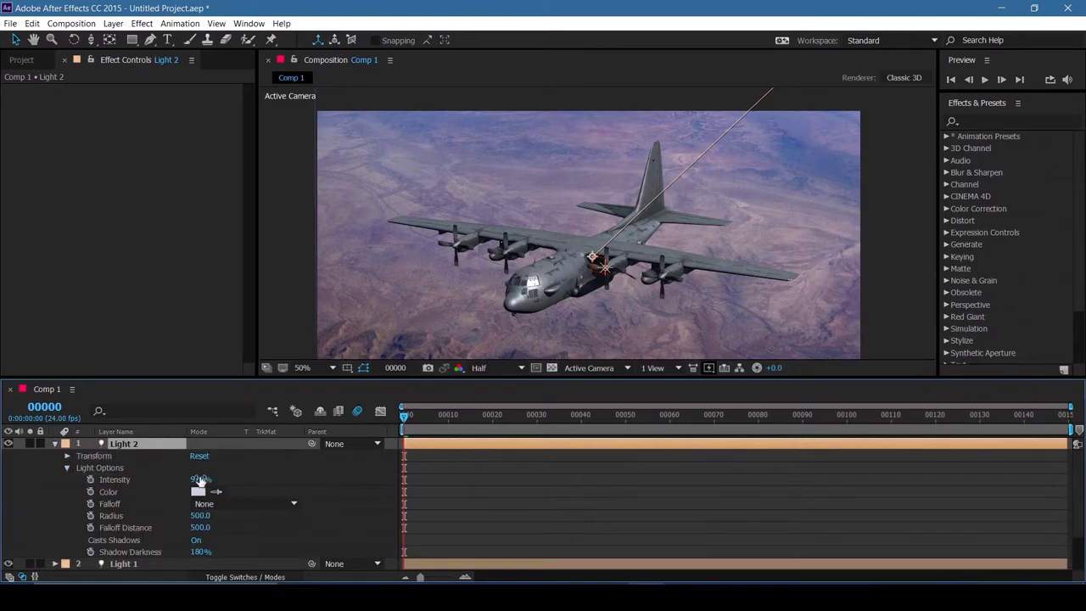
key("Return")
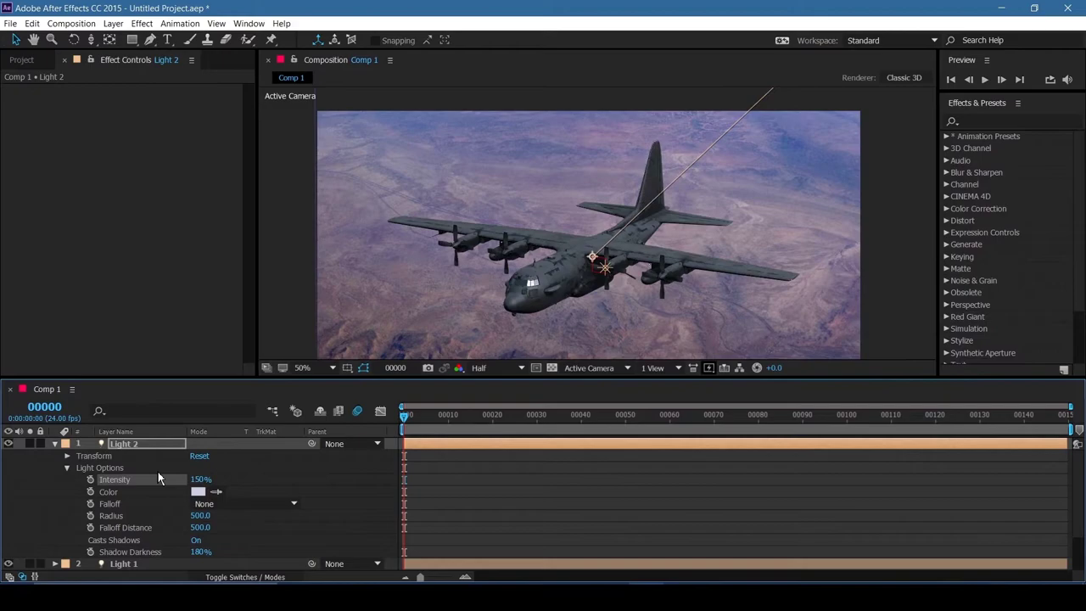
Step: Raise Light 2's intensity to about 356% while checking the shading on the aircraft, and collapse the layer's properties
left_click_drag(194, 481, 212, 480)
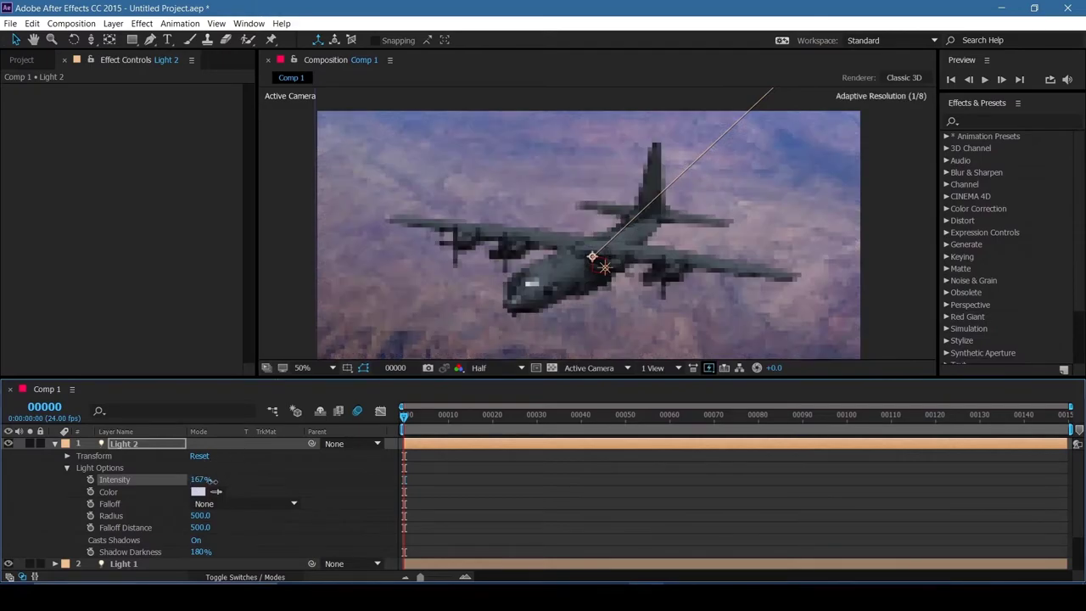
scroll(601, 300, "up", 1)
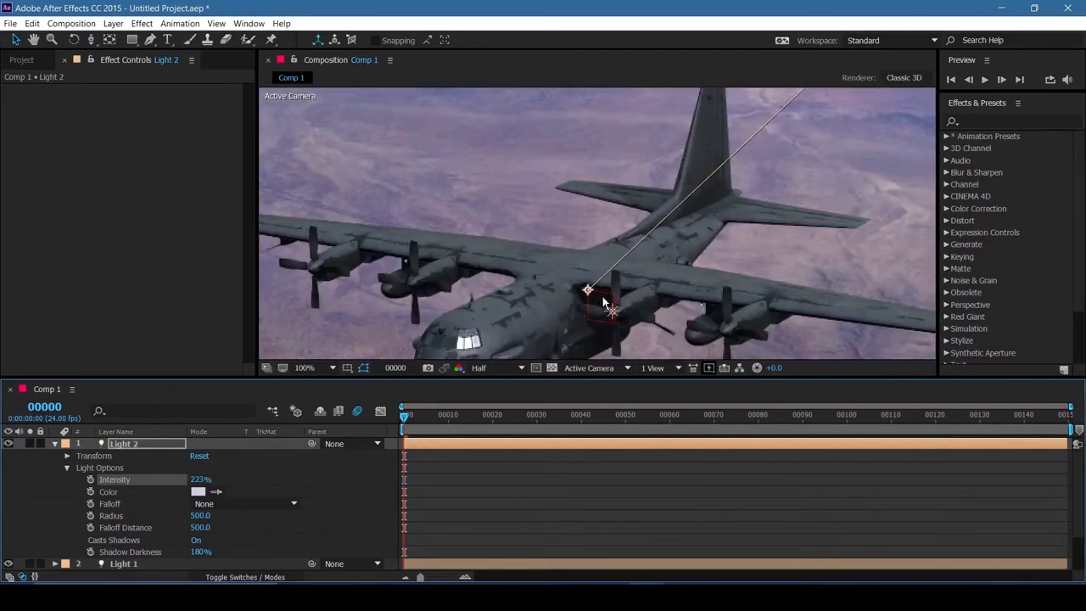
left_click_drag(602, 301, 624, 241)
scroll(618, 249, "down", 1)
mouse_move(590, 282)
left_mouse_down()
mouse_move(582, 271)
mouse_move(591, 280)
left_mouse_up()
left_click_drag(194, 484, 243, 488)
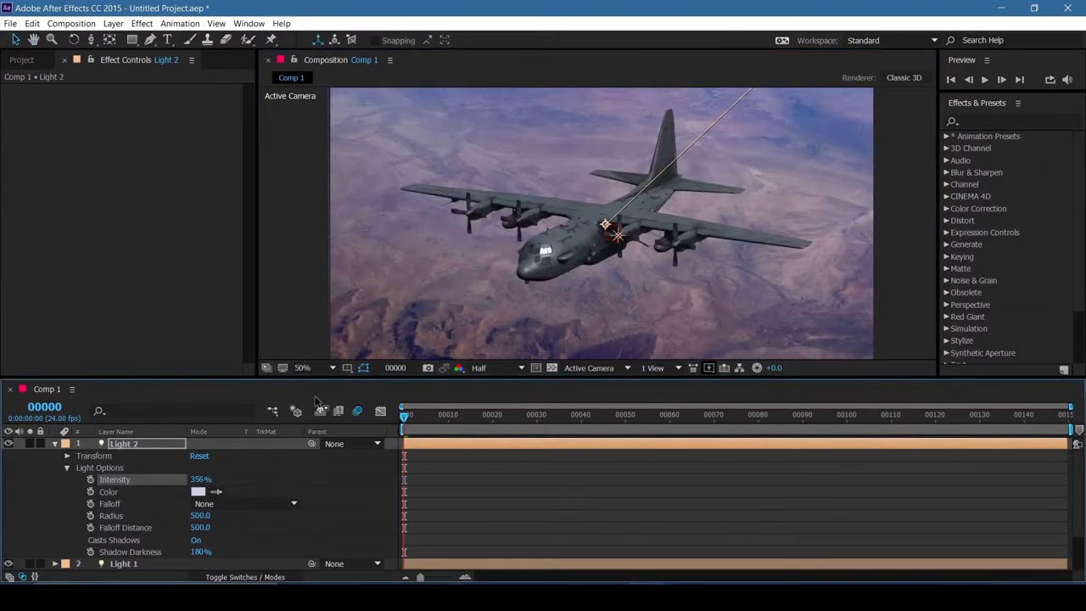
left_click_drag(204, 480, 207, 480)
left_click(55, 443)
left_click(56, 444)
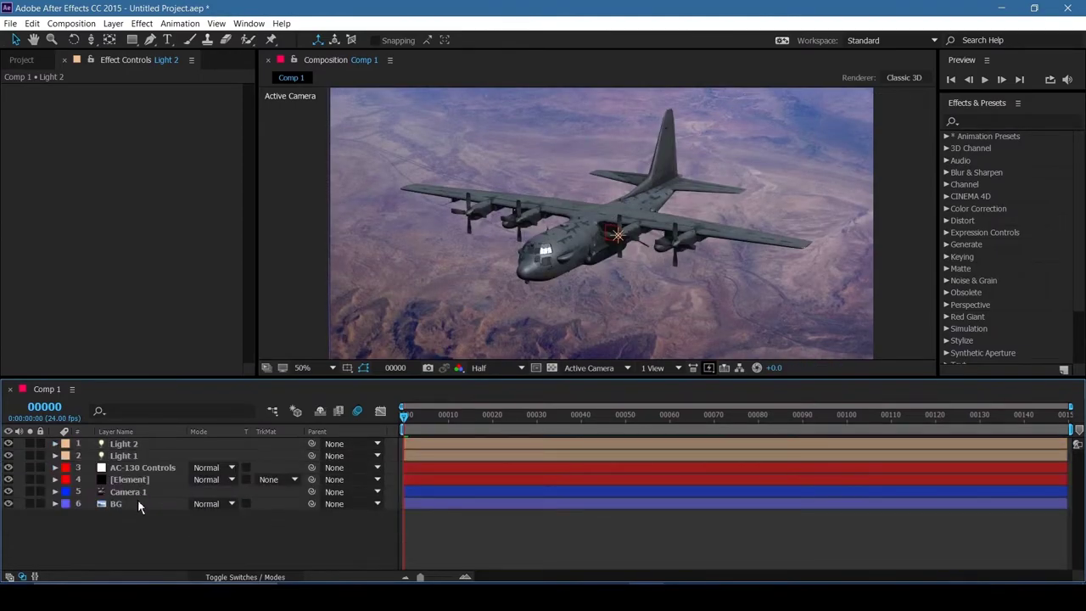
Step: Duplicate the Element layer and name the copy AO
left_click(140, 486)
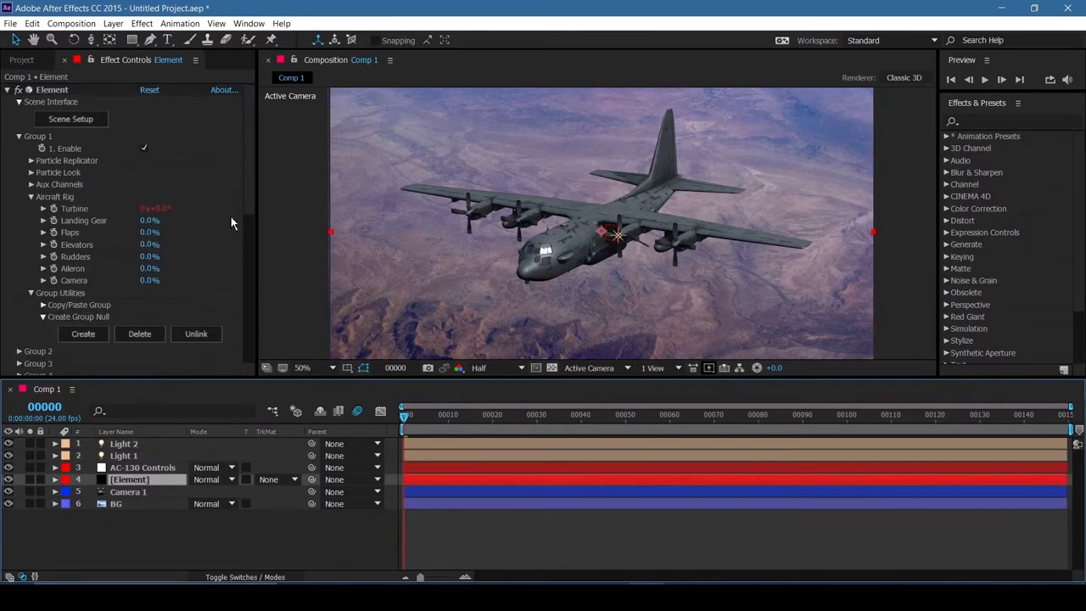
left_click_drag(249, 212, 248, 356)
left_click(140, 526)
left_click(125, 481)
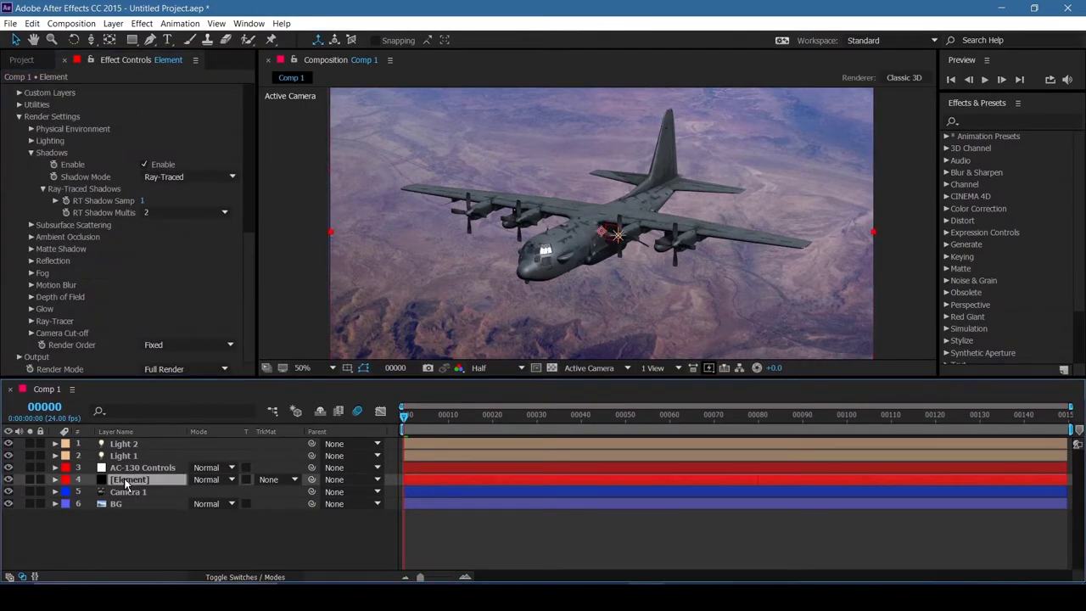
key("ctrl+d")
key("Return")
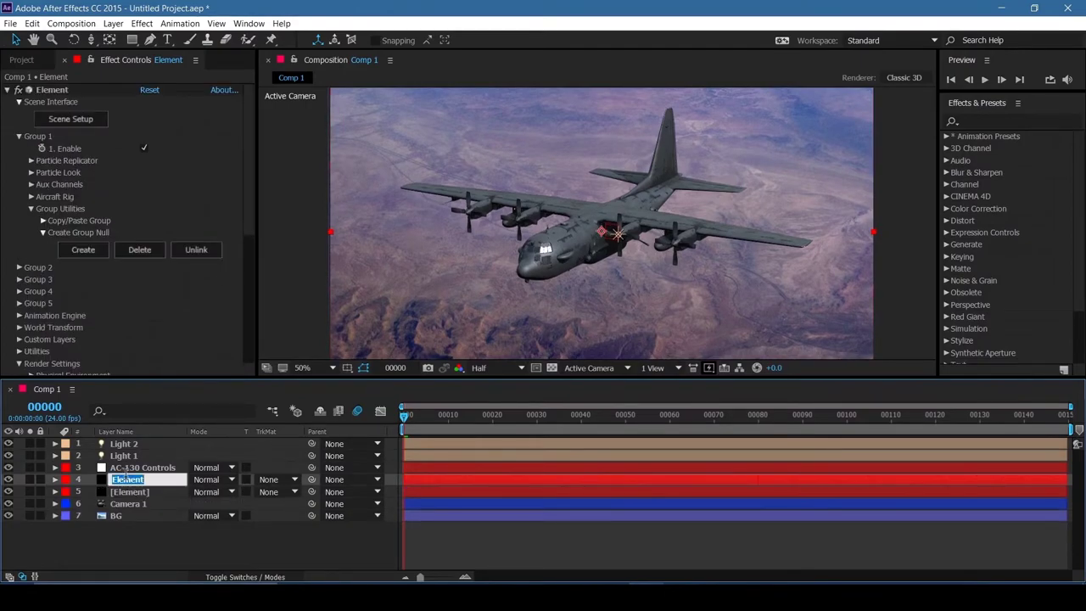
type("AO")
key("Return")
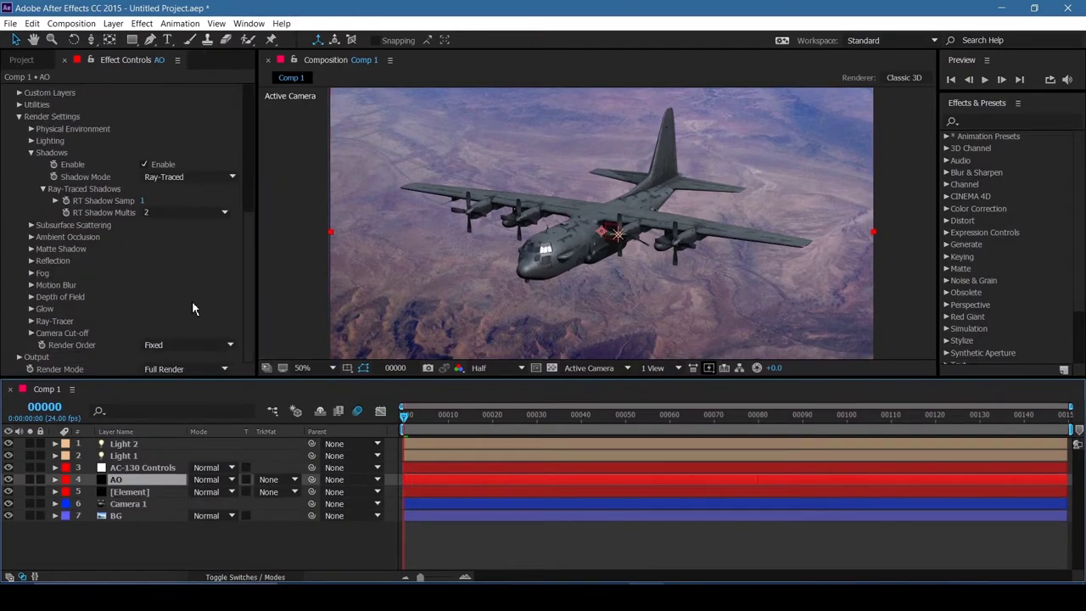
Step: Set the AO layer's Element output to show the Ambient Occlusion pass
left_click(18, 356)
scroll(133, 206, "down", 5)
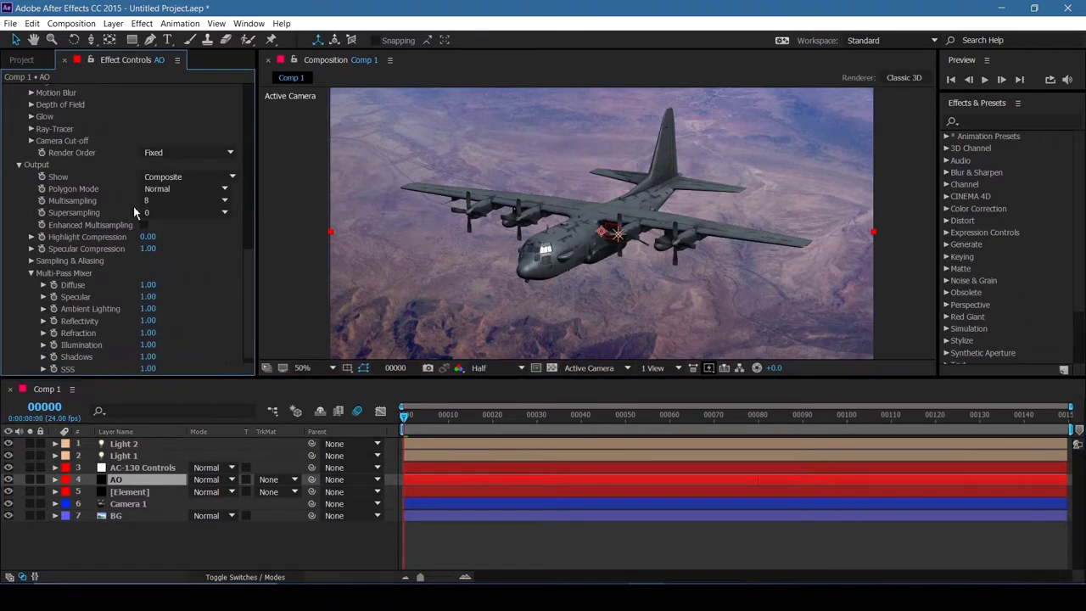
left_click(163, 177)
left_click(182, 258)
left_click(182, 176)
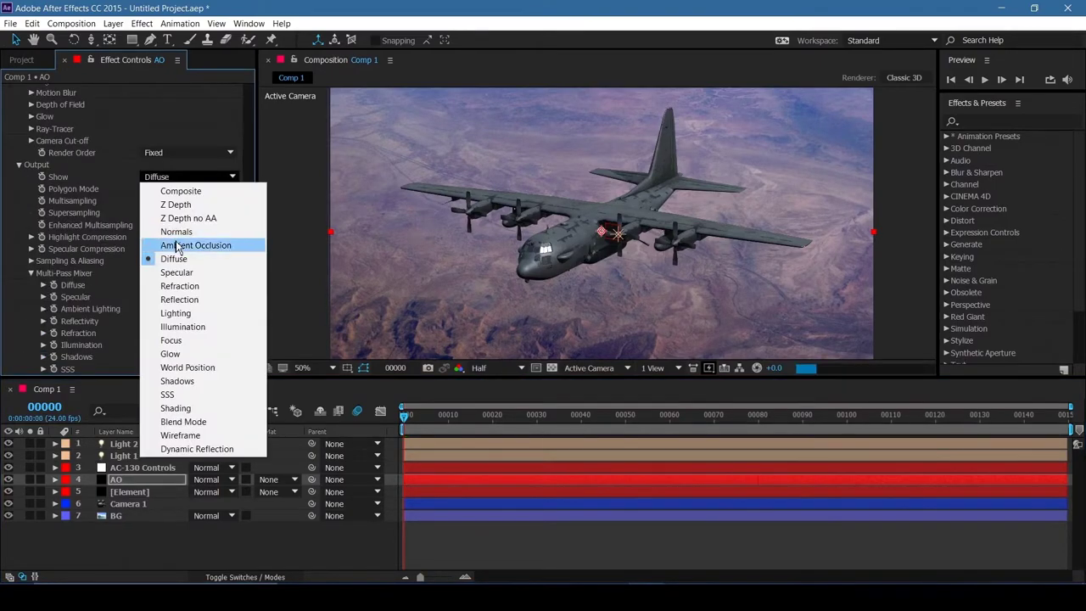
left_click(183, 245)
Step: Enable ambient occlusion in the AO layer's render settings and set AO Mode to Ray-Traced
left_click_drag(254, 274, 255, 190)
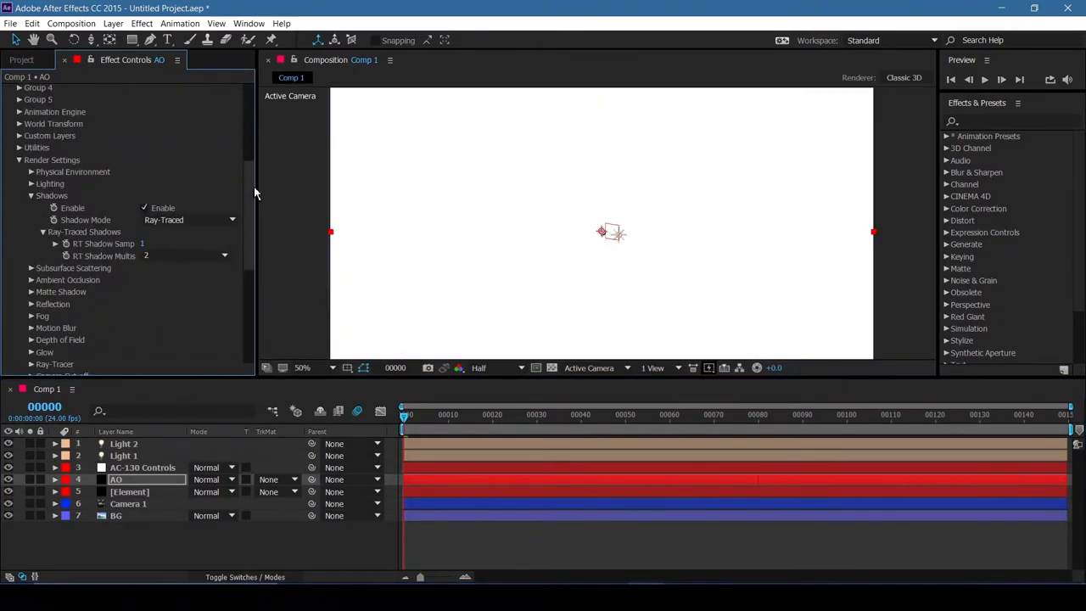
left_click(34, 196)
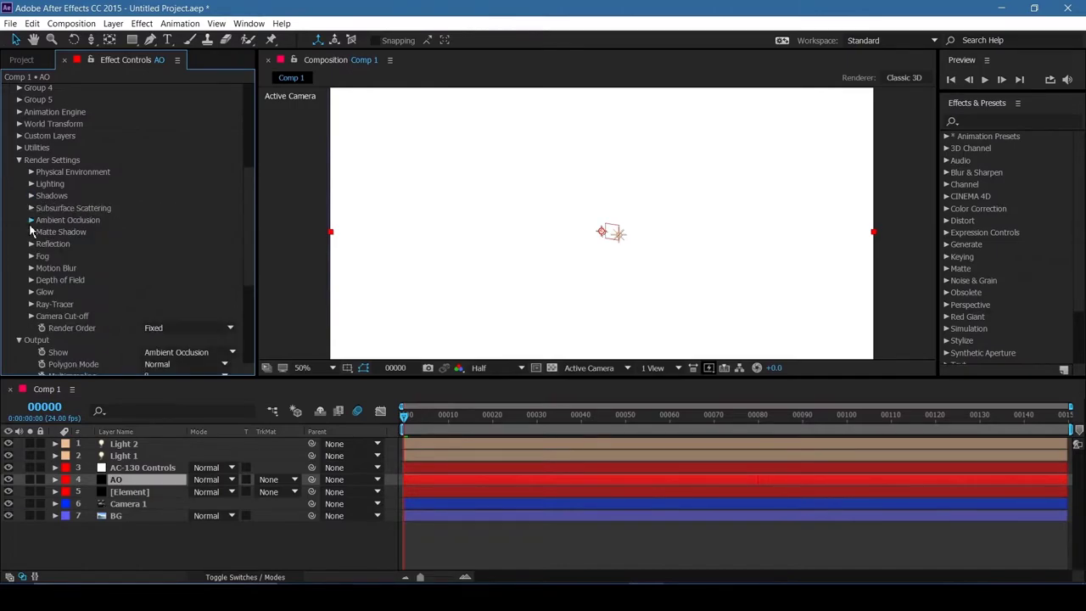
left_click(30, 220)
left_click(170, 224)
left_click(182, 250)
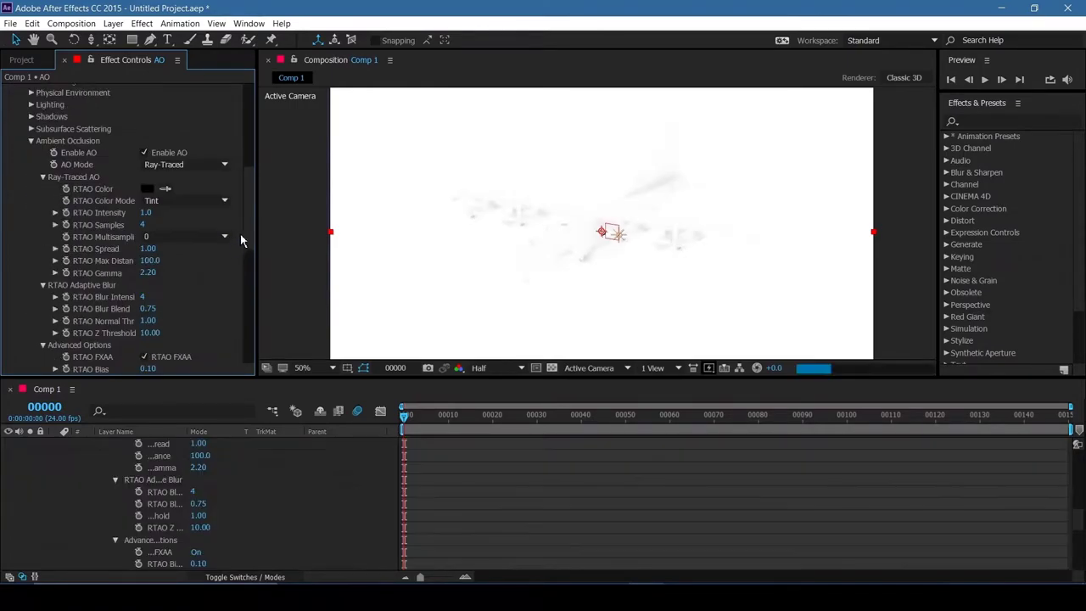
Step: Set RTAO Samples to 7 and RTAO Gamma to 4 on the AO layer
left_click_drag(251, 240, 252, 247)
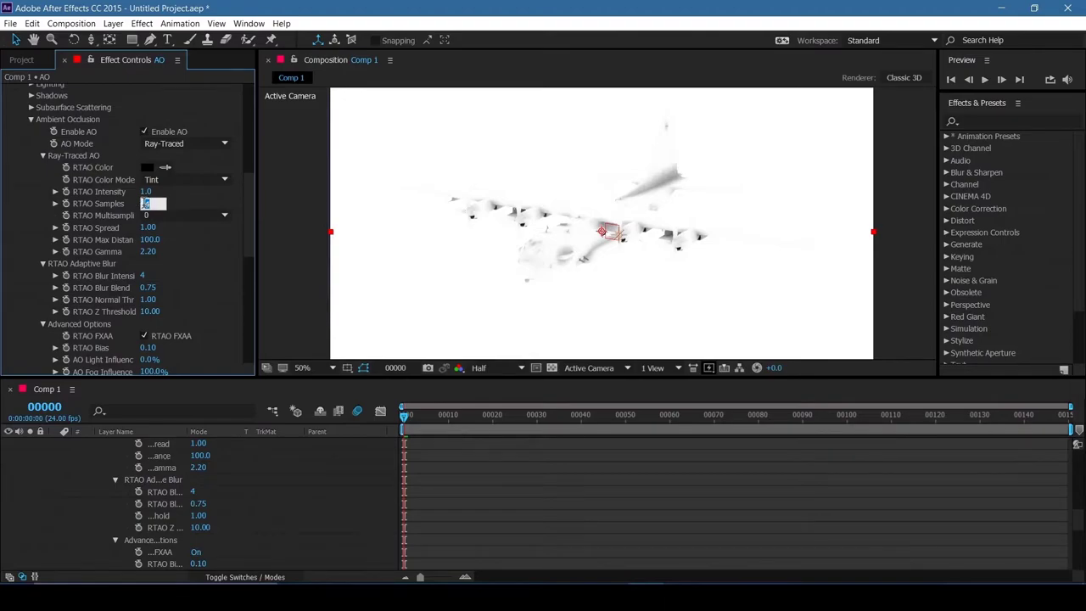
type("4")
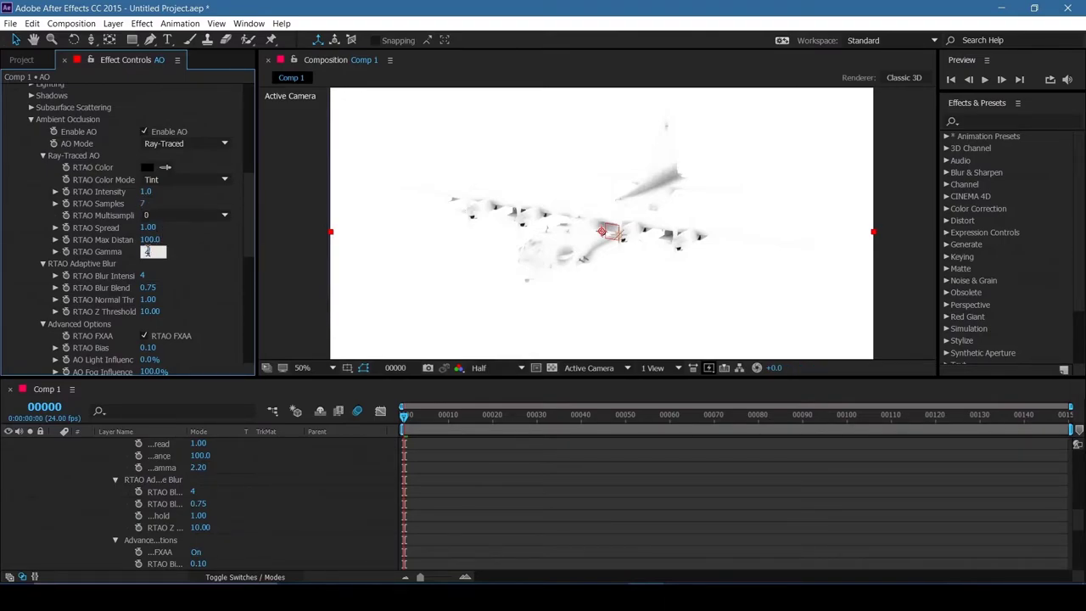
key("Return")
Step: Set the AO layer's AO Light Influence to 900% and hide the expanded effect properties in the timeline
scroll(213, 336, "down", 3)
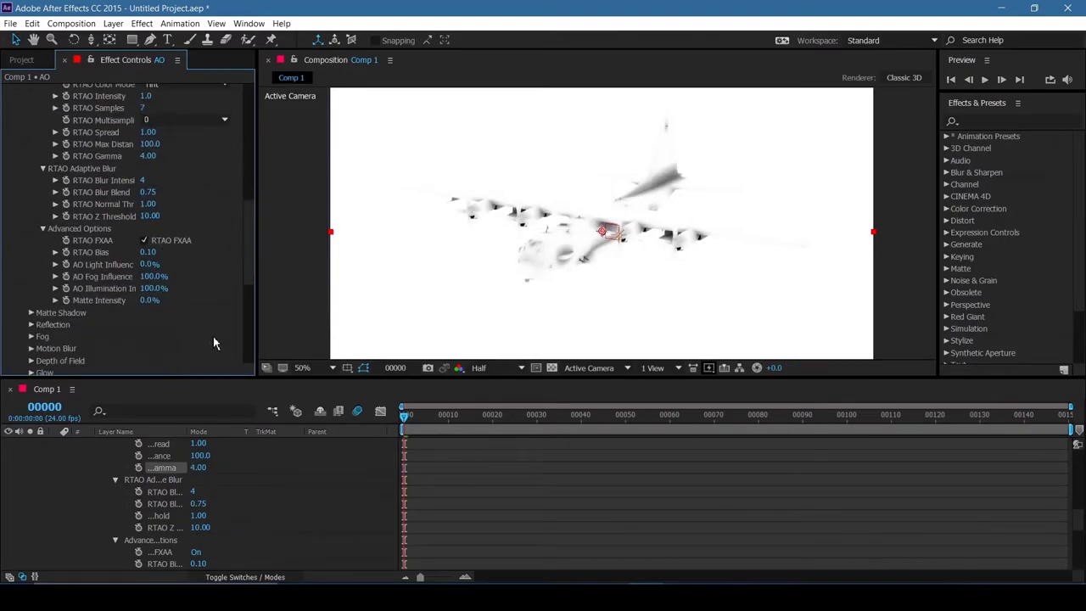
left_click(149, 264)
type("900")
key("Return")
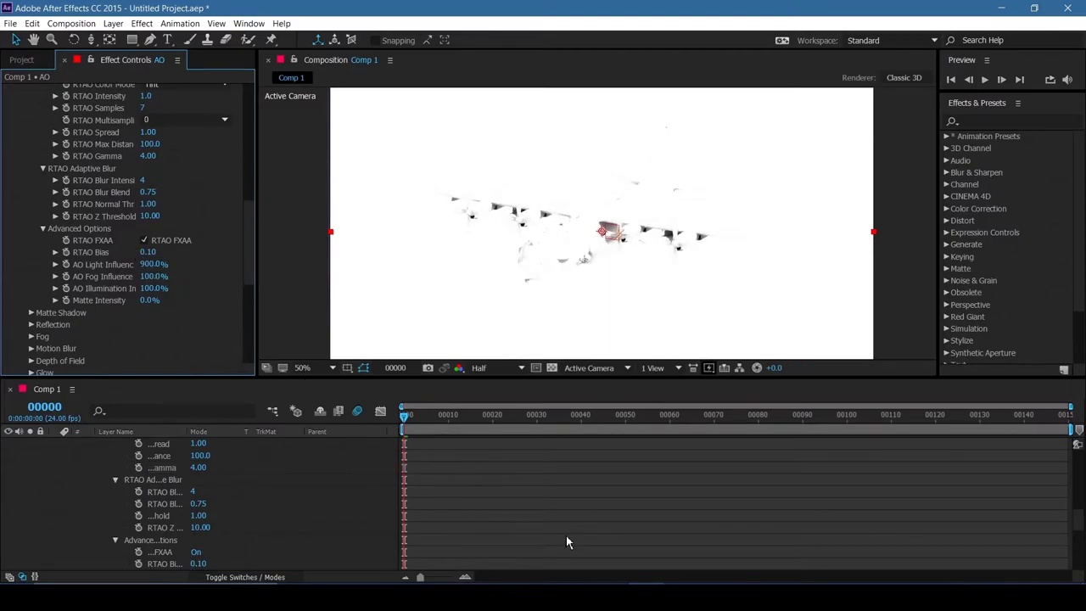
key("u")
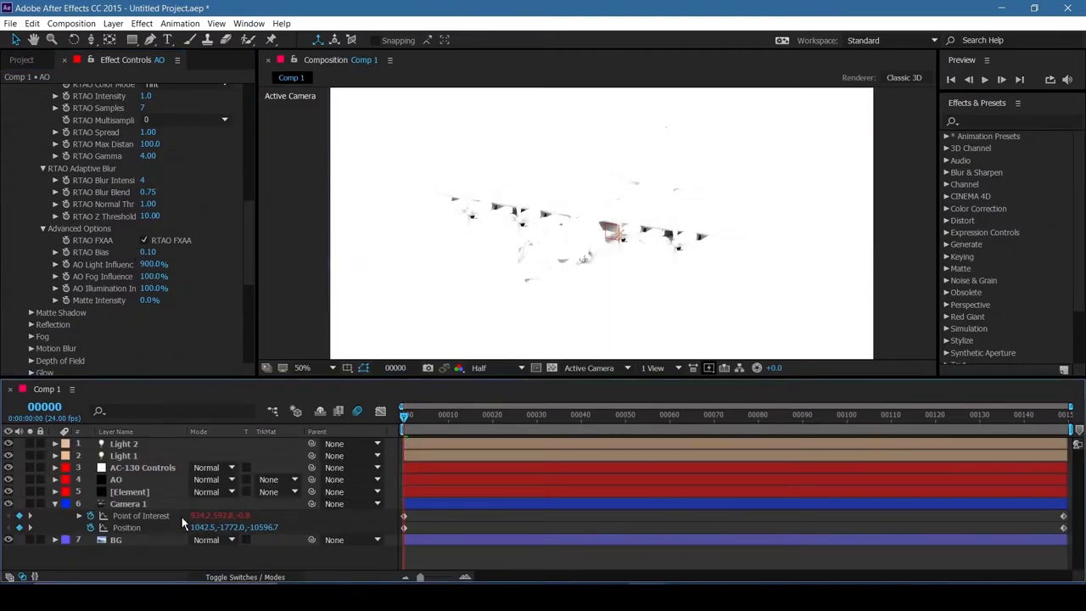
Step: Set the AO layer's blending mode to Multiply and inspect its shading on the aircraft up close
left_click(208, 481)
left_click(252, 133)
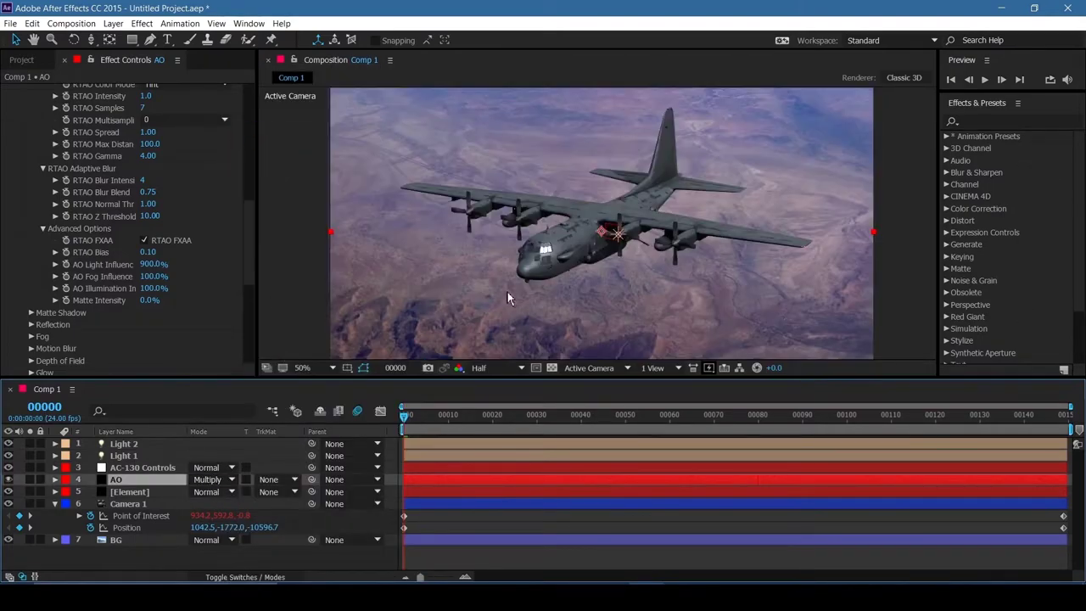
scroll(543, 271, "up", 2)
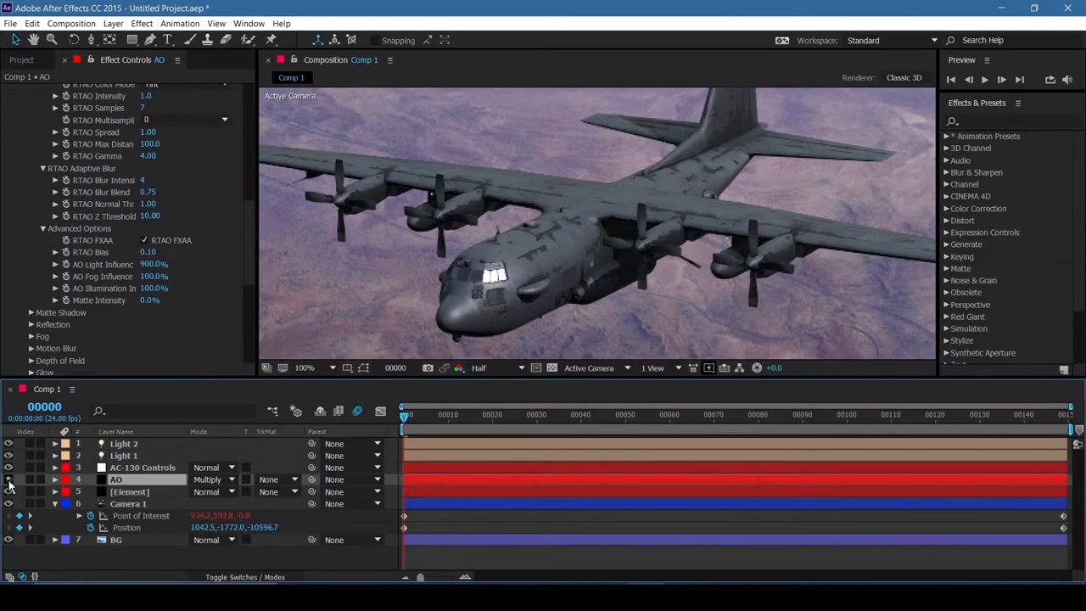
key("shift+slash")
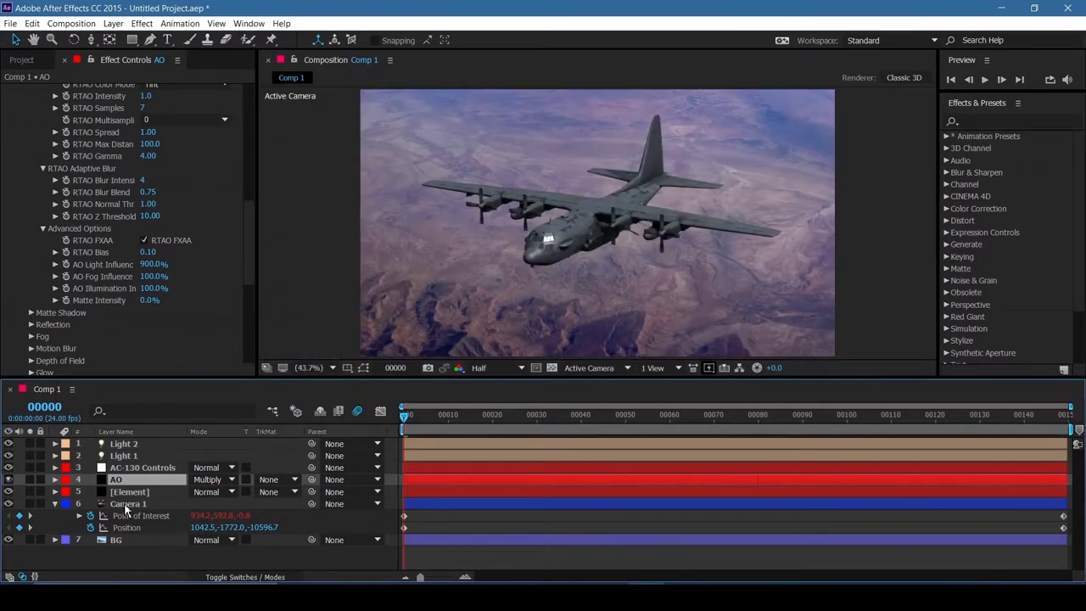
Step: Try raising Light 1's intensity to about 148%, and undo the change
left_click(126, 457)
key("a")
key("a")
mouse_move(194, 484)
left_mouse_down()
mouse_move(145, 469)
mouse_move(200, 480)
left_mouse_up()
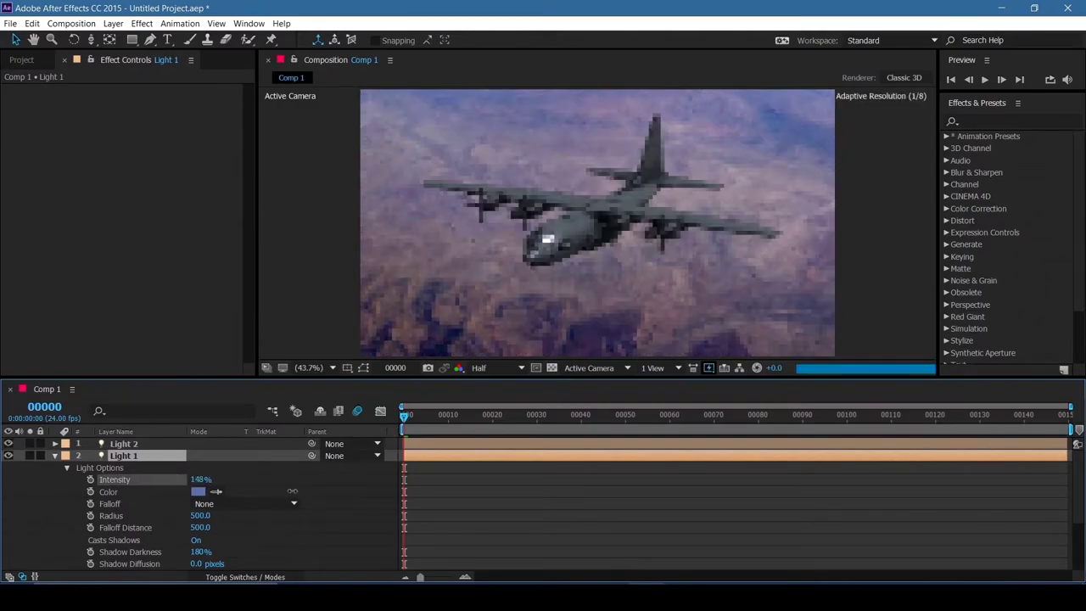
left_click_drag(493, 495, 496, 489)
key("ctrl+z")
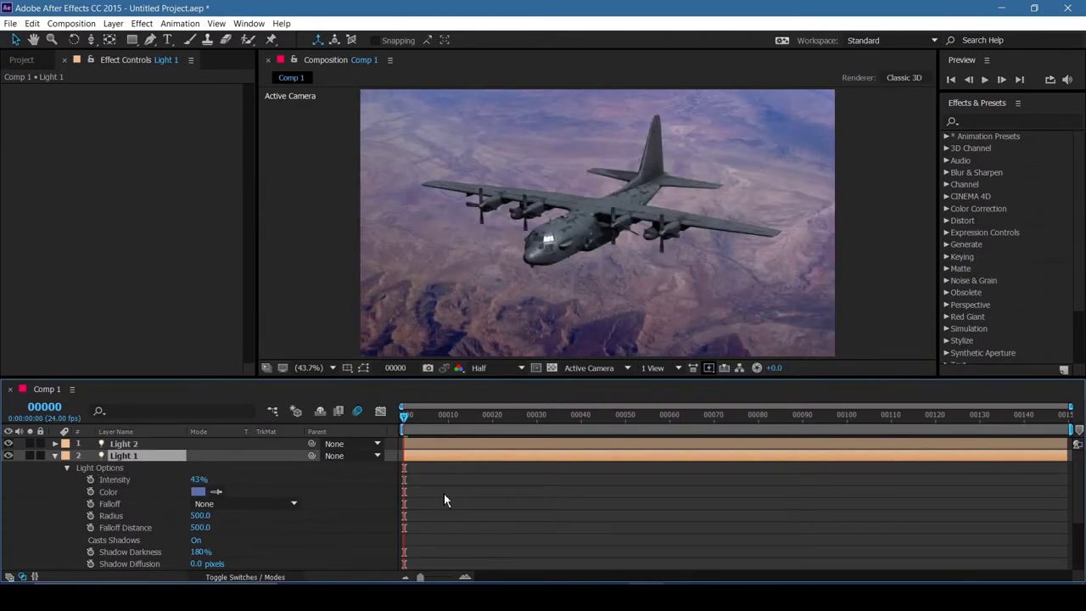
Step: Collapse the Light 1 and Camera 1 properties and go to frame 149
left_click(67, 468)
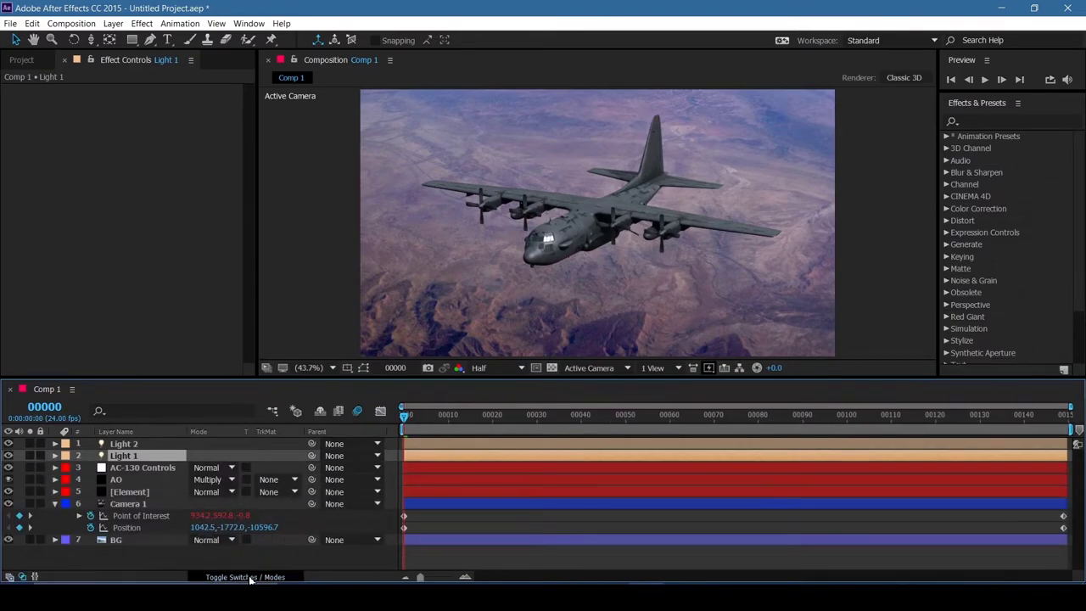
left_click(56, 504)
left_click(119, 553)
left_click_drag(405, 414, 1064, 414)
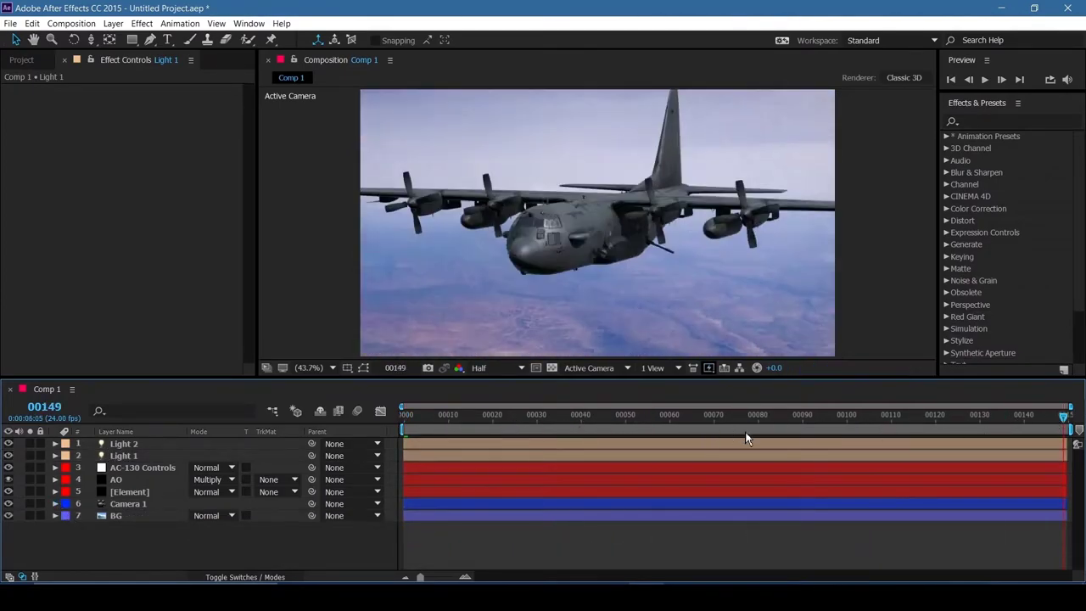
key("/")
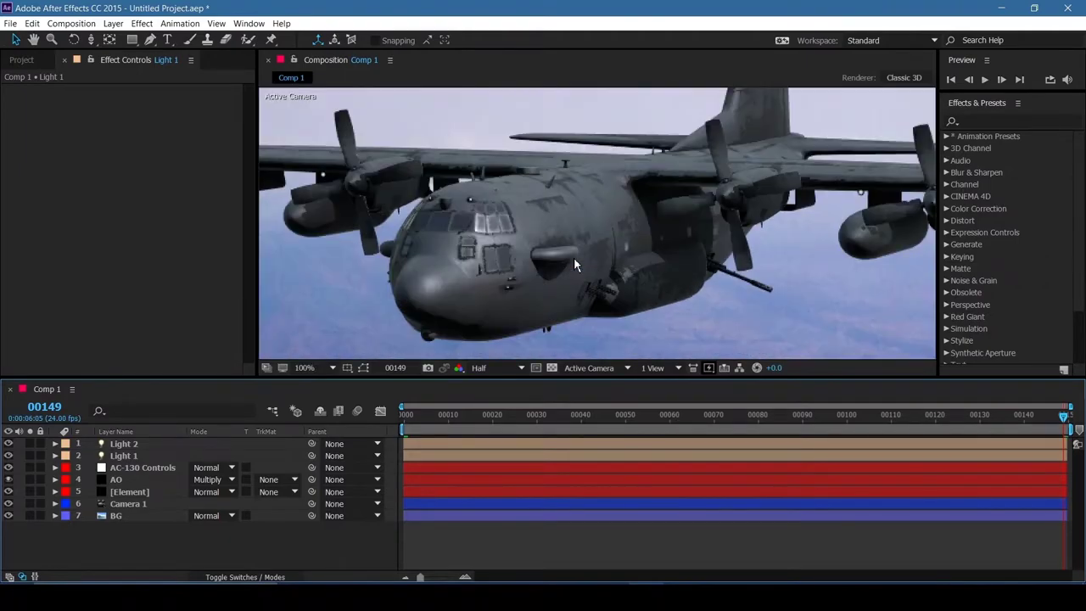
Step: Increase Light 2's intensity at frame 149 and reveal only its point of interest
left_click(132, 447)
key("a")
key("a")
left_click_drag(199, 467, 357, 472)
key("a")
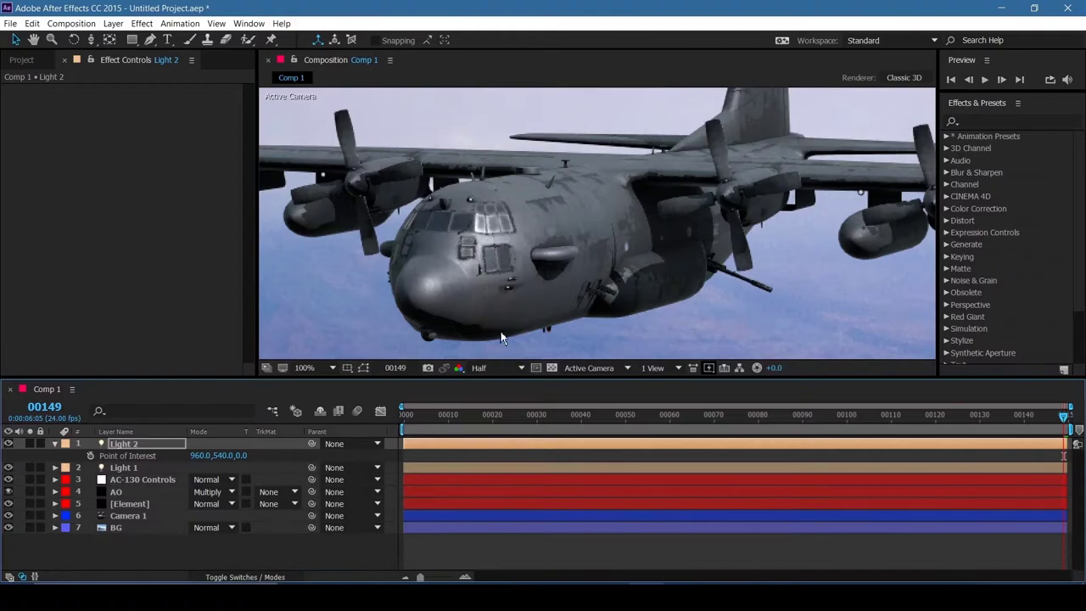
Step: Change Light 2 to a Point light with a shadow diffusion of 149 px in its light settings
scroll(550, 245, "down", 1)
scroll(550, 244, "up", 1)
left_click(113, 23)
left_click(151, 49)
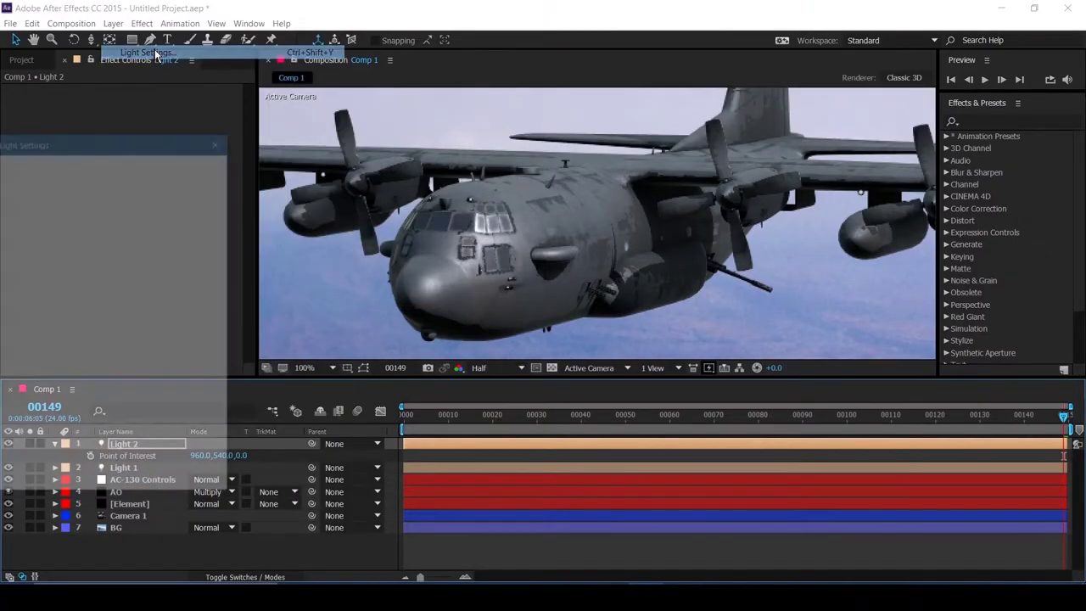
left_click_drag(127, 140, 249, 145)
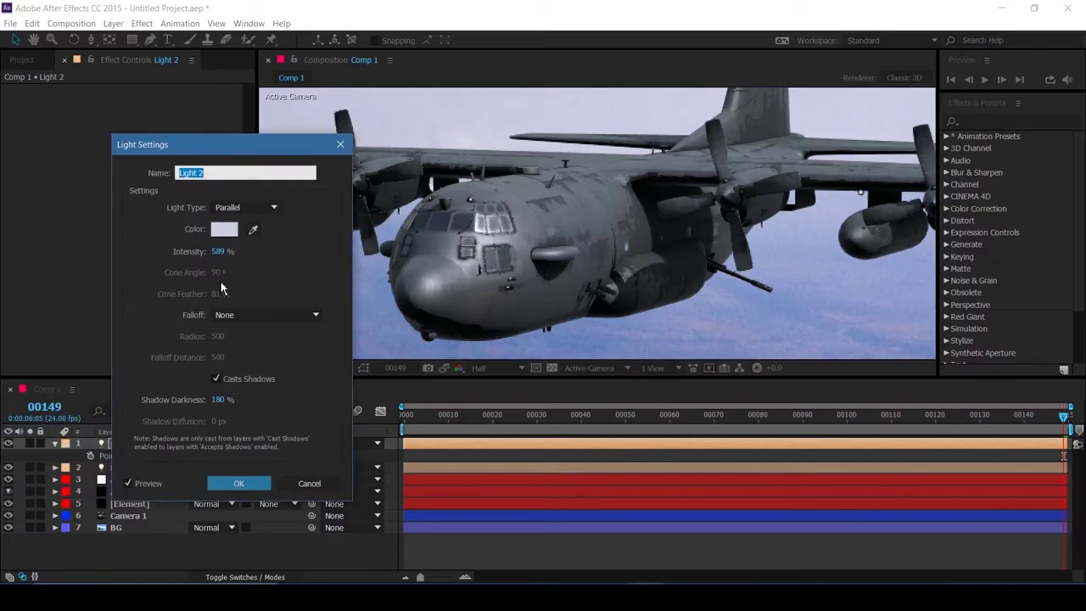
left_click(233, 207)
left_click(244, 247)
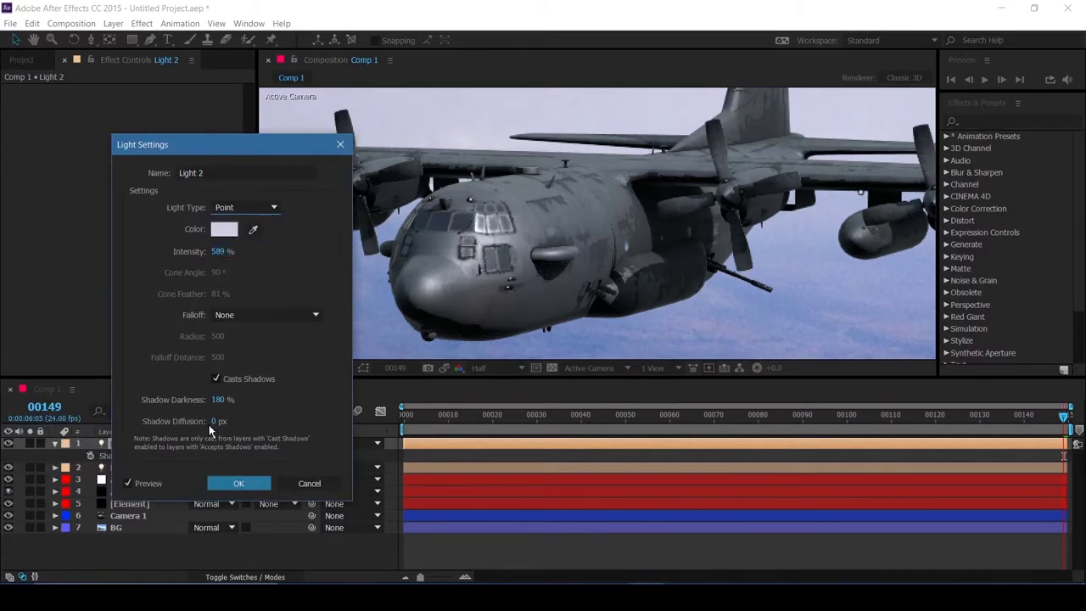
left_click_drag(218, 421, 324, 440)
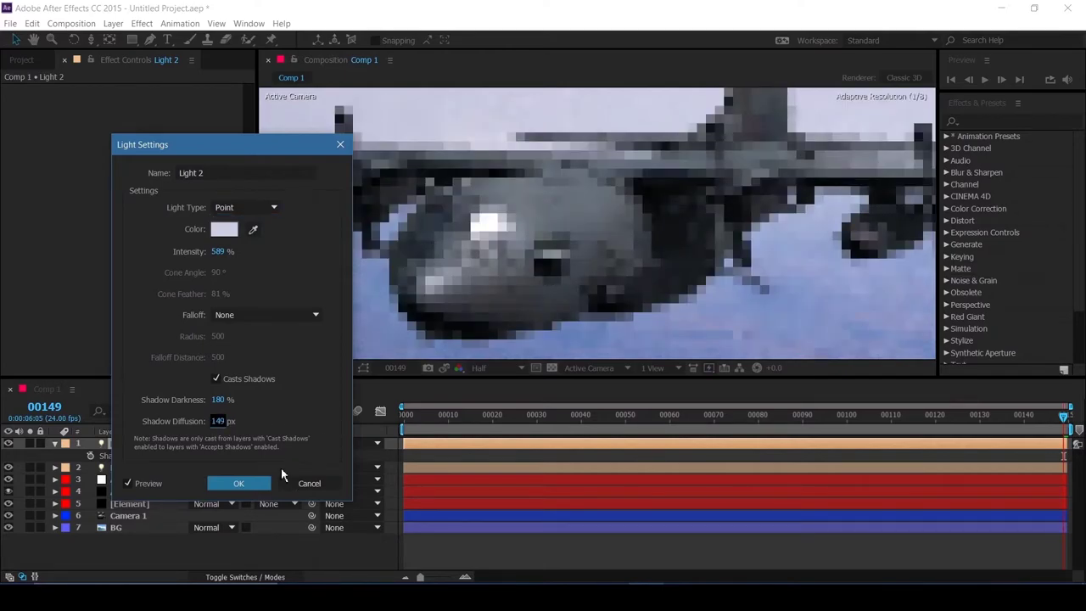
left_click(241, 484)
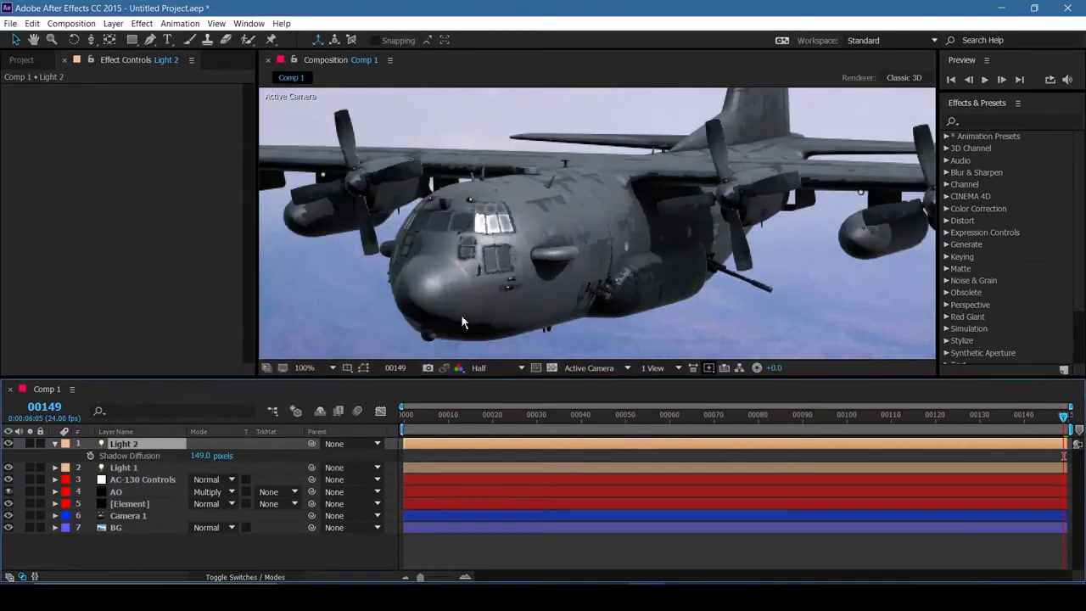
Step: Raise Light 2's Shadow Diffusion to 1141 pixels and collapse its light options
key("a")
key("a")
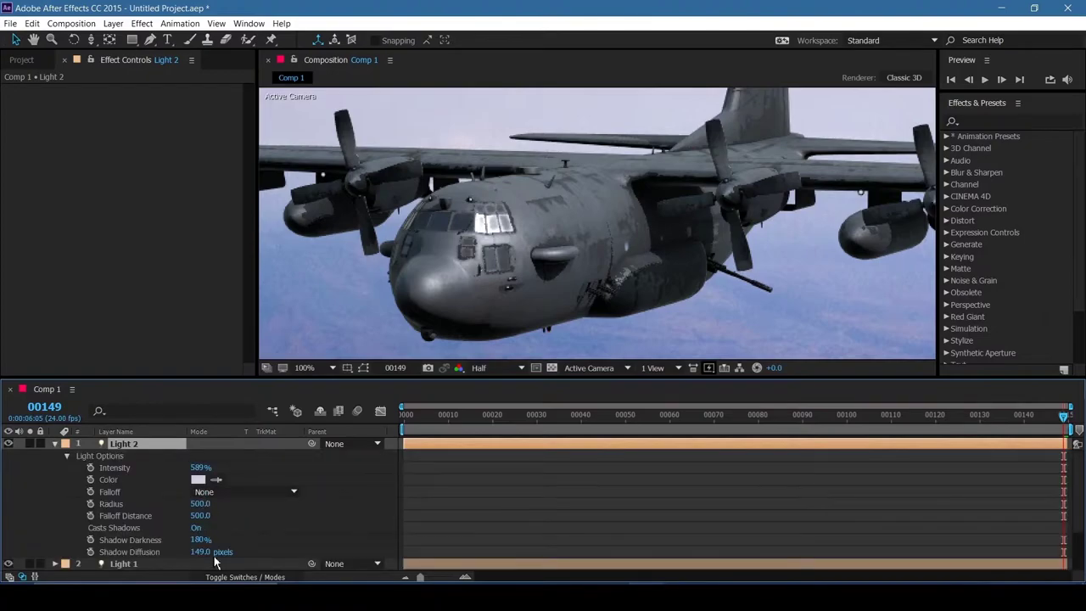
left_click_drag(200, 551, 398, 538)
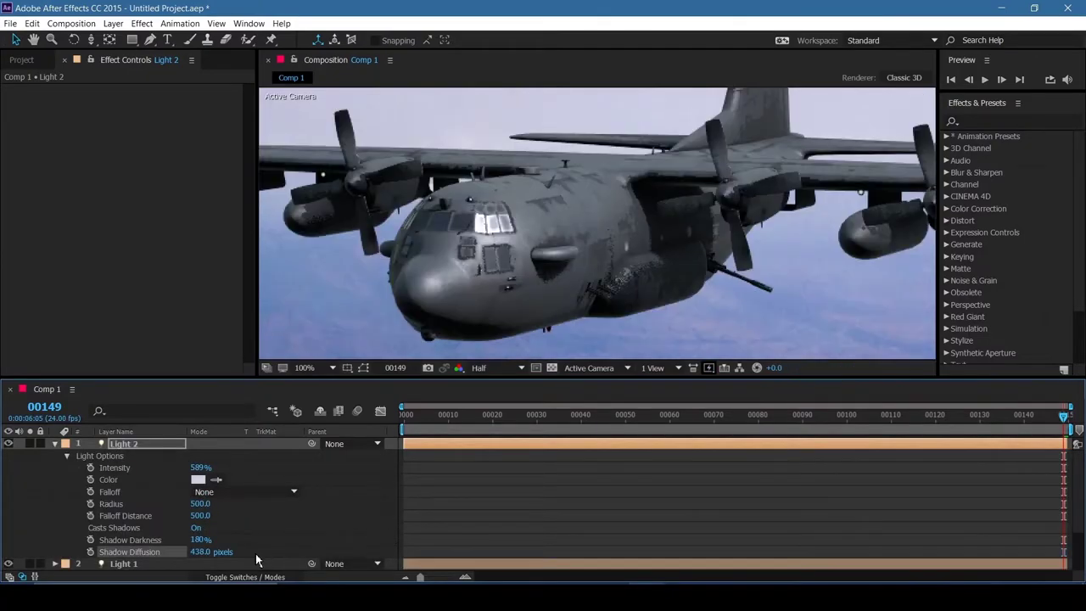
left_click_drag(205, 553, 335, 555)
left_click_drag(201, 554, 563, 539)
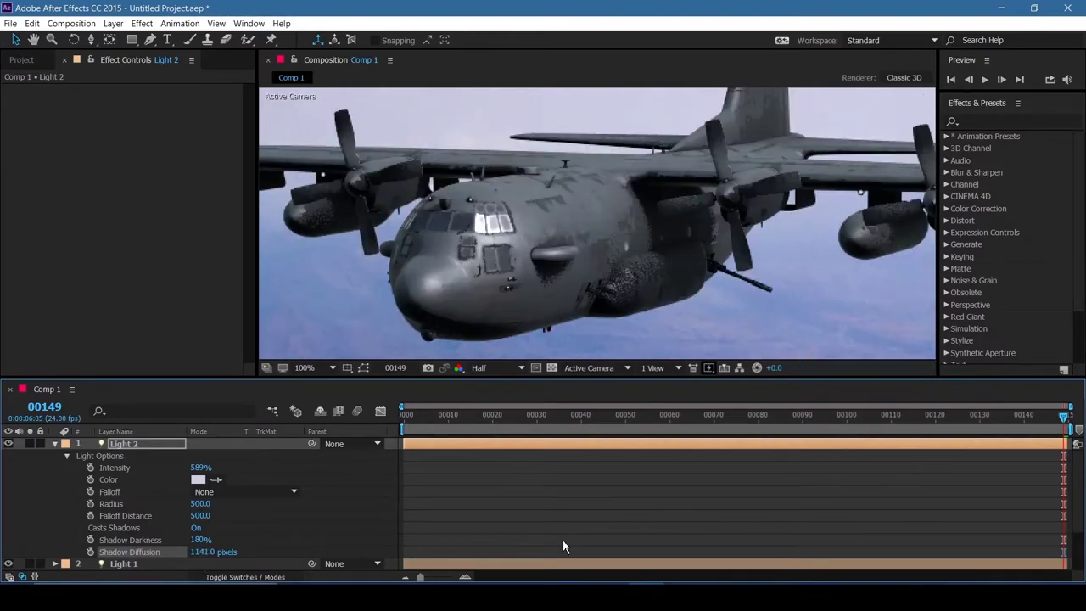
key("u")
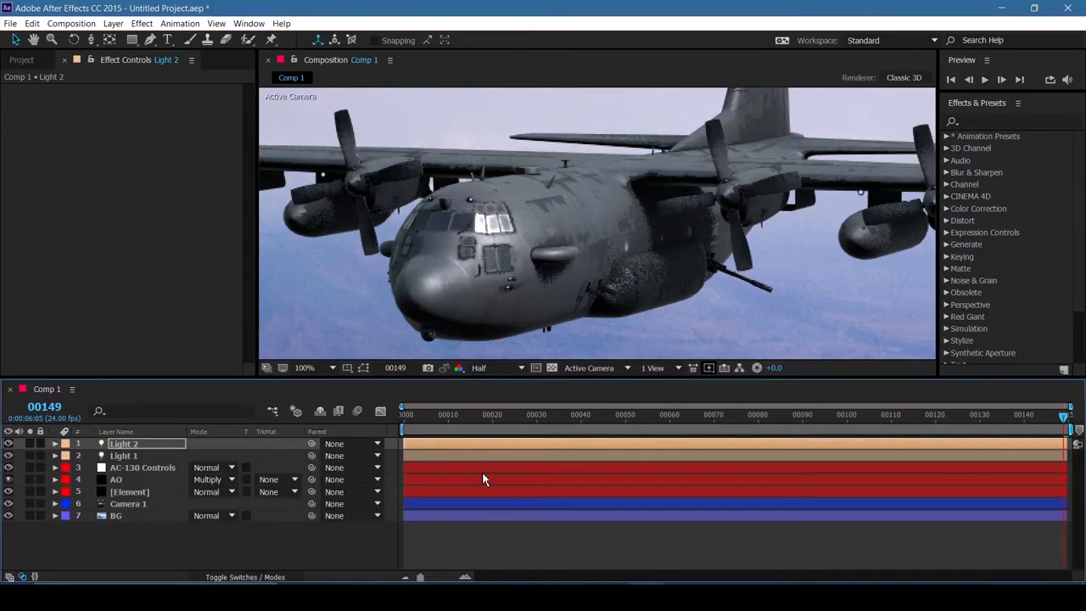
Step: Hide the AO layer and set the Element layer's ray-traced shadow samples to 12
left_click(6, 480)
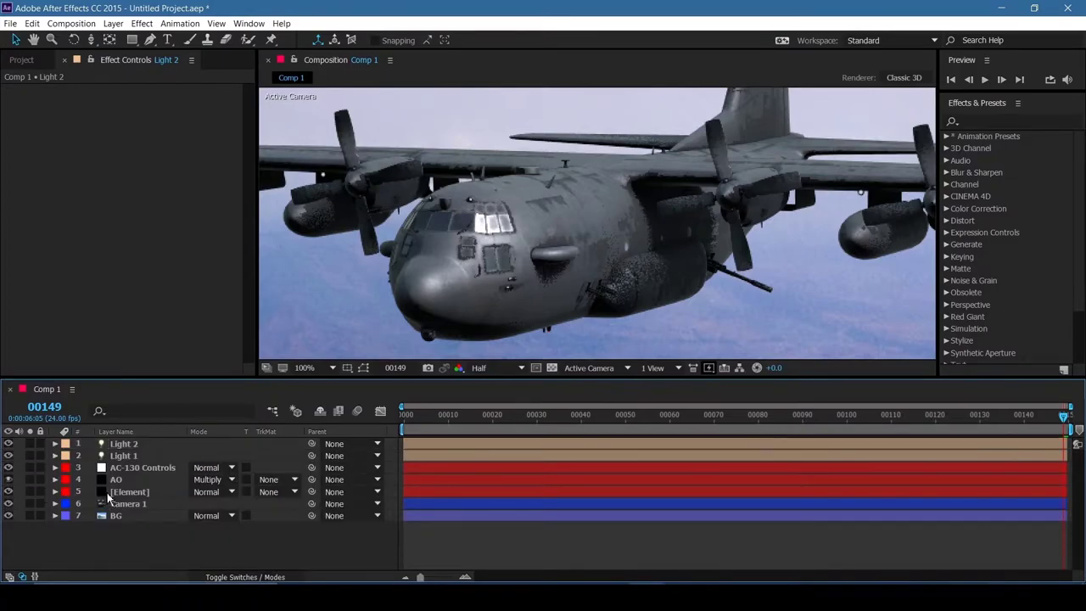
left_click(9, 479)
left_click(119, 494)
scroll(213, 317, "down", 9)
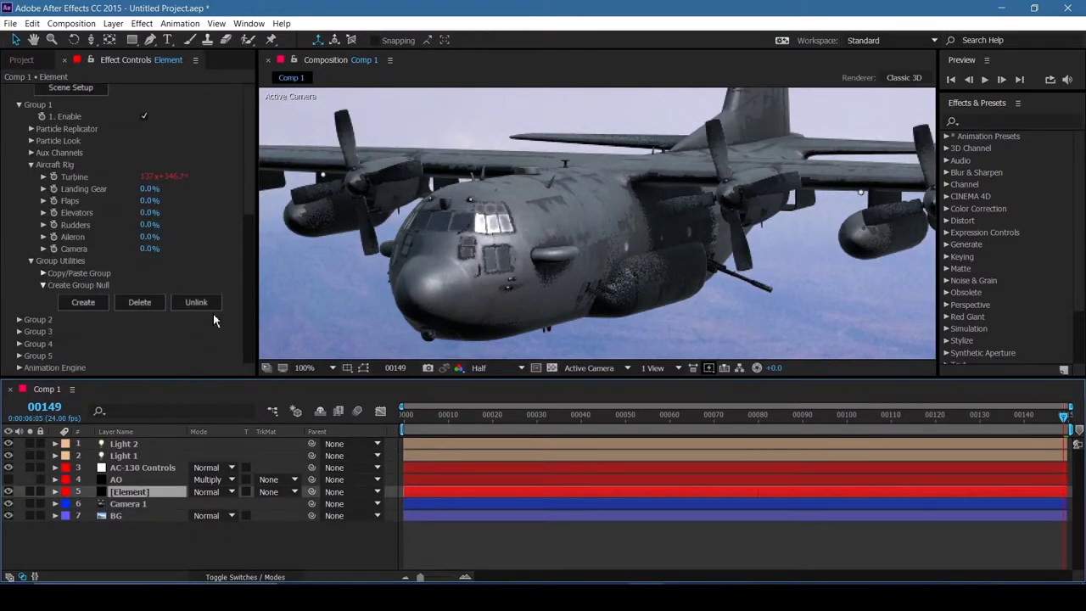
left_click(142, 201)
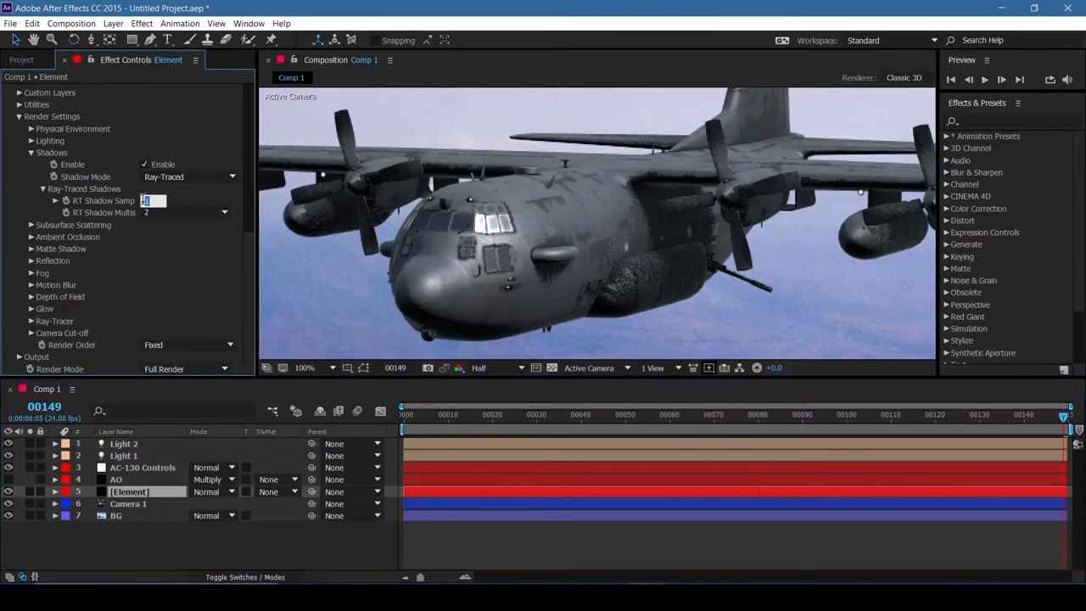
type("10")
key("Return")
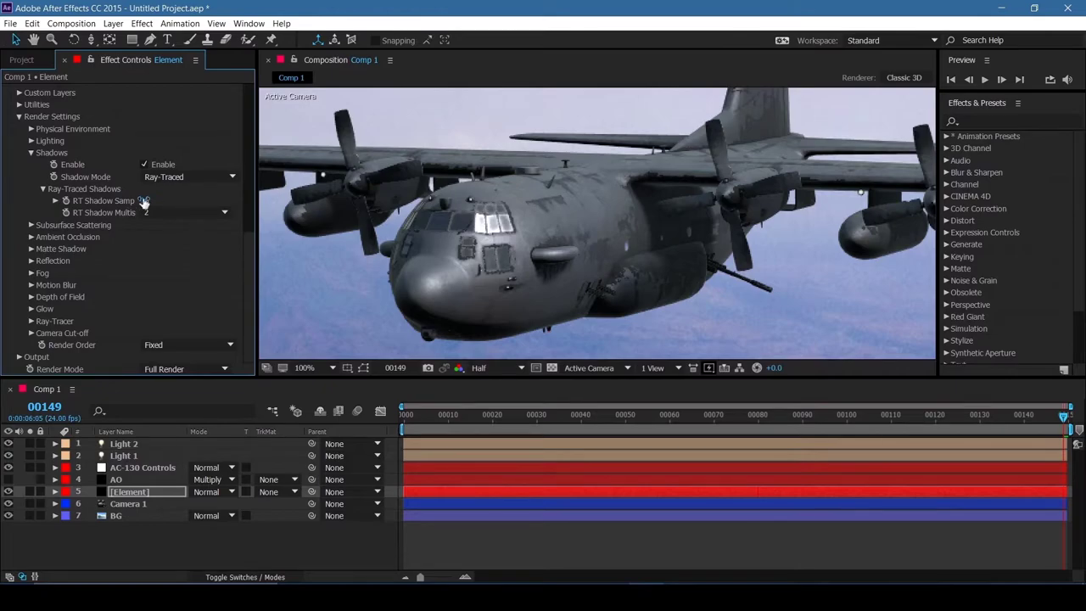
left_click(144, 201)
type("32")
key("Return")
Step: Show the AO layer again and set its RTAO Samples to 12
left_click(10, 481)
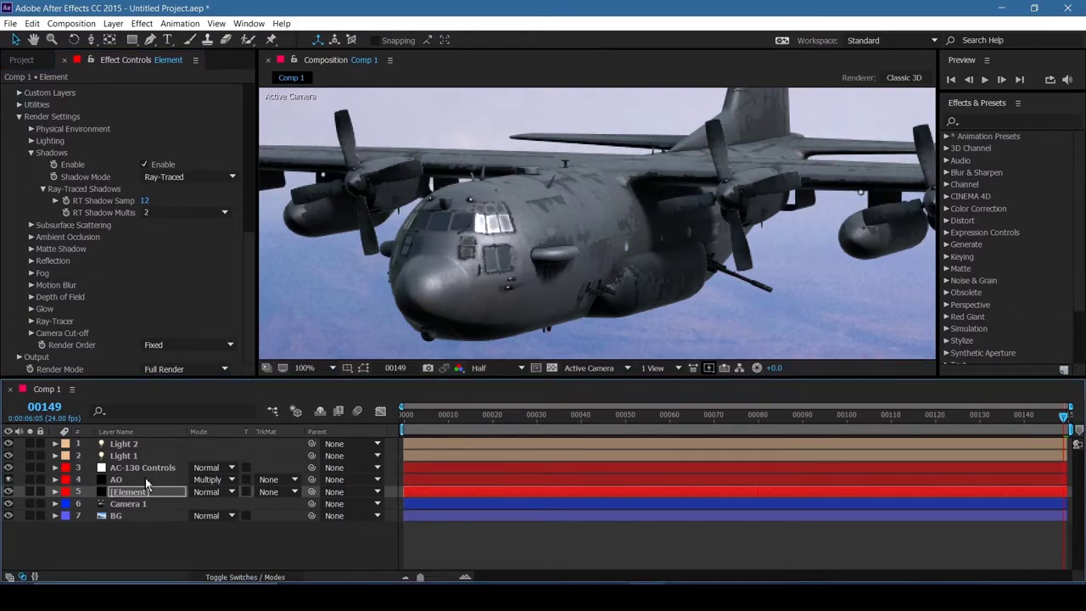
left_click(146, 479)
scroll(215, 289, "down", 4)
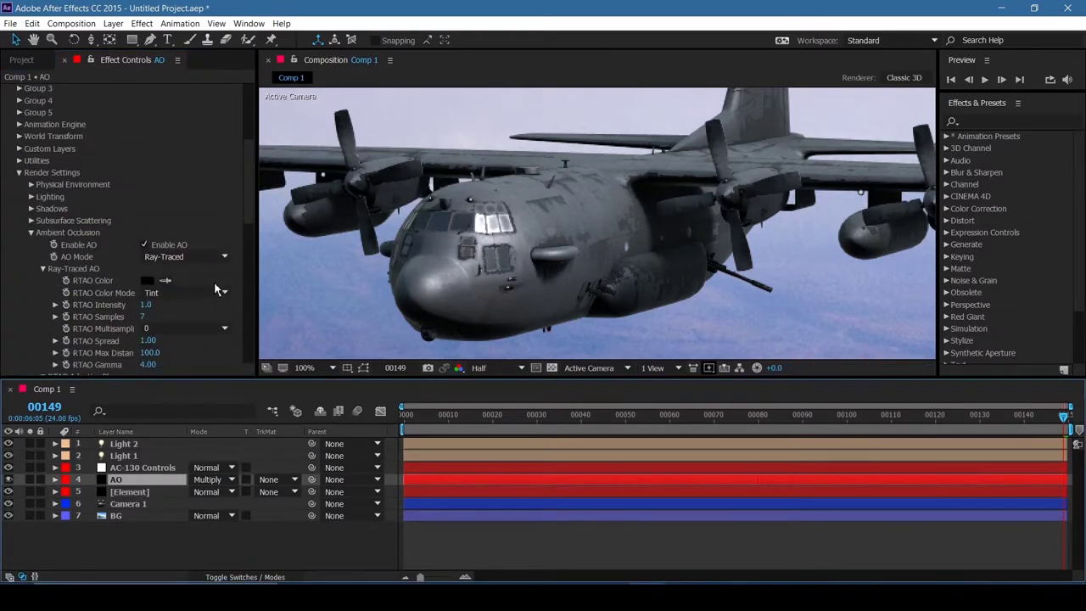
left_click(146, 318)
type("12")
key("Return")
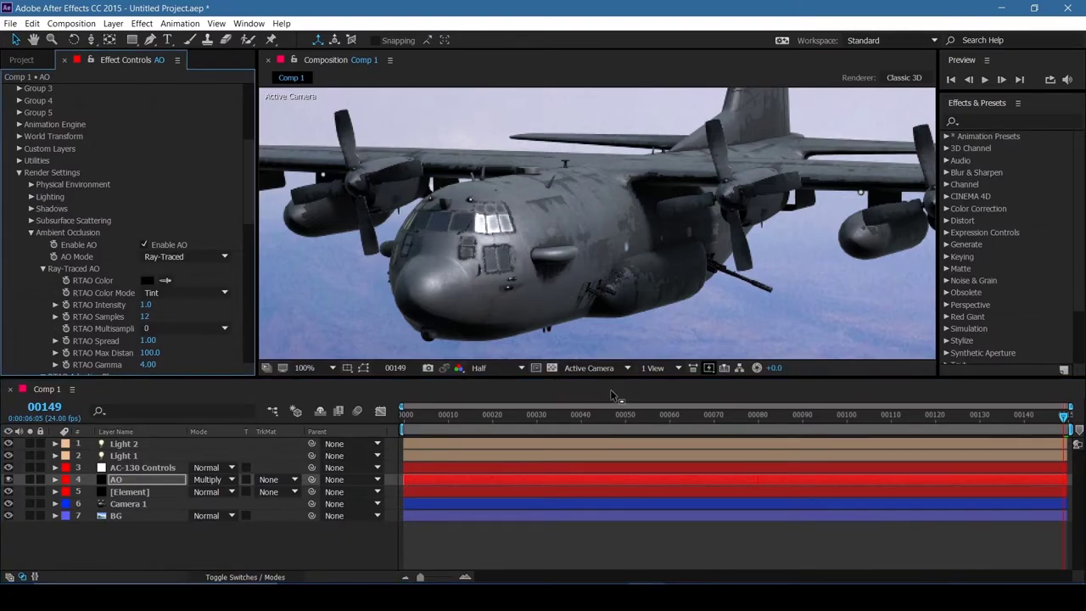
Step: Inspect the aircraft's shading at Full resolution at frames 32 and 8, and return the preview to Half resolution
left_click(545, 416)
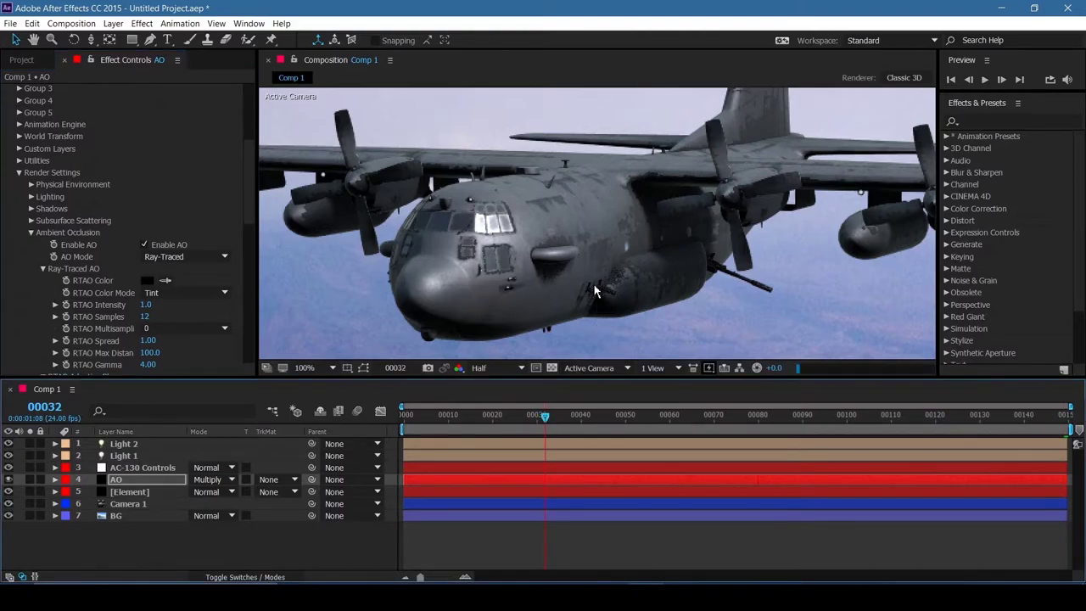
left_click(488, 367)
left_click(507, 395)
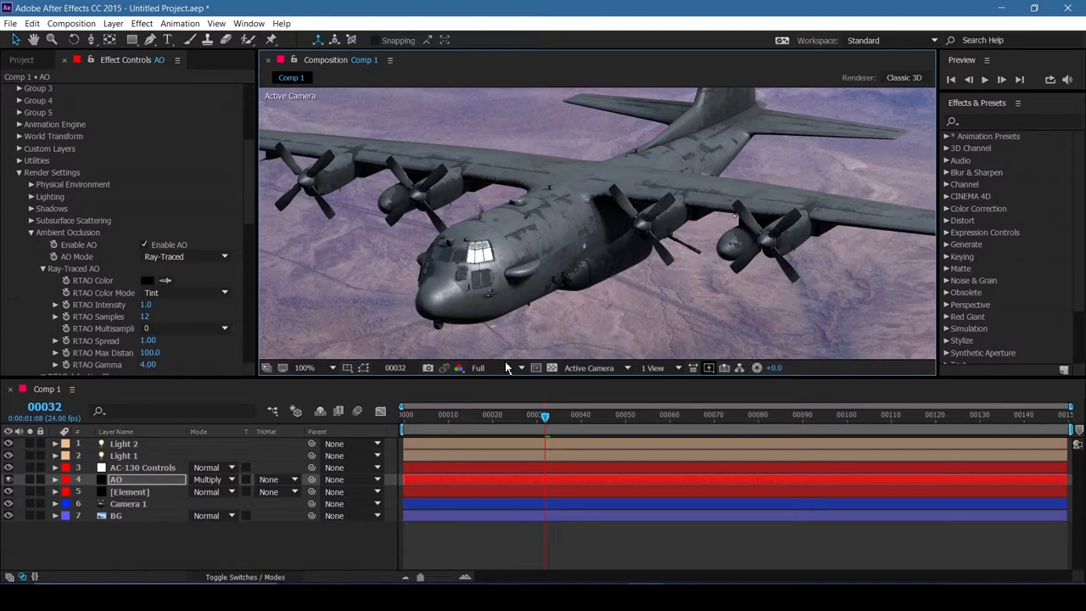
left_click(439, 423)
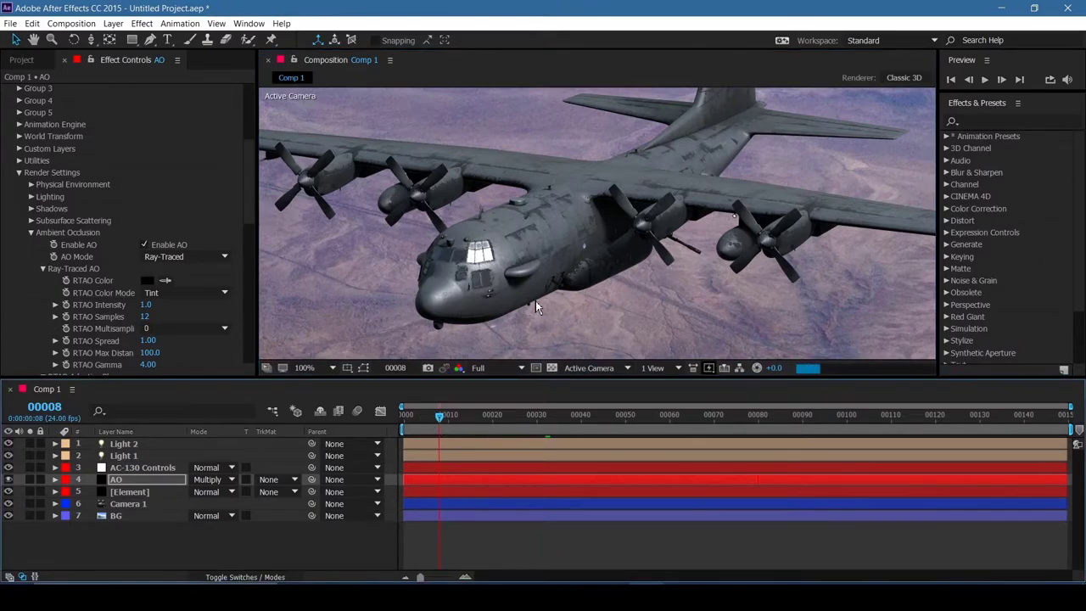
scroll(539, 314, "down", 2)
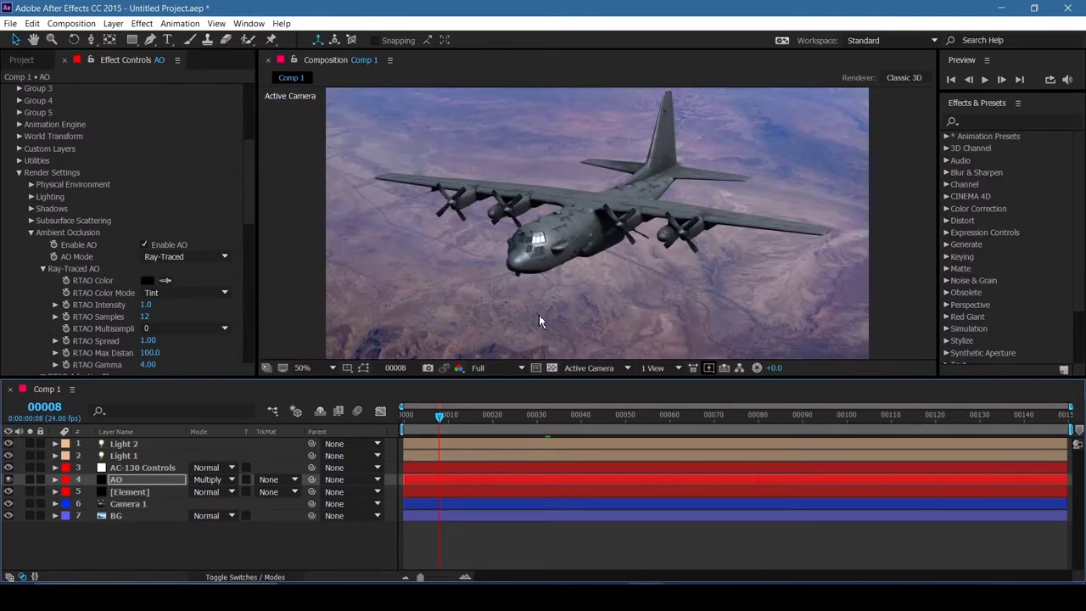
scroll(581, 297, "down", 2)
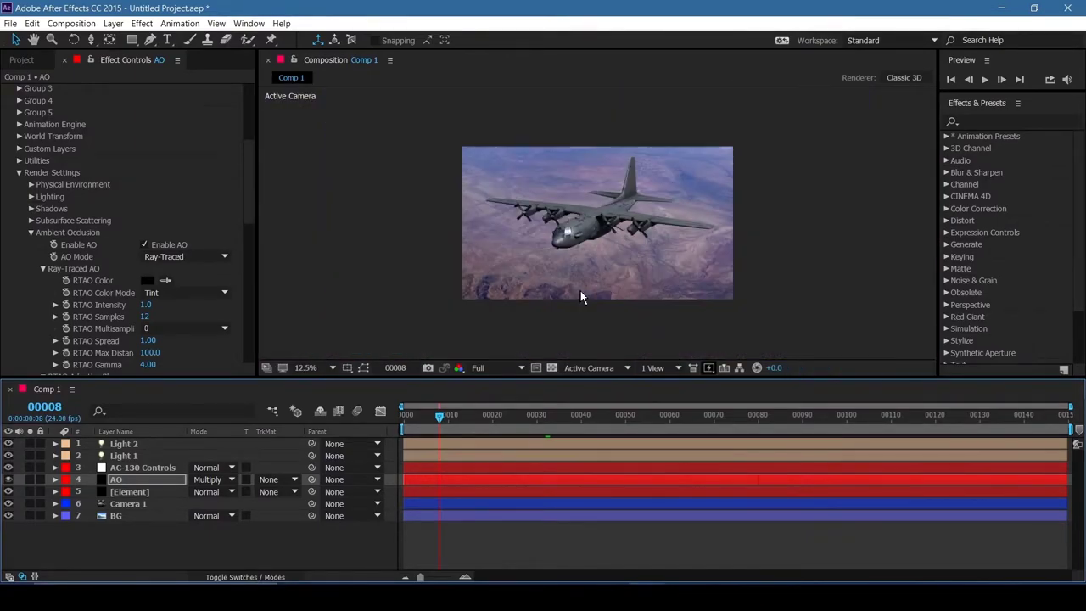
scroll(581, 297, "up", 2)
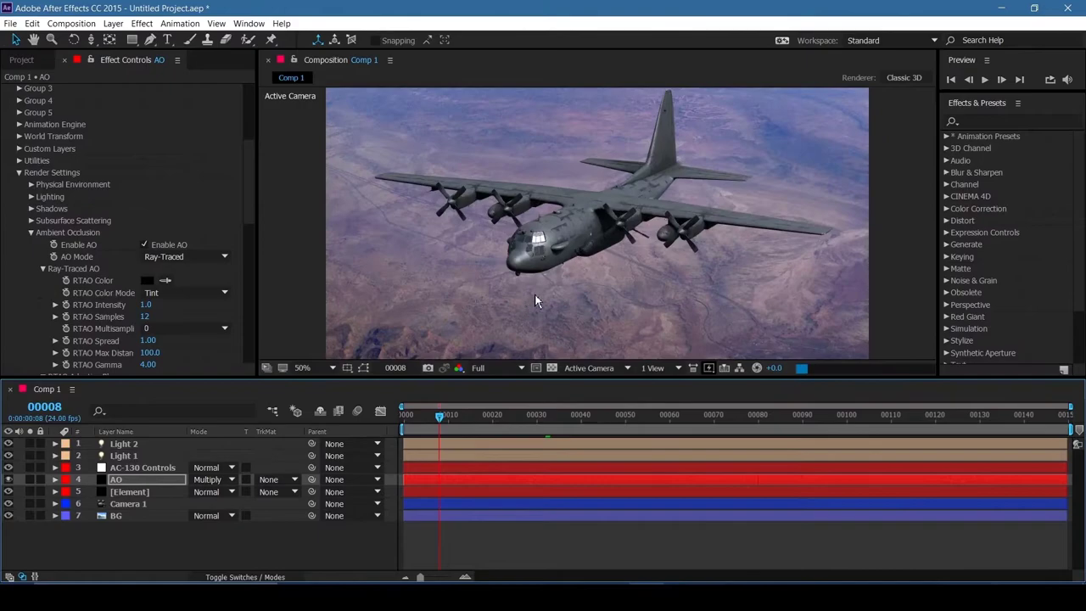
left_click(492, 371)
left_click(497, 415)
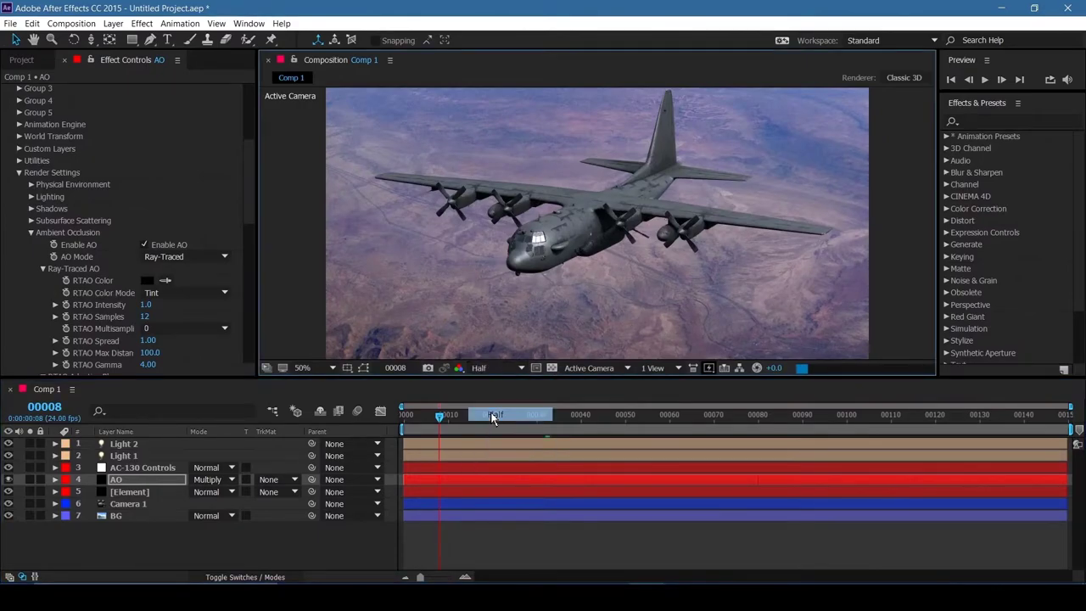
Step: Set the Element layer's Render Mode to Preview with the AO layer hidden, and scrub the animation to frame 149
left_click(129, 492)
scroll(252, 346, "down", 6)
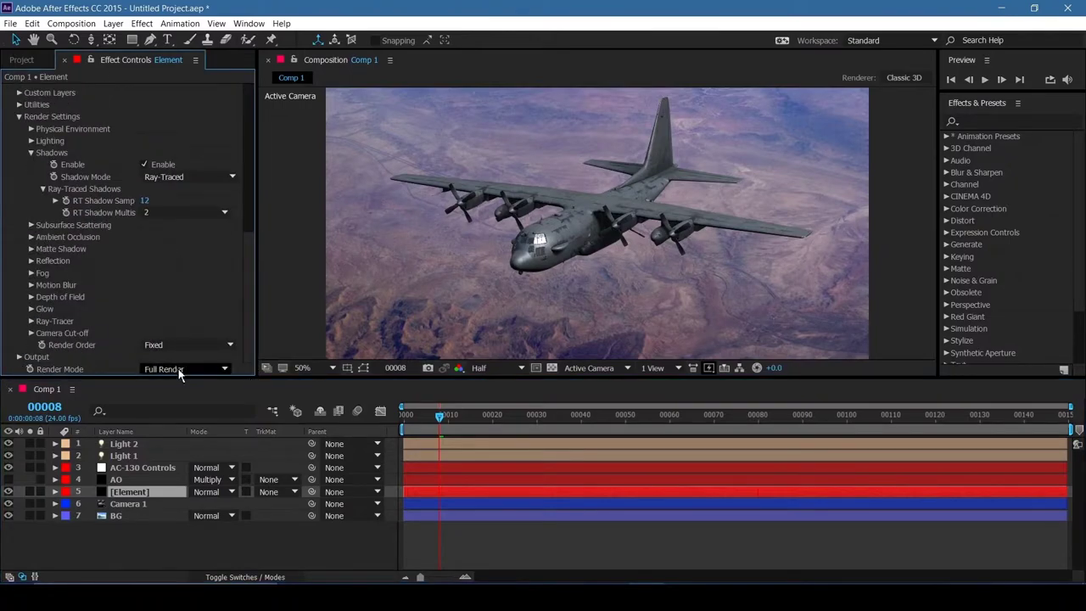
left_click(179, 371)
left_click(181, 394)
left_click_drag(472, 438, 633, 438)
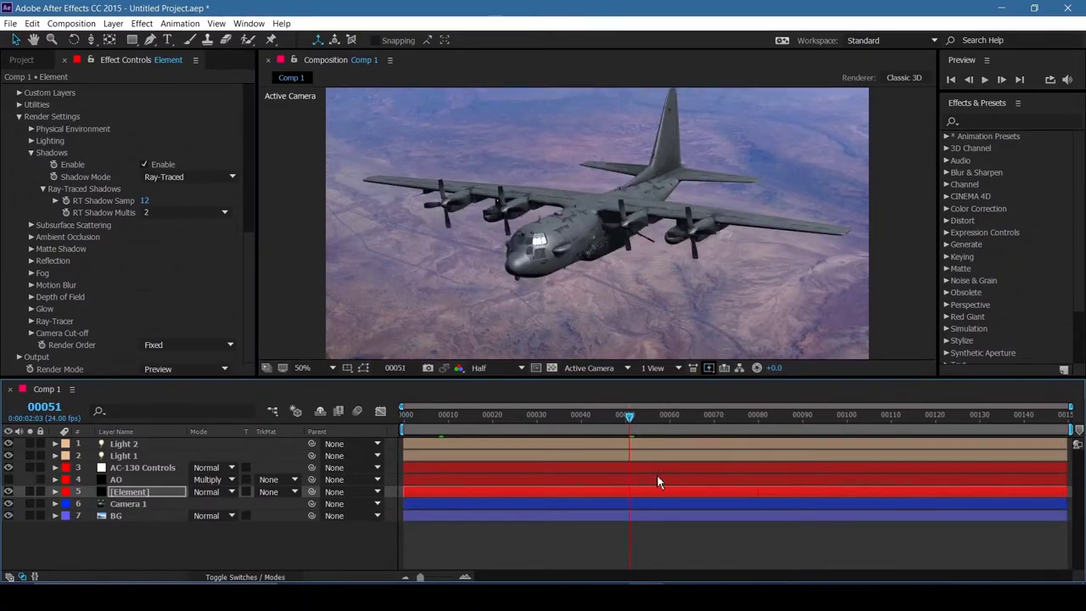
left_click_drag(679, 421, 1065, 392)
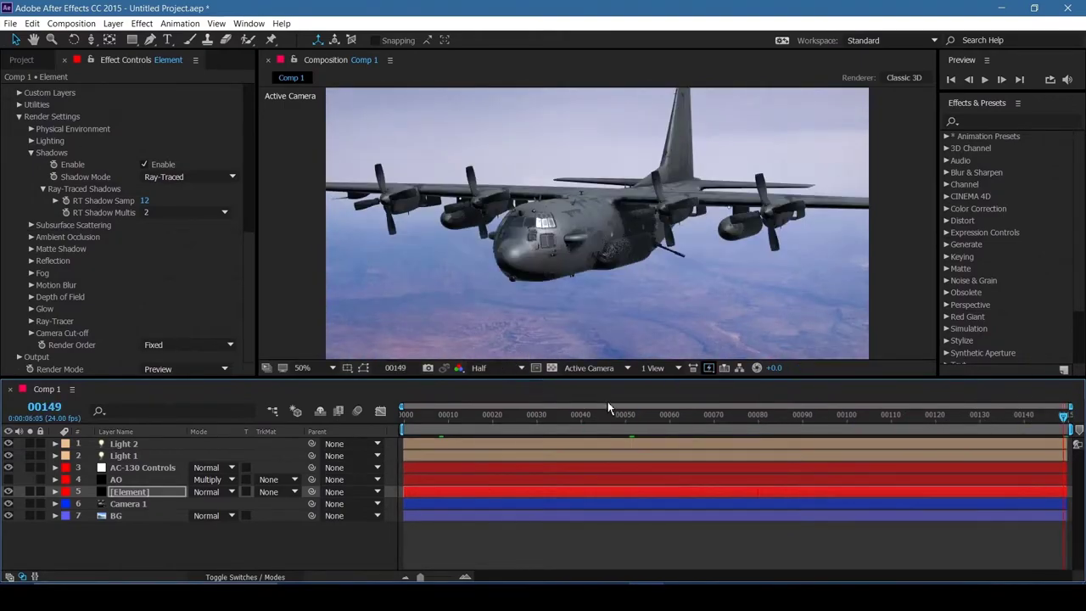
Step: Examine the Body material's basic settings on the aircraft in Element's Scene Setup and return to the composition
scroll(201, 258, "up", 5)
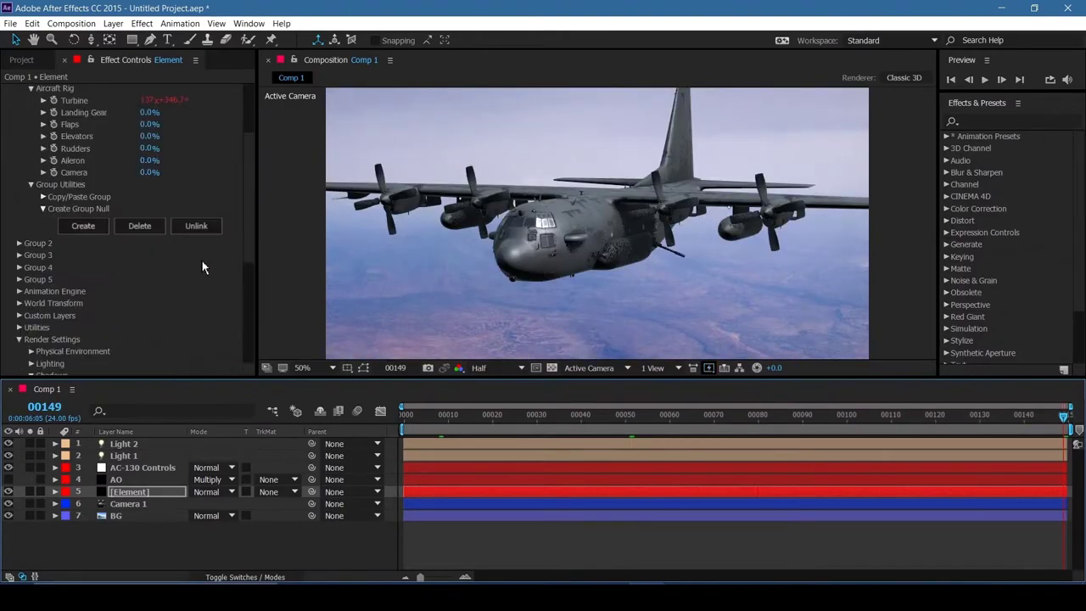
scroll(201, 259, "up", 3)
left_click(79, 122)
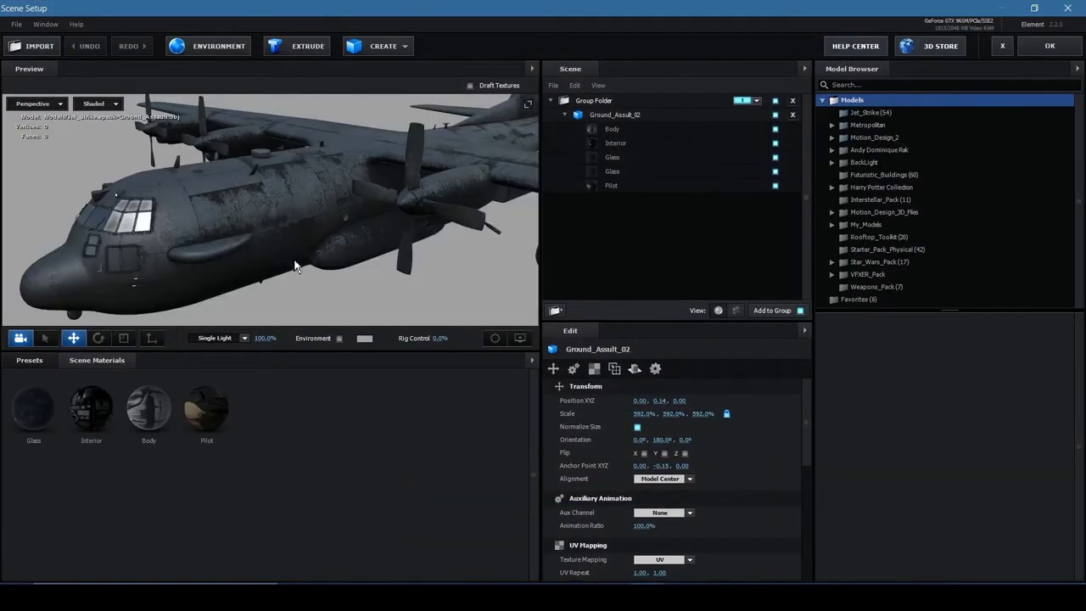
left_click_drag(295, 266, 315, 249)
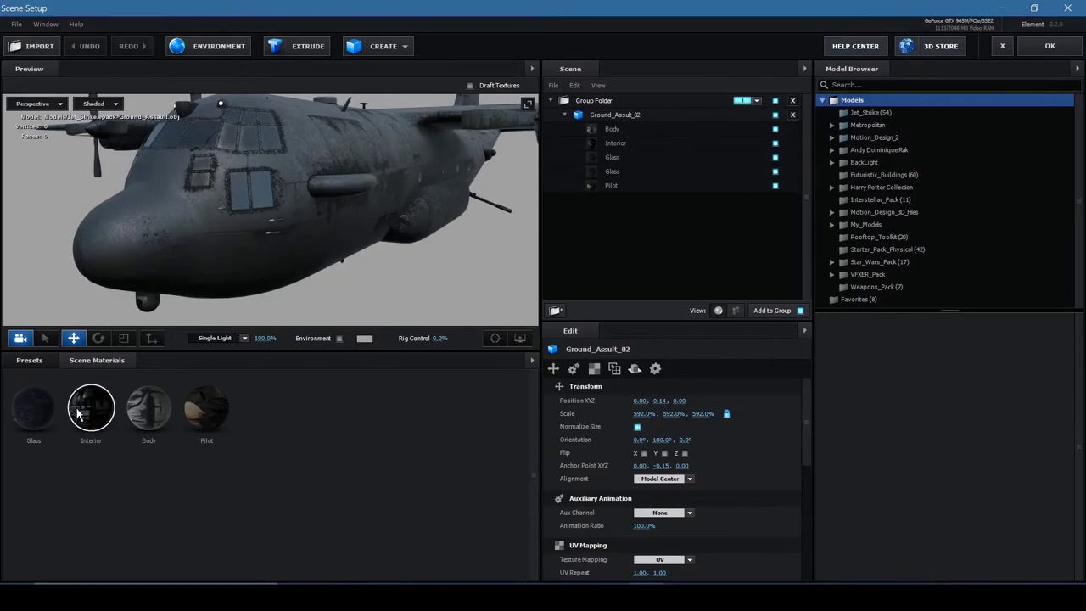
left_click(149, 408)
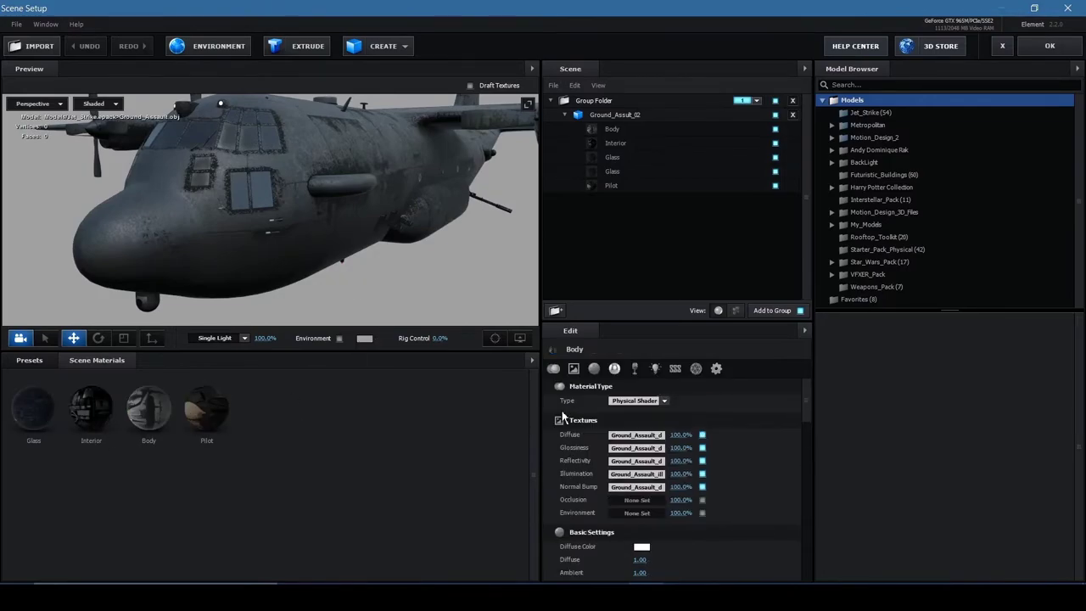
left_click(596, 370)
left_click_drag(640, 438, 630, 437)
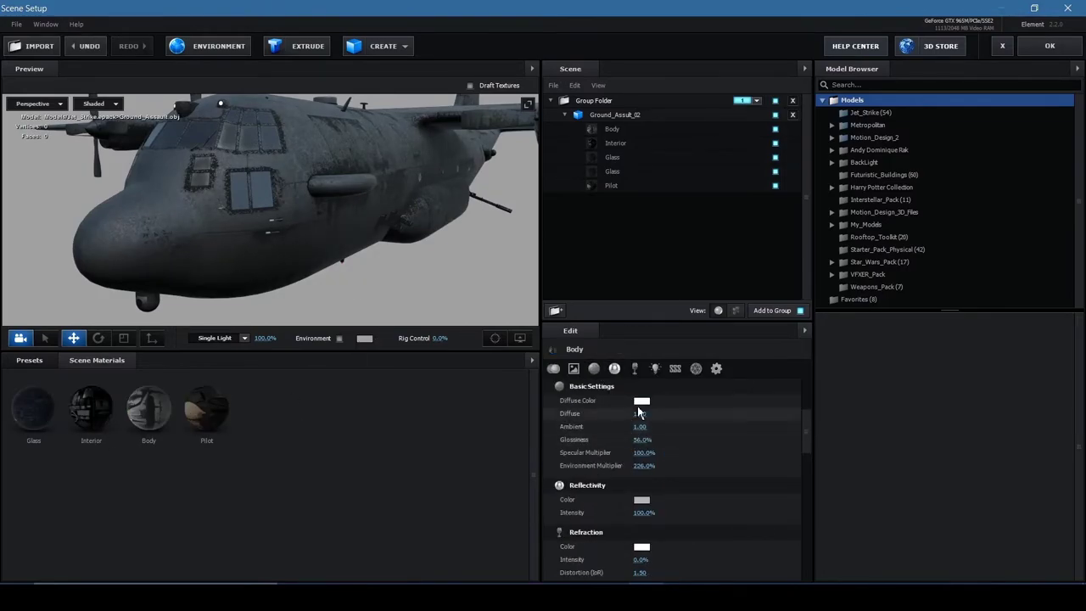
left_click(1049, 46)
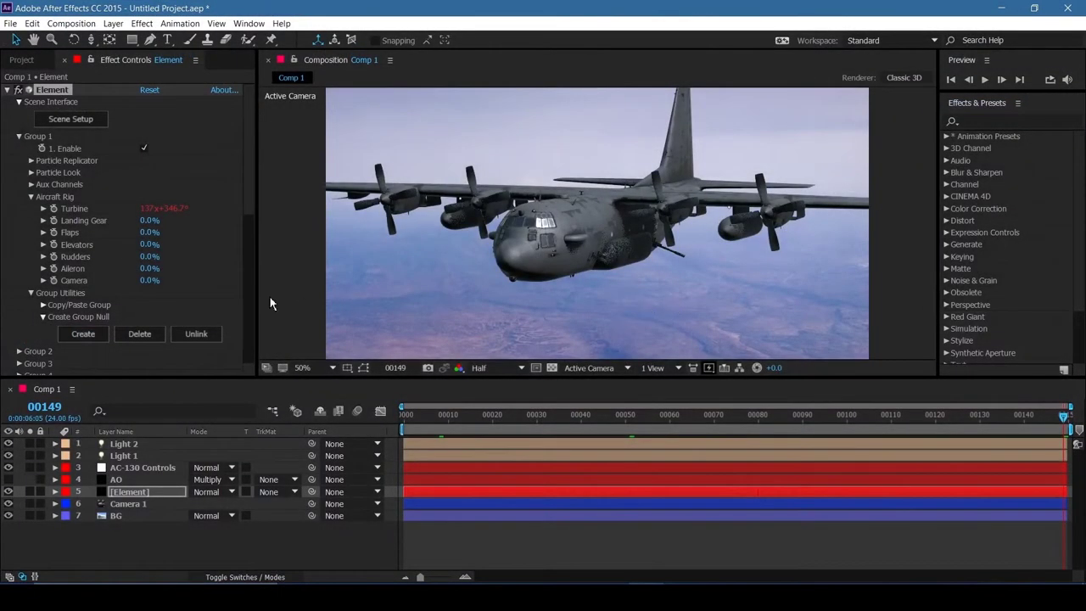
Step: Return to frame 0 and create a comp-sized solid layer named Particular above the Element layer
left_click_drag(609, 418, 404, 416)
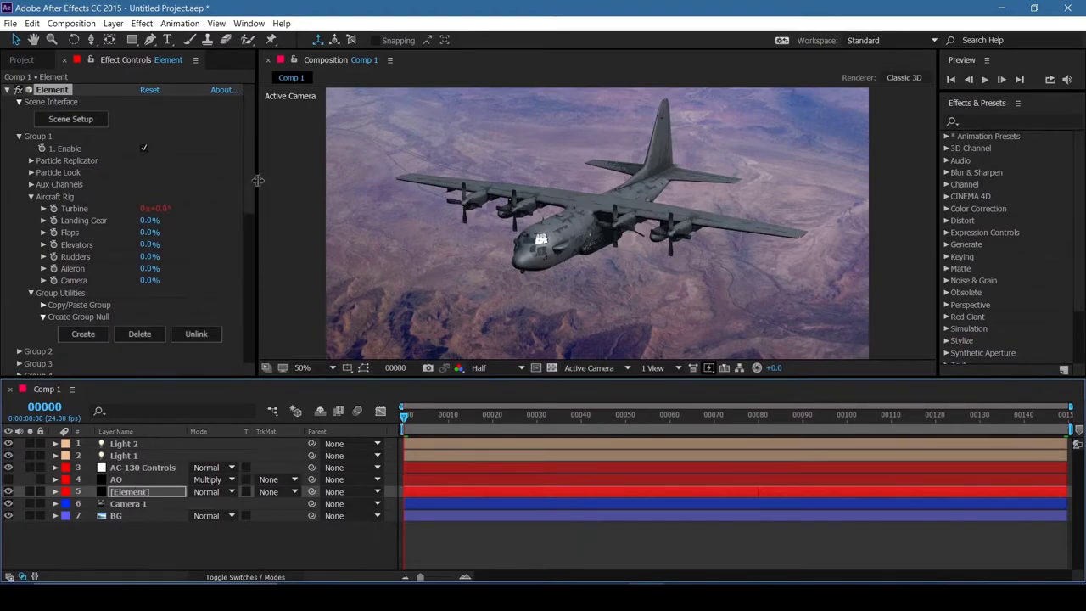
left_click(112, 23)
mouse_move(127, 38)
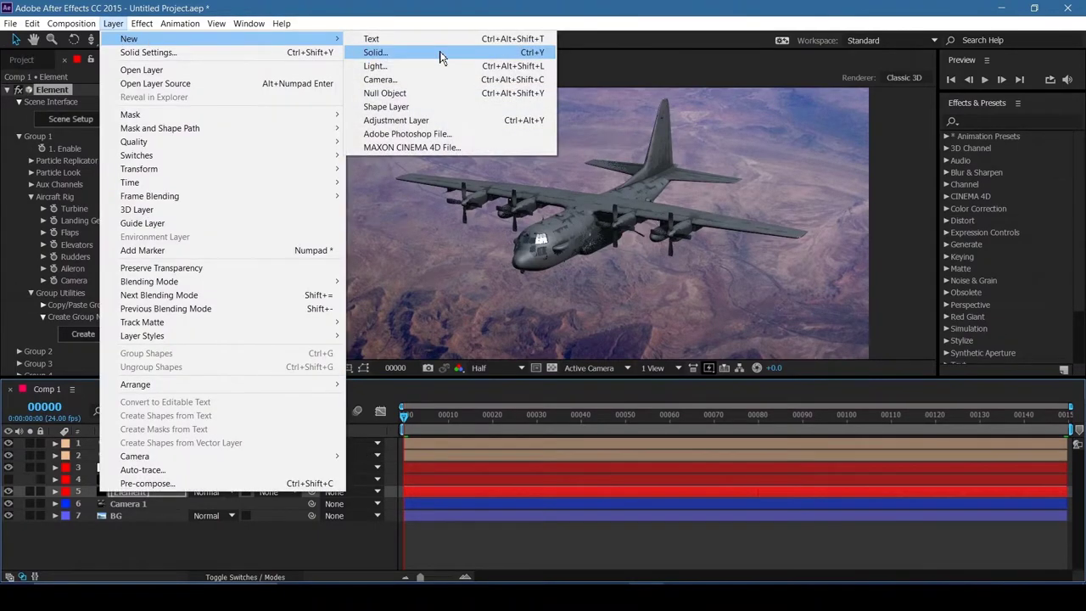
left_click(440, 53)
type("Part")
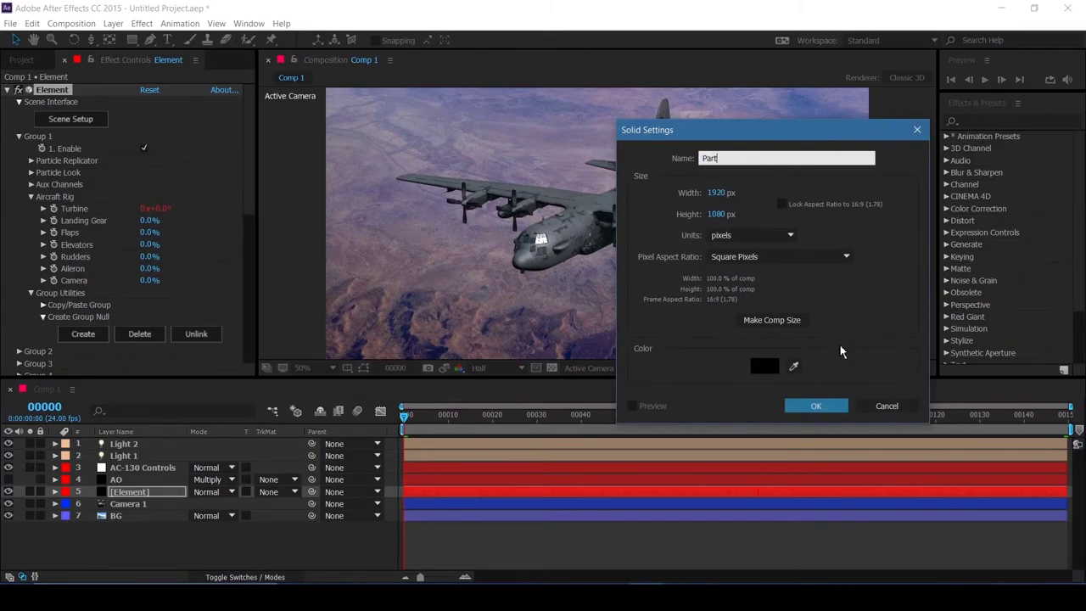
type("icular")
key("Return")
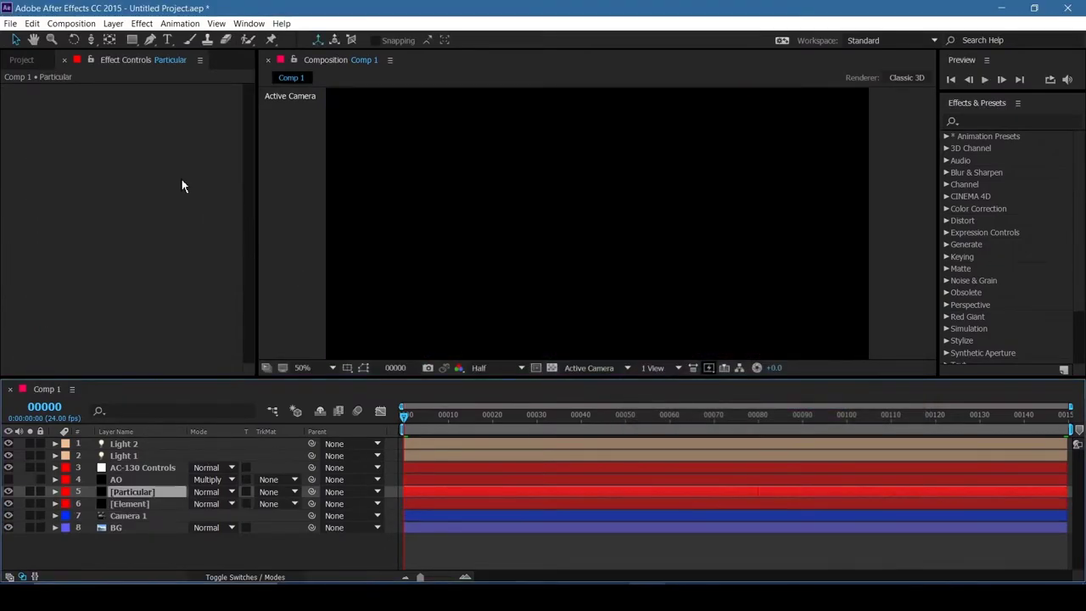
Step: Apply the Trapcode Particular effect to the new solid, move the layer above AO and solo it
left_click(142, 23)
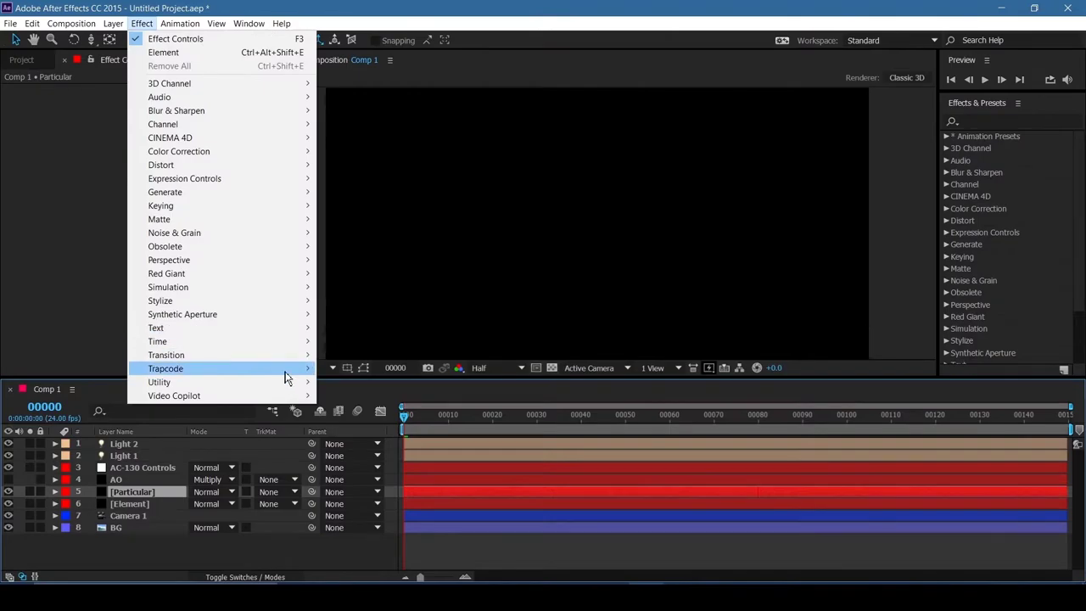
mouse_move(286, 378)
left_click(351, 452)
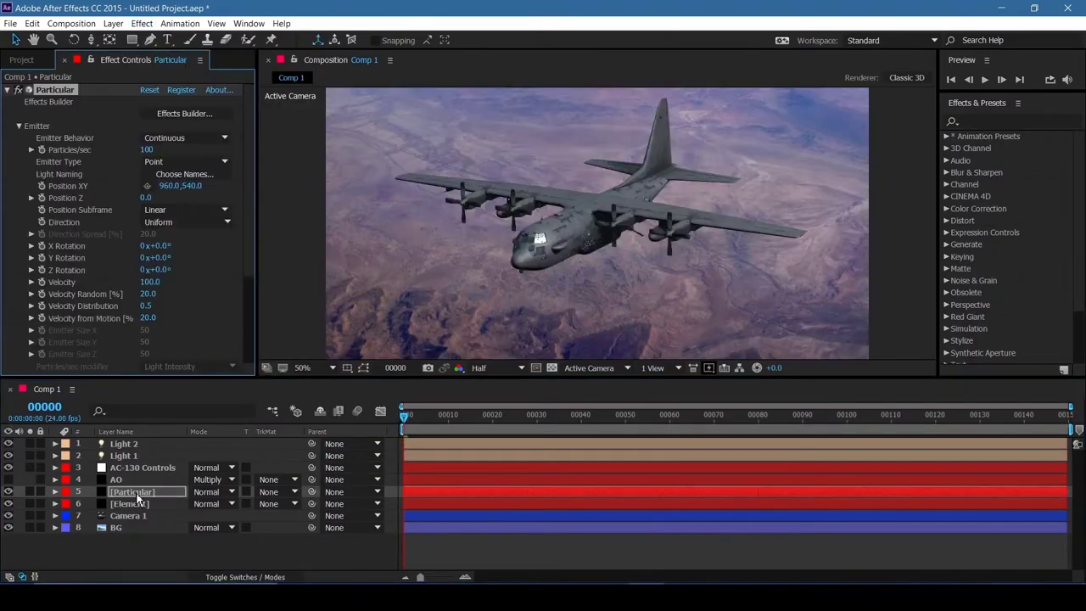
left_click_drag(134, 493, 121, 480)
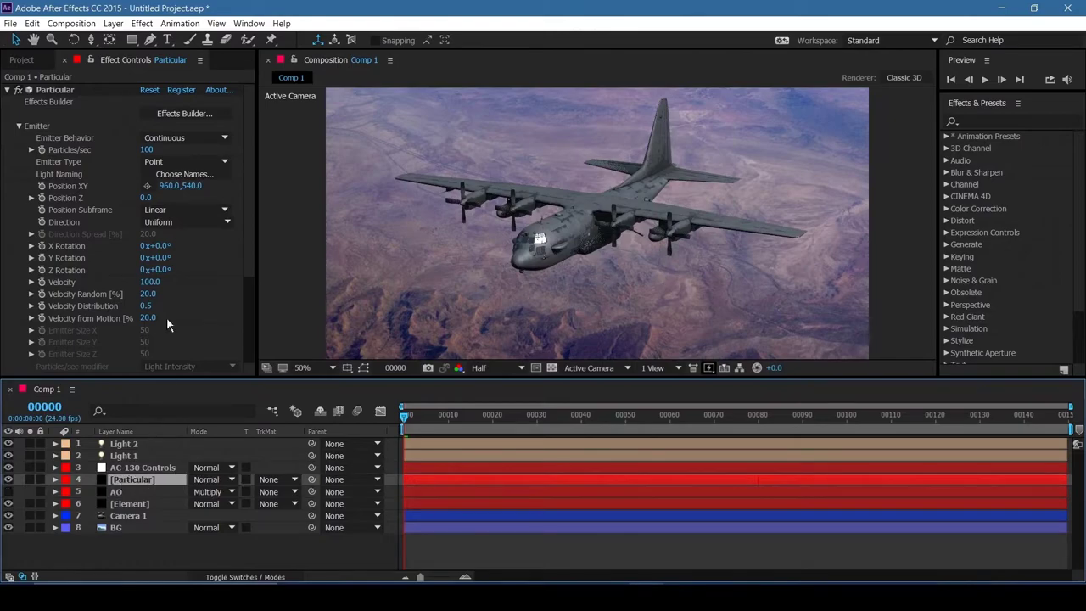
left_click(30, 480)
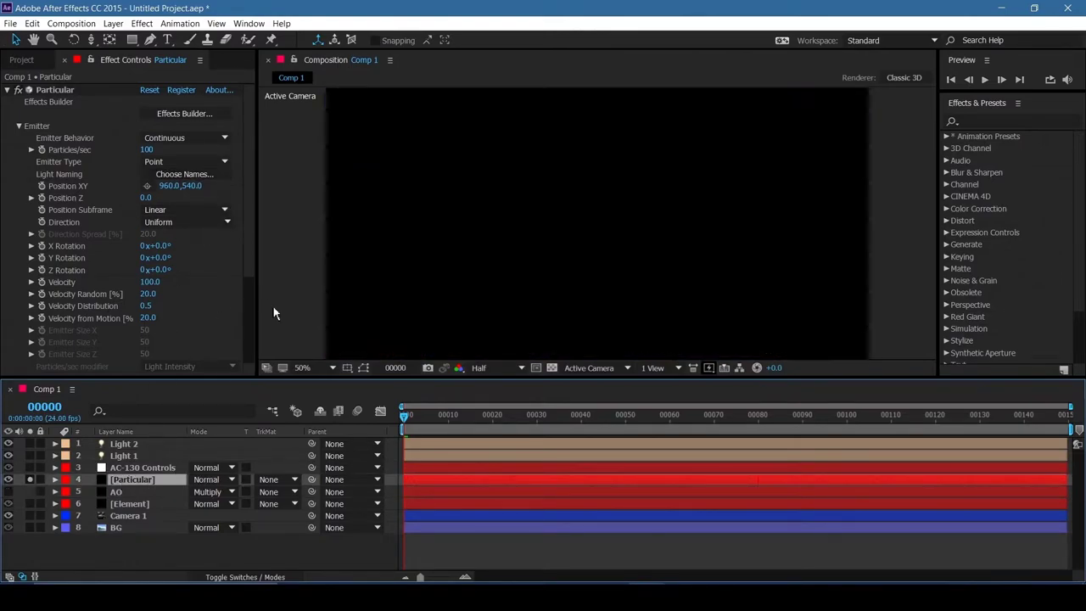
Step: Shift the Particular layer earlier so emission starts before frame 0, and extend its end to the composition's last frame
left_click(452, 421)
key("Home")
left_click_drag(897, 480, 517, 485)
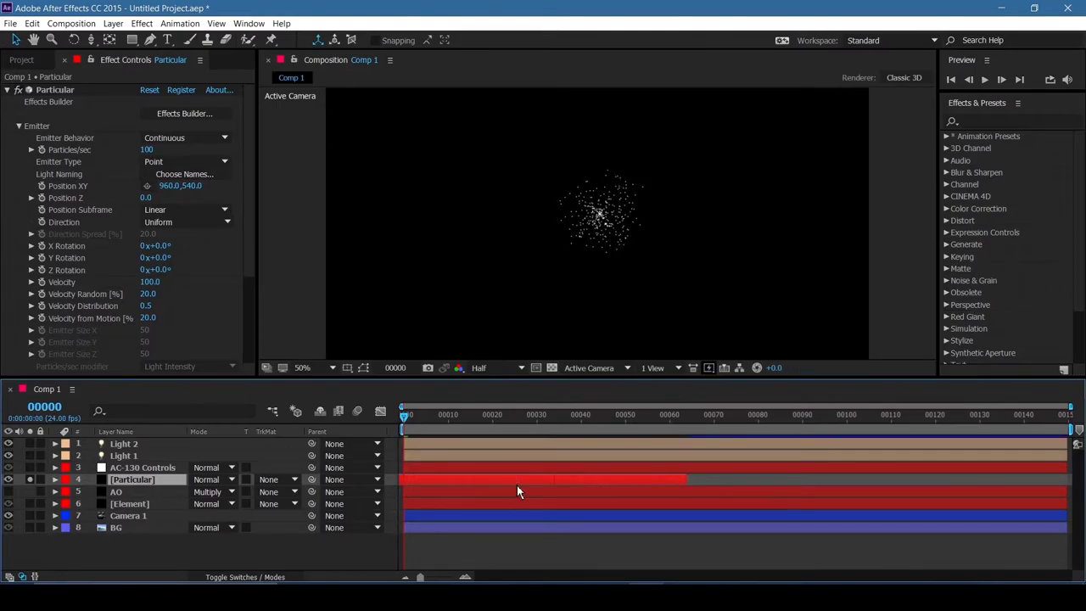
key("End")
key("alt+]")
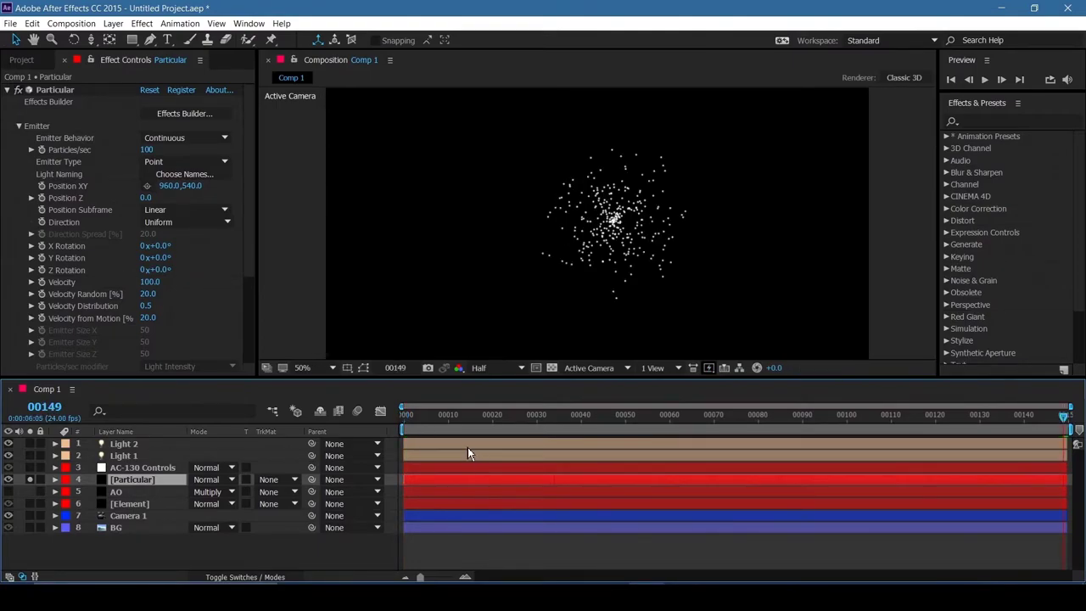
left_click_drag(470, 417, 790, 448)
key("Home")
Step: Check the emitter behaviors and set Particular's Emitter Type to Box
left_click(144, 138)
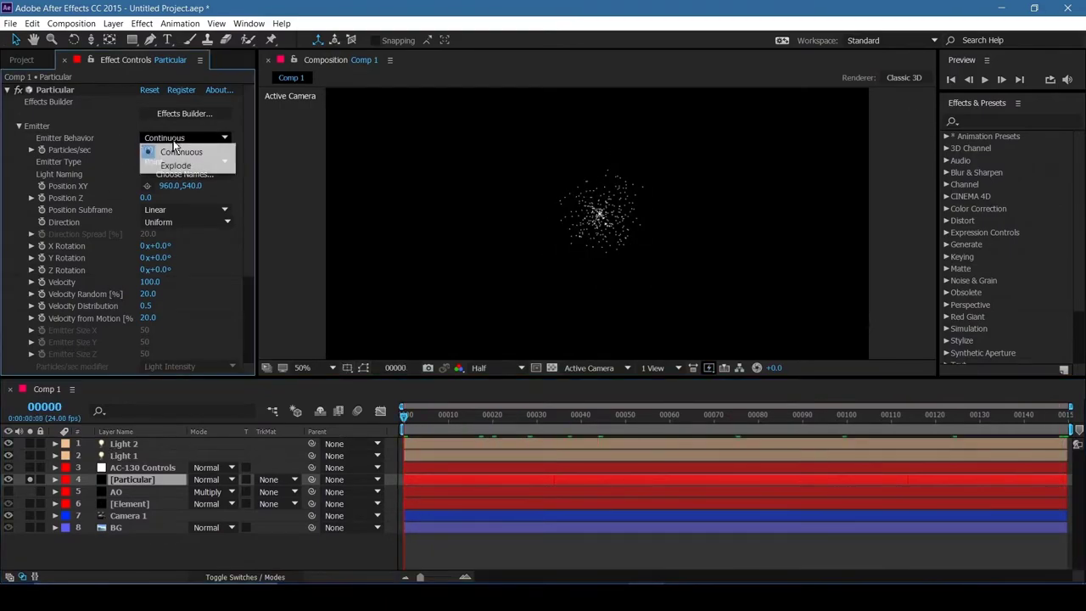
left_click(123, 146)
left_click(162, 162)
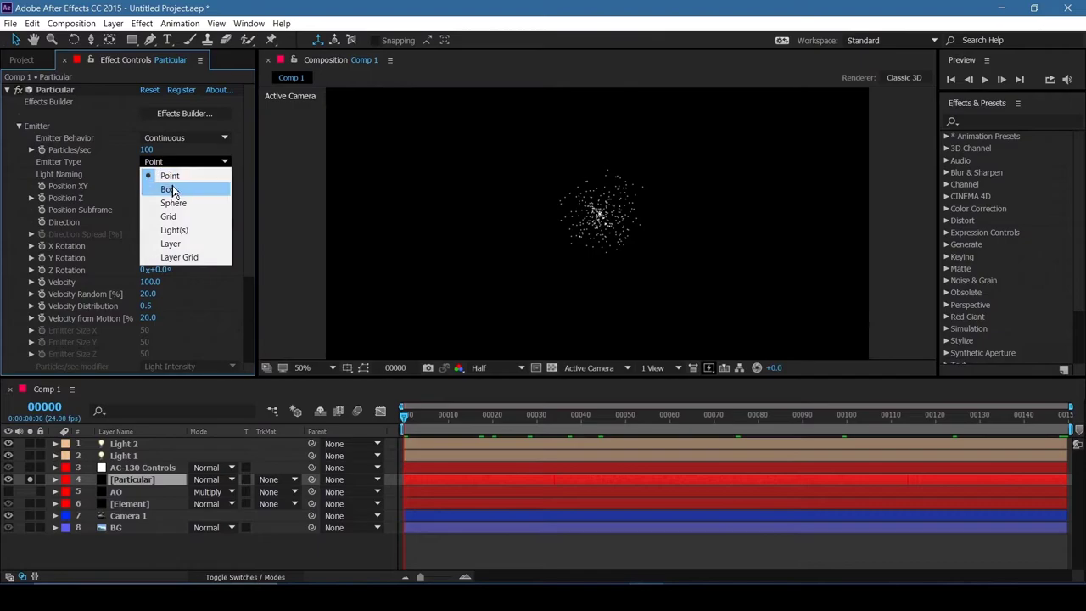
left_click(170, 187)
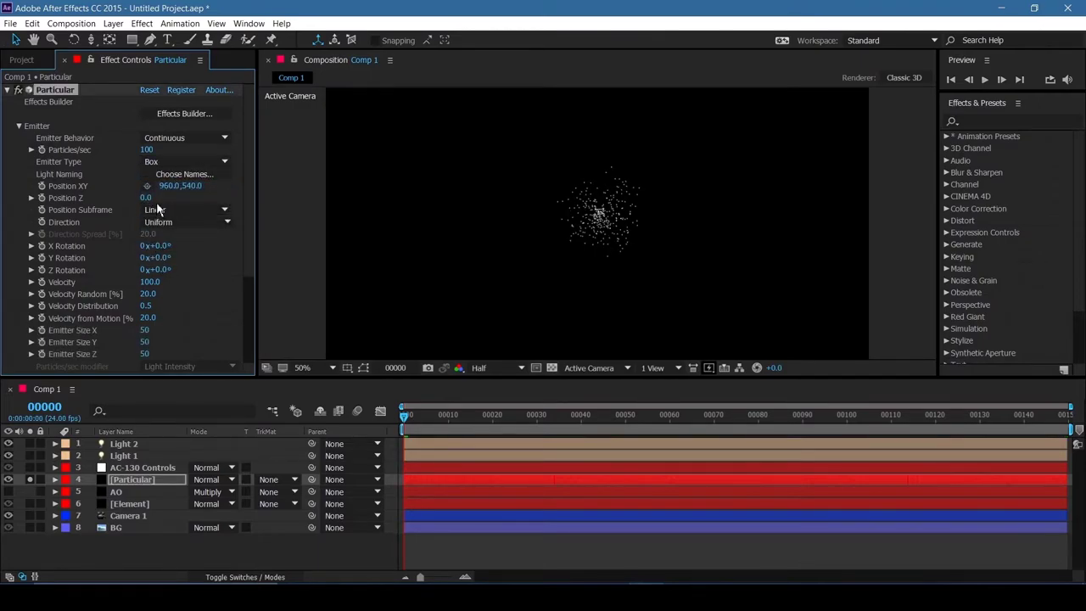
Step: Set the emitter's X, Y and Z sizes to 3500 and Particles/sec to 330
left_click_drag(145, 330, 1035, 330)
left_click(158, 330)
type("3")
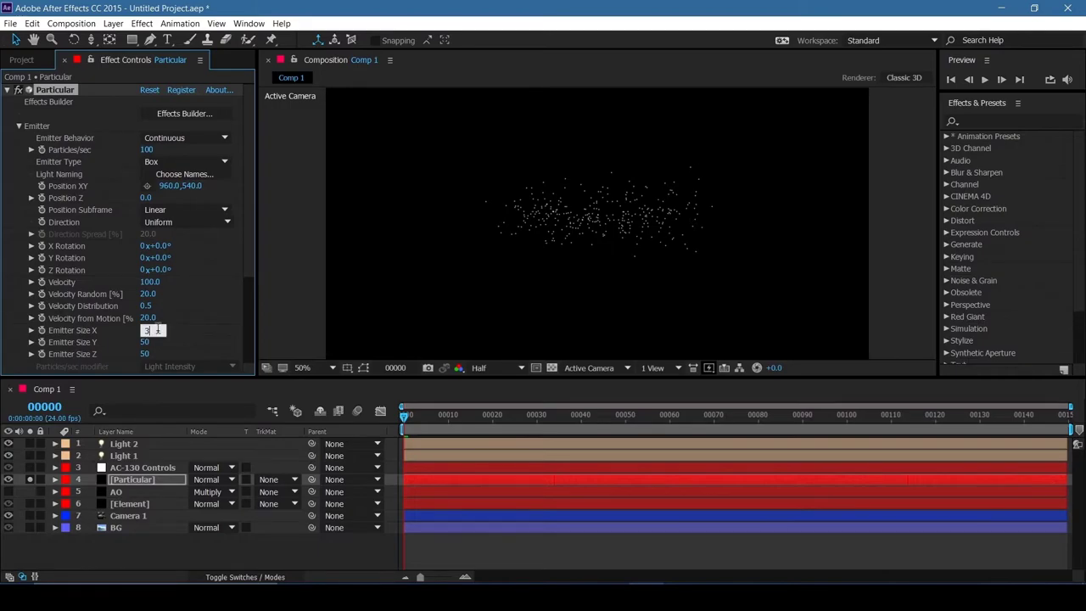
type("500")
key("Tab")
type("3500")
key("Tab")
type("3500")
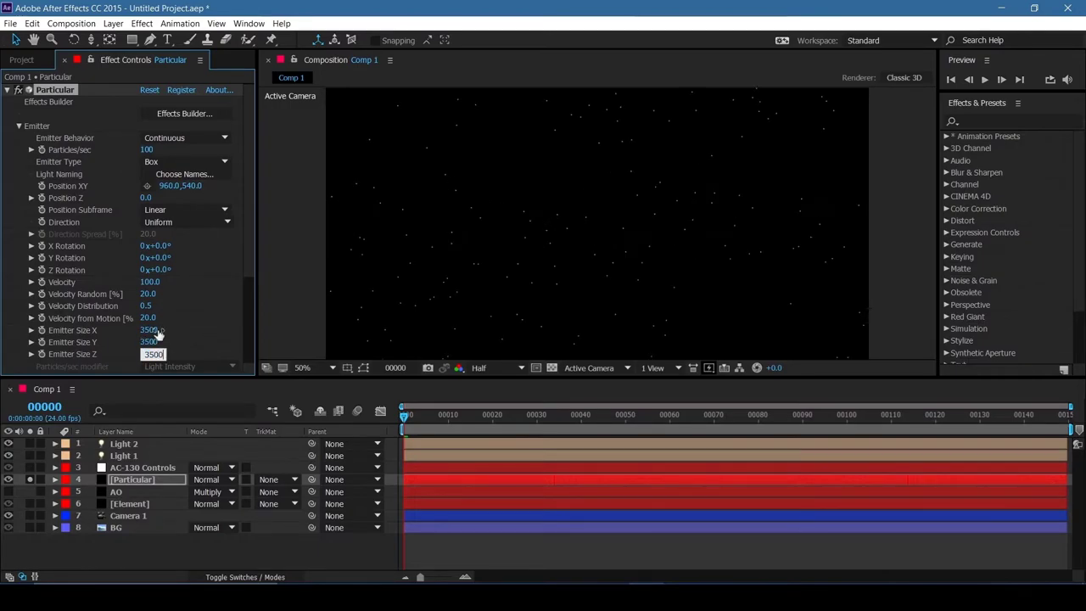
key("Return")
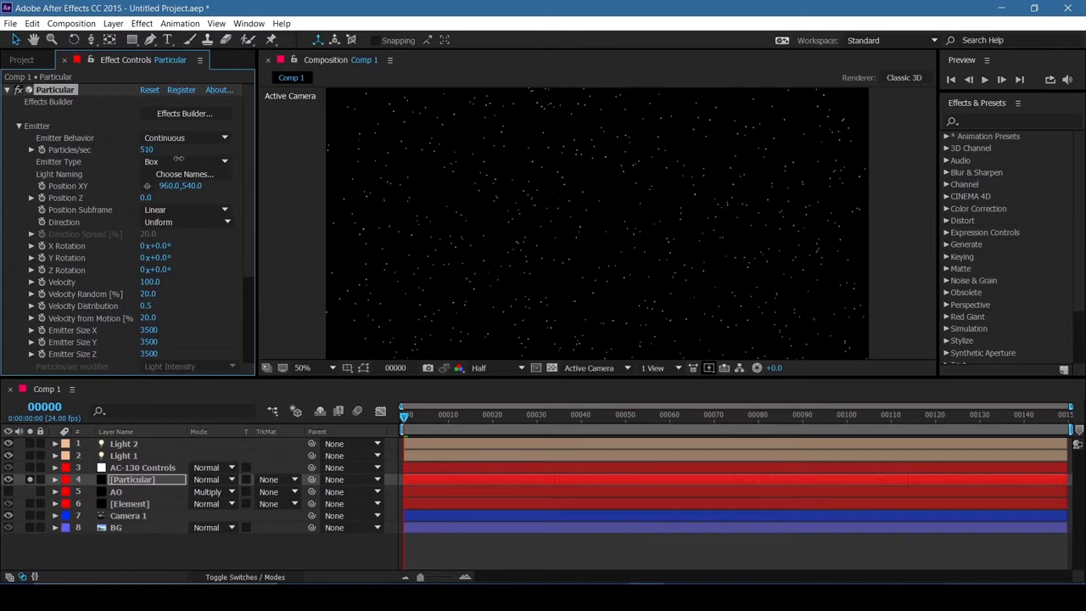
left_click_drag(179, 158, 168, 158)
Step: Set the particles' Size to 168 and Size Random to 46%
scroll(244, 195, "down", 6)
left_click(20, 303)
scroll(212, 294, "down", 3)
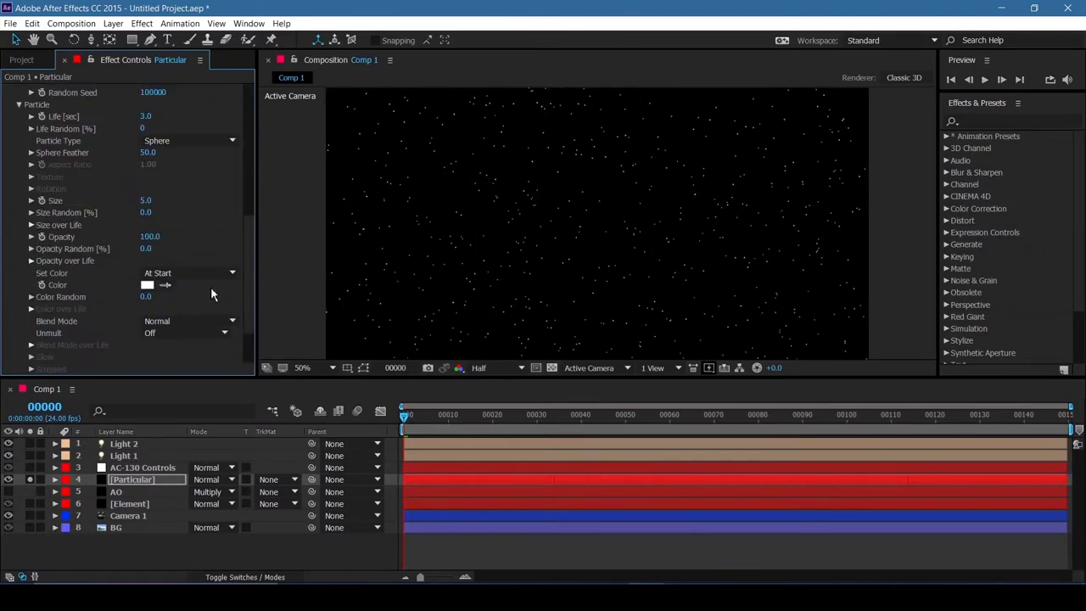
left_click_drag(146, 200, 231, 227)
left_click_drag(146, 212, 313, 252)
left_click_drag(145, 218, 72, 218)
left_click_drag(149, 204, 178, 221)
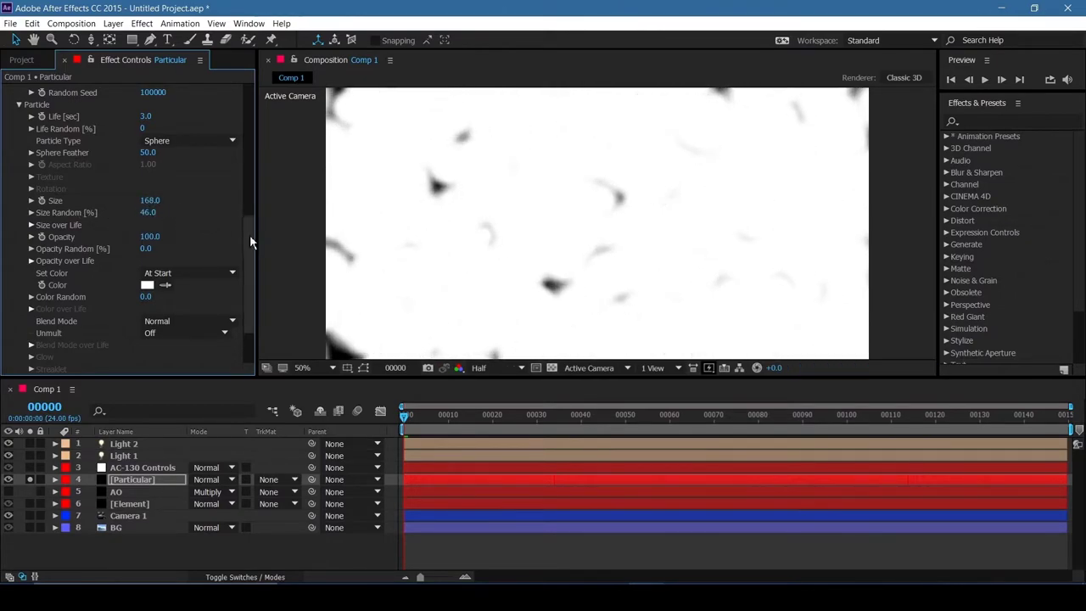
Step: Try Particular's Shading option on the particles and switch it off again
scroll(250, 234, "down", 3)
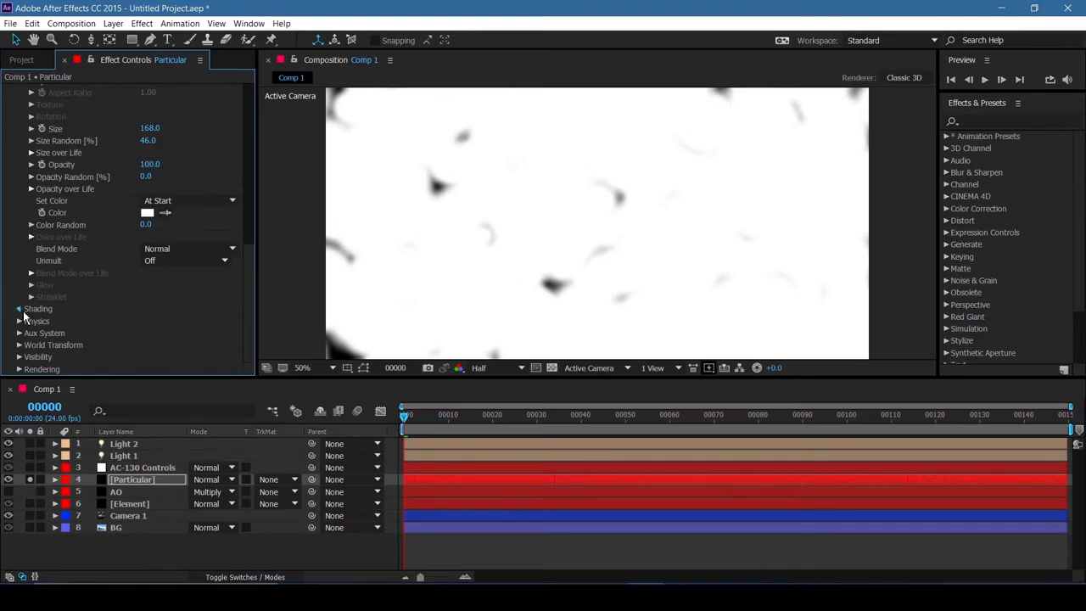
left_click(20, 311)
scroll(24, 315, "down", 3)
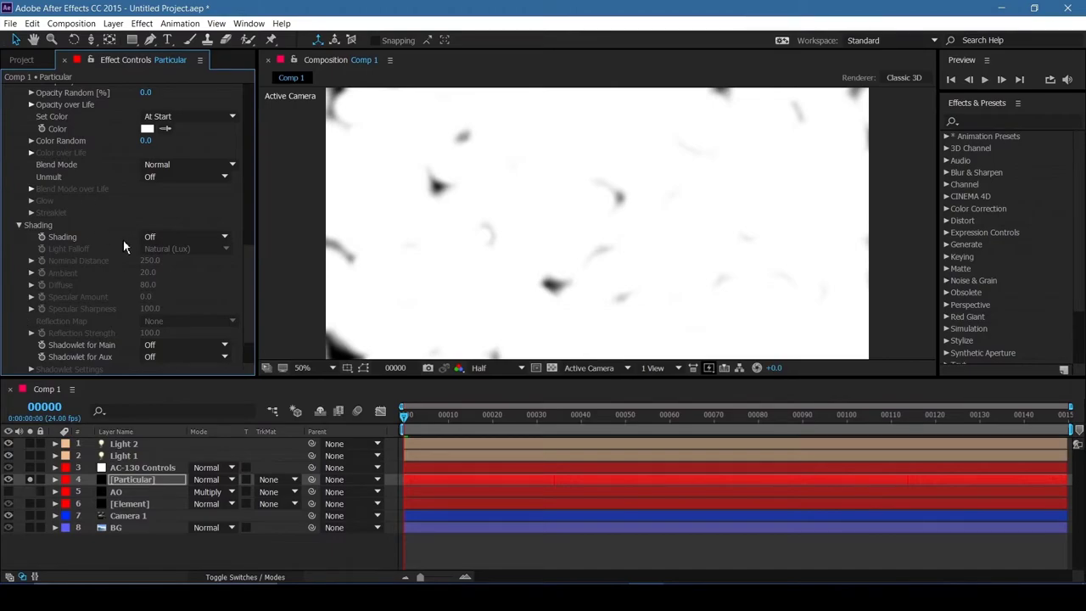
left_click(152, 237)
left_click(153, 248)
left_click(154, 240)
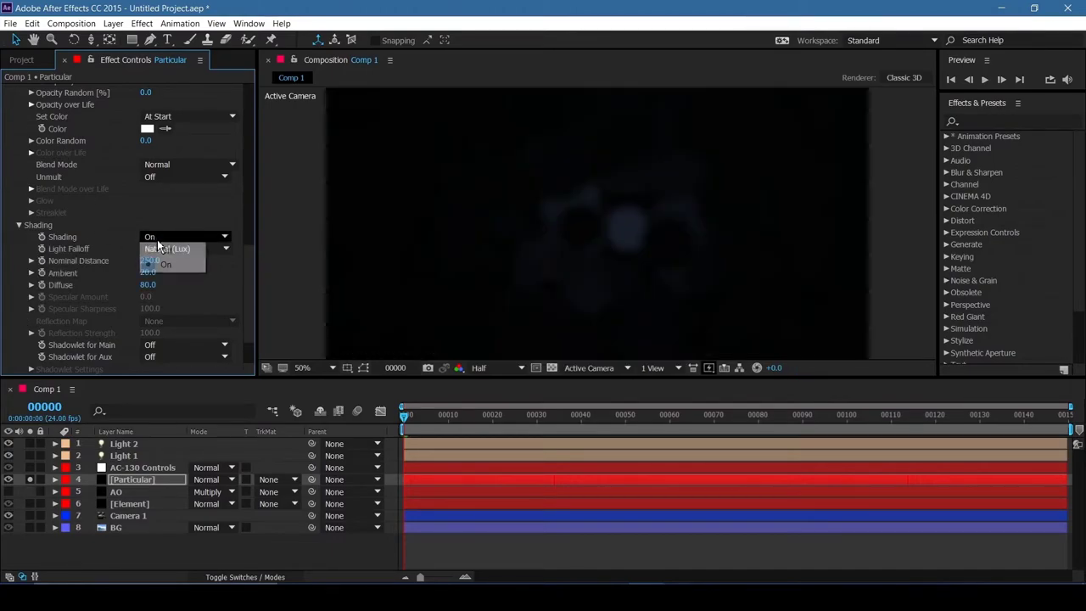
left_click(166, 247)
Step: Turn on Shadowlet for Main and set the shadowlet's Adjust Size to 84
scroll(221, 297, "down", 3)
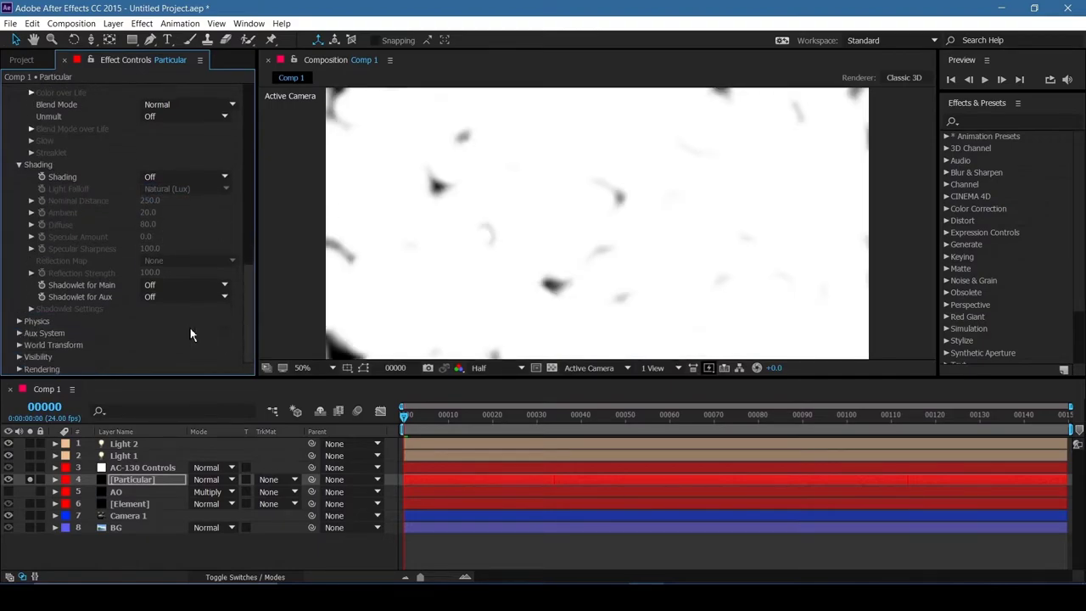
left_click(191, 285)
left_click(177, 313)
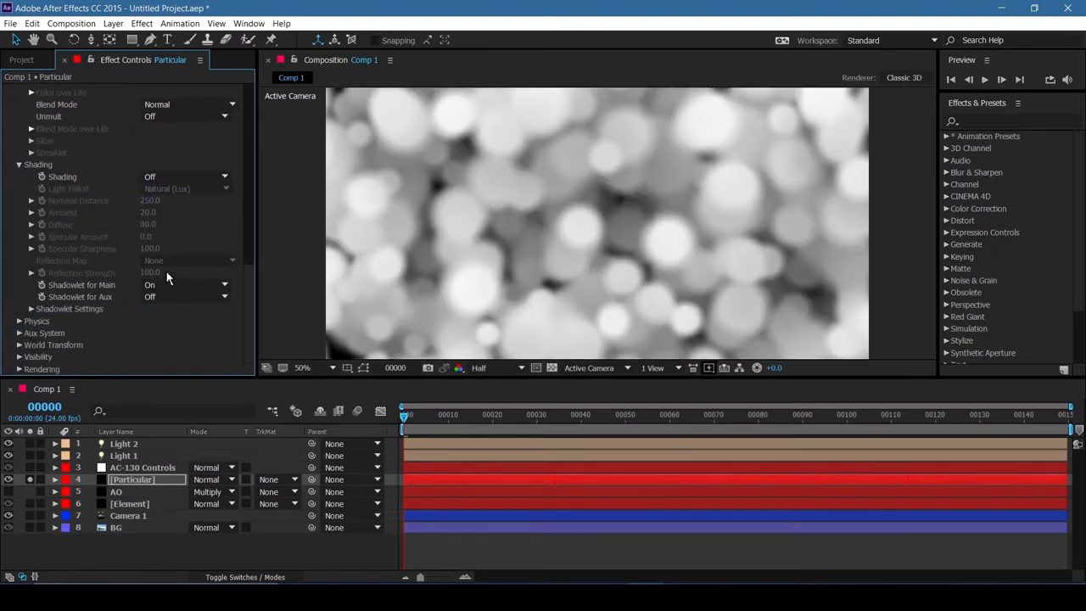
left_click(31, 308)
scroll(252, 351, "down", 3)
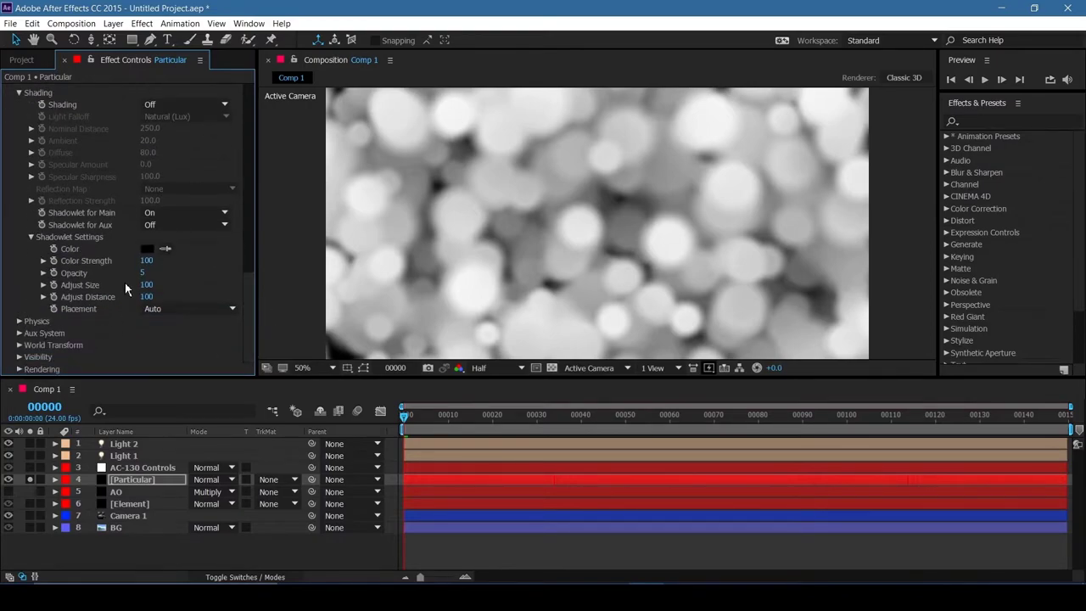
left_click_drag(148, 272, 132, 291)
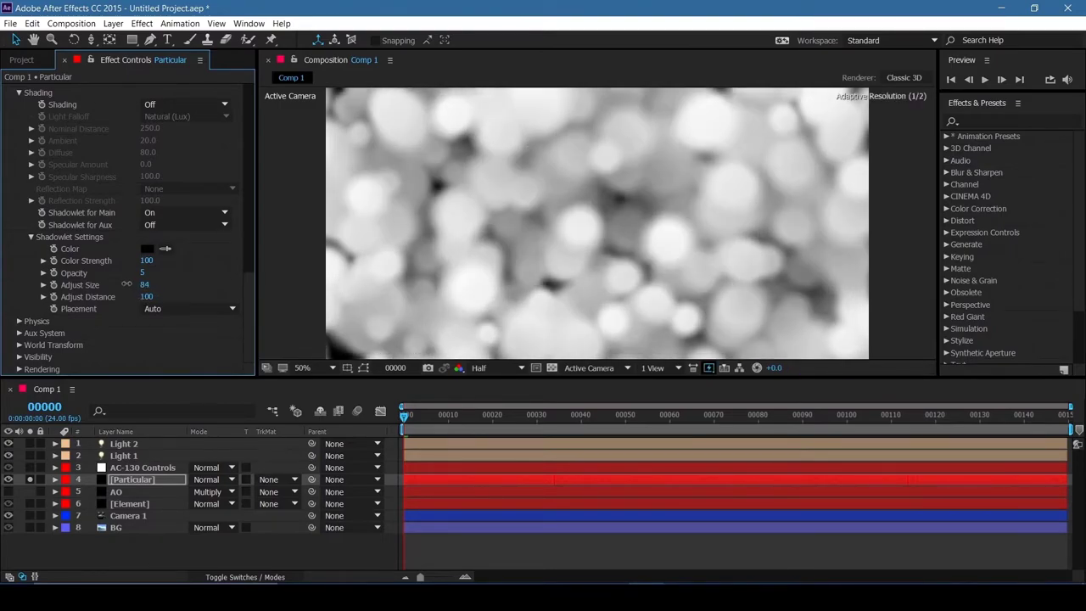
Step: Set the box emitter's Size Z to 3524 and Size Y to 1621
scroll(251, 169, "up", 10)
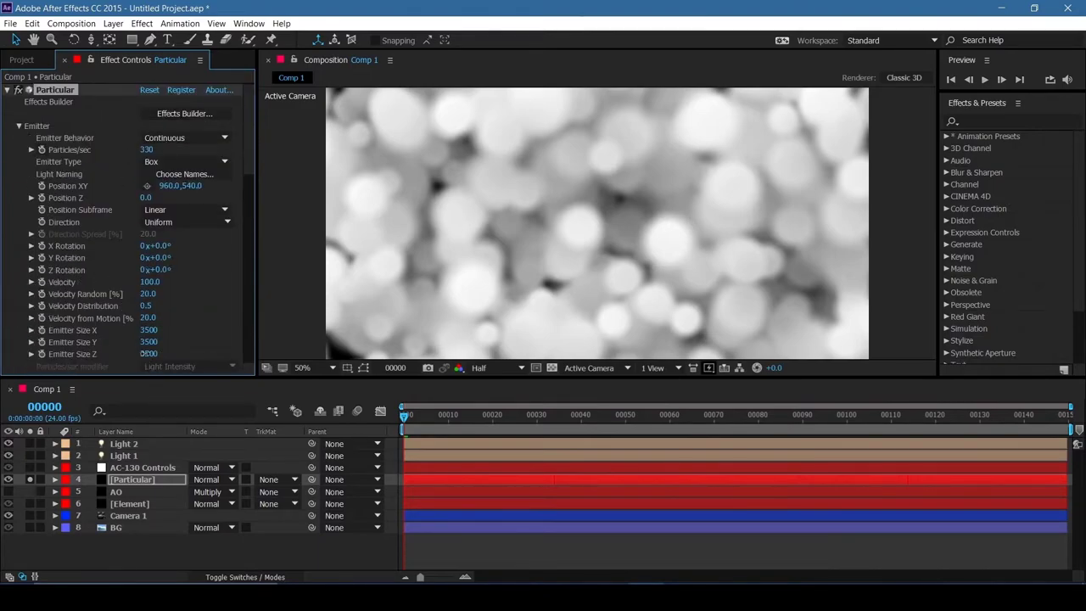
left_click_drag(146, 353, 56, 355)
left_click_drag(149, 342, 72, 349)
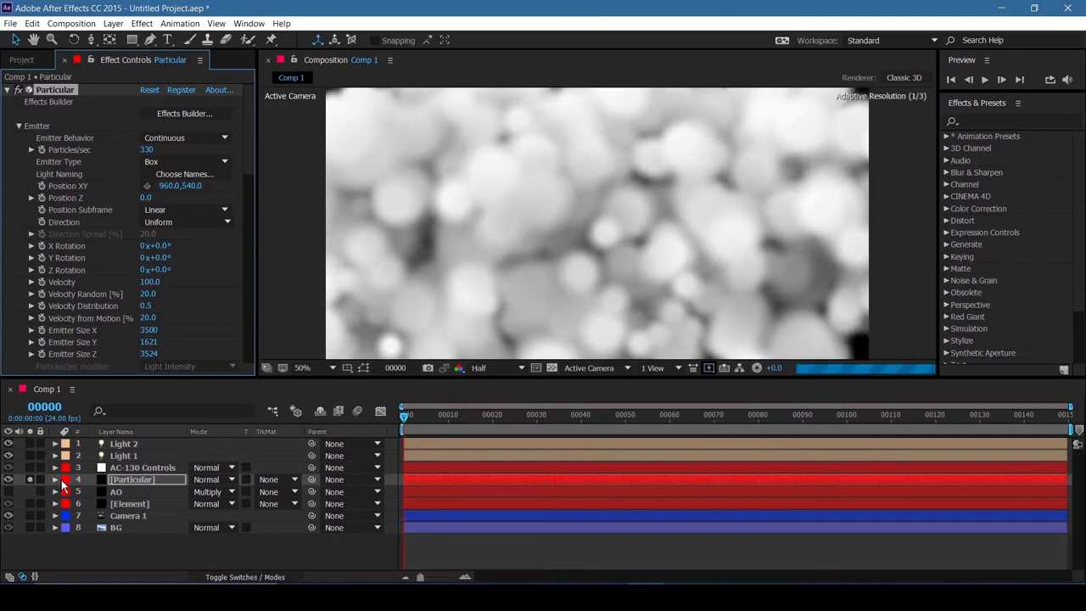
Step: Unsolo the Particular layer, try the Multiply blending mode, and settle on Screen with 27% opacity
left_click(211, 481)
left_click(273, 136)
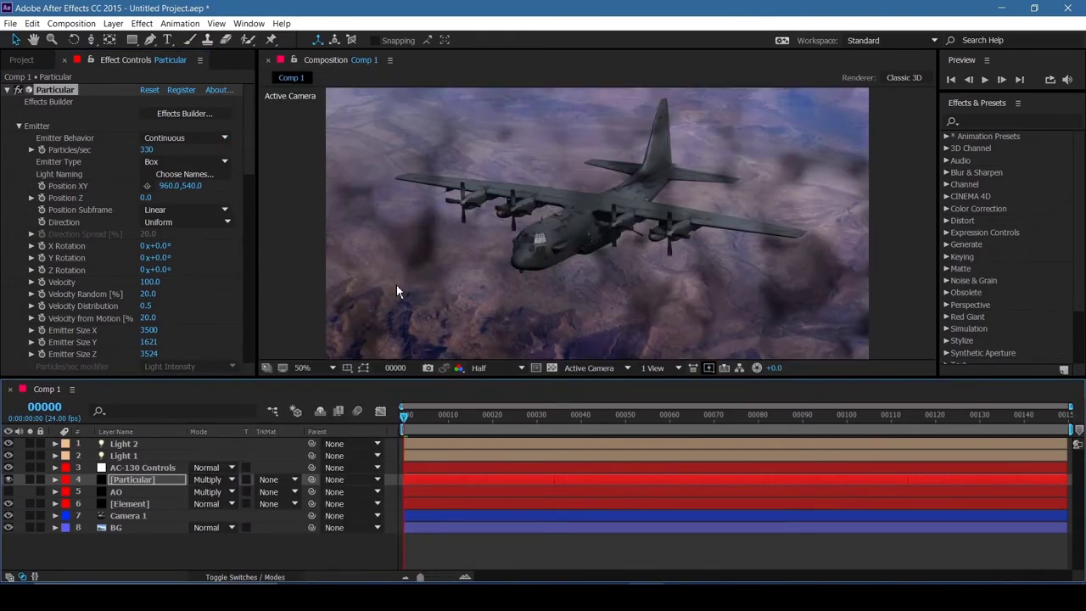
left_click(207, 480)
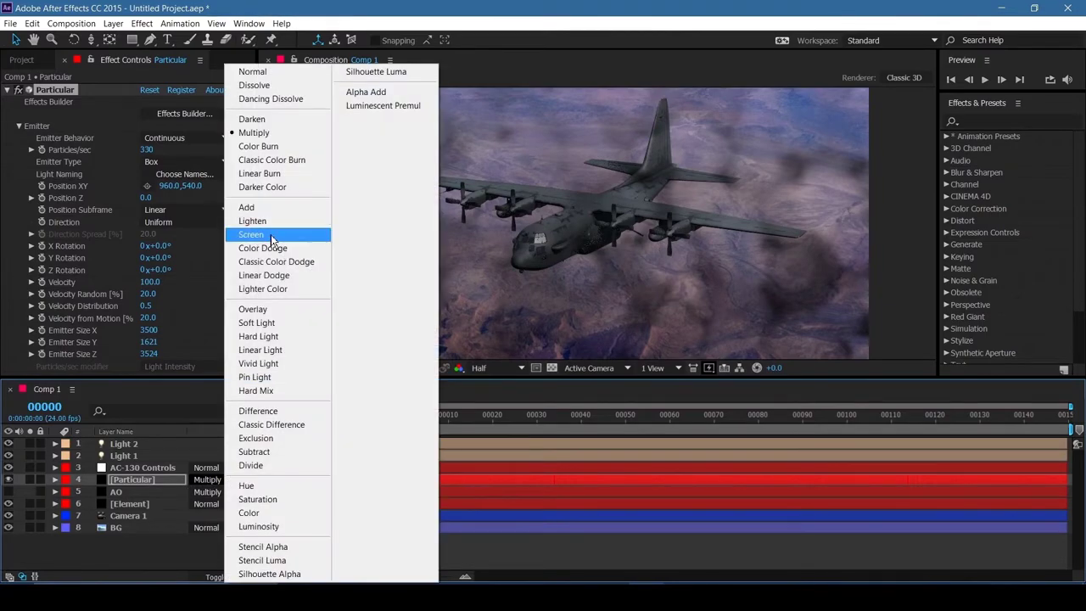
left_click(271, 234)
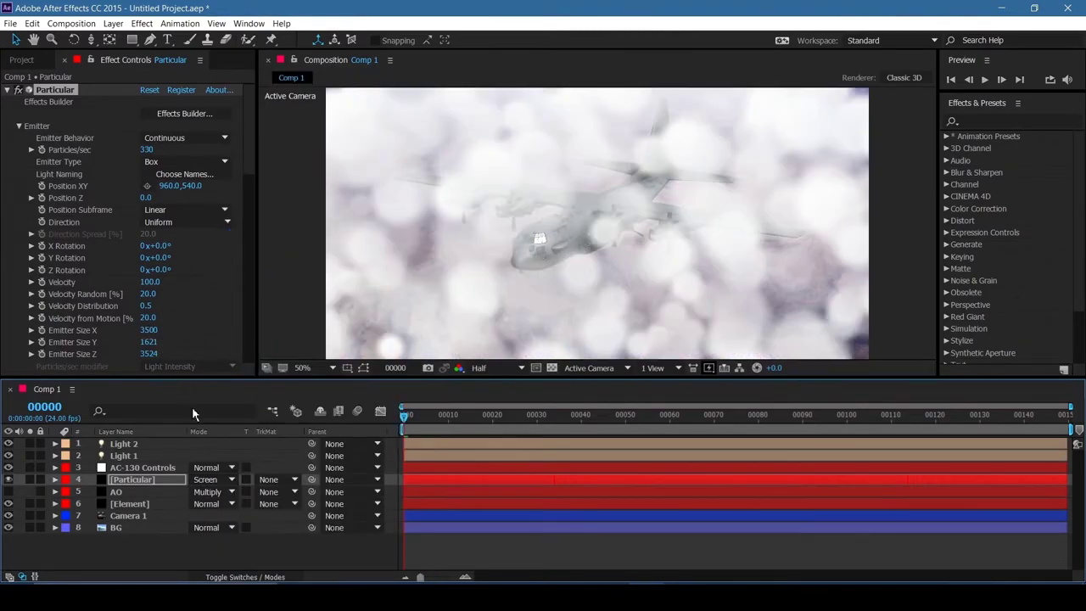
key("t")
left_click_drag(195, 495, 133, 492)
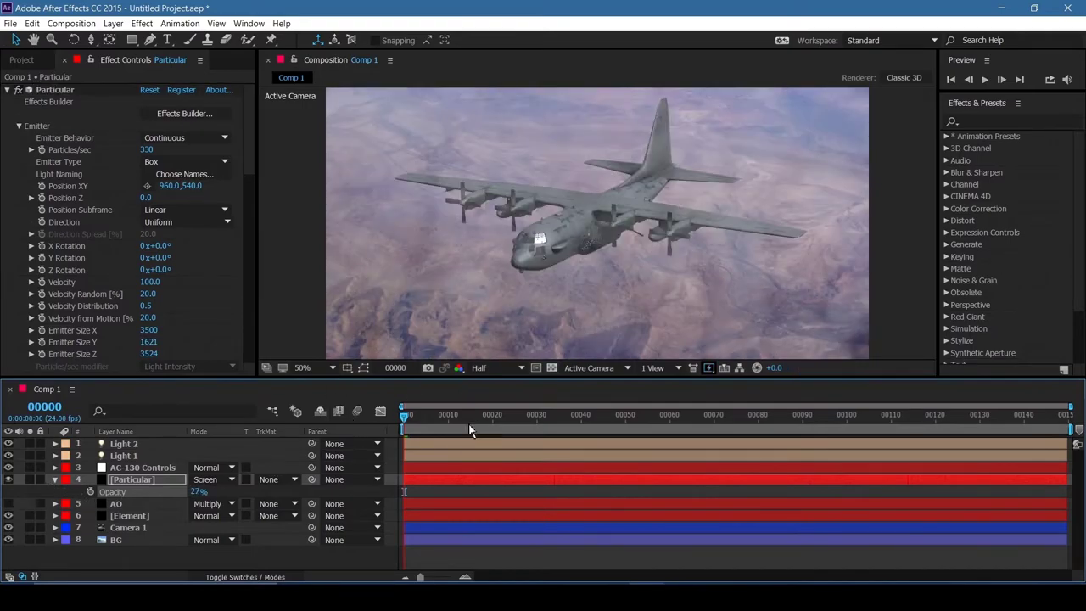
left_click_drag(472, 419, 6, 455)
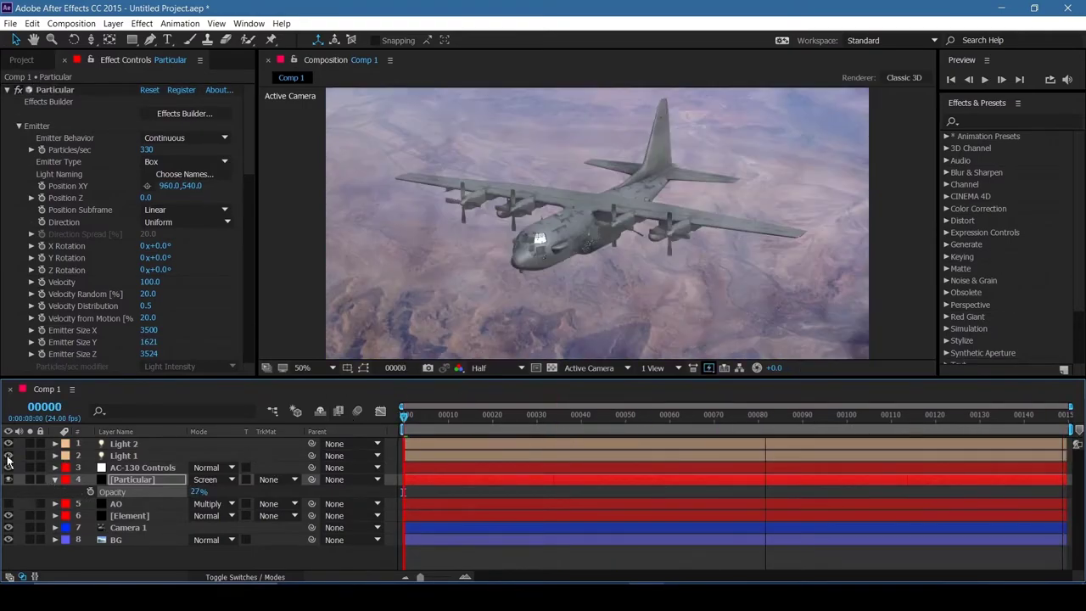
Step: Solo the Particular layer, raise its opacity to 66%, and set the shadowlet's Color Strength to 20
left_click(29, 480)
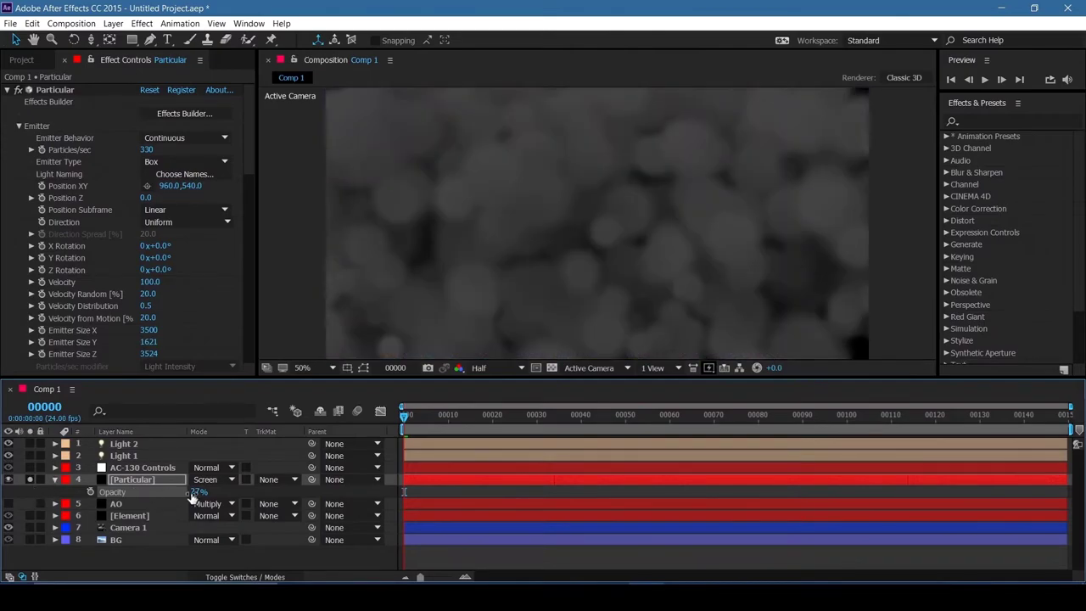
left_click_drag(191, 498, 243, 499)
scroll(191, 303, "down", 10)
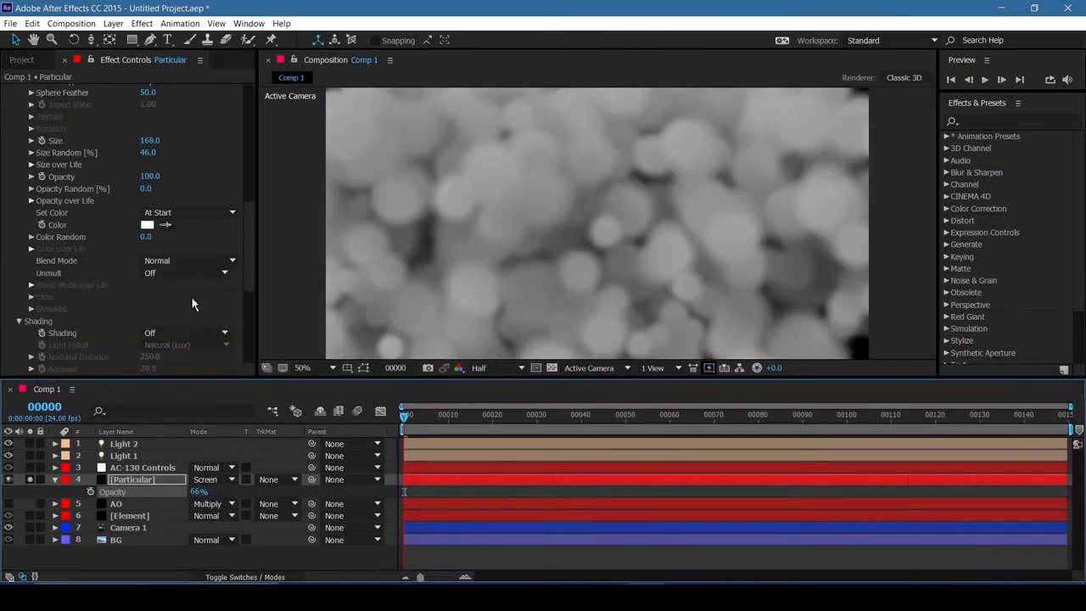
scroll(191, 296, "down", 6)
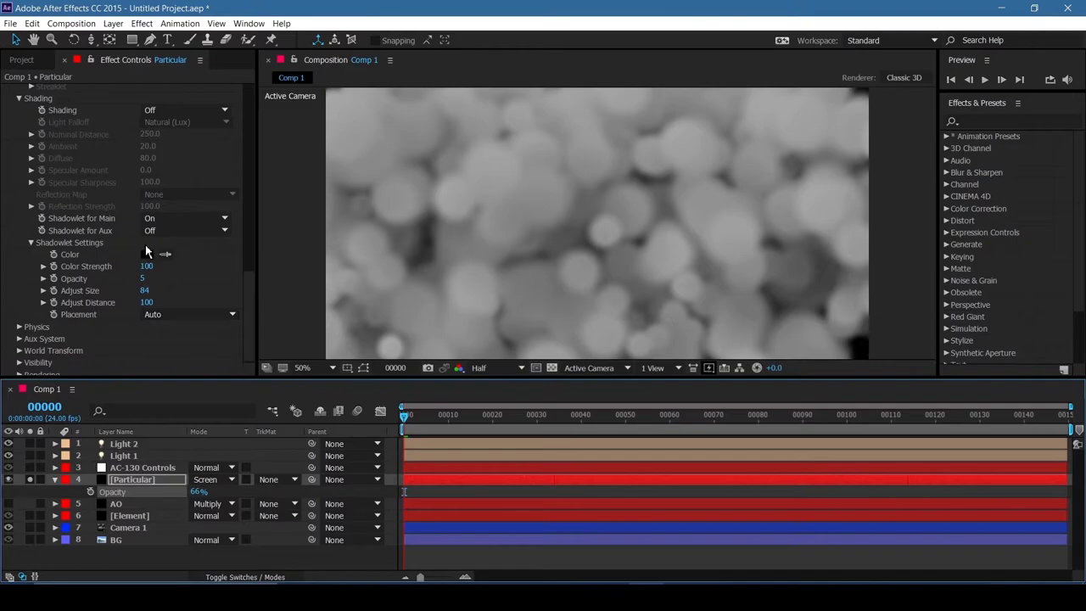
left_click_drag(146, 267, 75, 280)
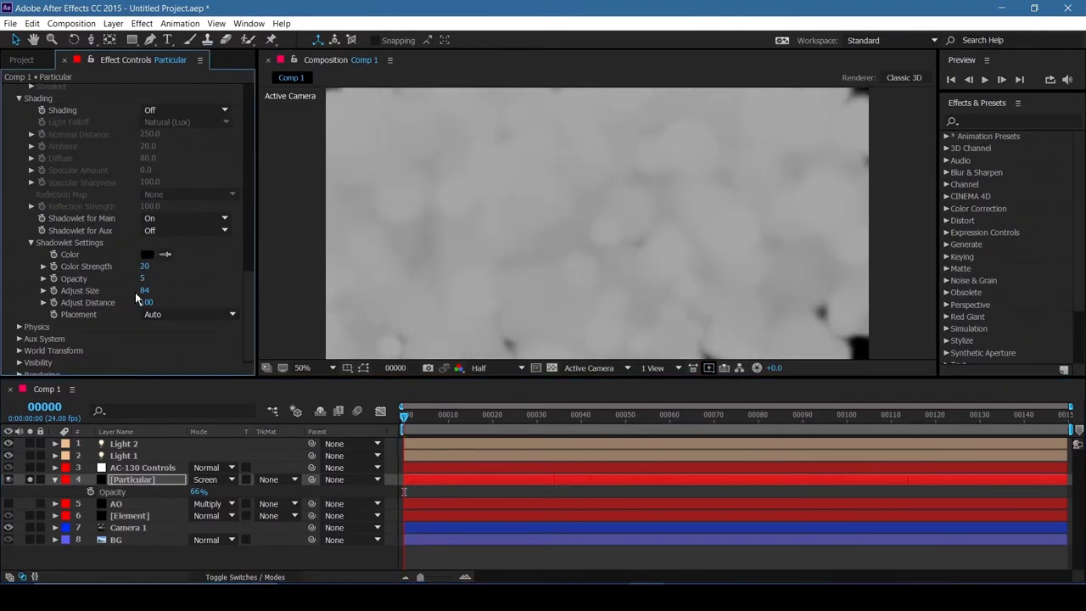
Step: Set Particular's particle Size to 347 and reduce Particles/sec to 70
scroll(162, 299, "up", 8)
scroll(200, 210, "up", 10)
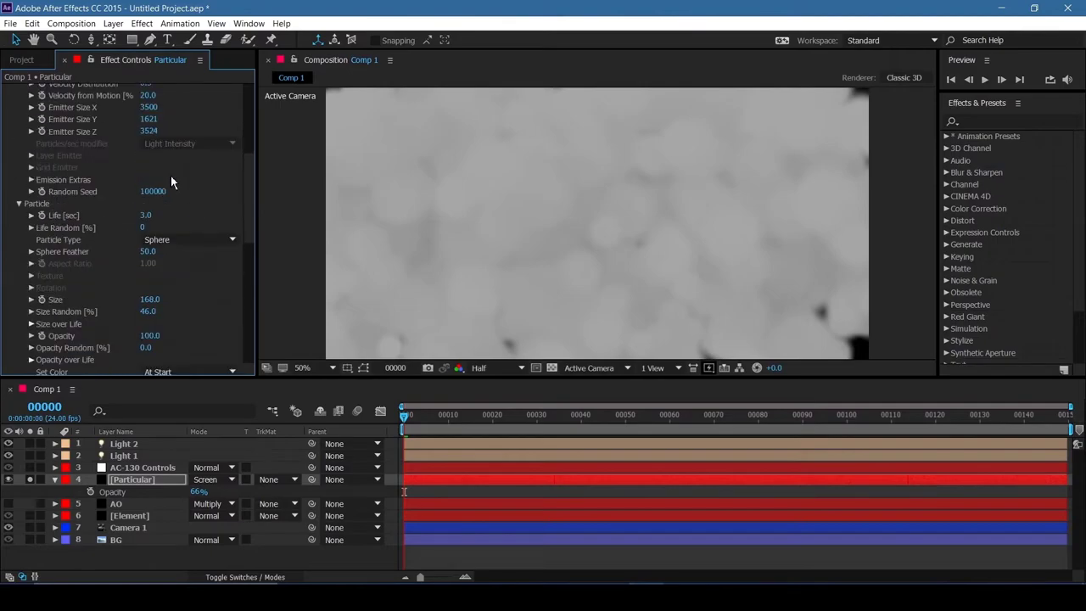
left_click_drag(143, 150, 119, 150)
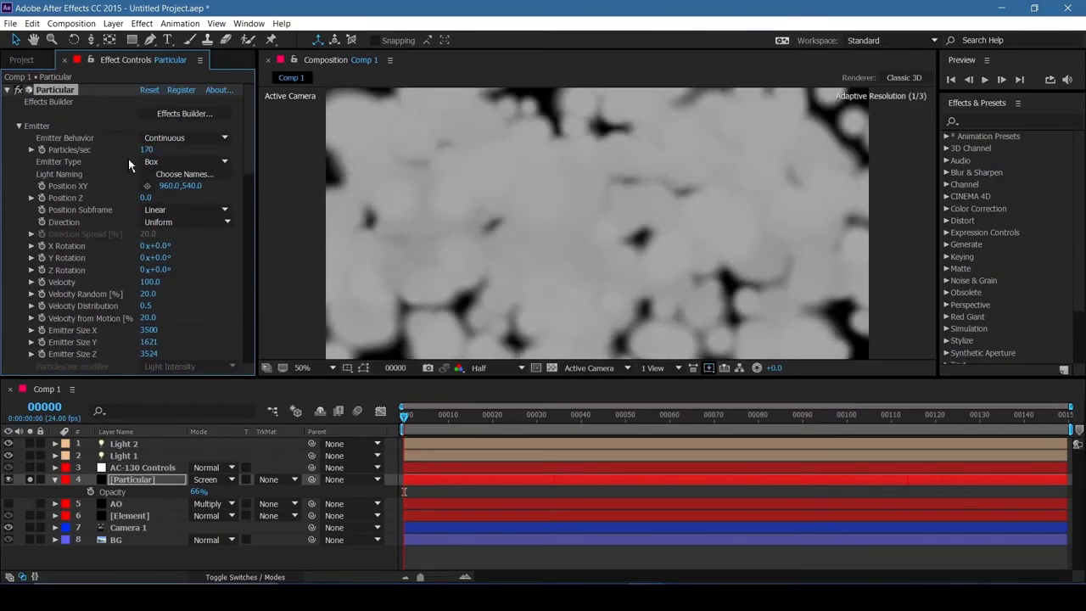
scroll(218, 291, "down", 6)
left_click_drag(151, 303, 303, 325)
scroll(208, 274, "up", 4)
scroll(208, 274, "up", 2)
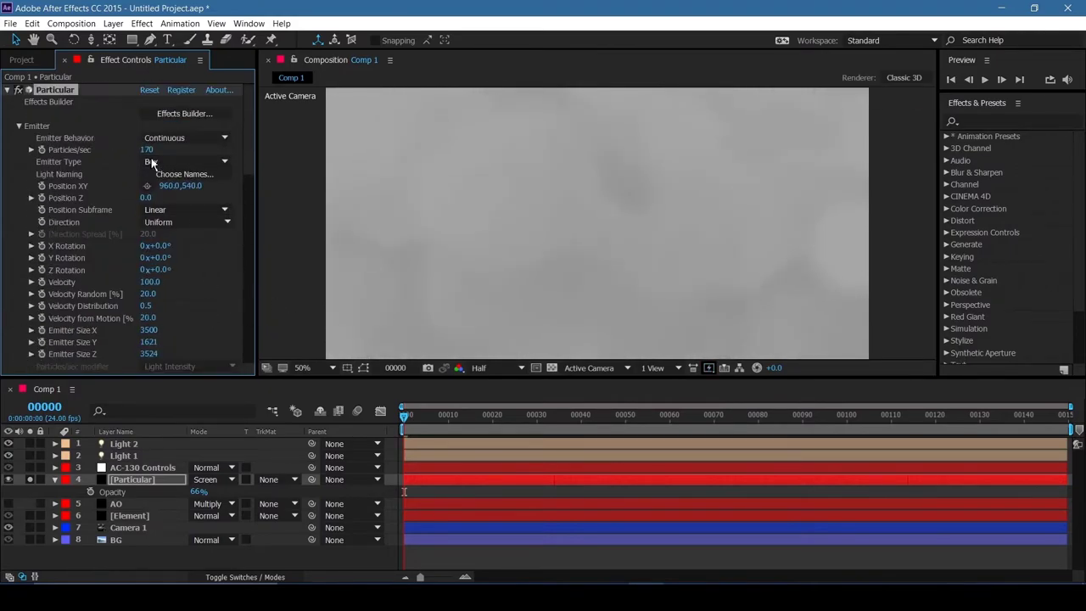
left_click_drag(143, 151, 135, 150)
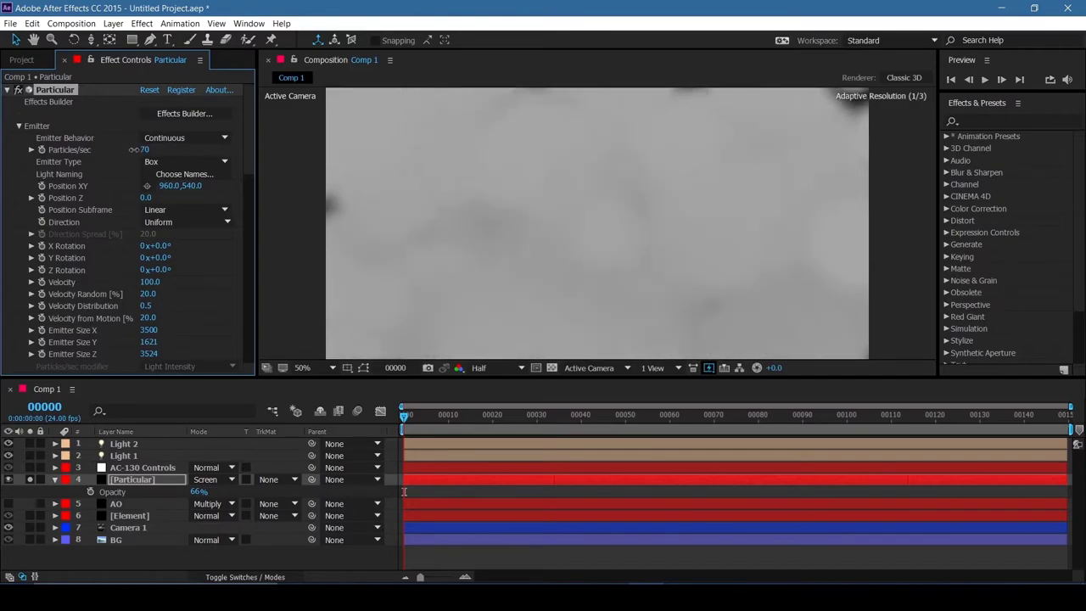
Step: Set the particles' Sphere Feather to 100 and the box emitter's Size Y to 818
scroll(257, 187, "down", 1)
scroll(252, 291, "down", 5)
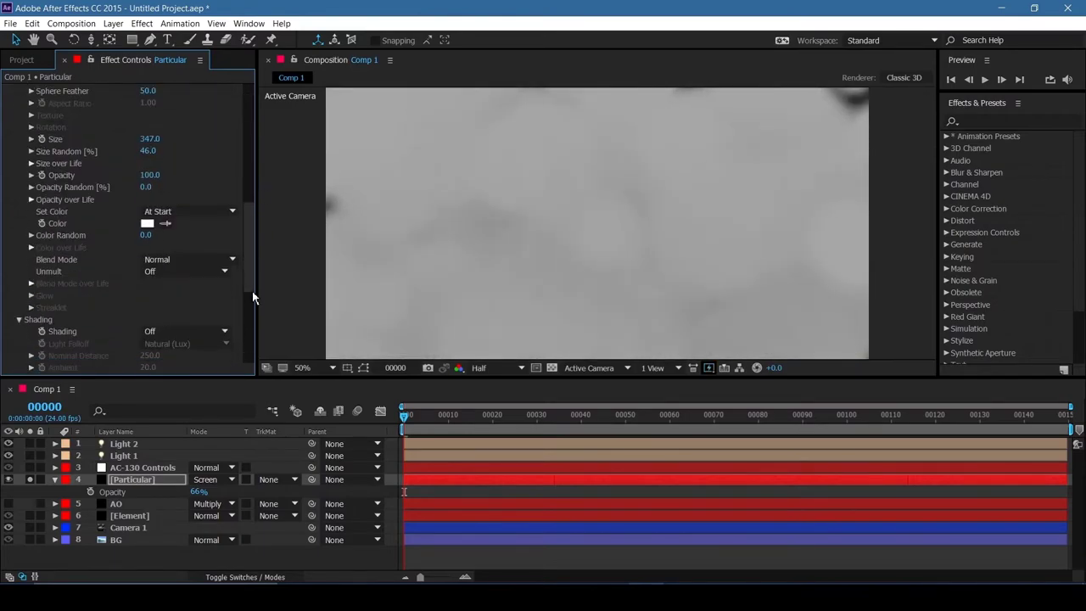
scroll(252, 271, "down", 3)
left_click_drag(146, 206, 256, 216)
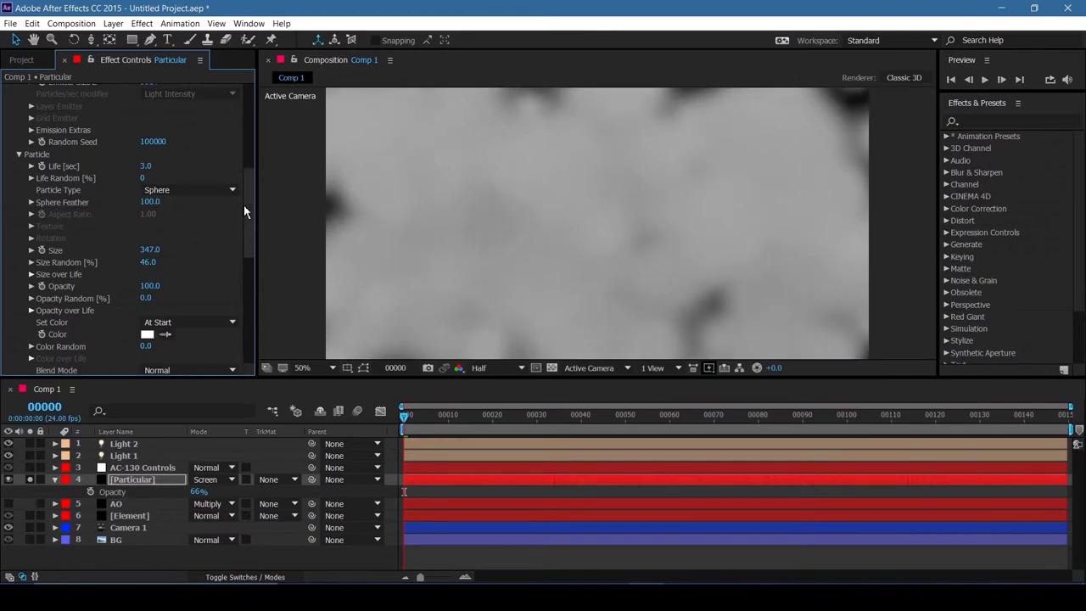
scroll(251, 179, "up", 8)
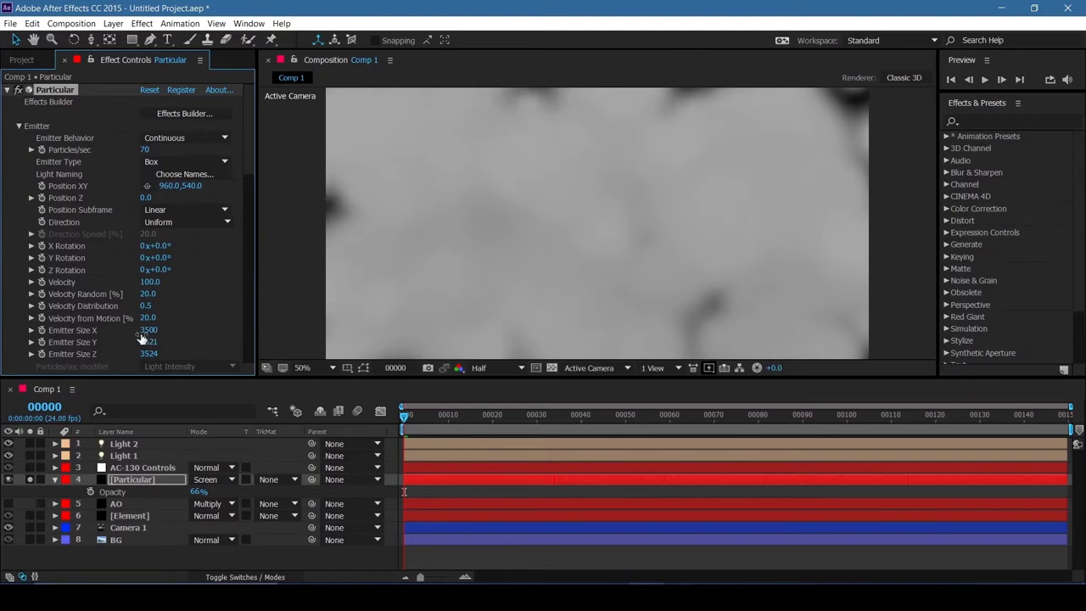
left_click_drag(115, 338, 10, 359)
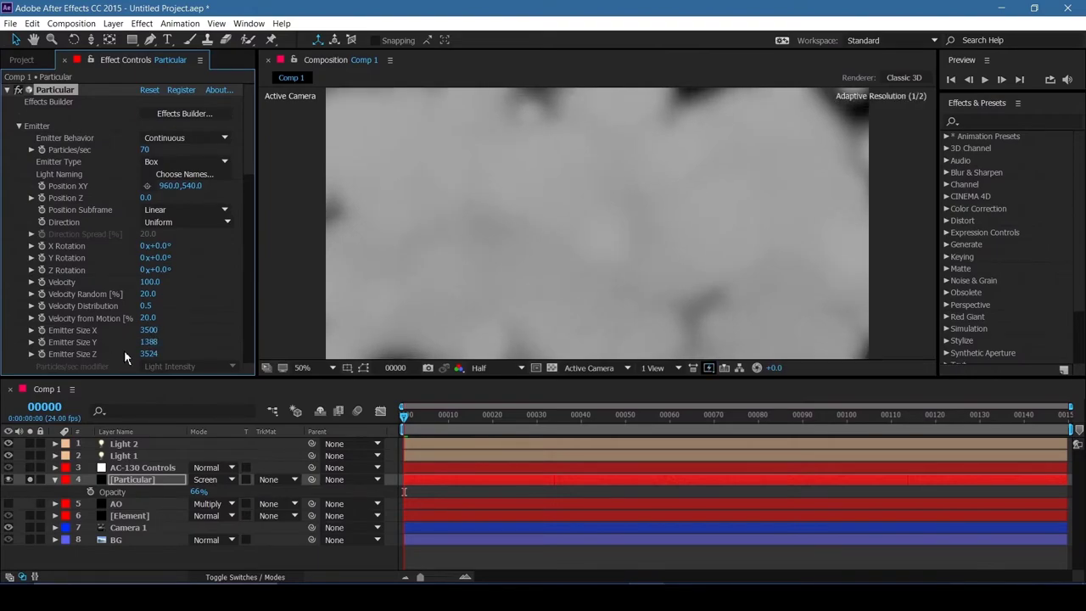
left_click_drag(137, 341, 88, 324)
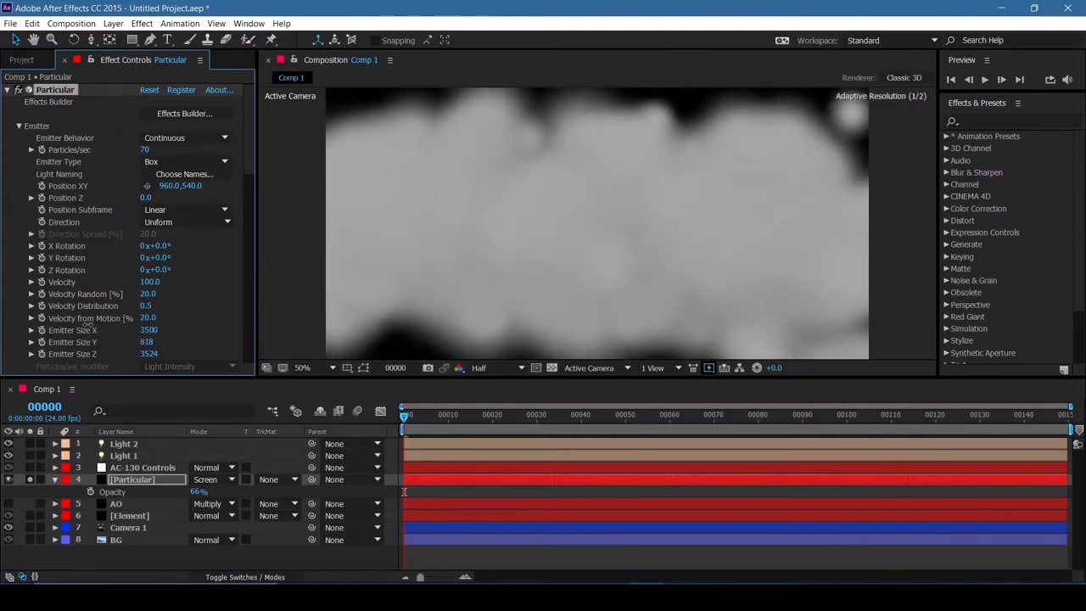
Step: Unsolo the Particular layer, set its blending mode to Normal, and lower its opacity to 17%
left_click(31, 480)
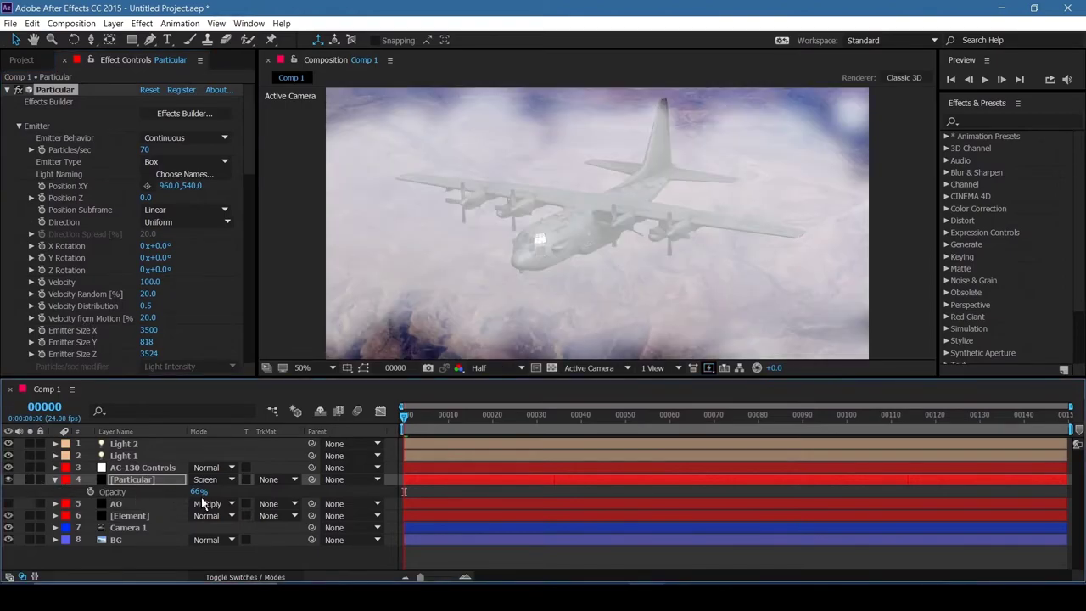
left_click(199, 480)
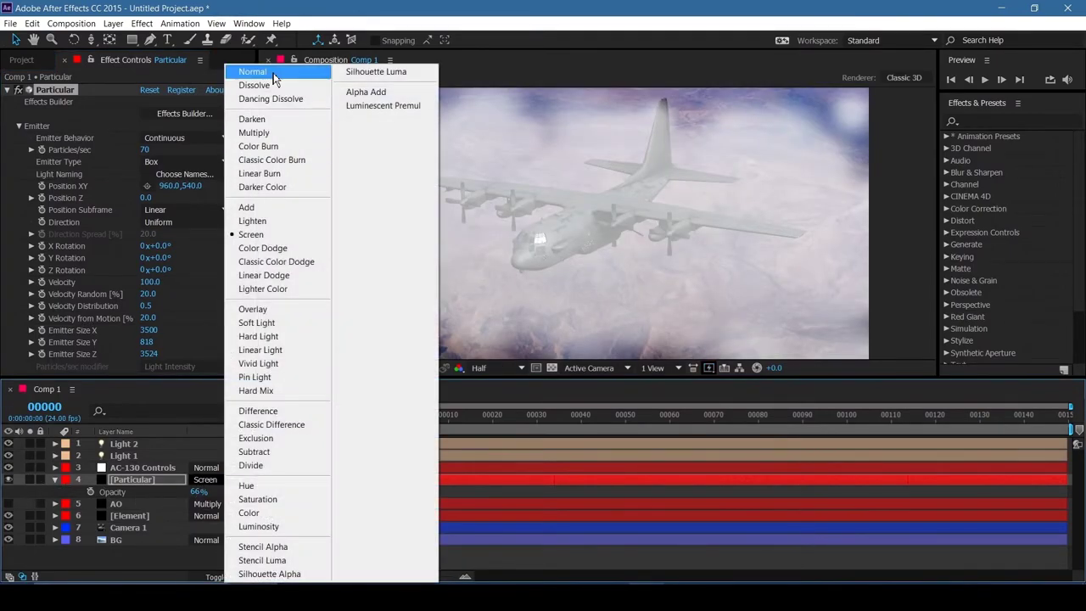
left_click(250, 75)
left_click_drag(197, 491, 156, 492)
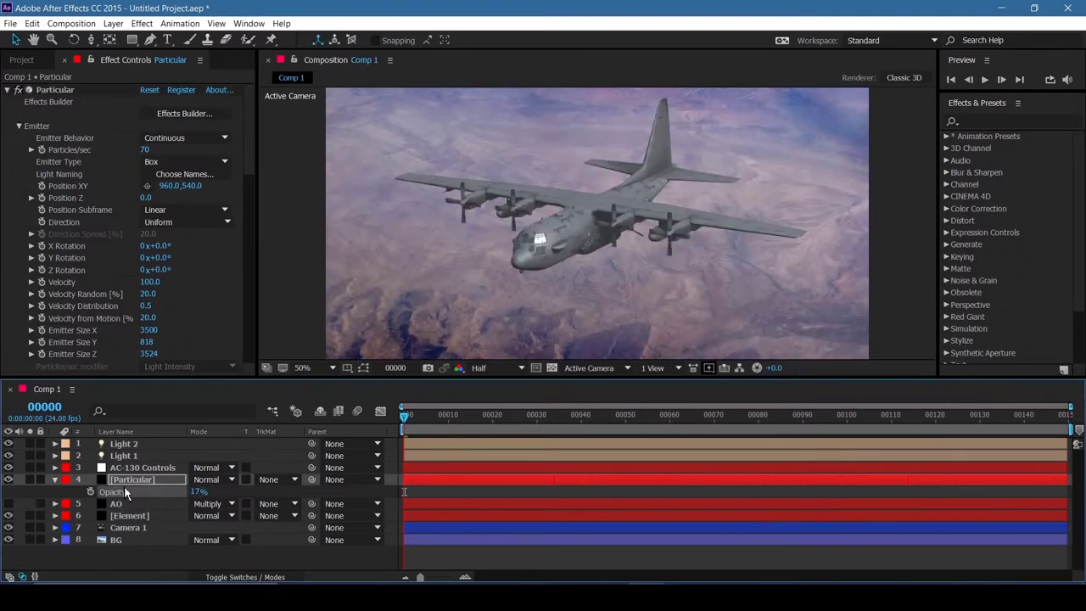
Step: Set Emitter Size Y to 1056 and preview the soloed Particular layer from the first frame
left_click_drag(148, 343, 360, 388)
left_click(358, 411)
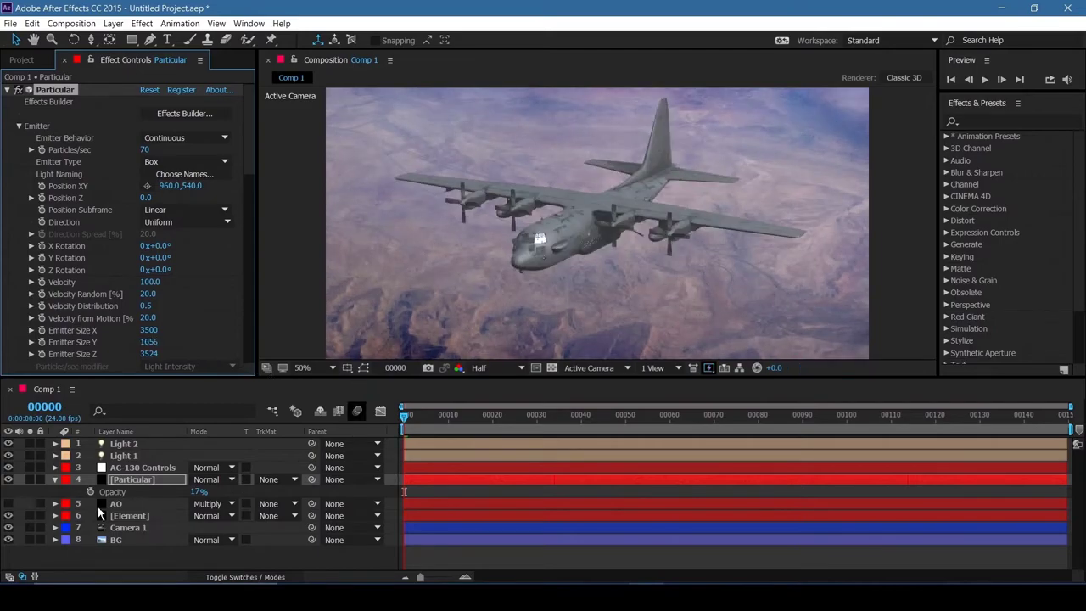
left_click_drag(442, 421, 1064, 425)
key("Home")
left_click(30, 481)
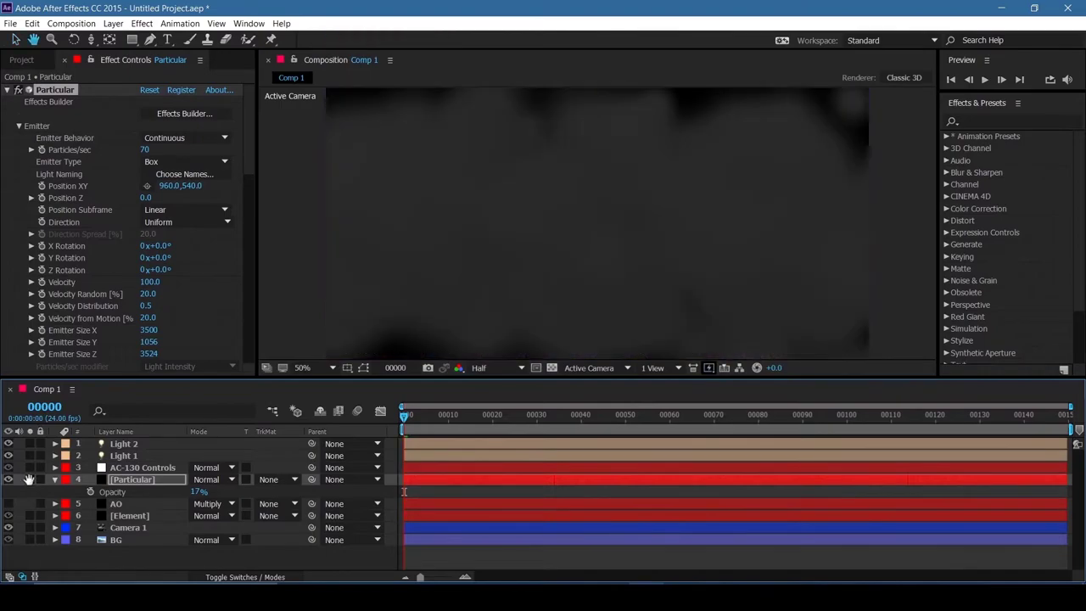
key("space")
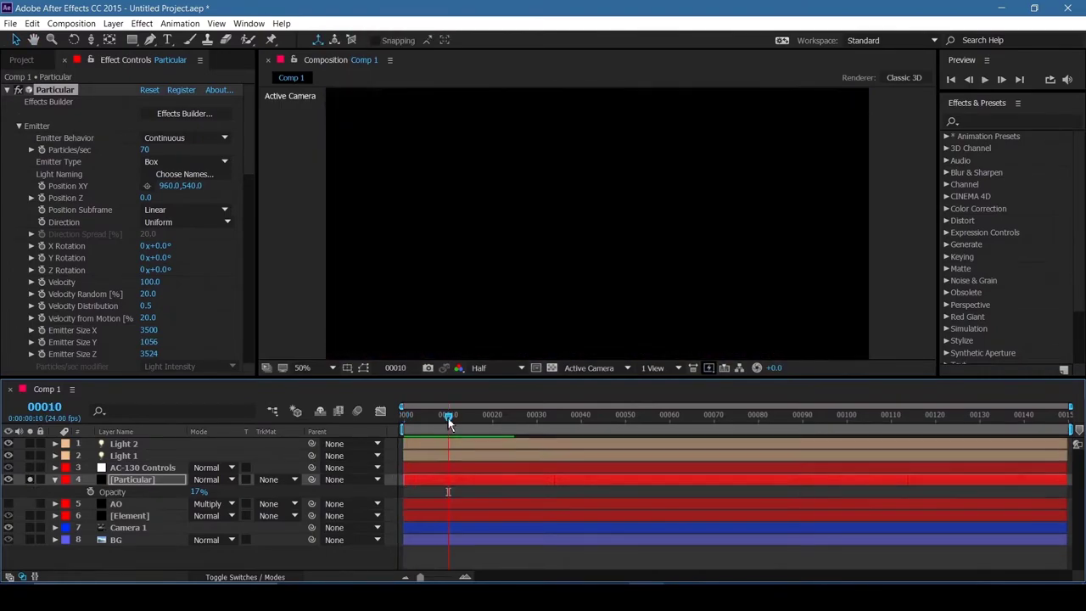
key("space")
Step: Create a spot light named Emitter with 0% intensity and Casts Shadows disabled
left_click(113, 23)
mouse_move(124, 40)
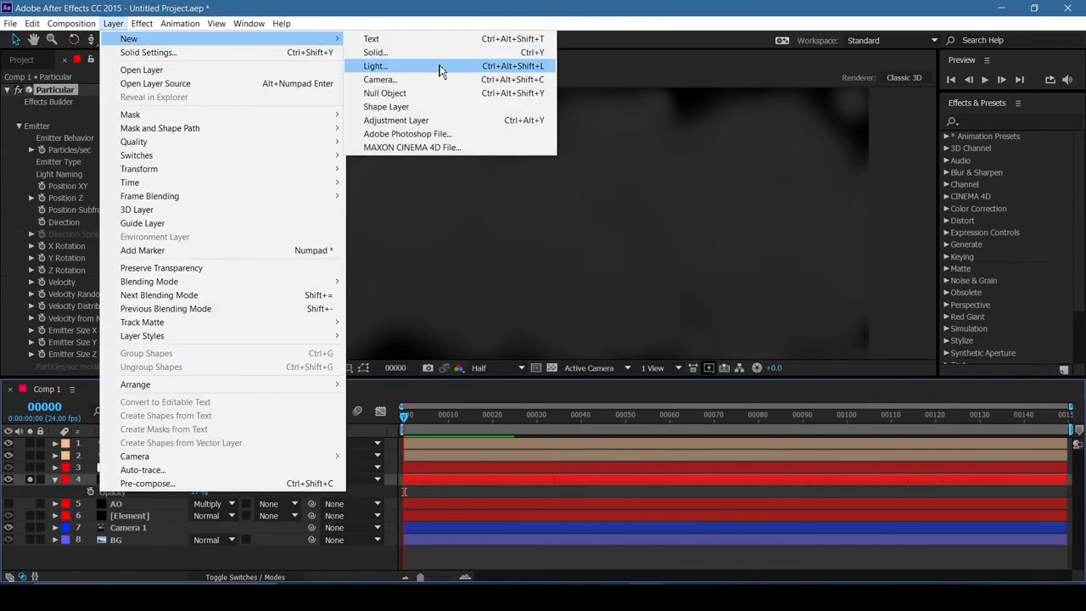
left_click(439, 66)
left_click(247, 207)
left_click(238, 238)
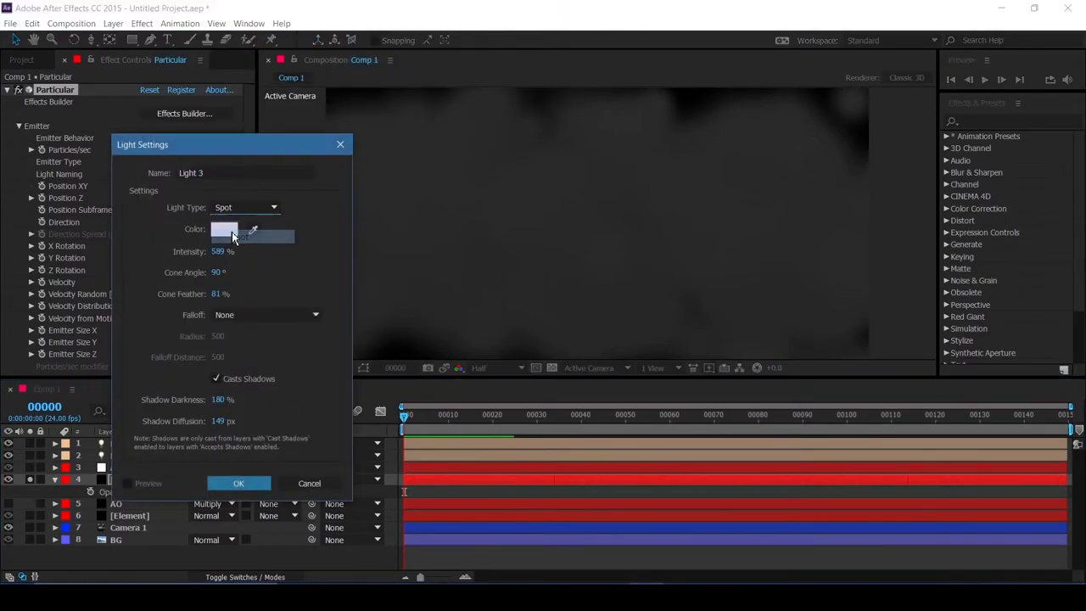
left_click(218, 252)
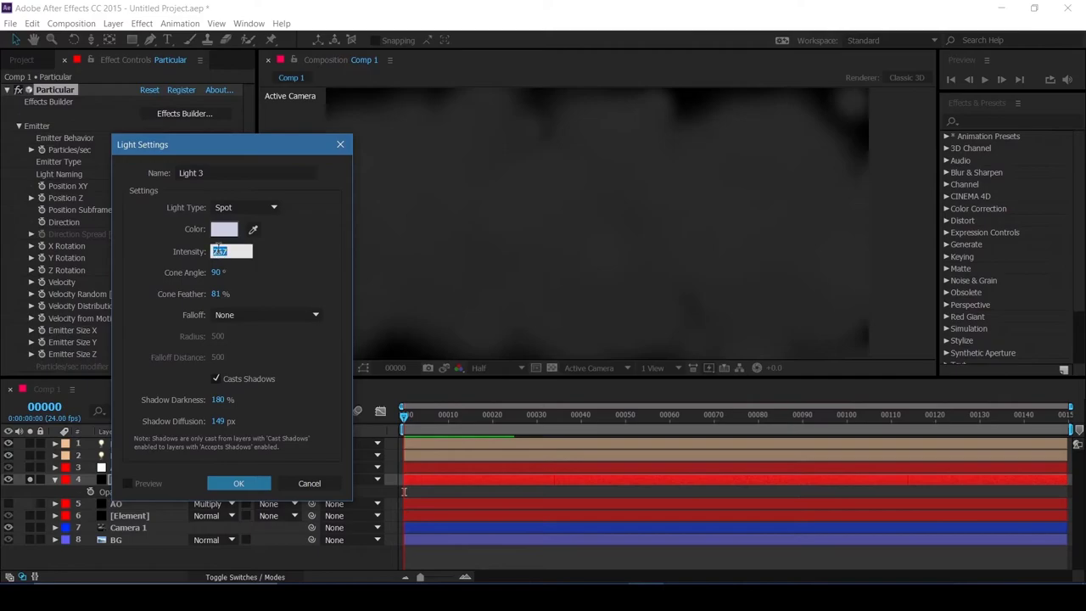
type("0")
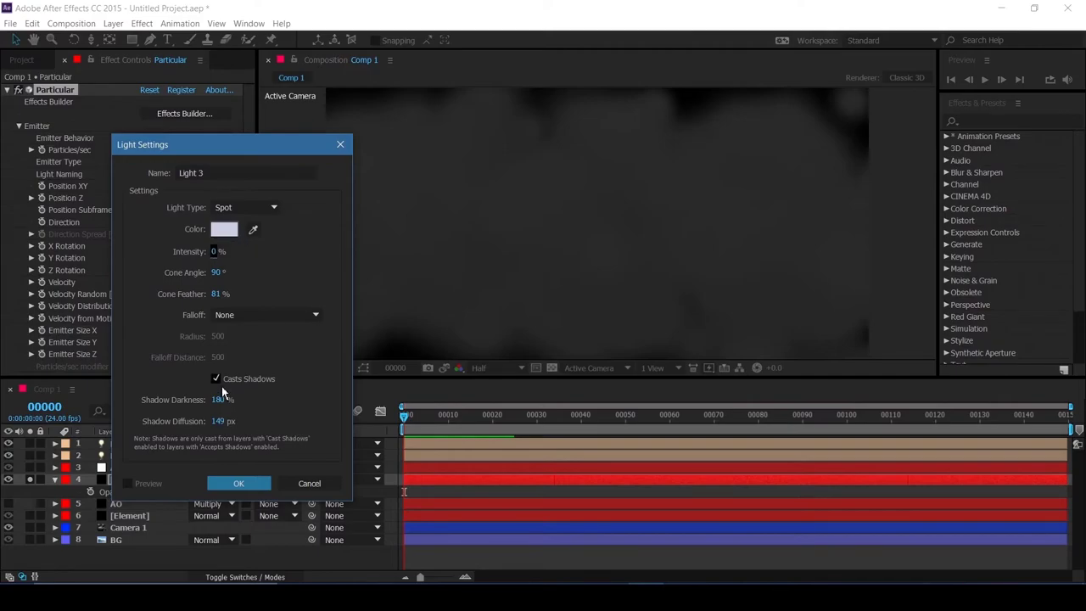
left_click(219, 381)
left_click(217, 172)
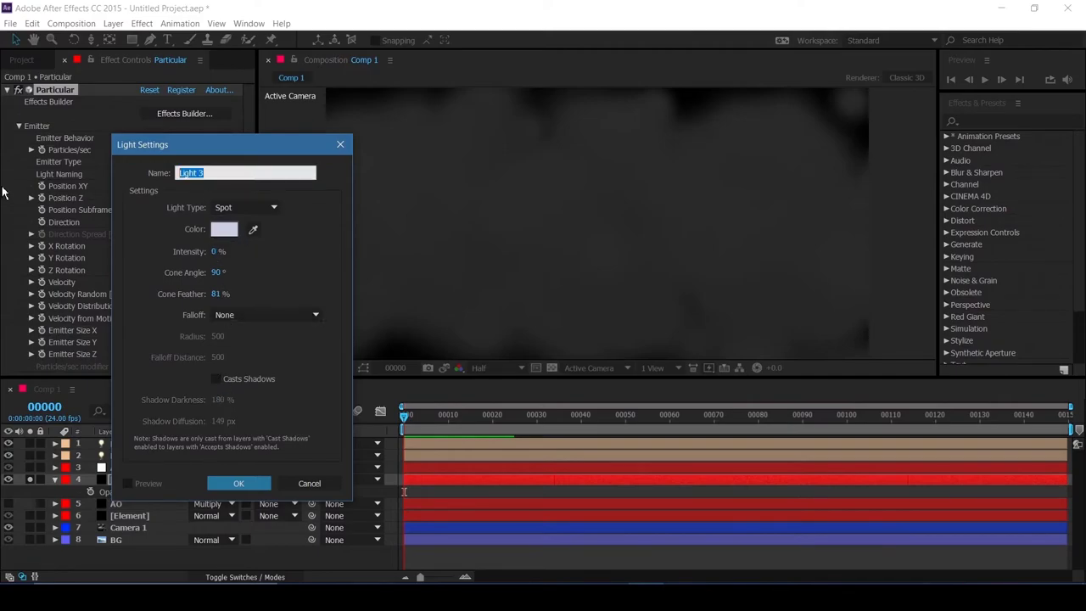
type("Emitter")
key("Return")
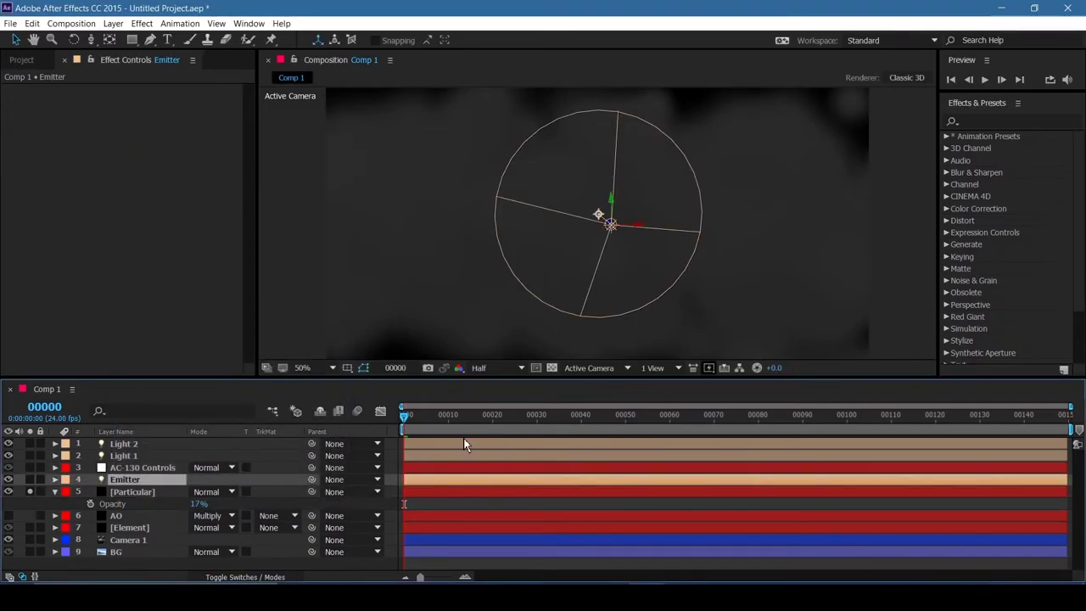
Step: Unsolo the Particular layer, check the full scene around frame 29, and select the Emitter light at frame 0
left_click_drag(501, 417, 533, 417)
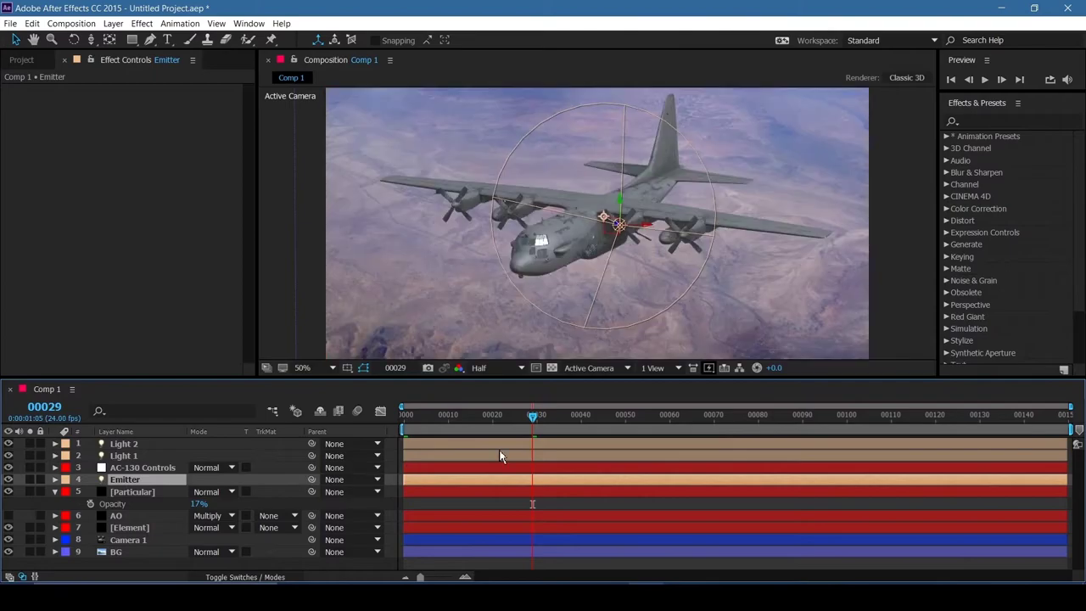
key("space")
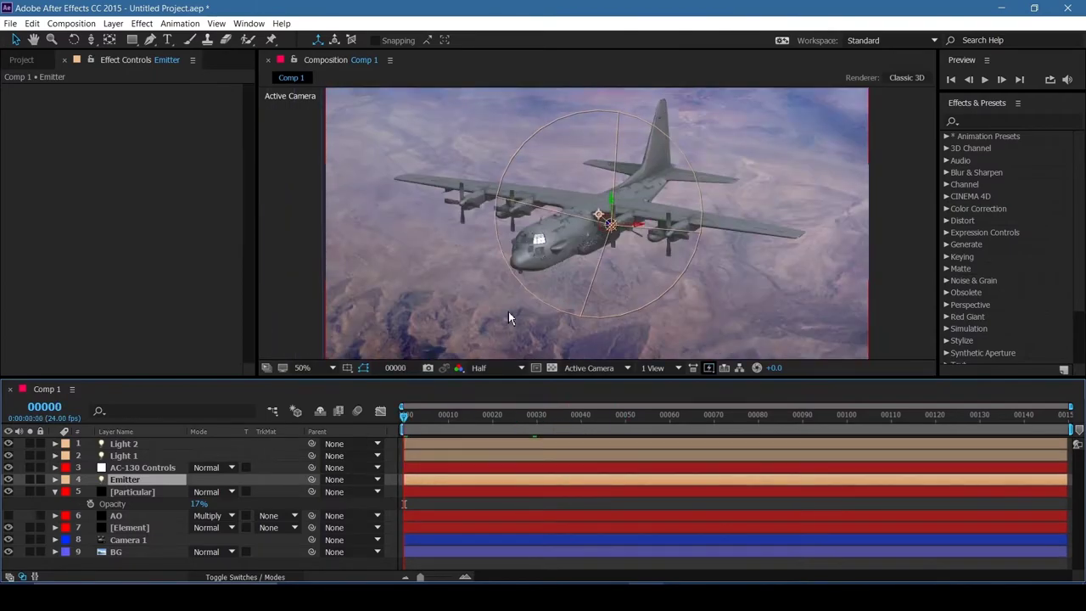
left_click(159, 491)
left_click(146, 481)
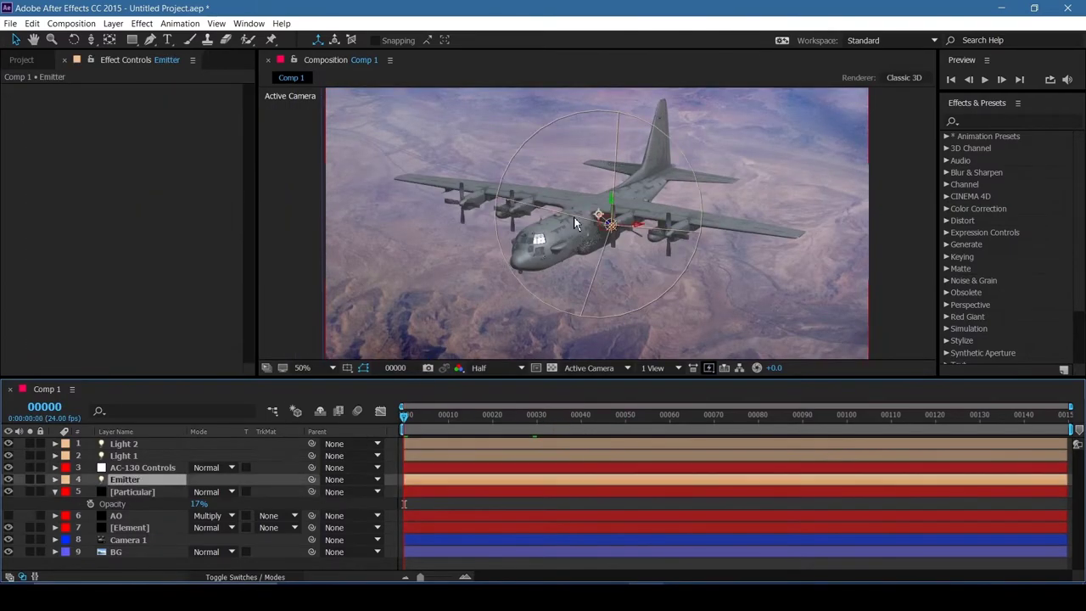
left_click(619, 236)
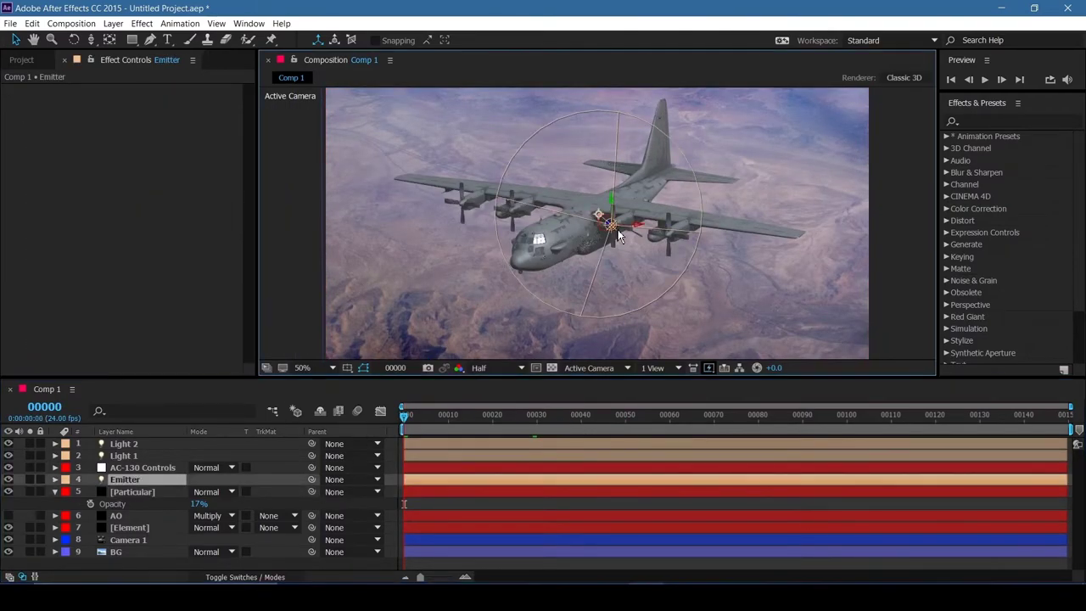
Step: Split the composition into two views, with the Top view beside Active Camera, and enlarge the Top view
left_click(659, 368)
left_click(672, 397)
left_click(478, 280)
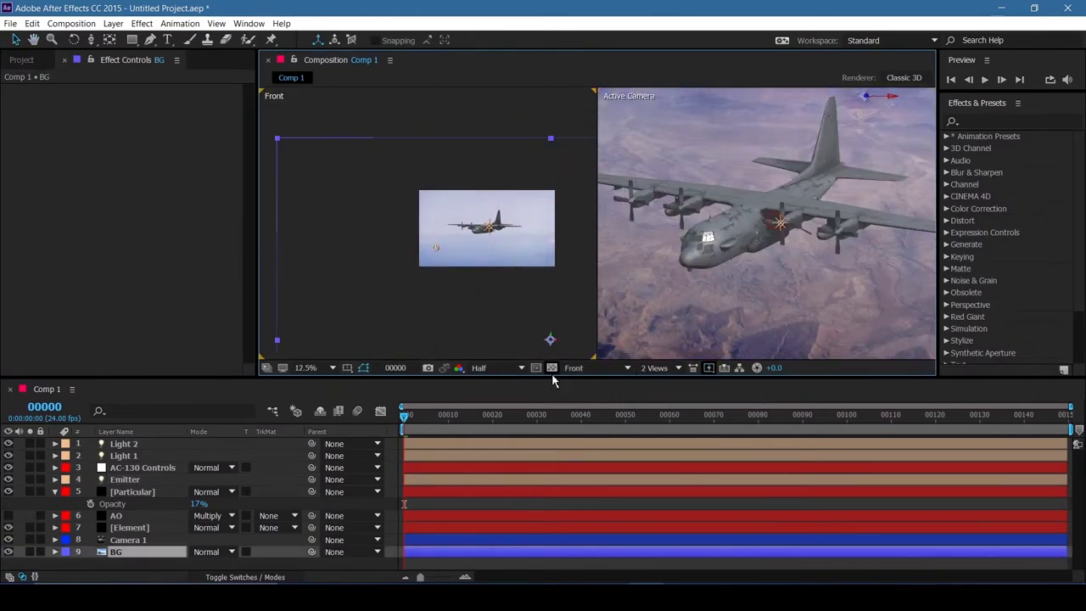
left_click(586, 368)
left_click(588, 433)
left_click(594, 367)
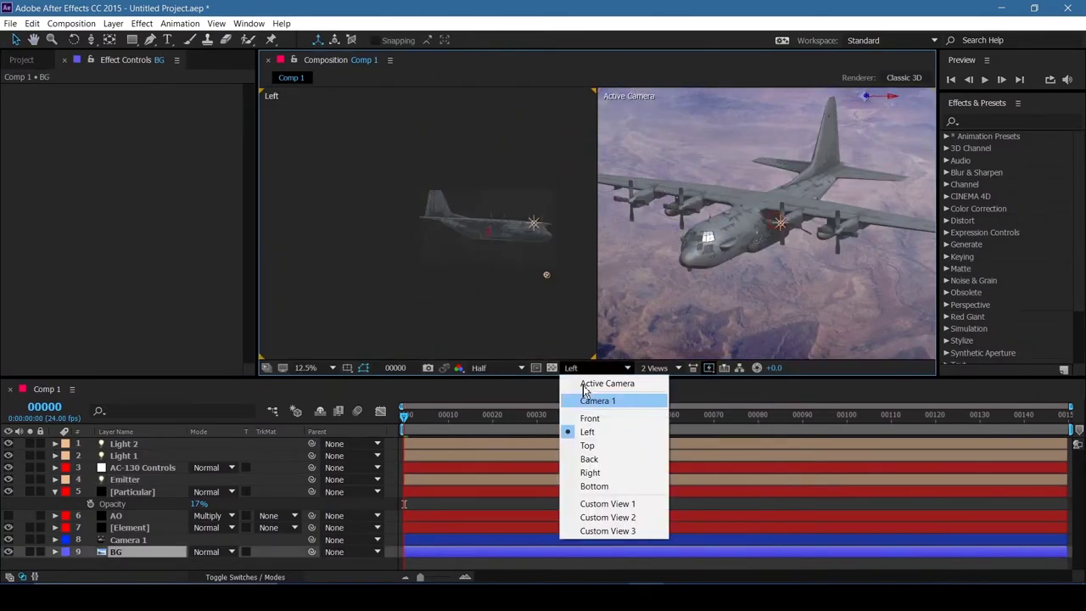
left_click(588, 445)
scroll(453, 319, "up", 2)
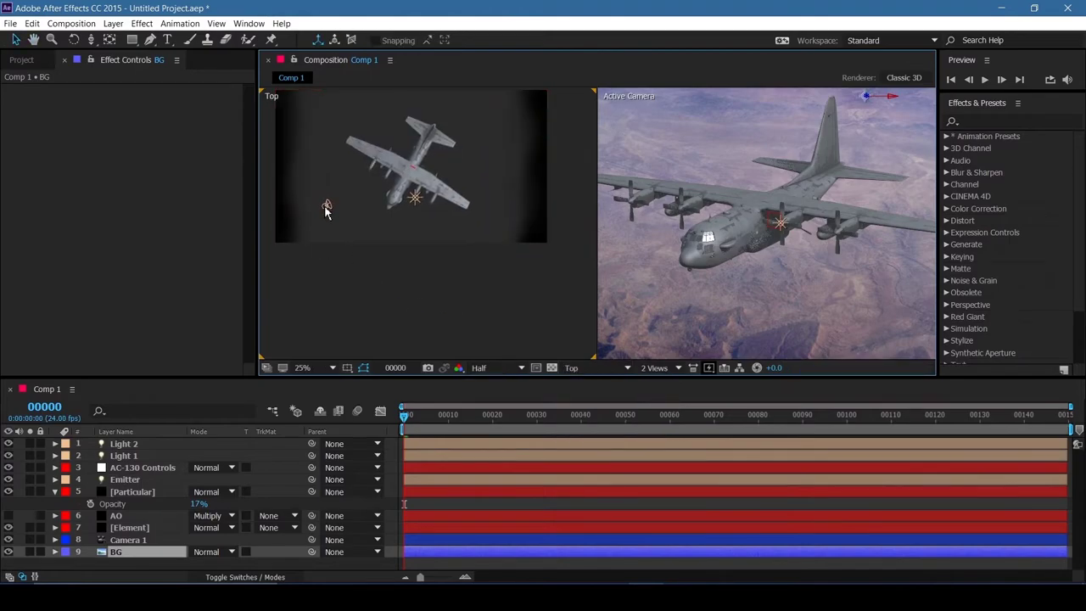
Step: Move the Emitter light well ahead of the aircraft in the Top view, and return to the single Active Camera view
left_click(313, 316)
left_click(415, 174)
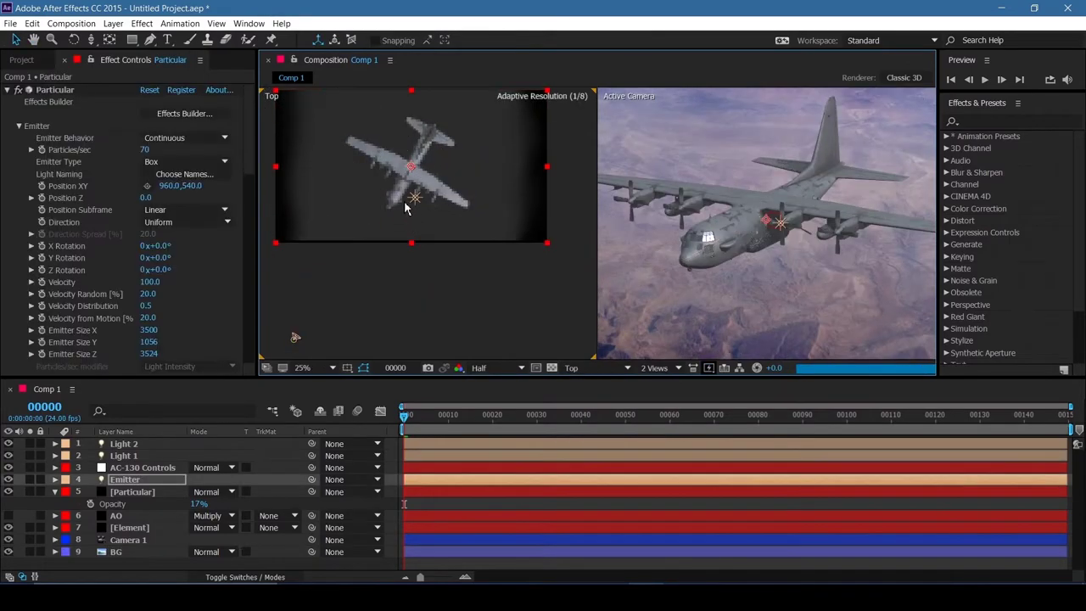
left_click(295, 338)
left_click_drag(415, 167, 401, 180)
left_click(696, 306)
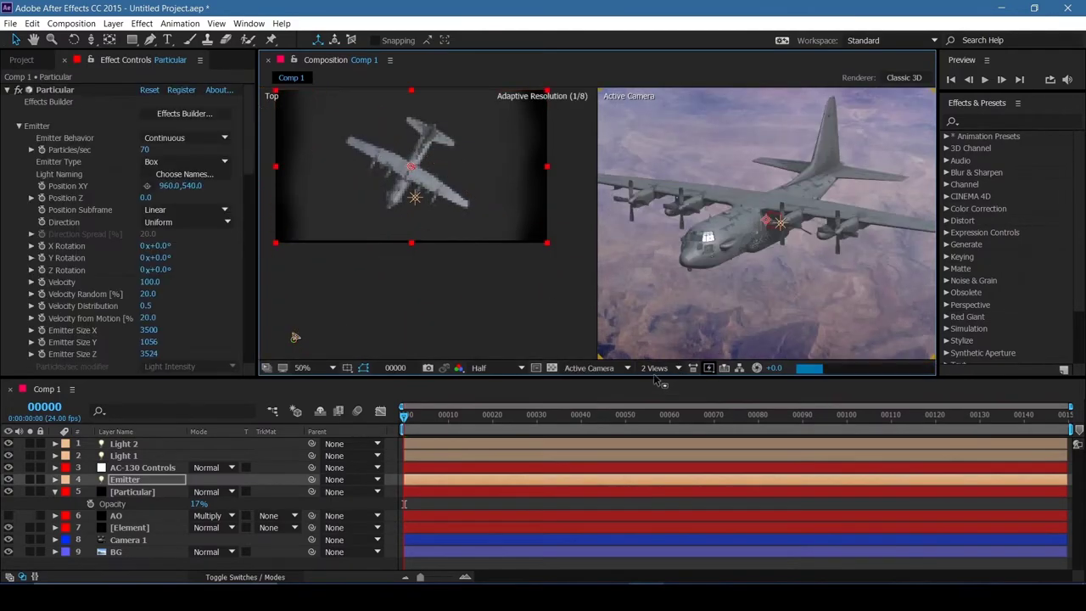
left_click(658, 368)
left_click(667, 384)
left_click(126, 481)
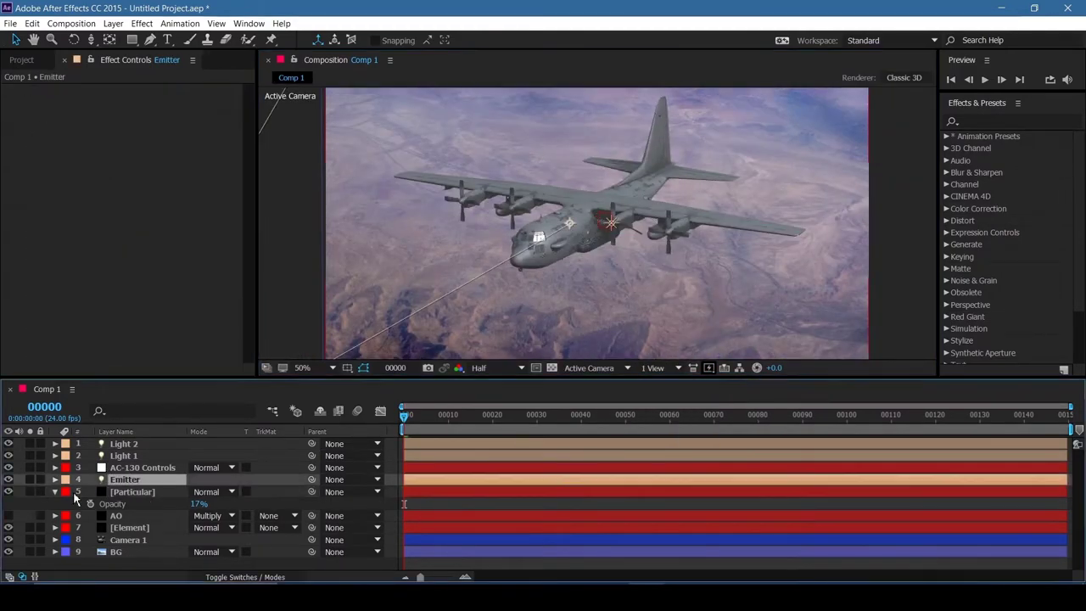
Step: Solo the Particular and Emitter layers and set Particular's emitter type to Light(s)
left_click(56, 504)
left_click(129, 493)
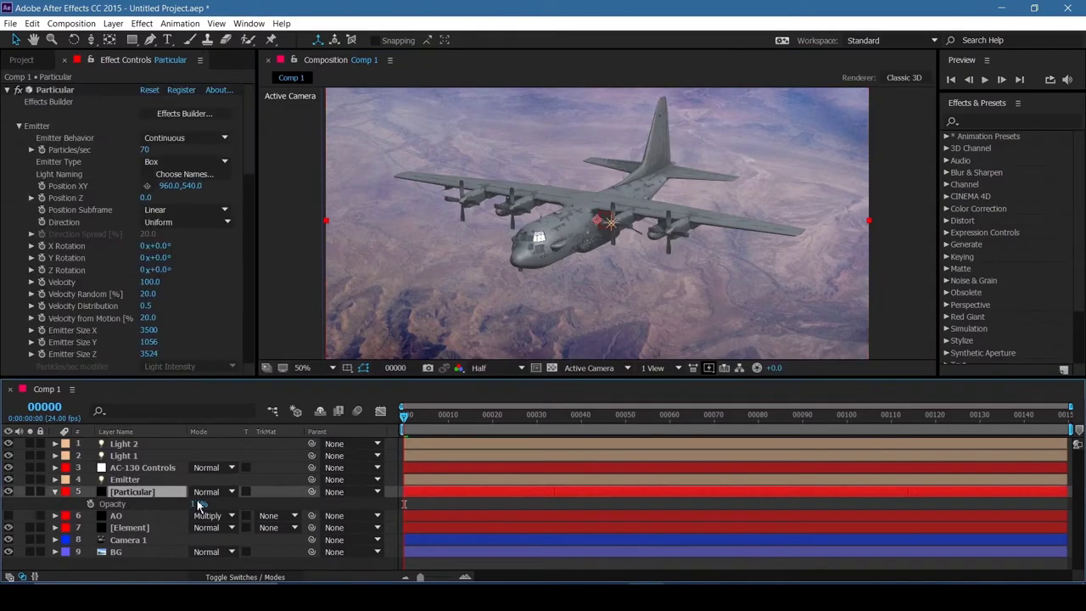
left_click(179, 139)
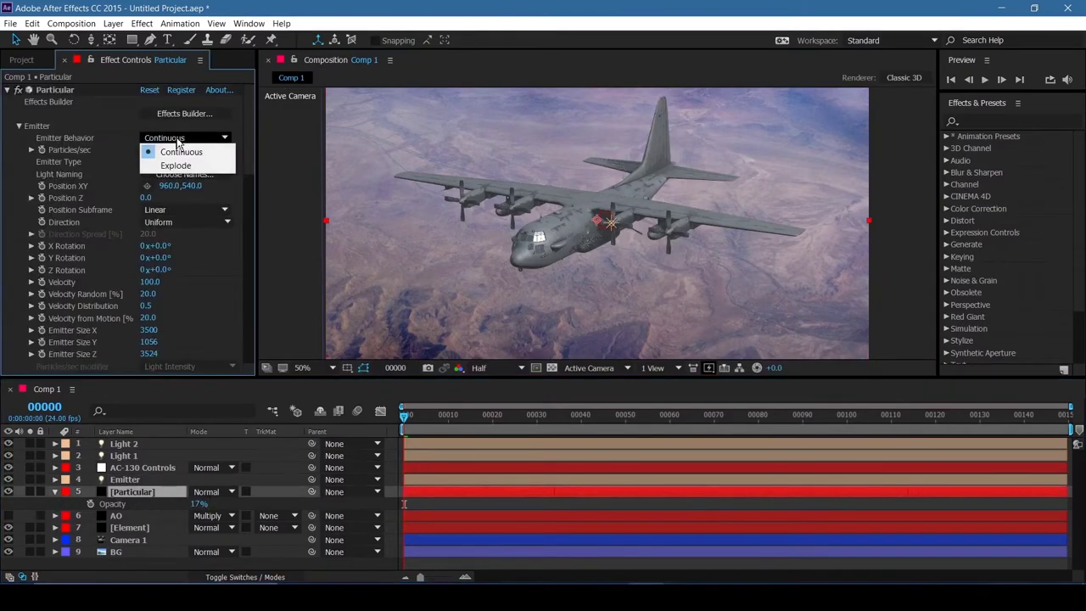
left_click(31, 493)
left_click(30, 479)
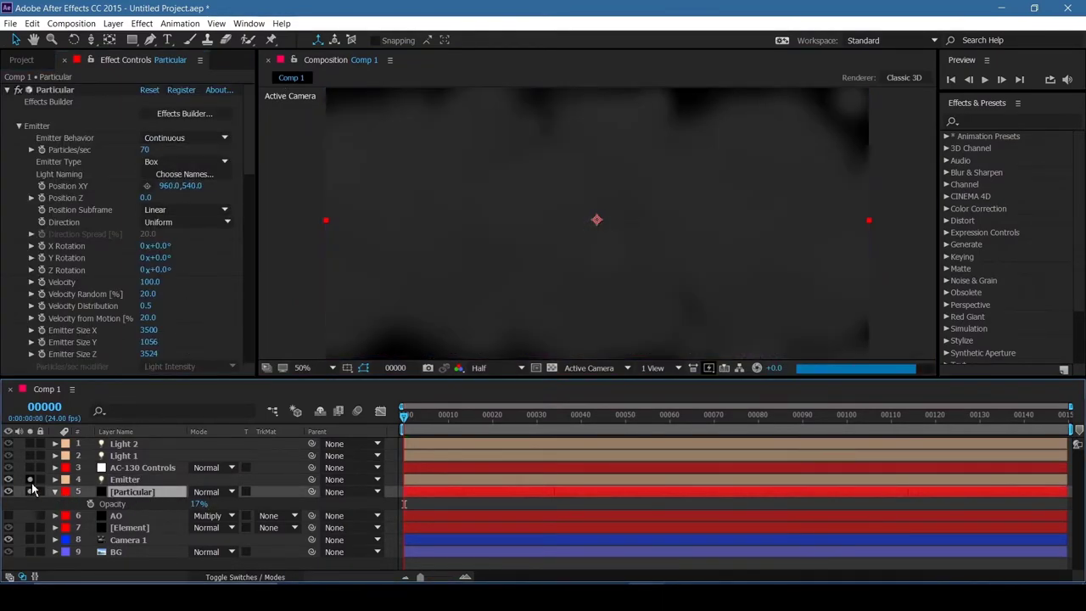
left_click(186, 163)
left_click(174, 230)
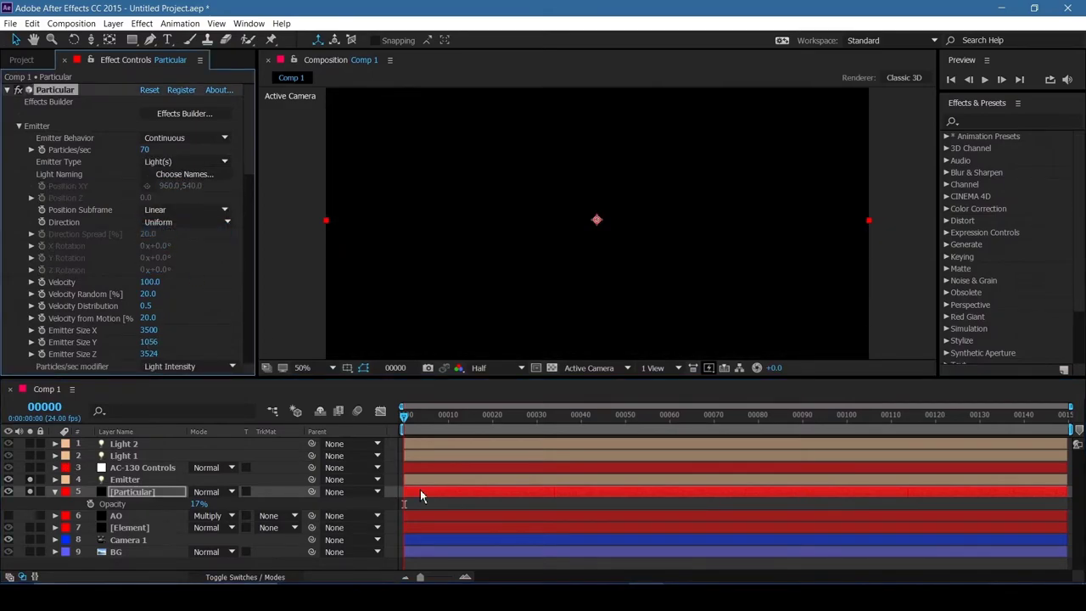
Step: At frame 18, set the Particular layer's opacity to 100%
left_click_drag(407, 416, 484, 418)
left_click_drag(200, 504, 272, 504)
scroll(486, 289, "down", 1)
scroll(487, 288, "up", 1)
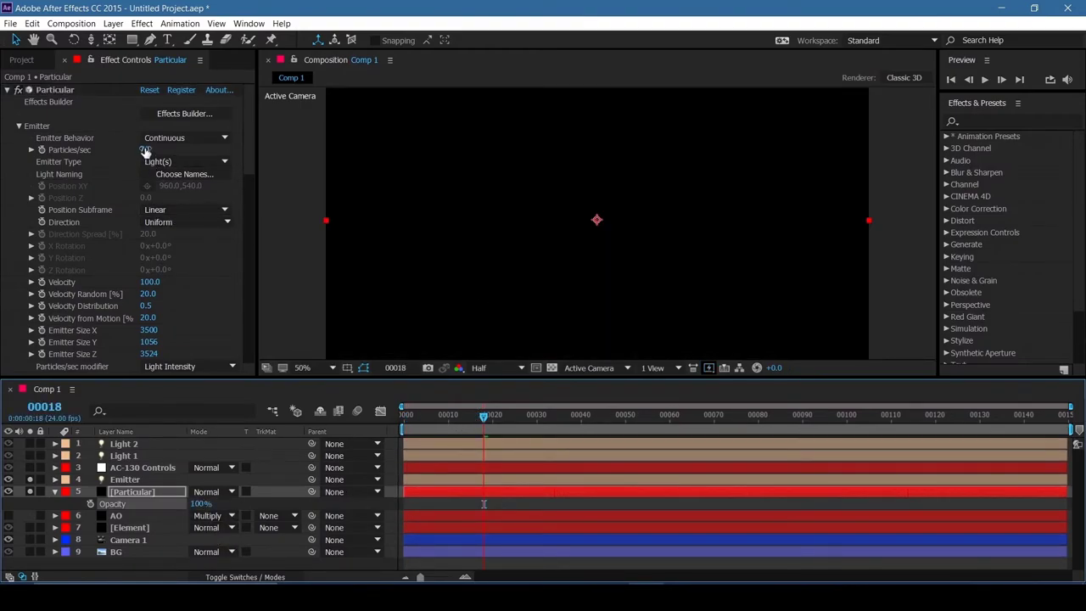
Step: Set Particular's particles/sec to 590 and velocity to 580, and check the result at frame 97
left_click_drag(145, 151, 177, 159)
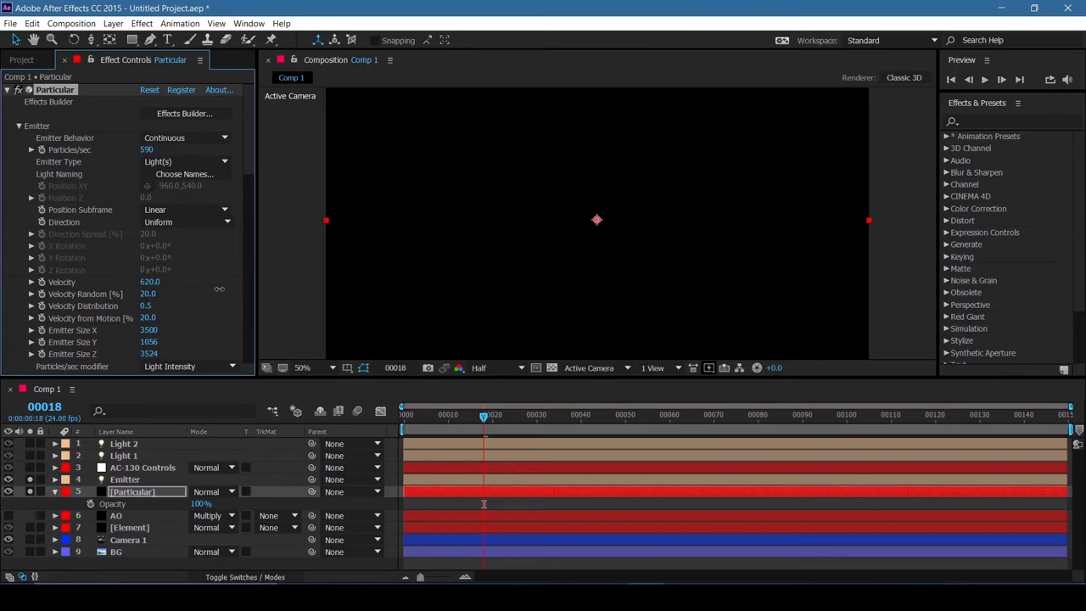
left_click_drag(345, 295, 363, 295)
left_click_drag(466, 419, 832, 419)
Step: Reveal the Emitter light's options and set its intensity to 16%
left_click(153, 480)
key("a")
key("a")
left_click_drag(196, 505, 225, 506)
key("a")
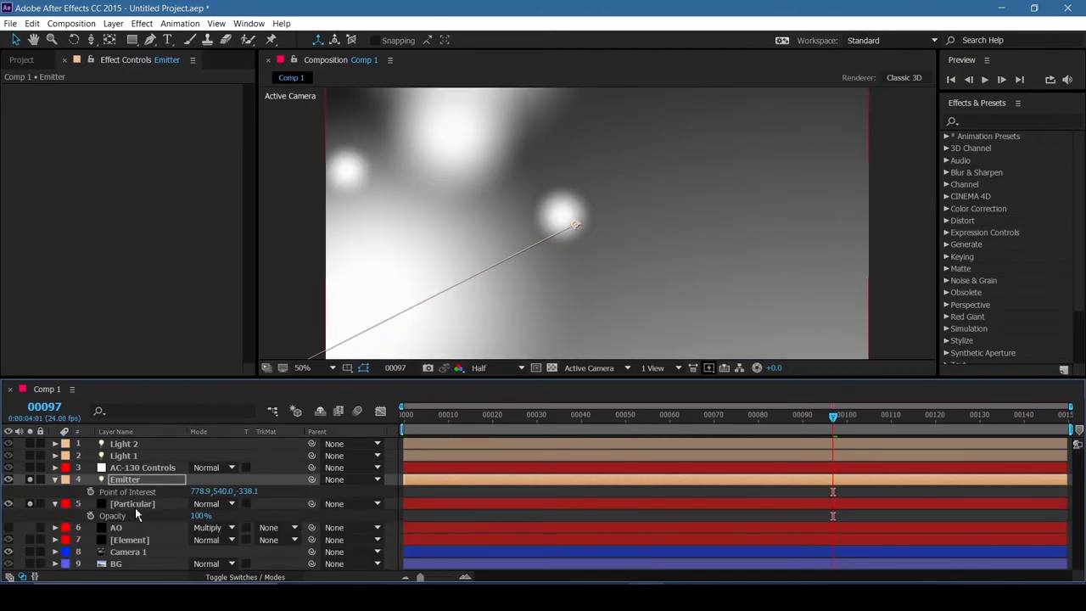
Step: Set Particular's particles/sec to 240 and velocity to 790, and review the particles around frame 64
left_click(135, 504)
left_click_drag(148, 149, 56, 298)
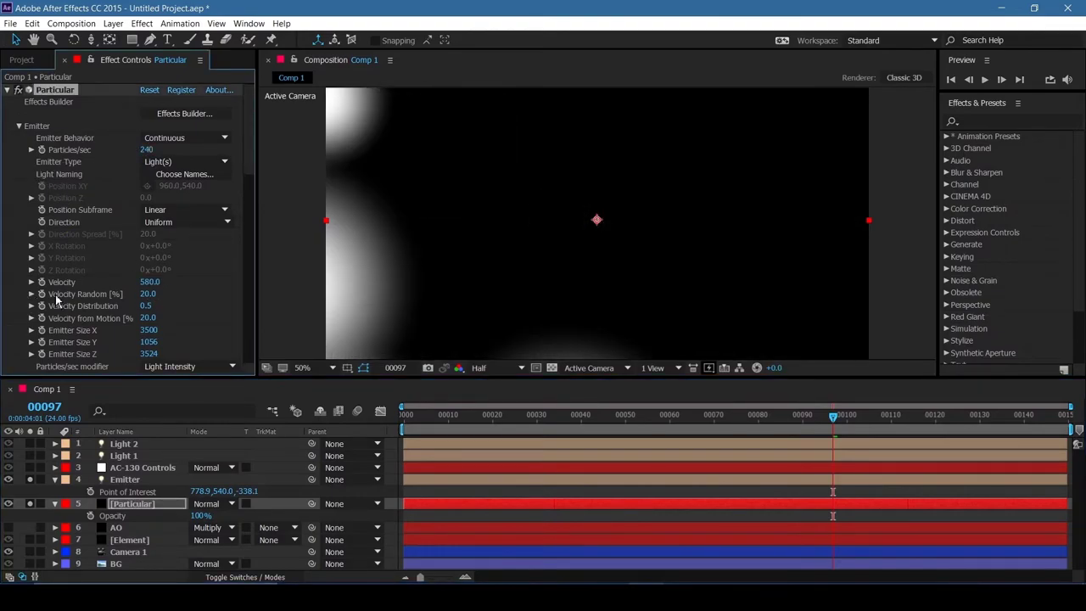
left_click_drag(154, 285, 172, 288)
mouse_move(433, 414)
left_mouse_down()
mouse_move(419, 423)
mouse_move(436, 429)
left_mouse_up()
key("space")
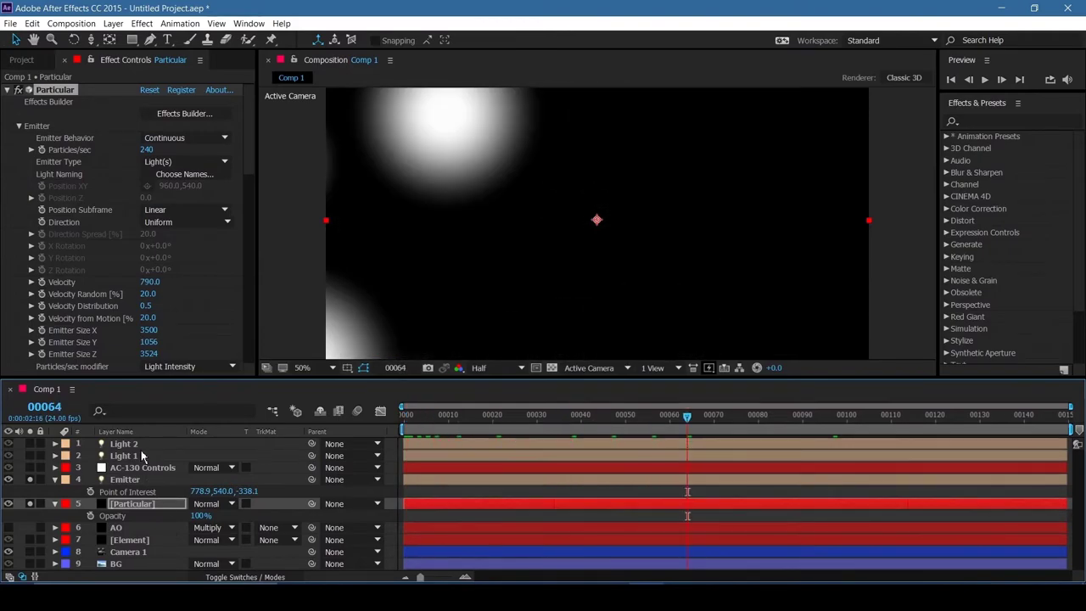
Step: Set Particular's particle life to 5.6 seconds and collapse the layer's opacity property
scroll(76, 306, "down", 3)
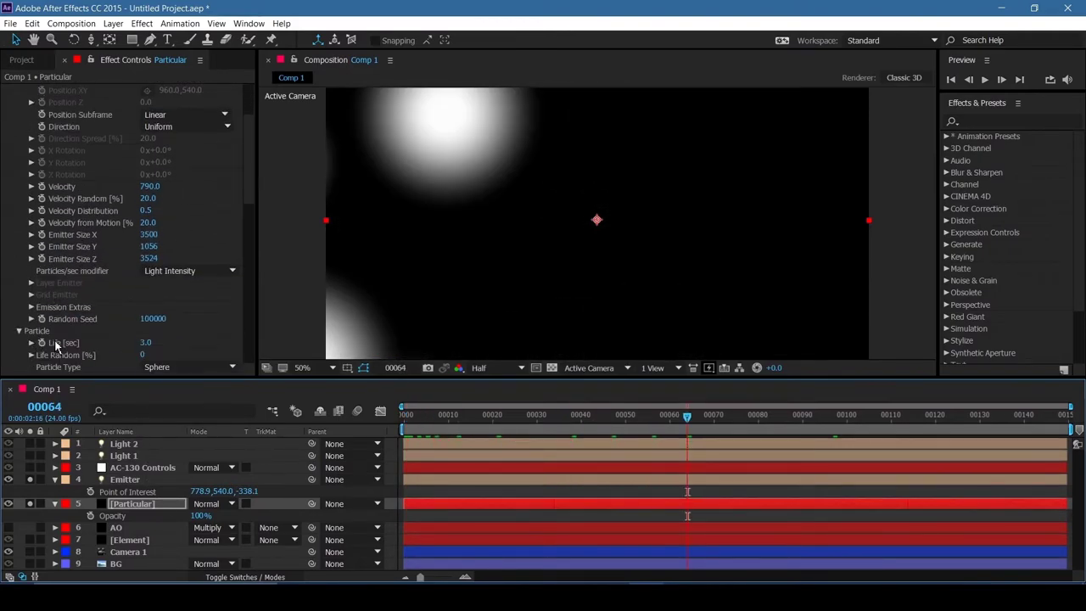
left_click_drag(146, 343, 178, 349)
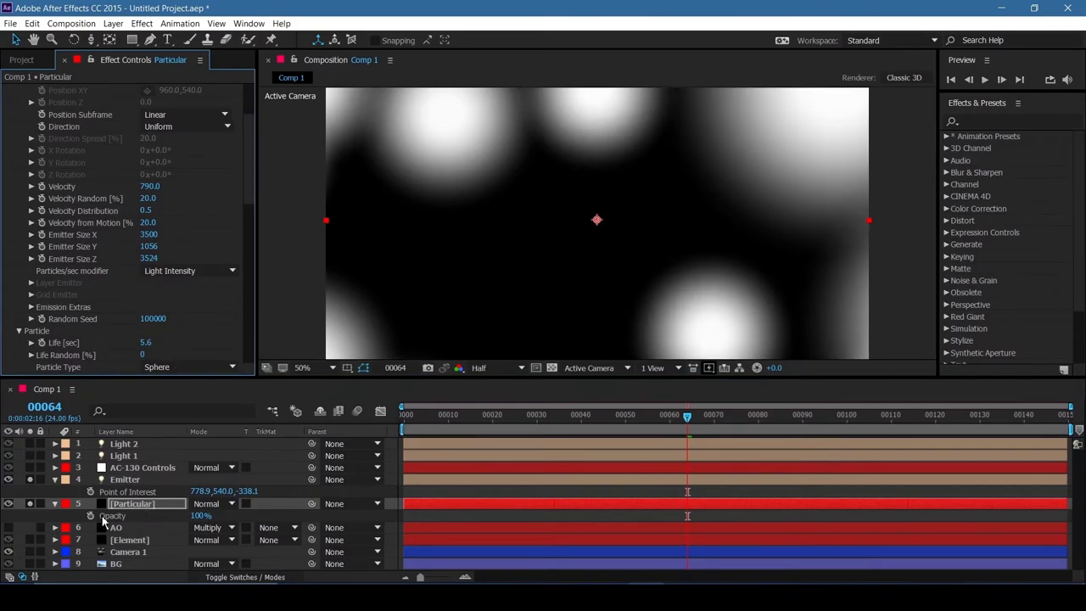
left_click(146, 504)
key("t")
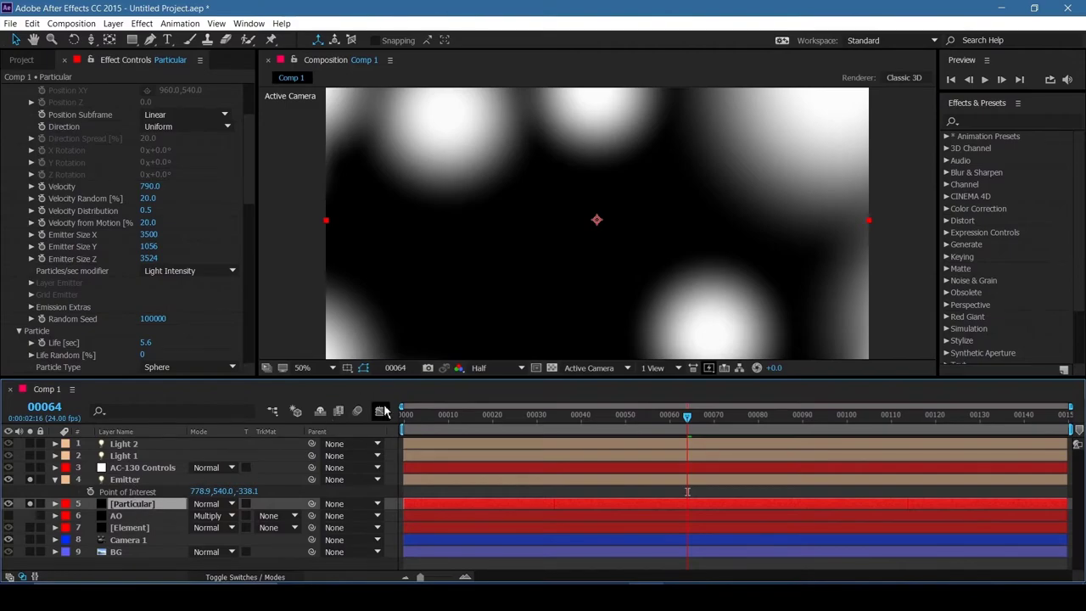
Step: Set the Emitter light's cone angle to 42°, check it around frame 78, and collapse the light options
left_click(120, 481)
key("u")
key("a")
key("a")
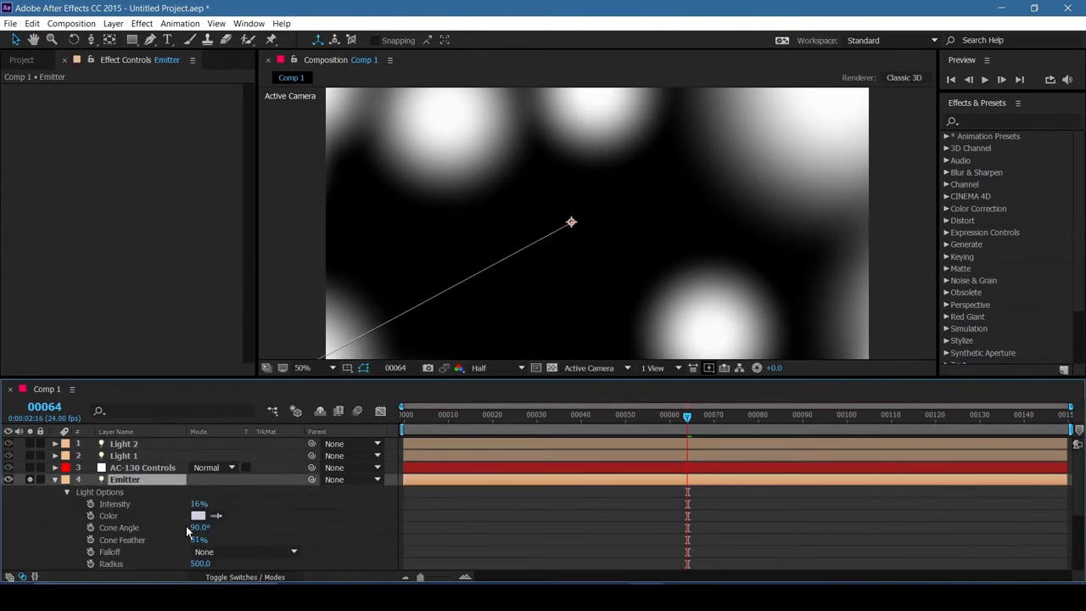
left_click_drag(195, 528, 168, 532)
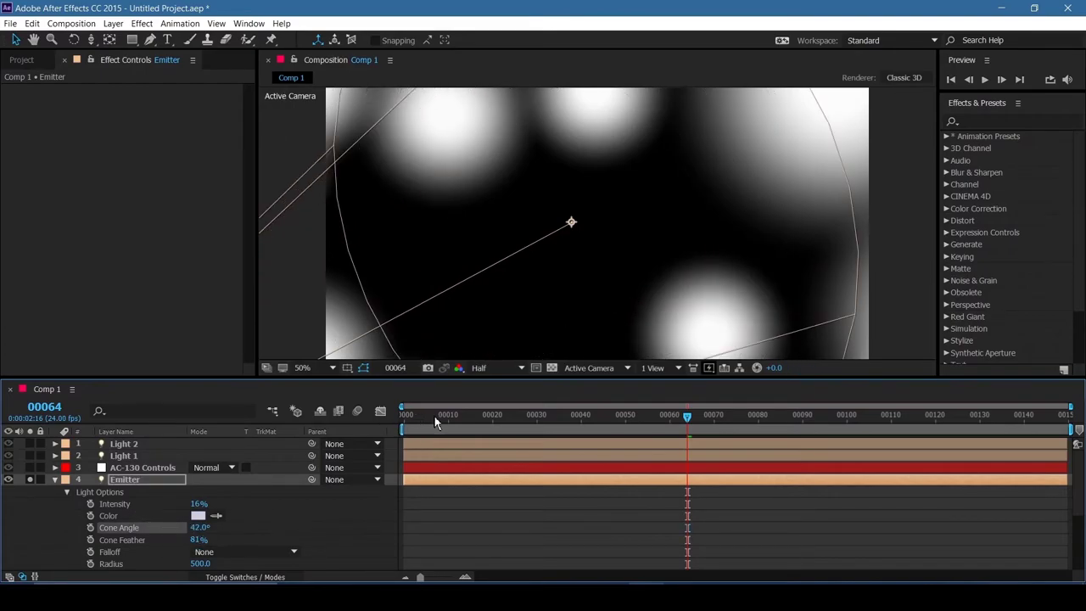
left_click_drag(433, 417, 748, 431)
key("a")
key("a")
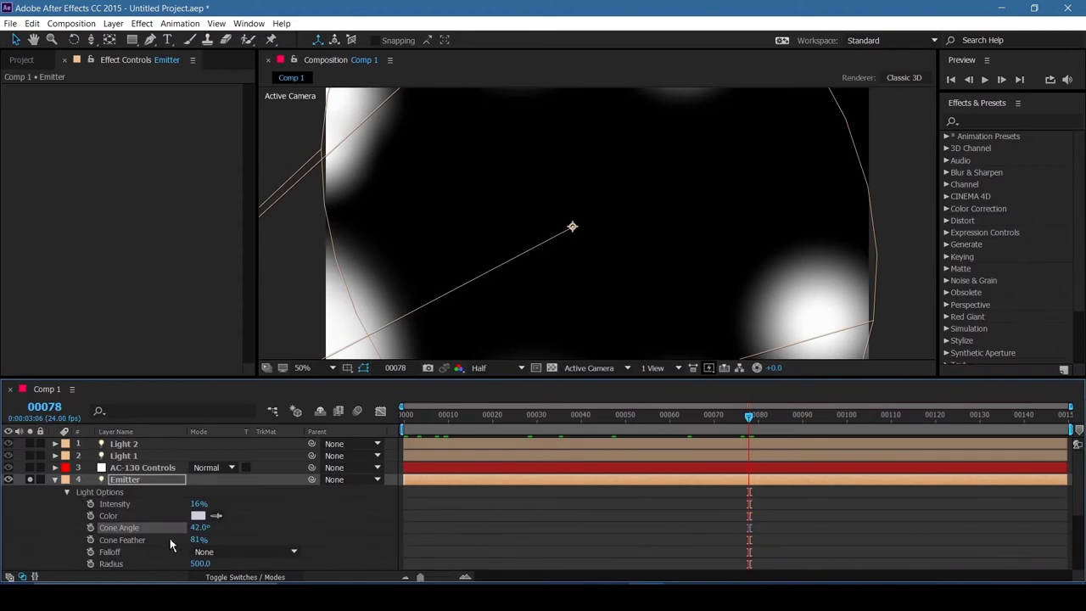
key("u")
Step: Set Particular's velocity to 660 and its particle size to 481
left_click(127, 493)
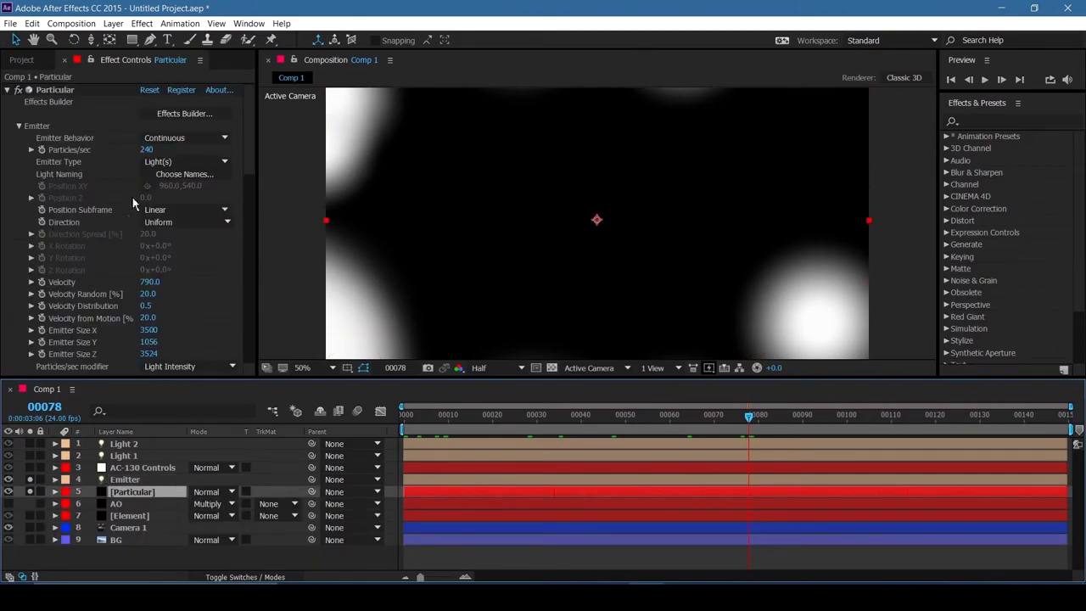
scroll(73, 268, "down", 5)
mouse_move(149, 154)
left_mouse_down()
mouse_move(164, 155)
mouse_move(144, 155)
left_mouse_up()
scroll(68, 262, "down", 2)
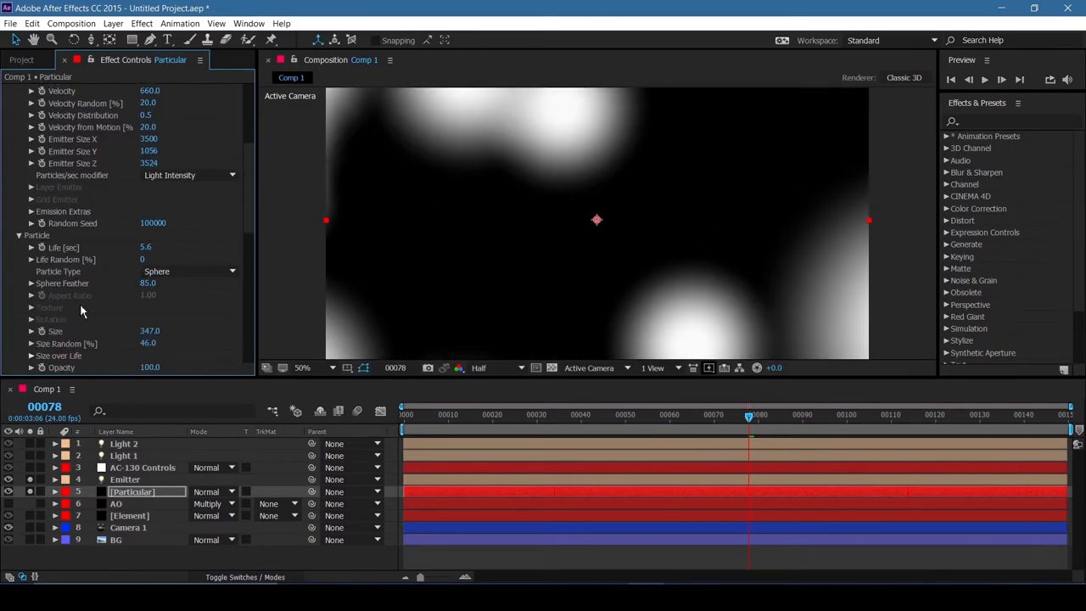
left_click_drag(149, 331, 222, 345)
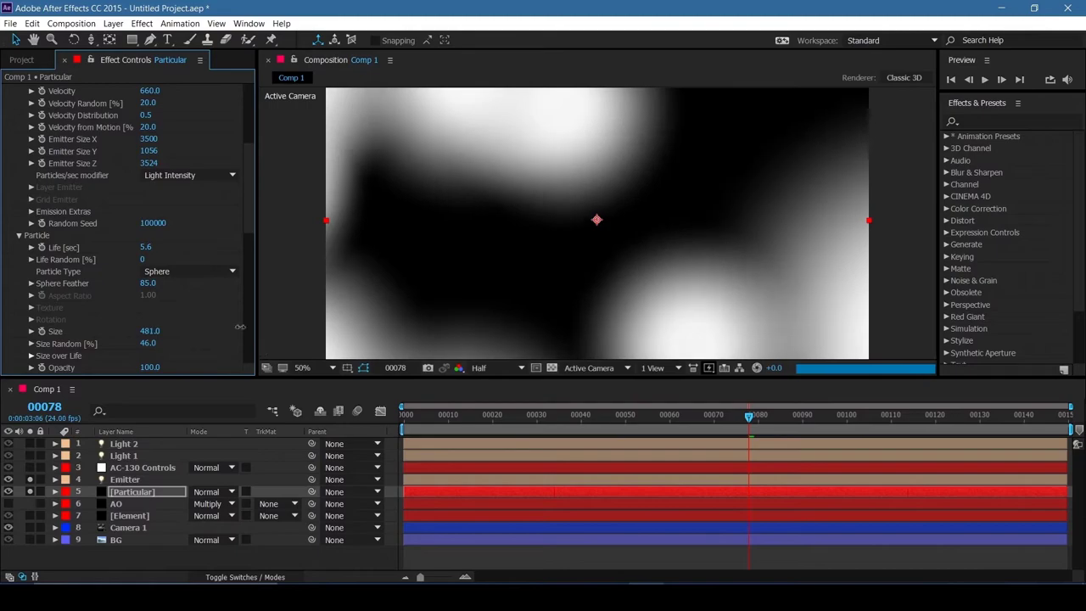
Step: Set Particular's particles/sec to 750 and preview the animation from the start
scroll(97, 313, "up", 6)
left_click_drag(141, 155, 265, 279)
key("space")
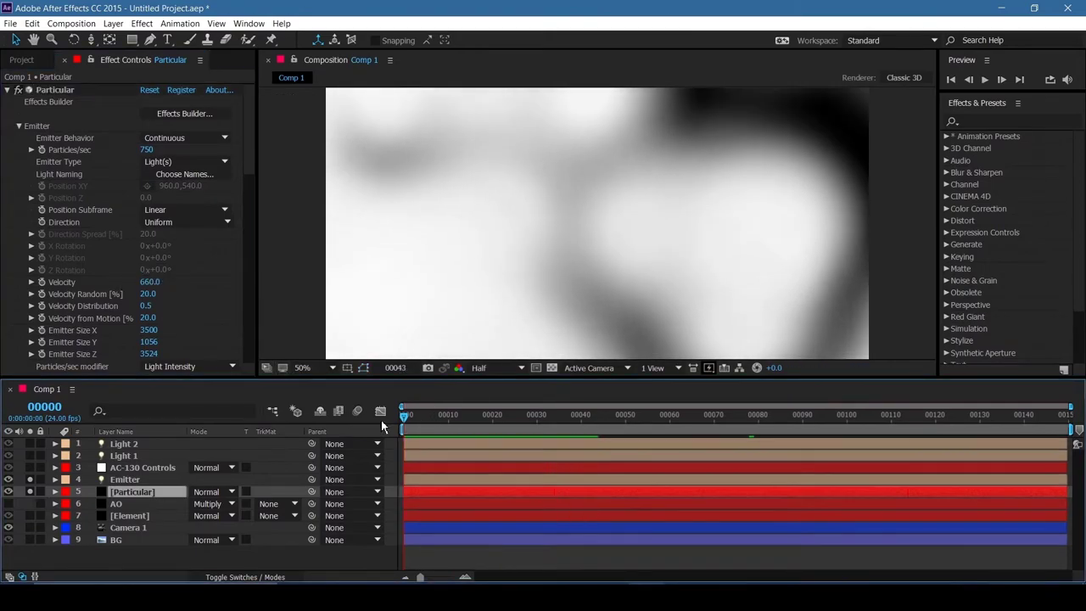
key("space")
Step: Try a velocity of 5060 on Particular, raise it to 13100, and preview the particle motion
left_click_drag(150, 282, 480, 294)
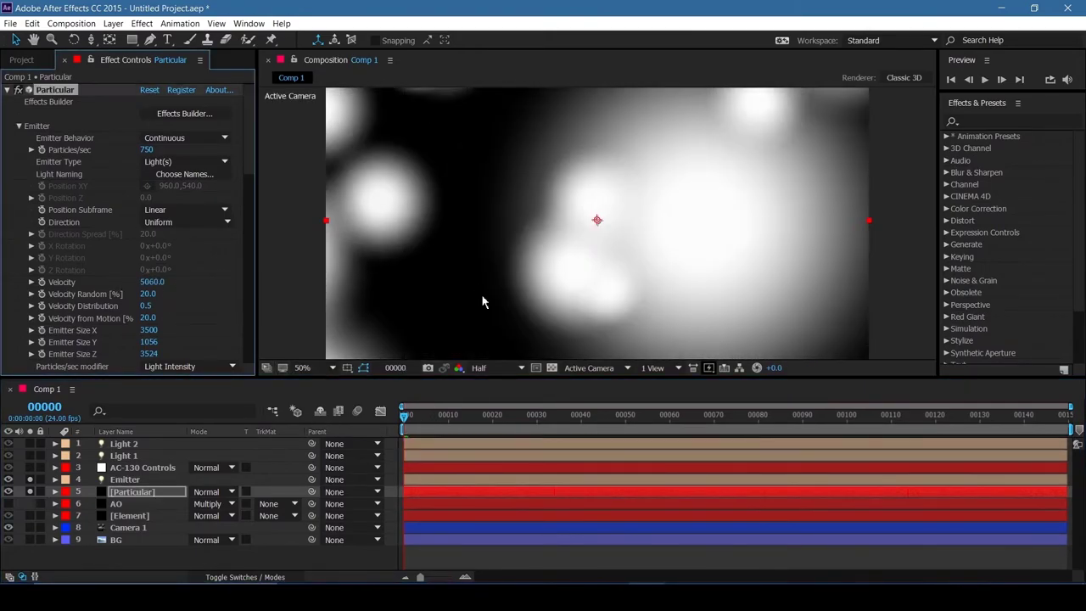
key("space")
key("space")
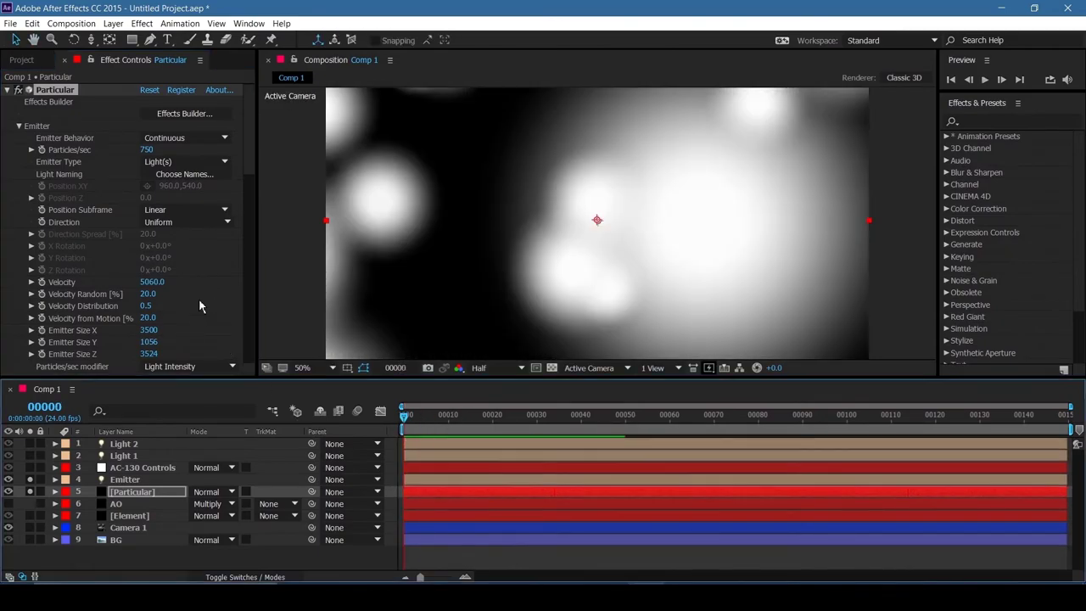
left_click_drag(156, 283, 706, 270)
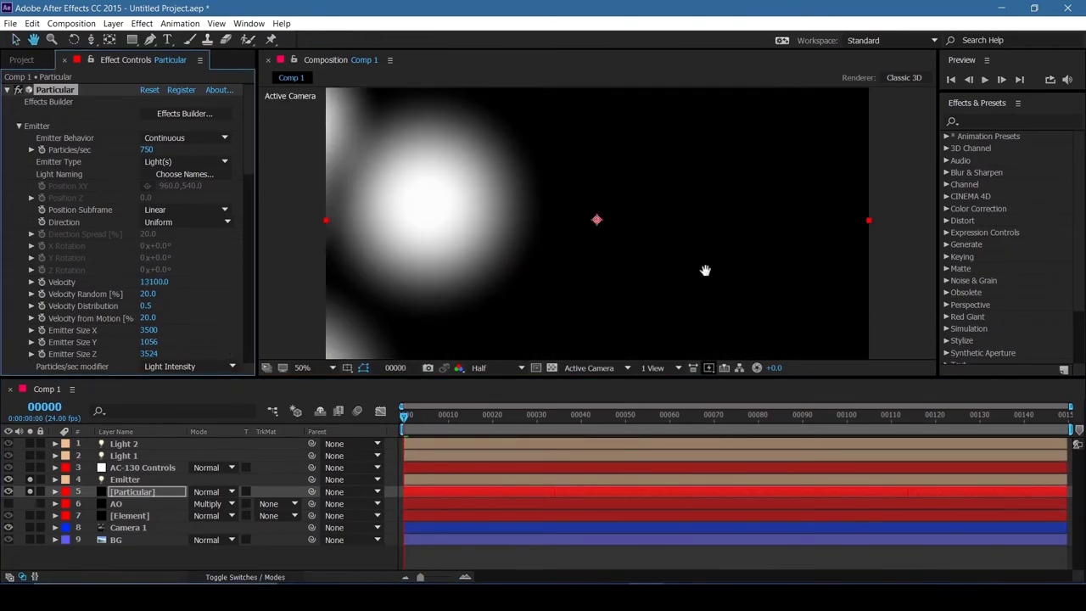
key("space")
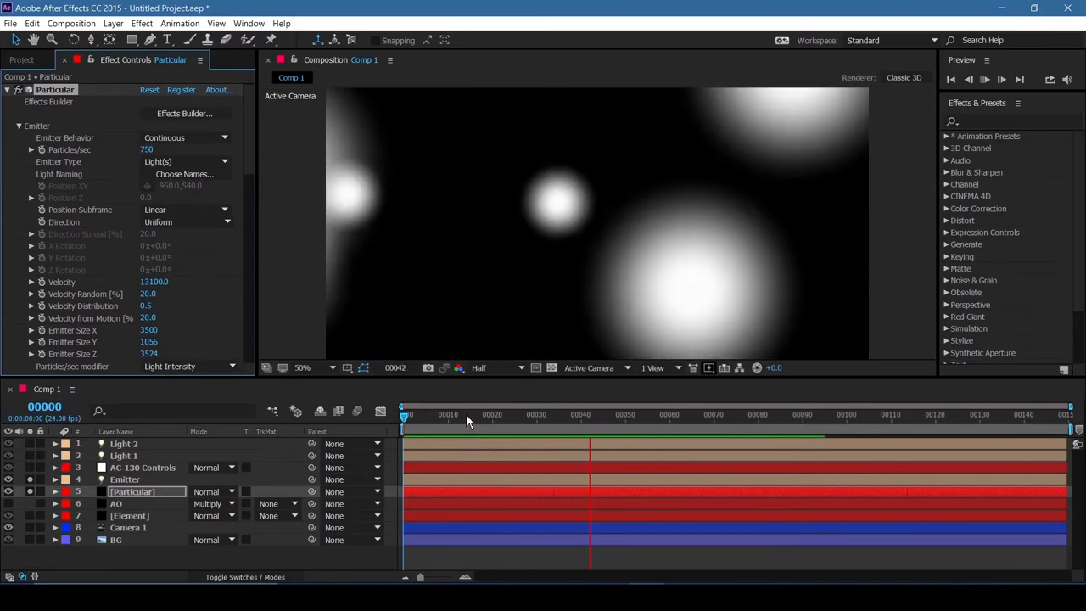
Step: At frame 14, set Particular's particle size to 779 and particles/sec to 6430
left_click(466, 415)
left_click_drag(149, 149, 399, 151)
scroll(219, 310, "down", 5)
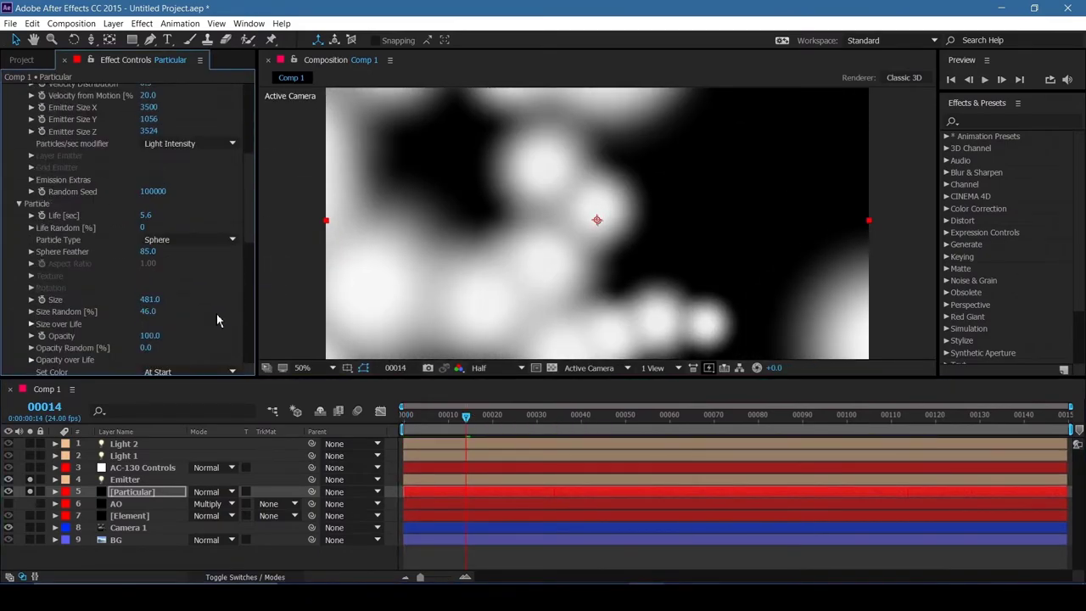
scroll(149, 304, "down", 3)
left_click(151, 303)
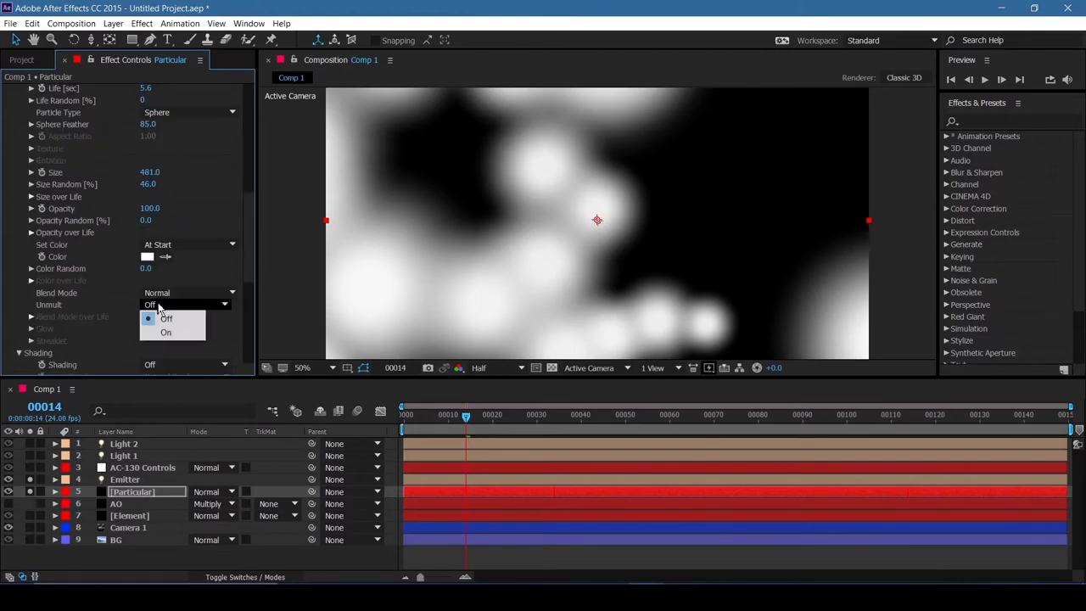
left_click(152, 170)
left_click_drag(151, 173, 392, 200)
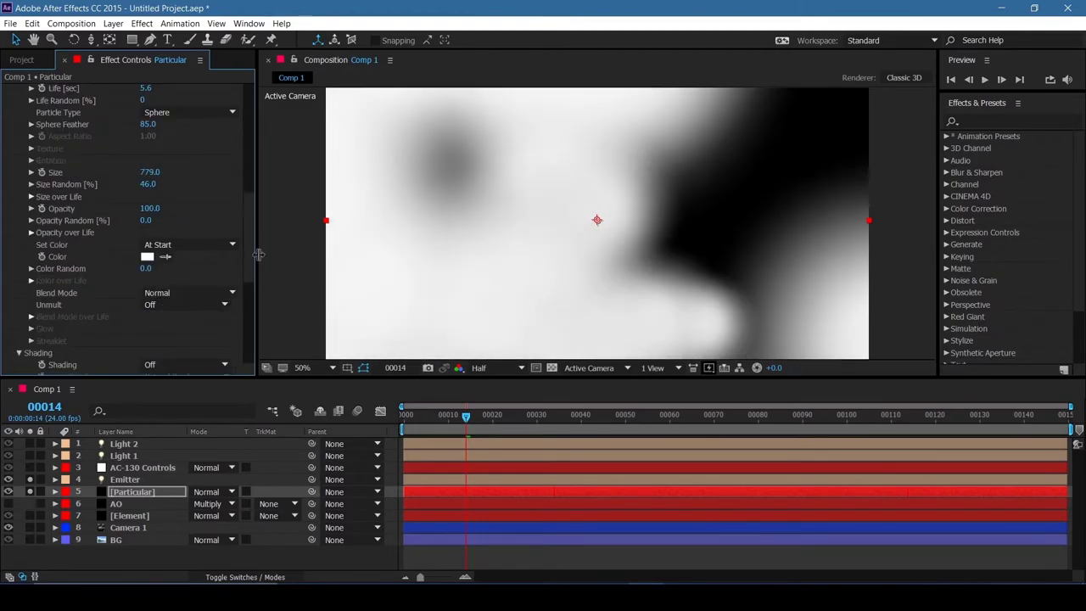
scroll(169, 255, "up", 10)
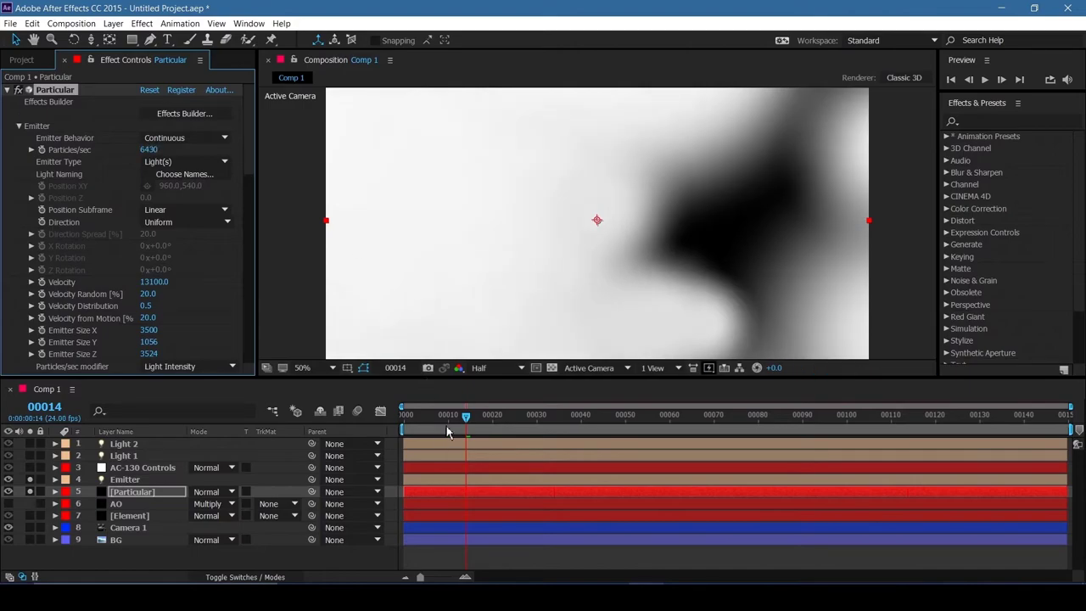
Step: Preview the dense clouds, unsolo the Emitter and Particular layers, and return to frame 0 with the full scene
key("Home")
key("space")
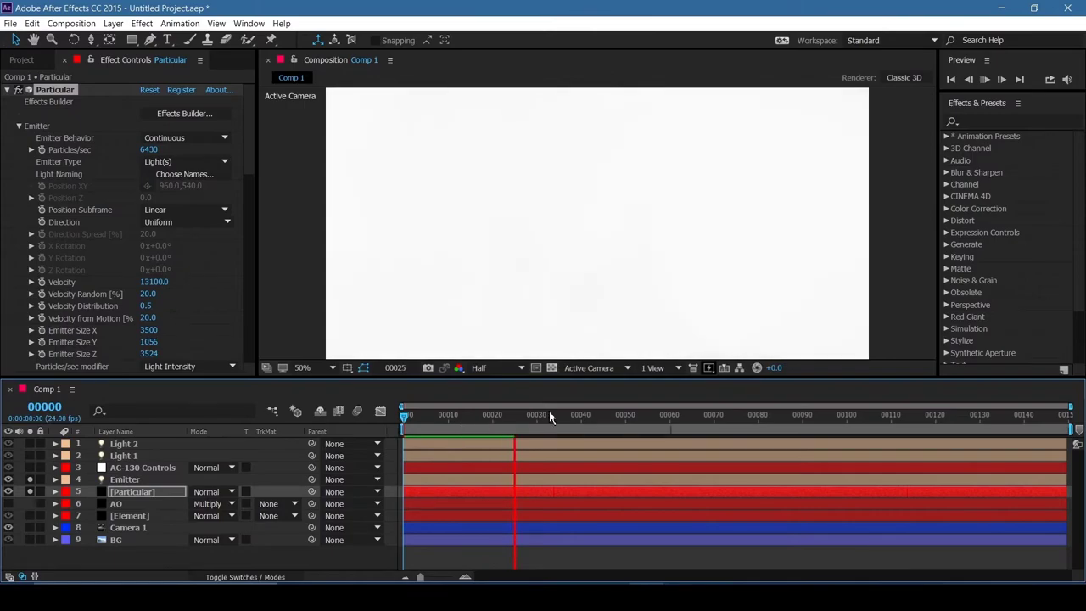
mouse_move(550, 416)
left_mouse_down()
mouse_move(393, 429)
mouse_move(542, 430)
left_mouse_up()
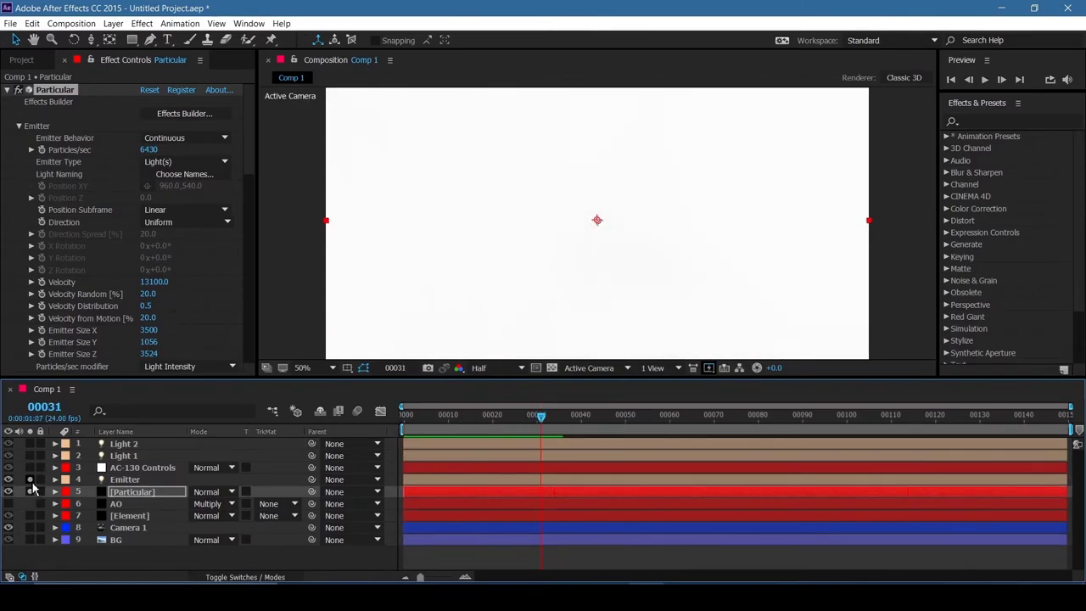
left_click_drag(32, 481, 33, 493)
key("space")
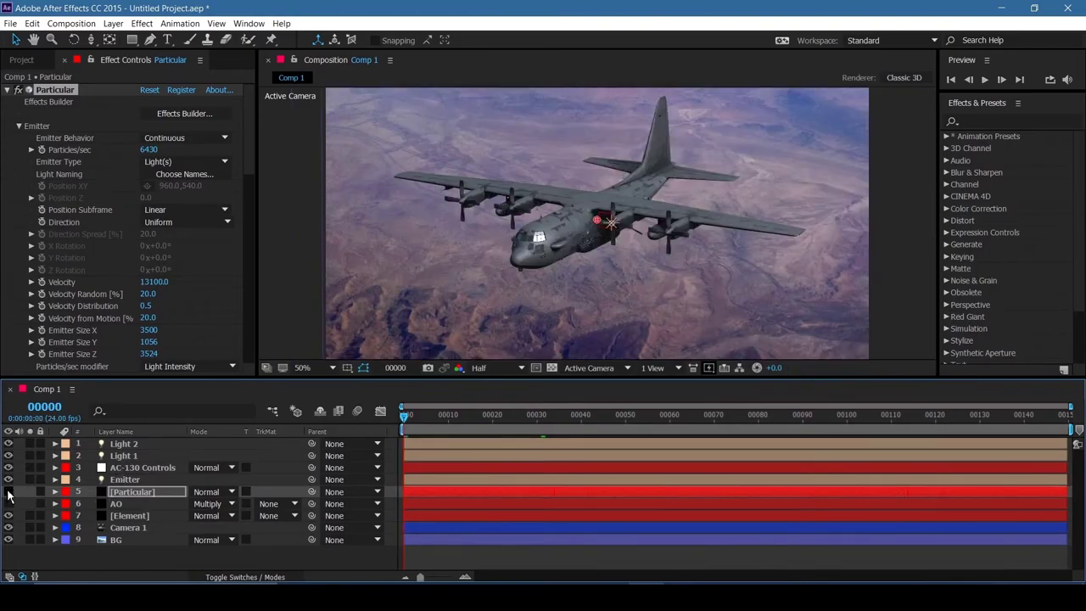
Step: Try the Screen blending mode on the Particular layer, check it at frame 110, and restore Normal blending
left_click(208, 491)
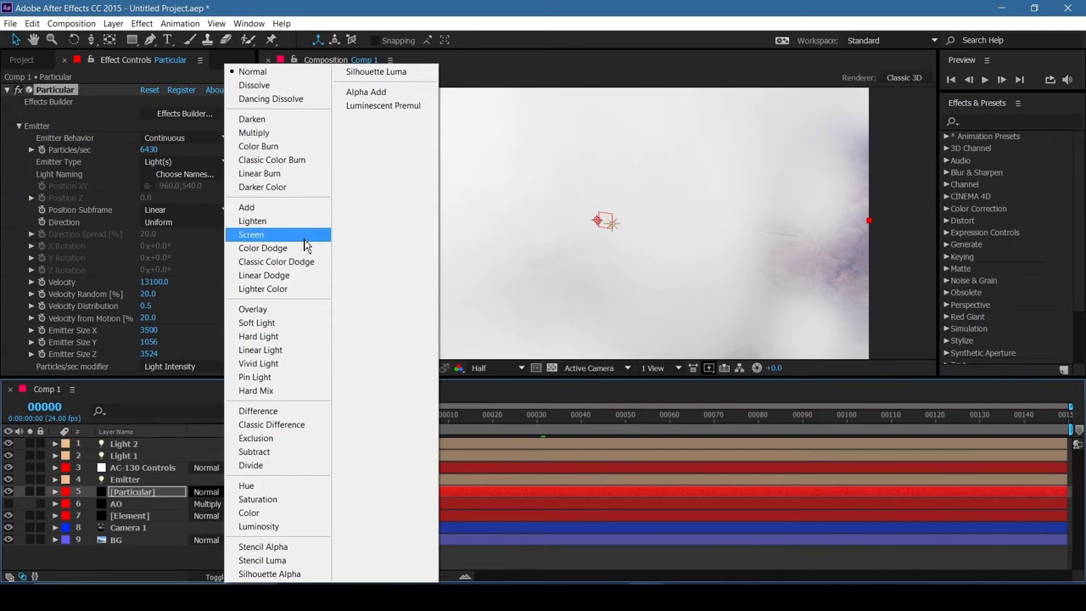
left_click(251, 234)
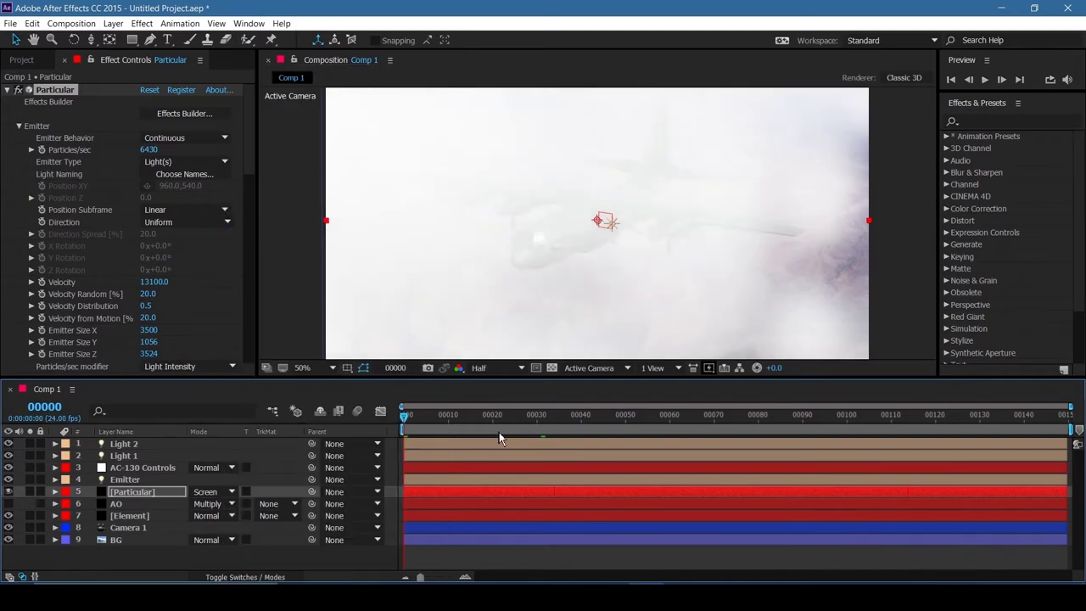
left_click_drag(465, 410, 890, 414)
left_click(208, 491)
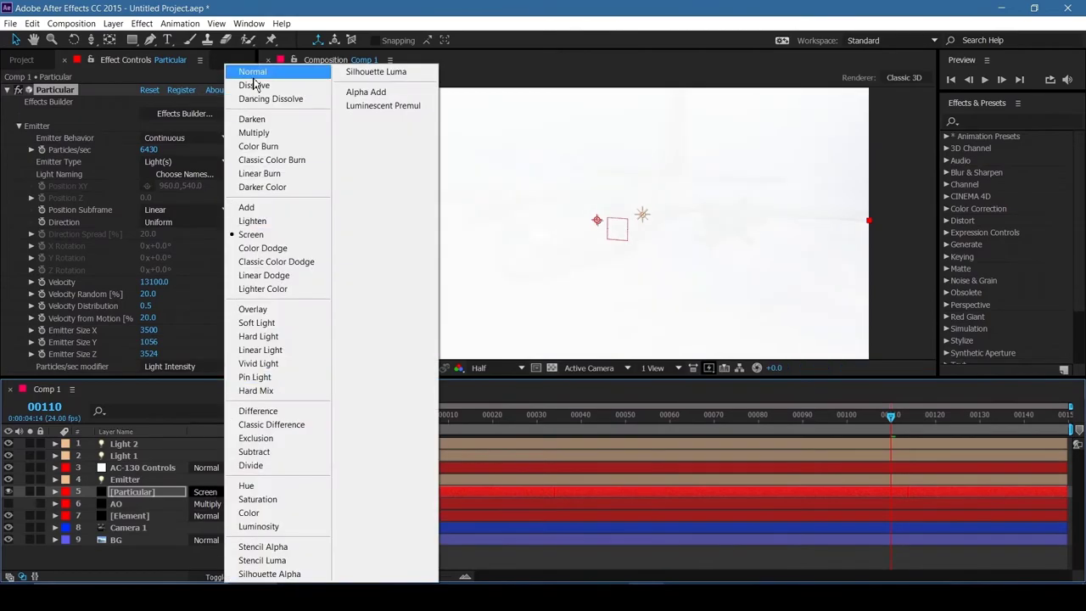
left_click(252, 72)
Step: Set the Particular layer's opacity to 15%
key("t")
left_click(197, 503)
type("15")
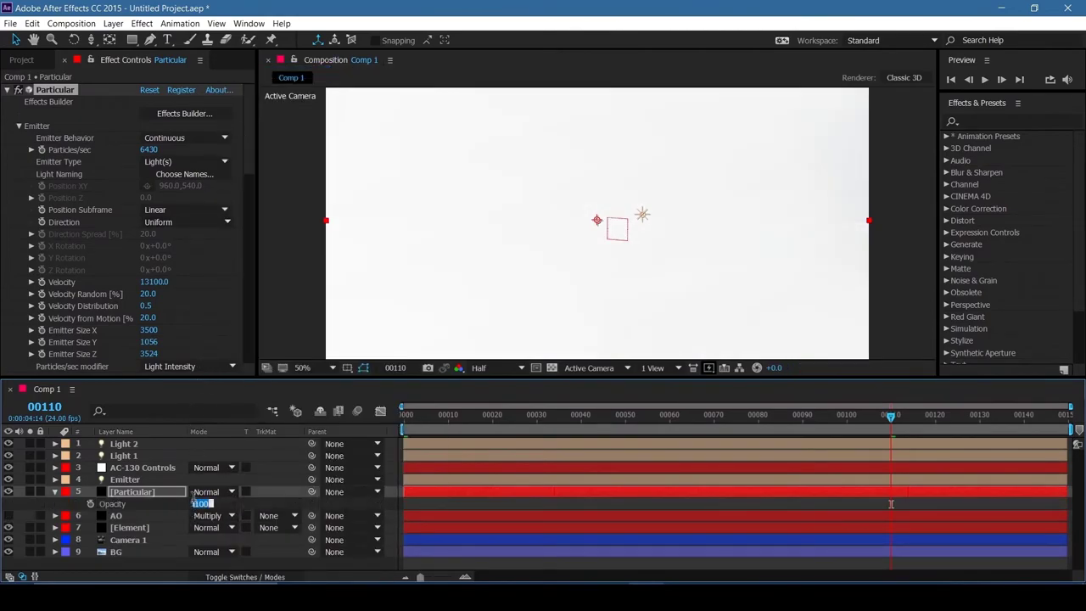
key("Return")
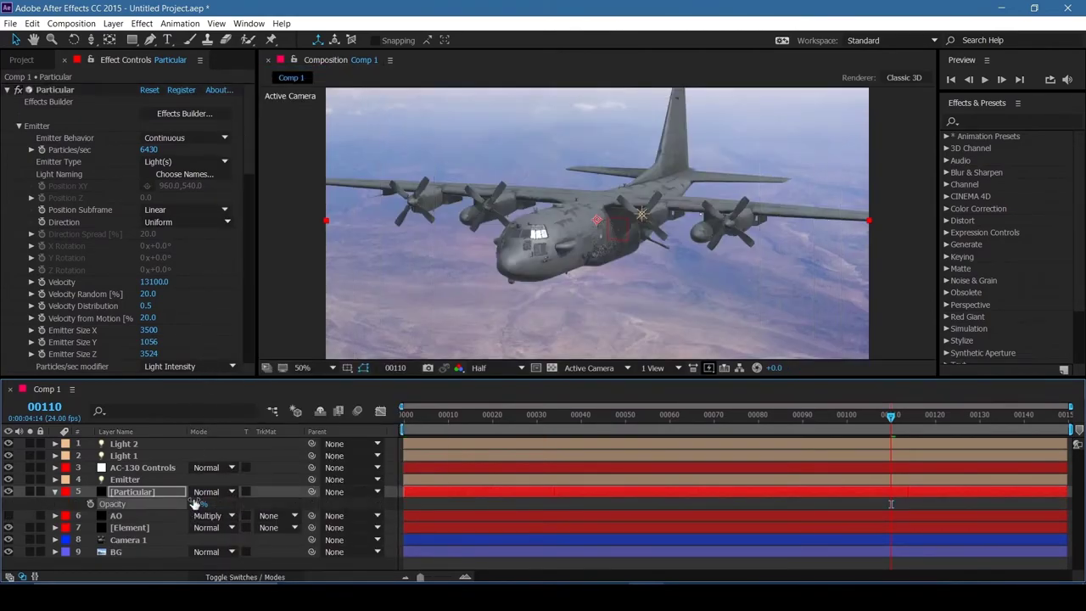
Step: Preview the scene from the first frame and stop at frame 25
left_click(407, 416)
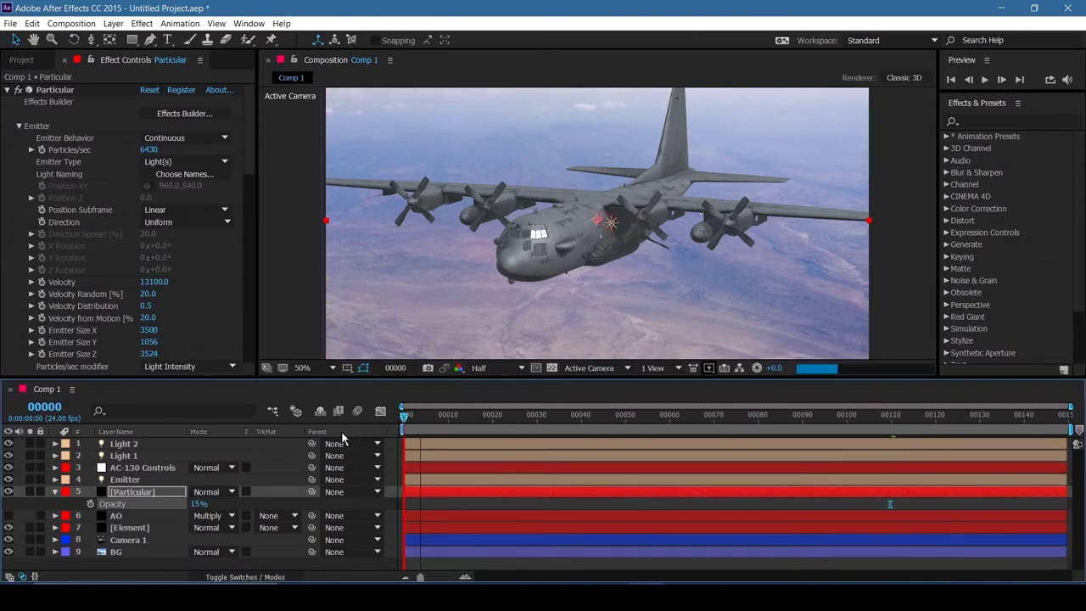
key("space")
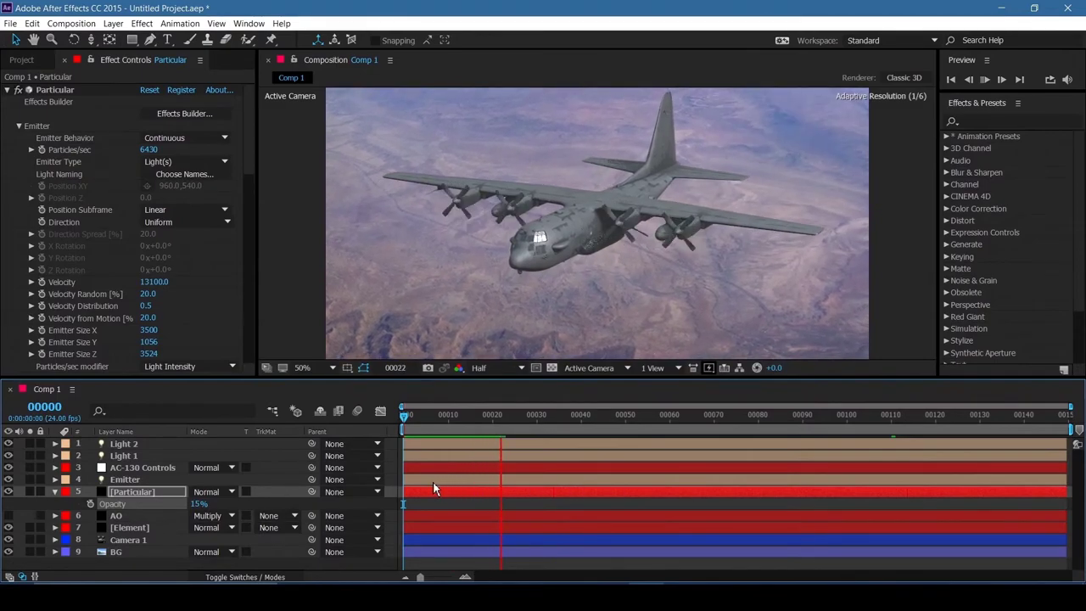
left_click(515, 429)
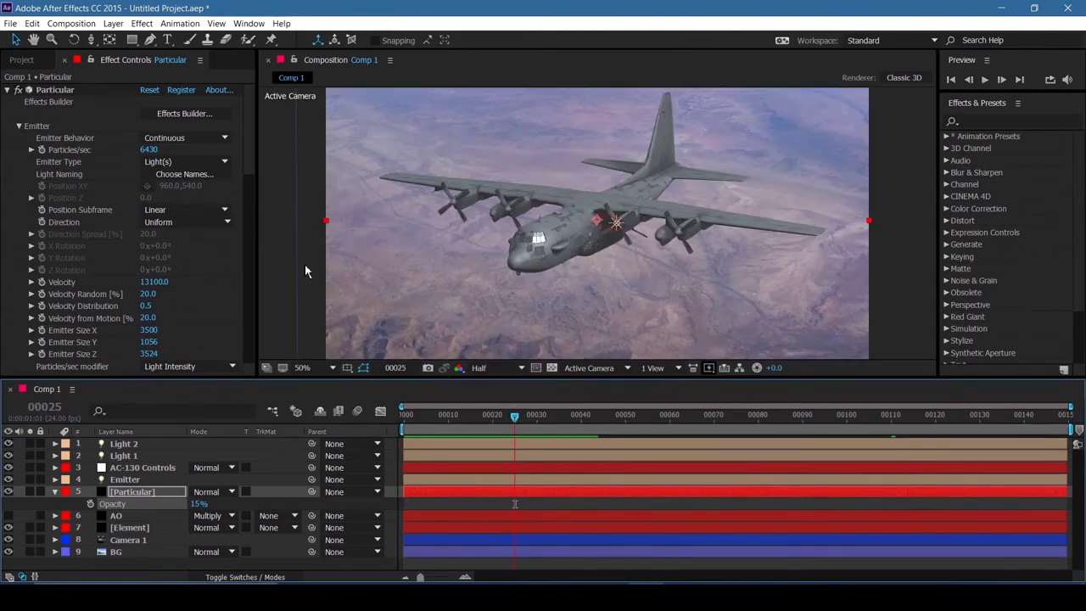
Step: Set Particular's particles/sec to 5000
left_click(150, 150)
type("5000")
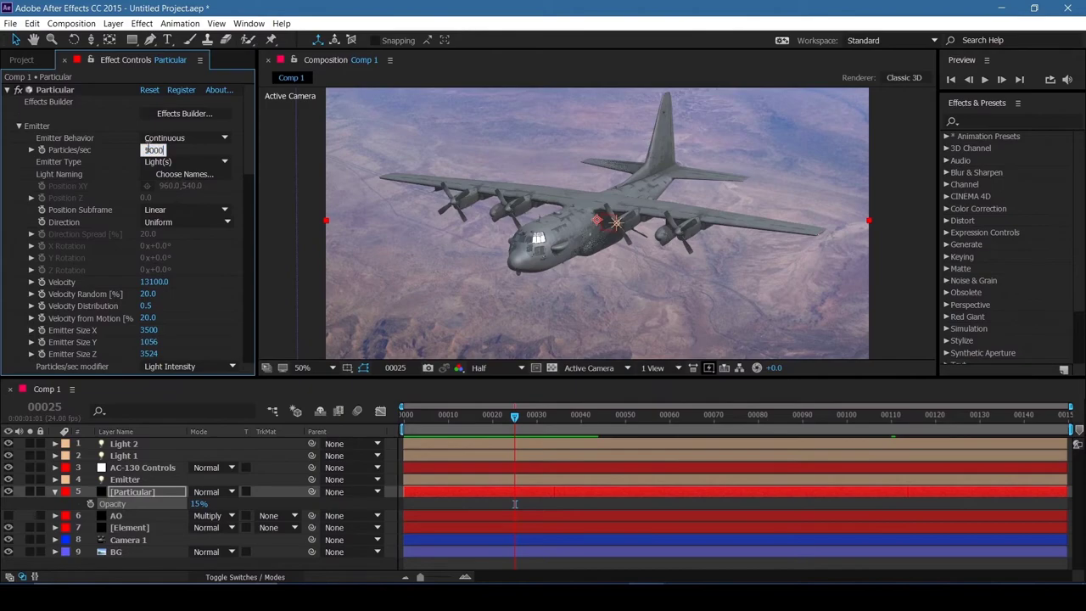
key("Return")
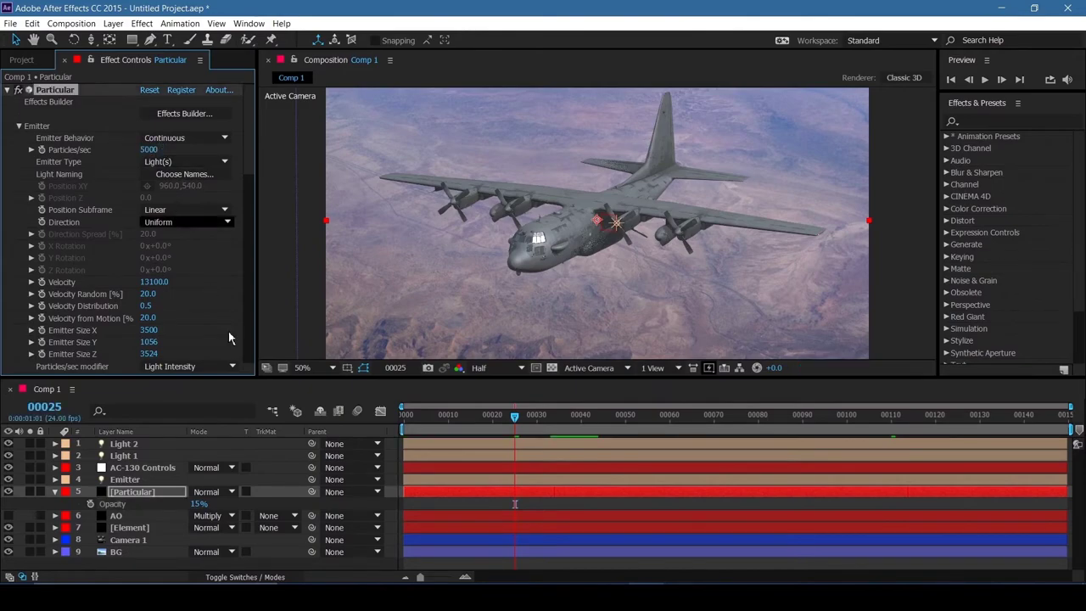
Step: Hide and show the Particular layer repeatedly to compare the scene with and without clouds
key("t")
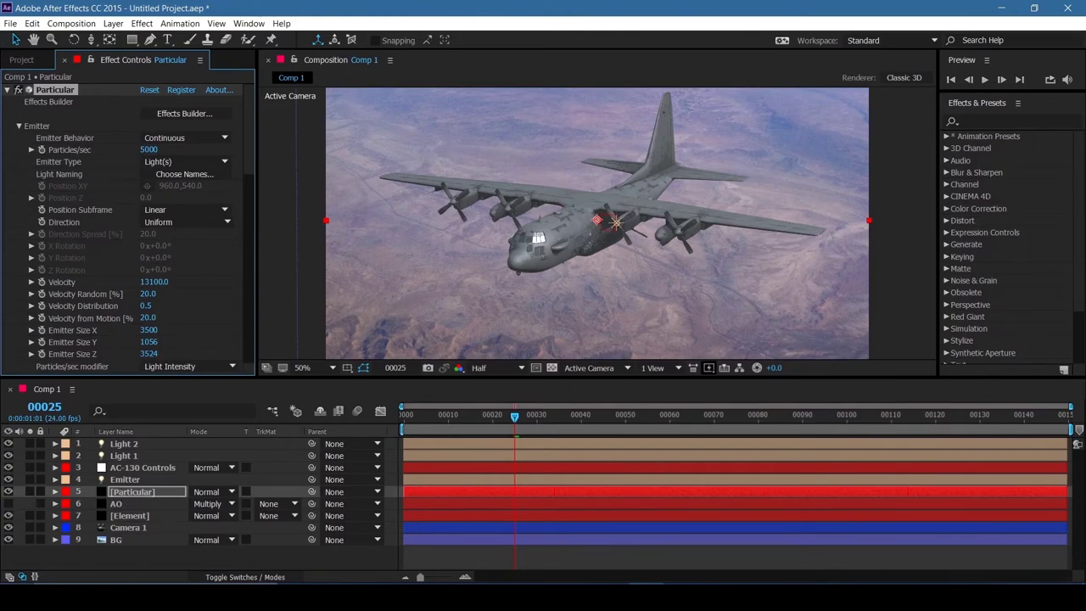
left_click(8, 503)
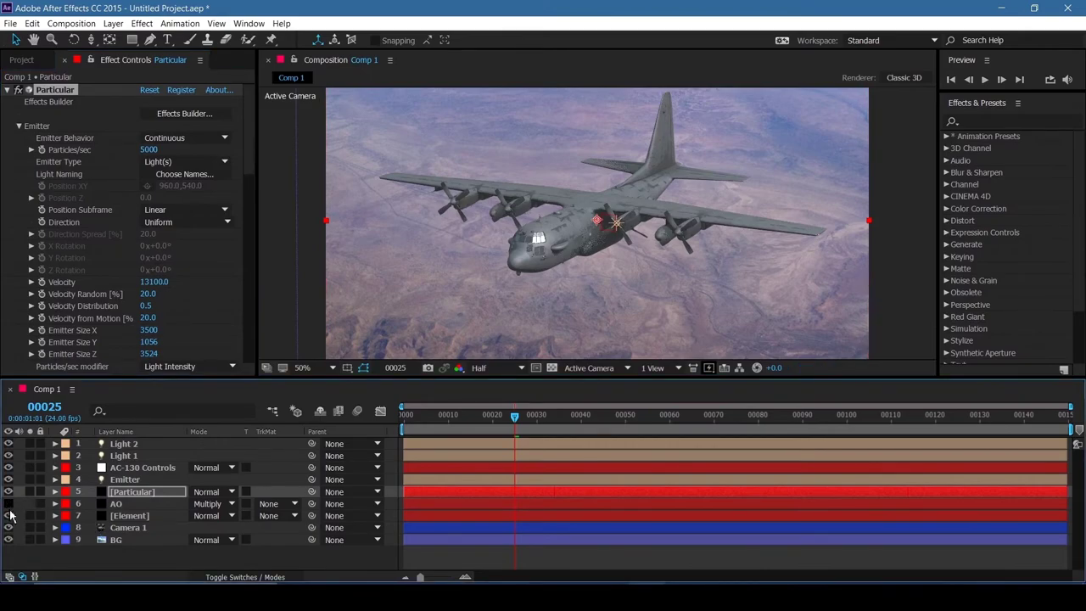
left_click(9, 493)
left_click(10, 492)
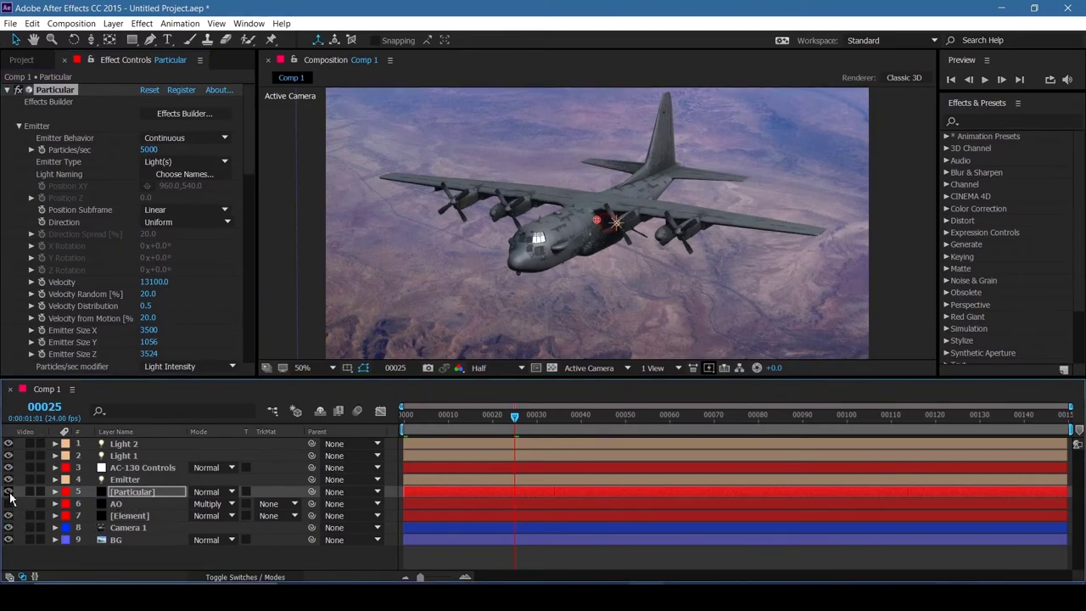
left_click(10, 492)
left_click(10, 492)
left_click(10, 501)
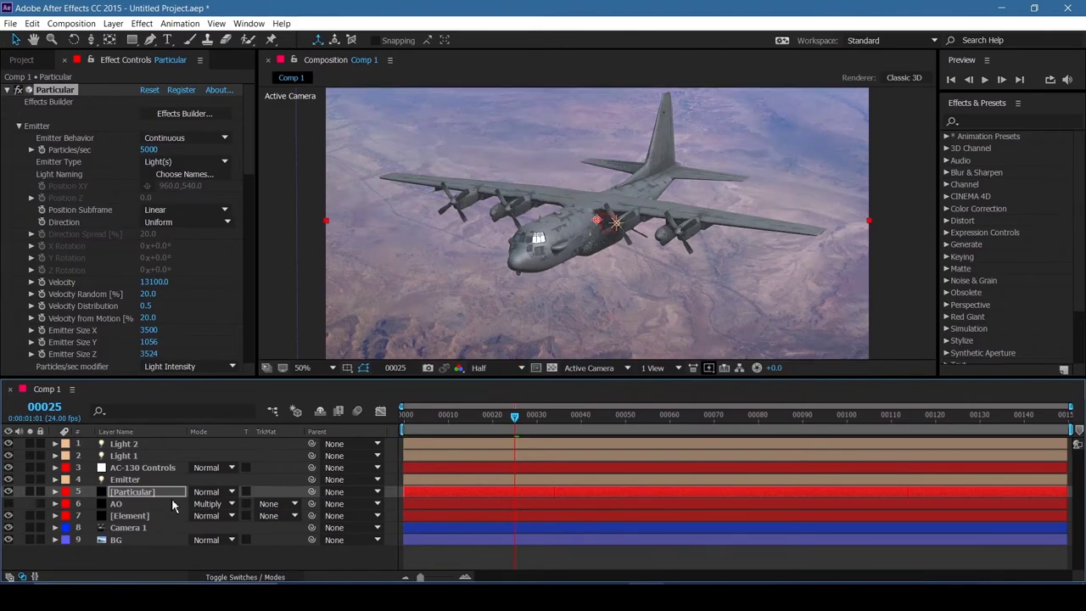
Step: Set the Particular layer's opacity to 8%
key("t")
left_click(200, 504)
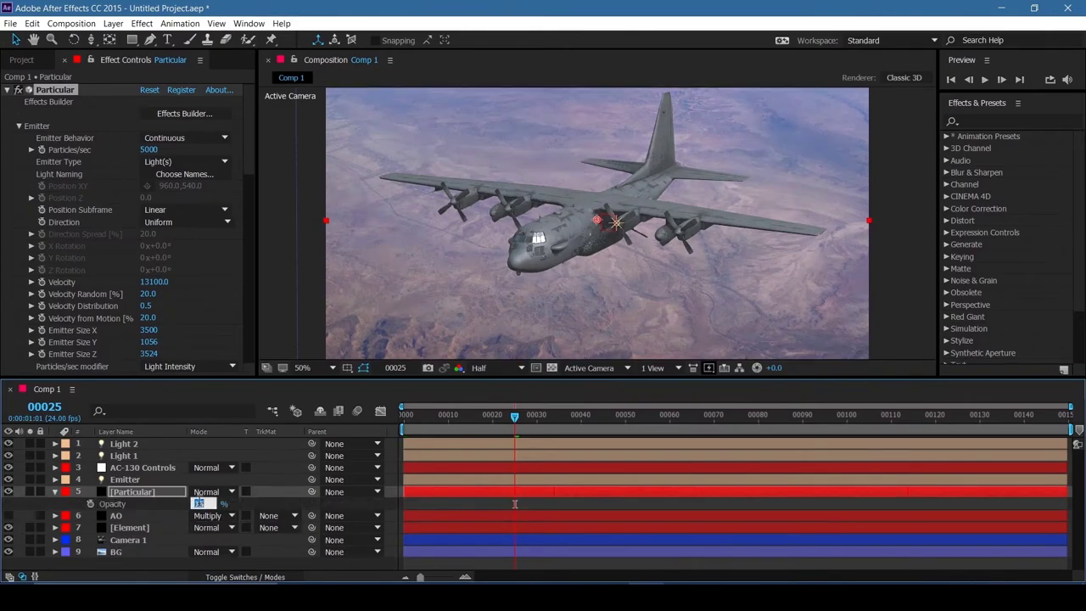
type("8")
key("Return")
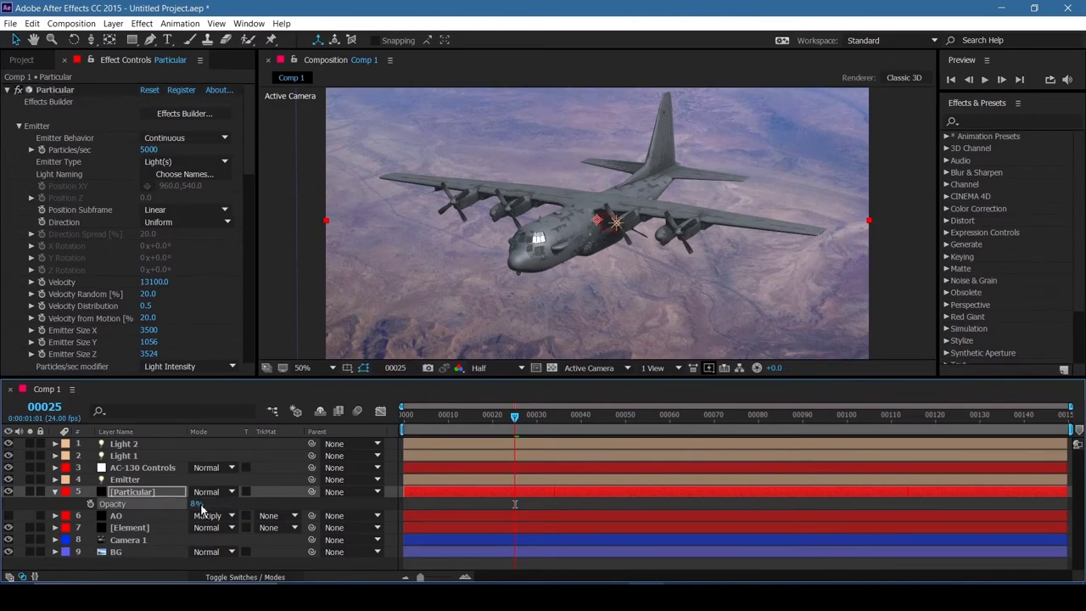
Step: Preview the fainter clouds from frame 0 and stop at frame 3
left_click_drag(516, 417, 301, 454)
key("space")
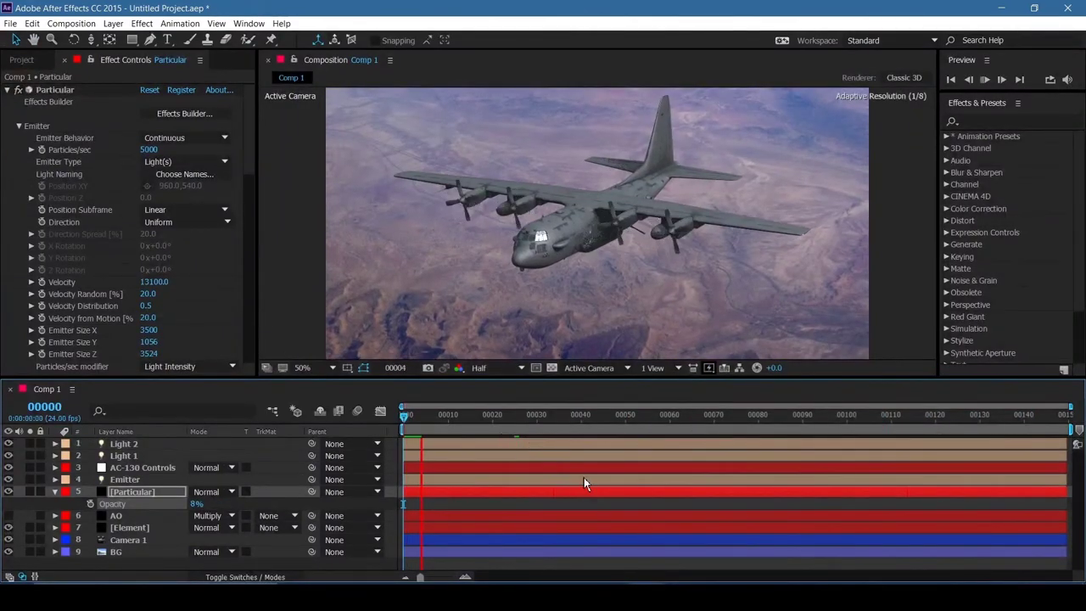
left_click(417, 419)
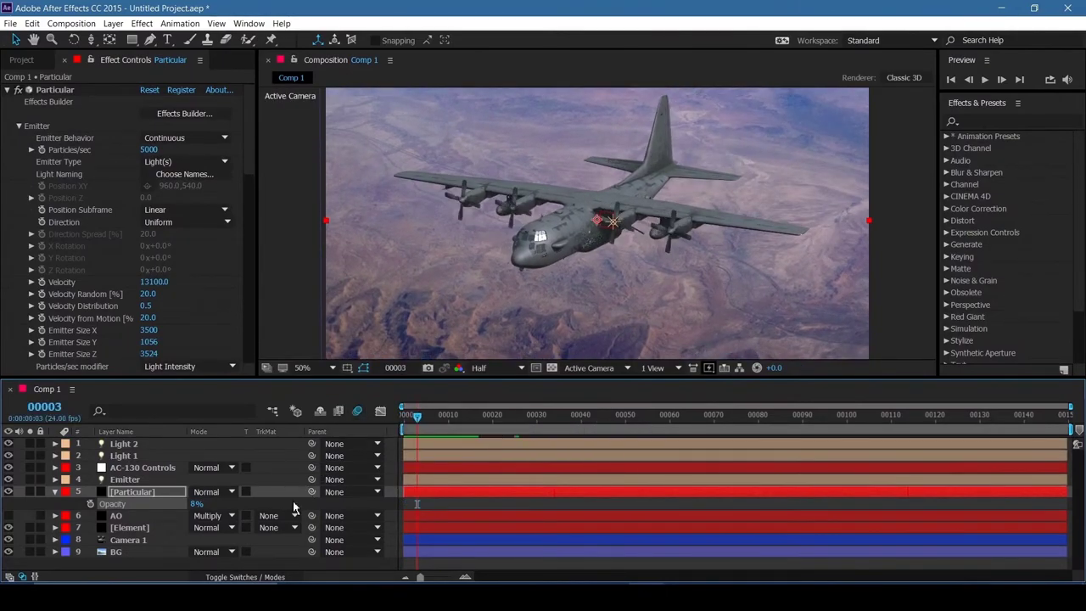
Step: Turn on motion blur for the composition and for the AO and Element layers
key("F4")
left_click_drag(248, 527, 247, 515)
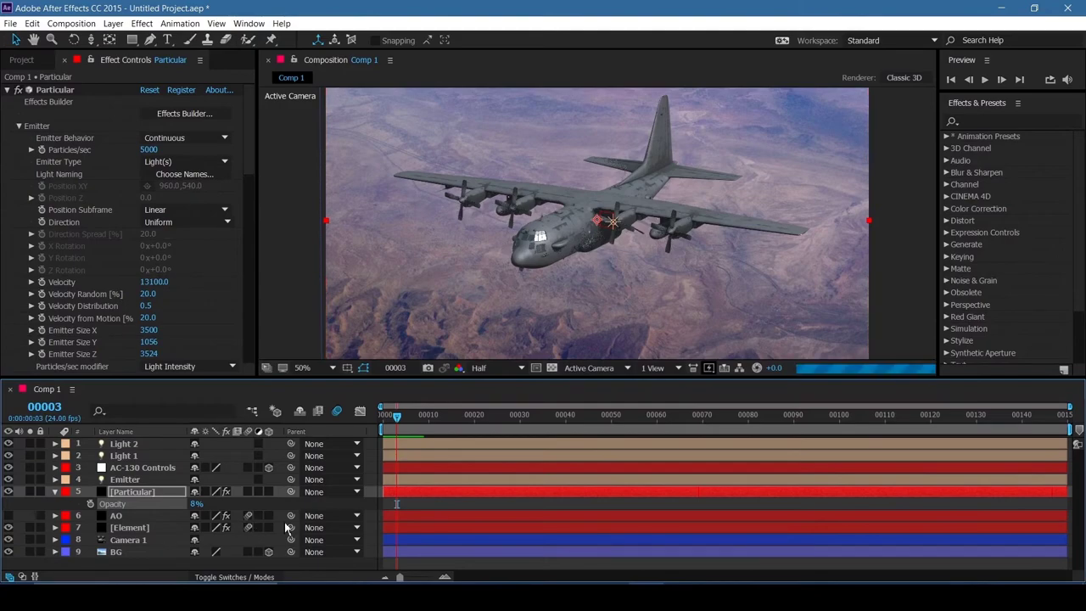
key("F4")
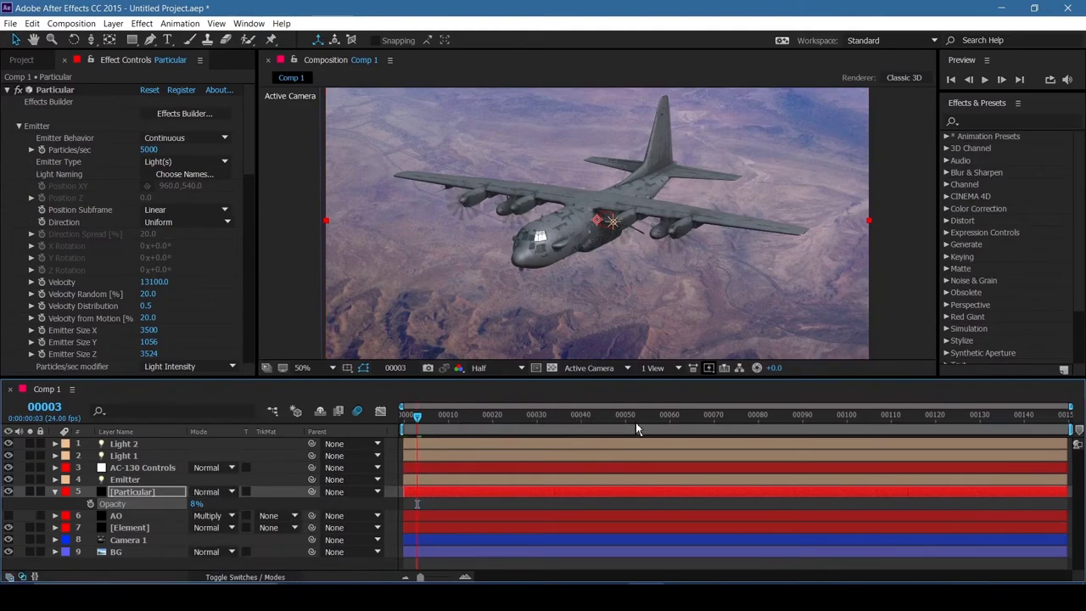
Step: At frame 65, set the Element effect's Motion Blur Samples to 15
left_click(691, 418)
left_click(127, 527)
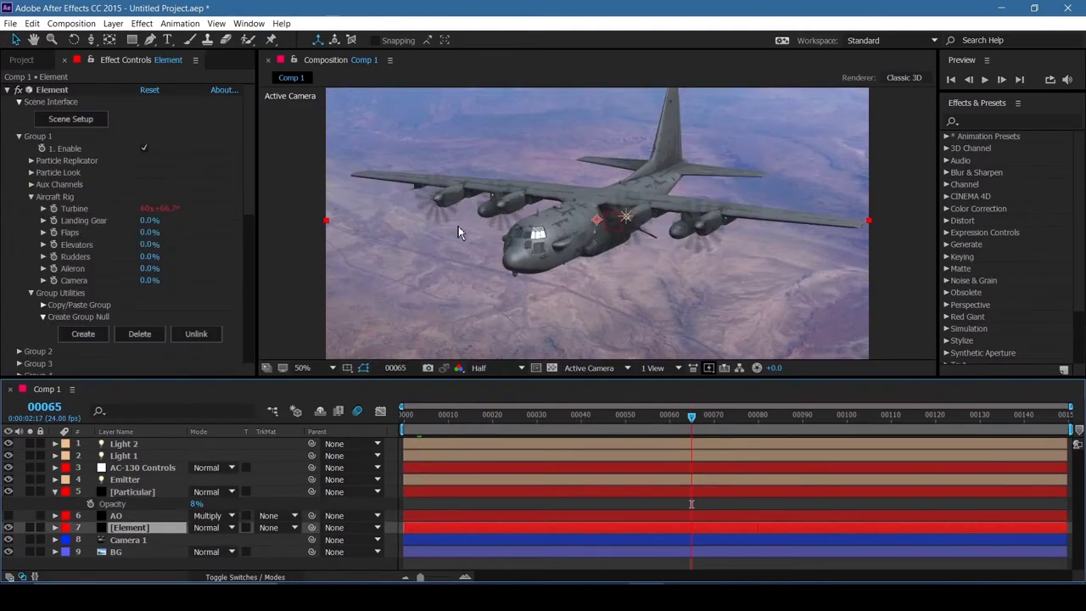
scroll(237, 259, "down", 8)
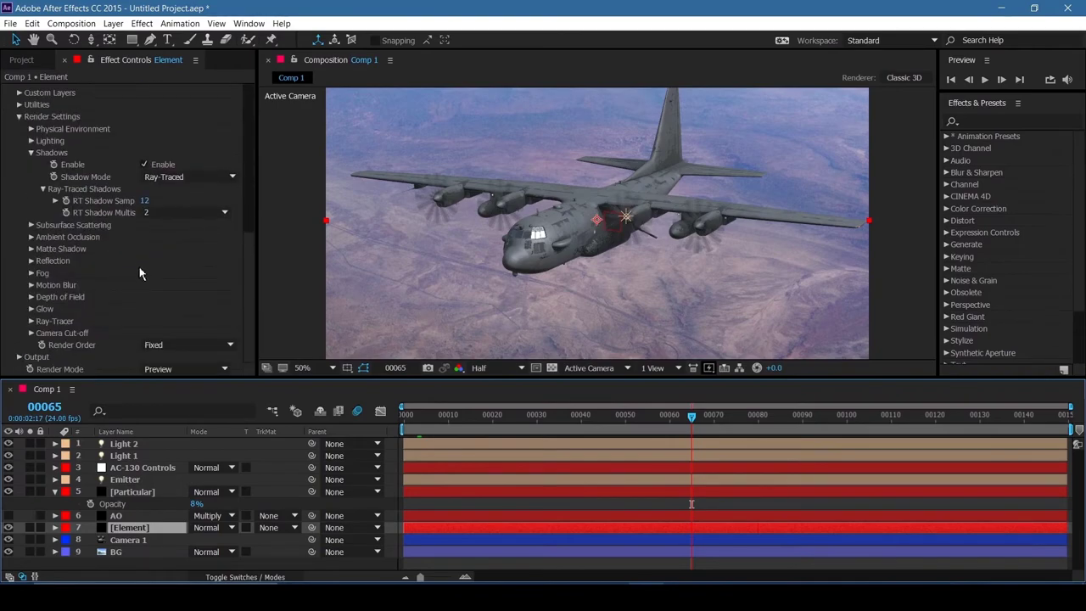
left_click(30, 285)
left_click(146, 308)
type("15")
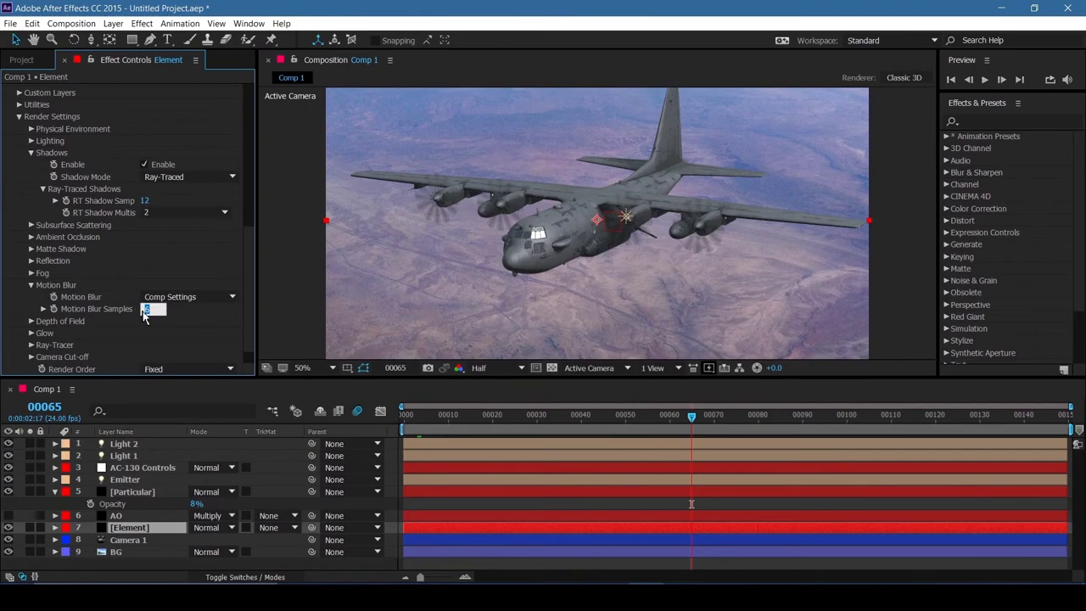
key("Return")
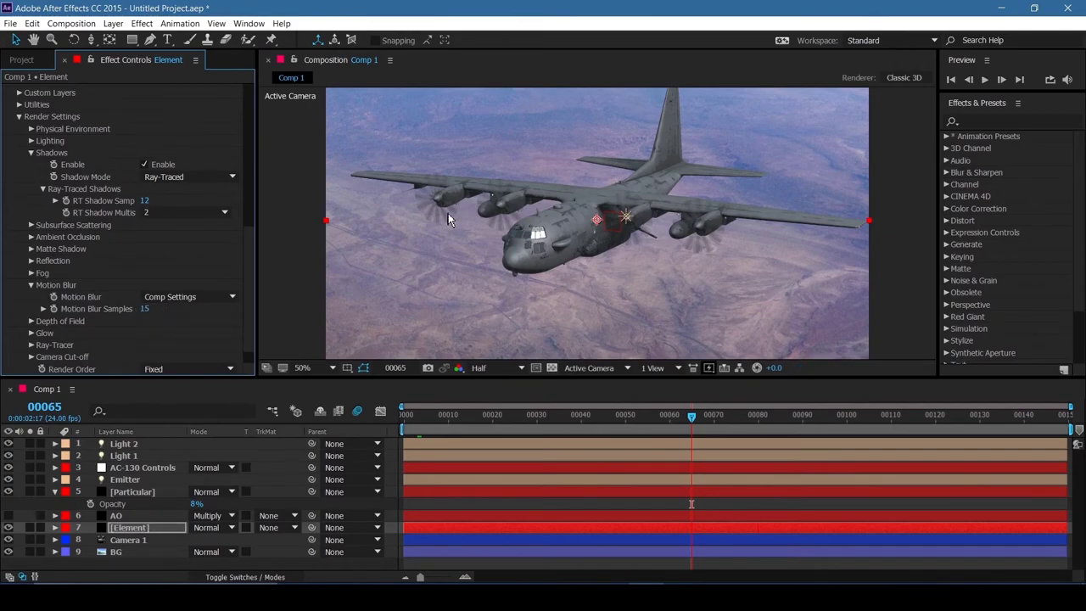
Step: Switch Element's render mode to Full Render
scroll(212, 351, "down", 1)
left_click(212, 370)
left_click(178, 382)
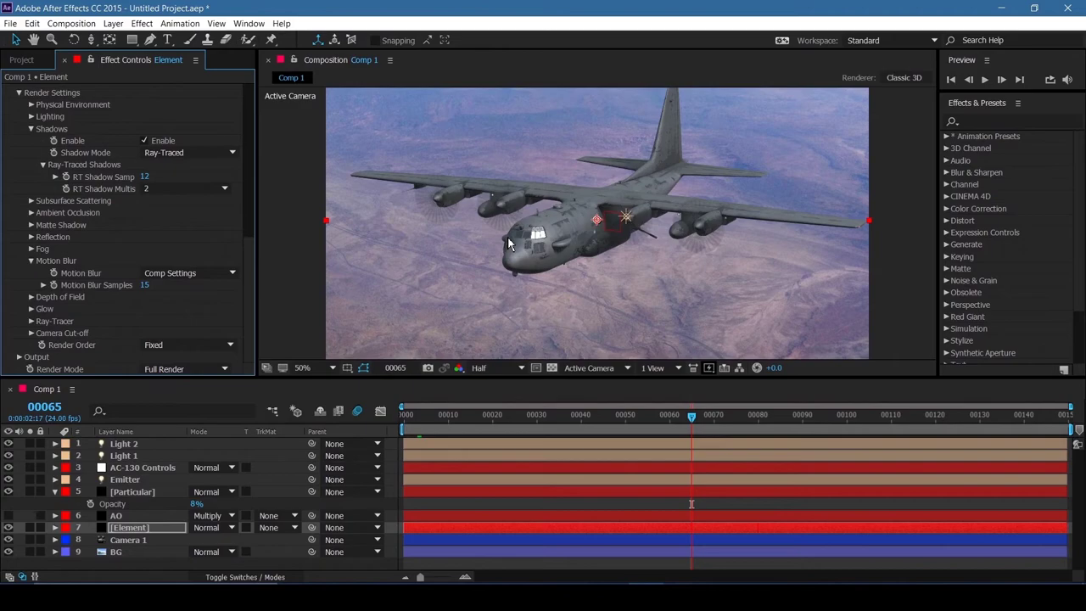
Step: Inspect the aircraft's blurred propellers and nose up close in the fully rendered frame
scroll(509, 245, "up", 2)
scroll(514, 245, "down", 2)
scroll(520, 236, "up", 2)
left_click_drag(583, 275, 525, 201)
scroll(551, 214, "down", 2)
scroll(525, 201, "up", 2)
scroll(527, 207, "down", 2)
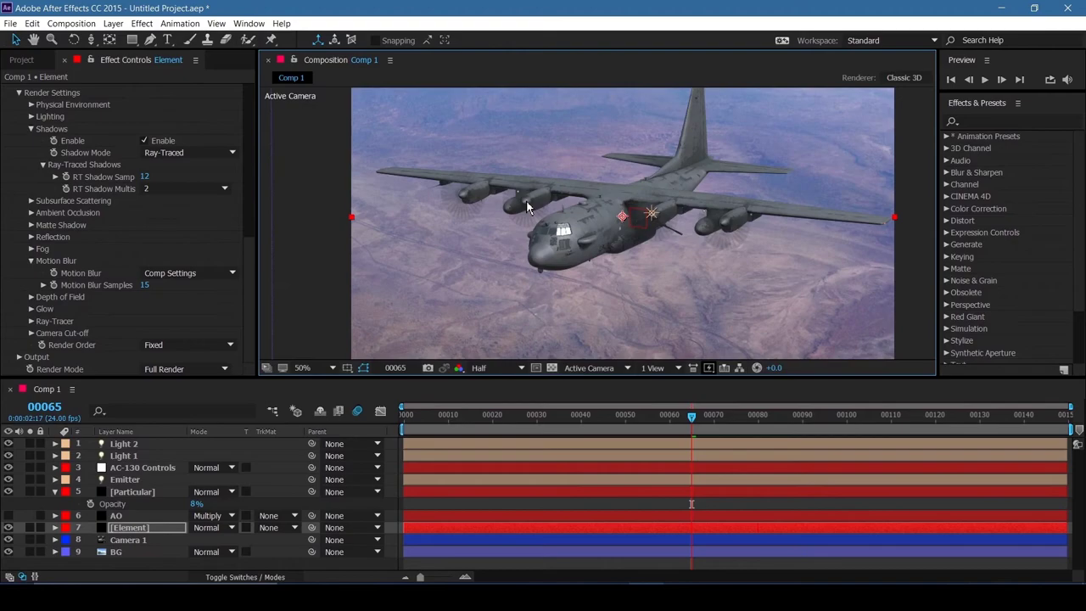
scroll(526, 206, "up", 2)
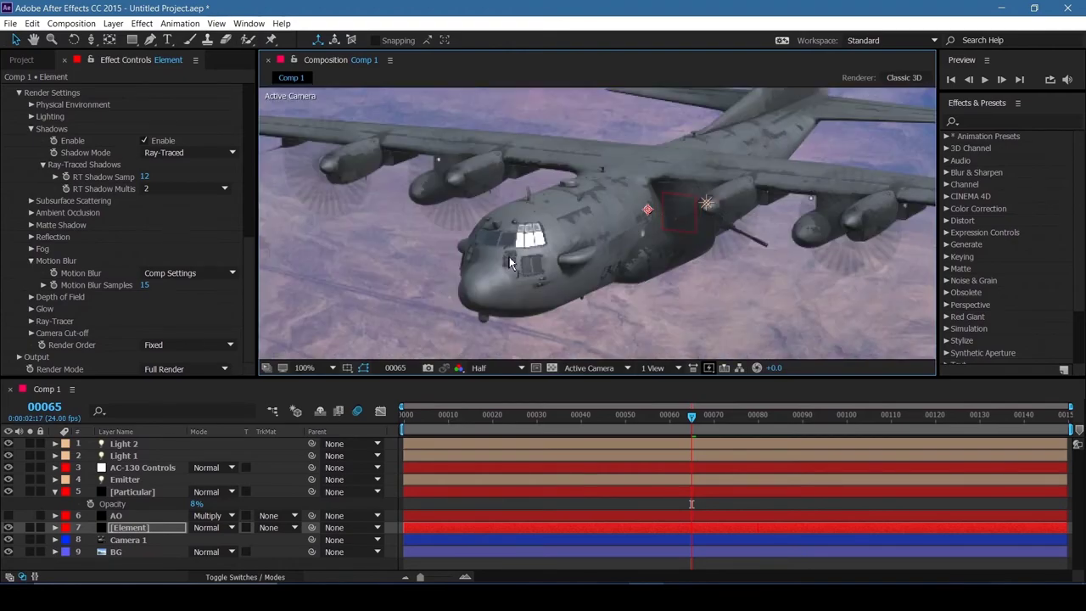
scroll(505, 263, "down", 2)
left_click_drag(491, 258, 474, 271)
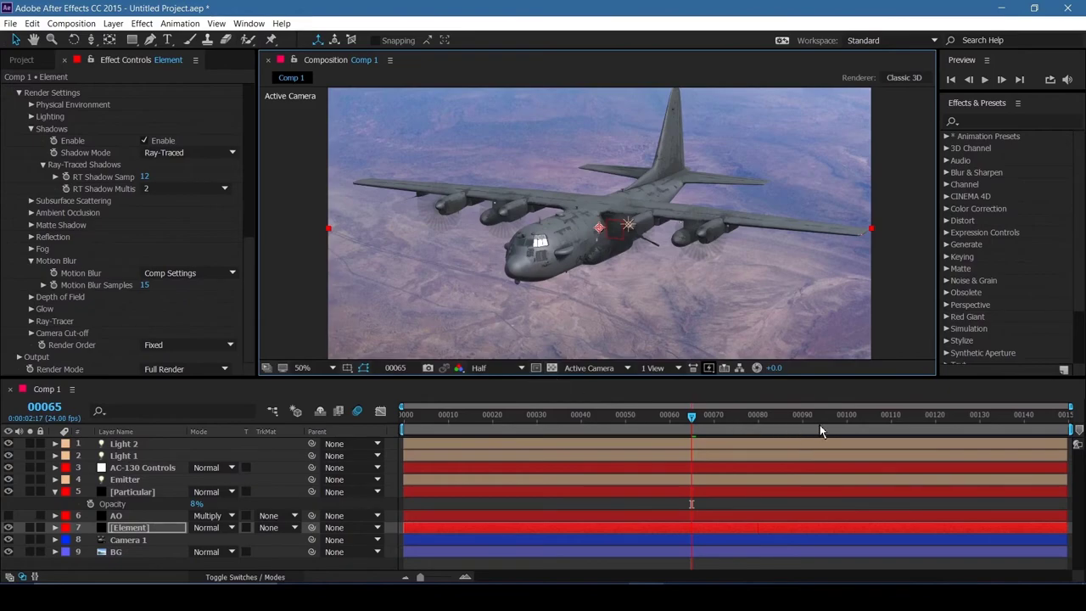
Step: At frame 94, set Element's render mode to Preview and turn off the composition's motion blur
left_click(820, 431)
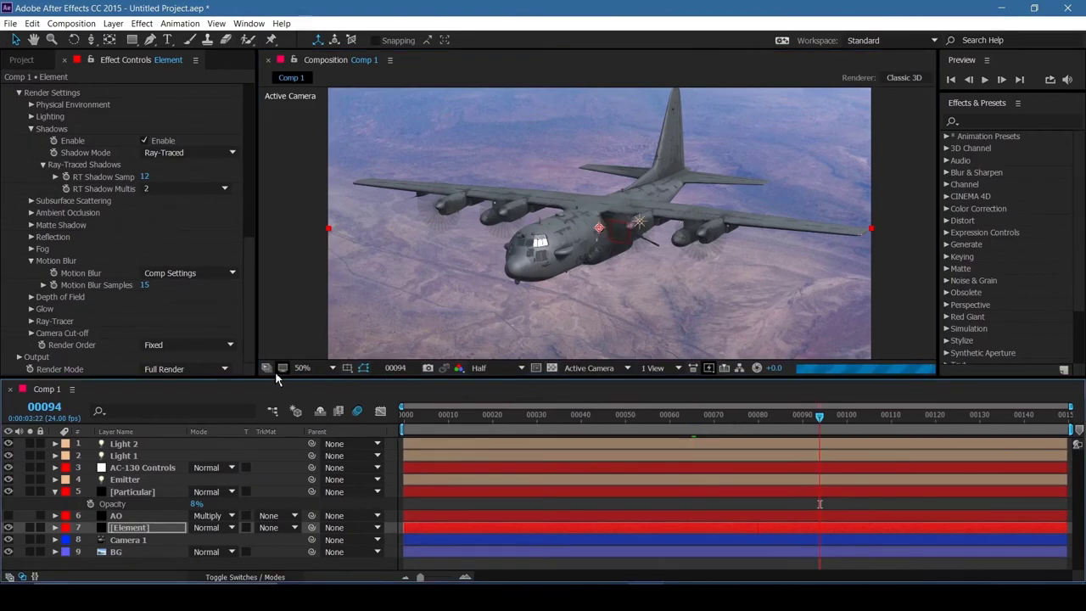
left_click(183, 369)
left_click(175, 396)
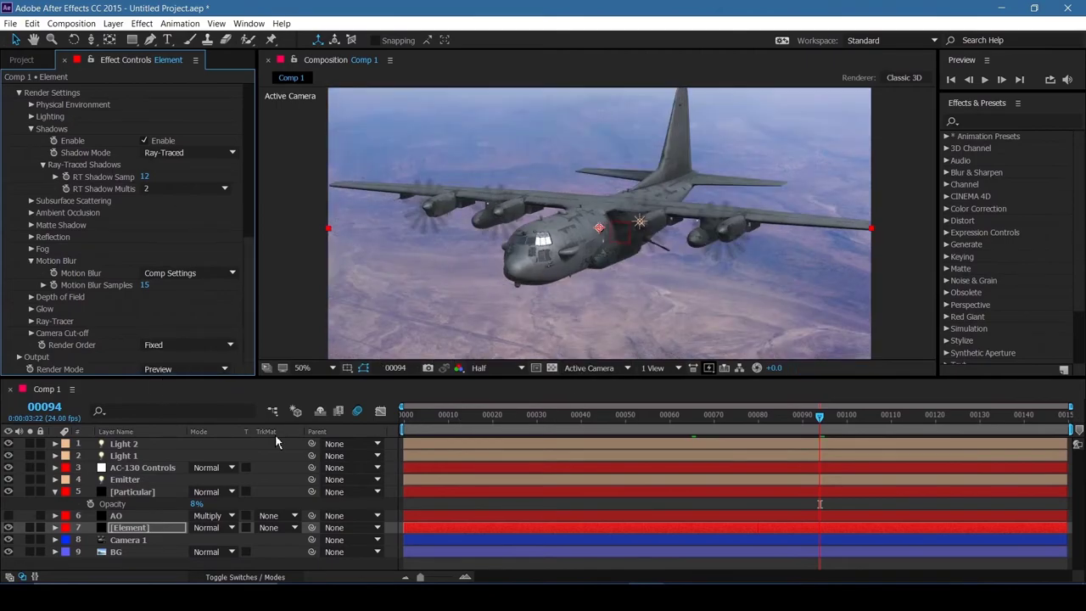
left_click(357, 412)
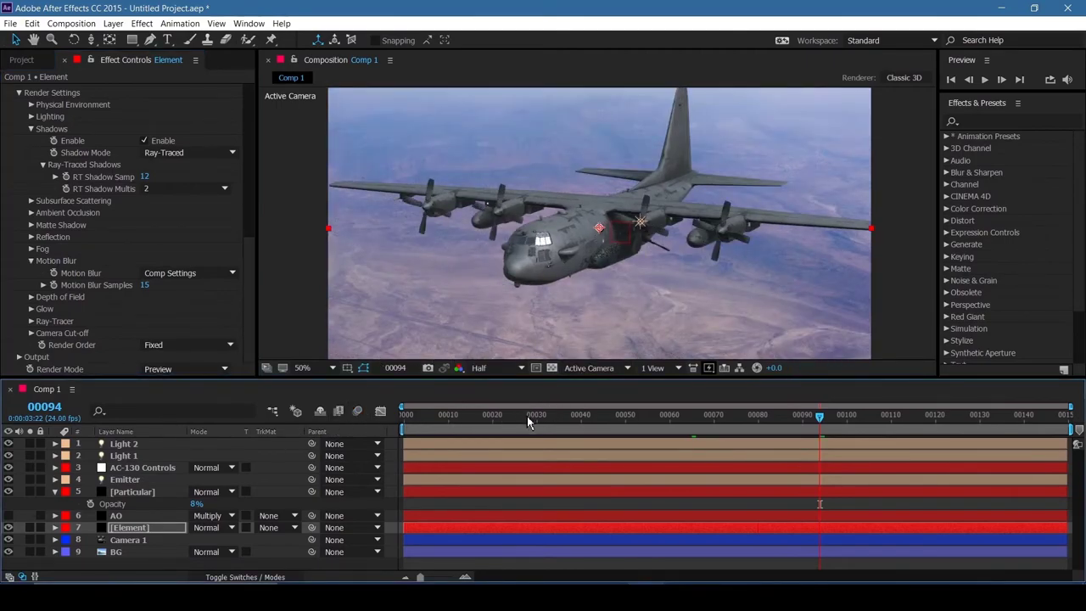
Step: Scrub through the whole animation to review it and return to frame 0
key("space")
left_click_drag(871, 428, 54, 452)
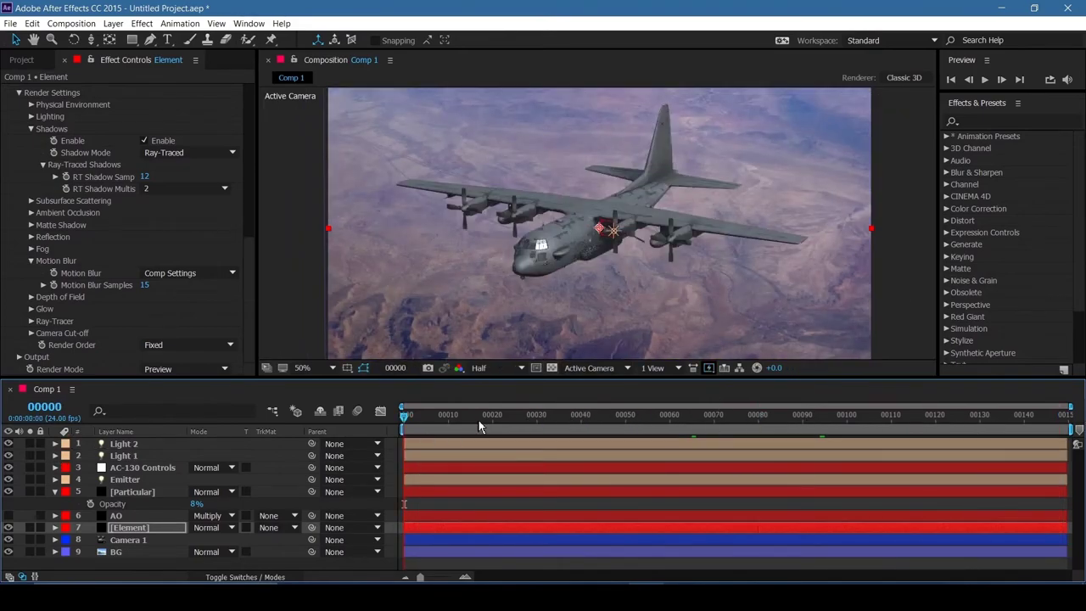
left_click_drag(479, 420, 1071, 426)
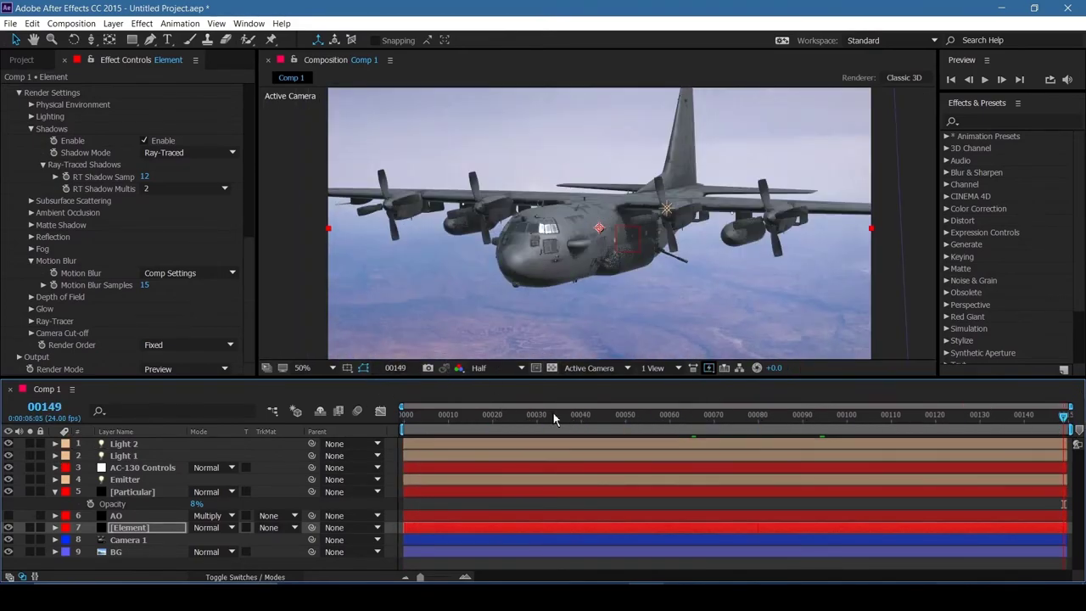
left_click_drag(616, 424, 19, 422)
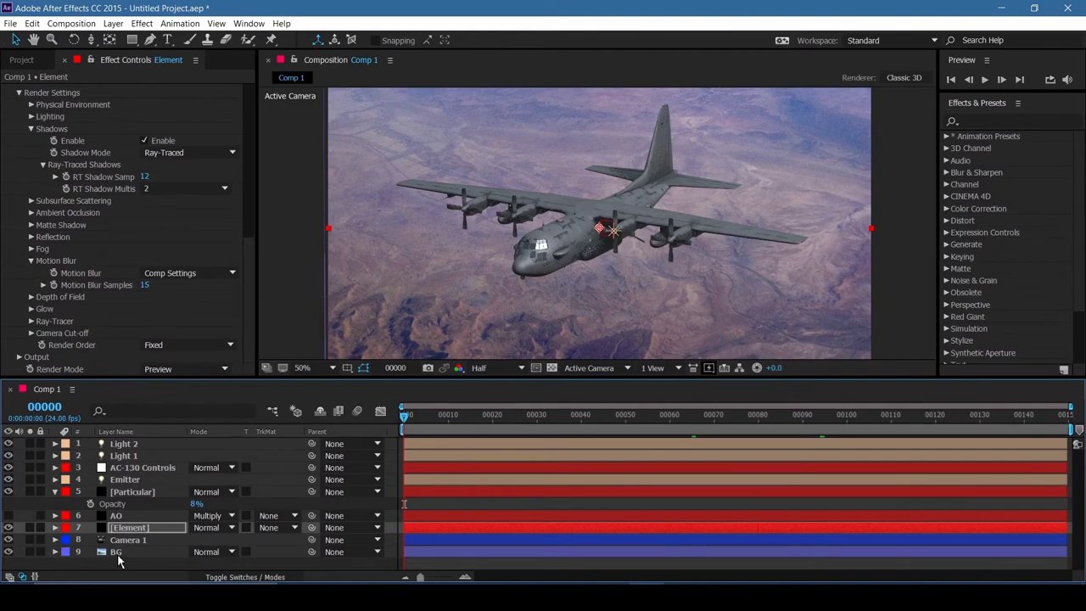
Step: In Element's output settings, set Multisampling to 16
left_click(250, 315)
left_click(18, 358)
scroll(25, 360, "down", 5)
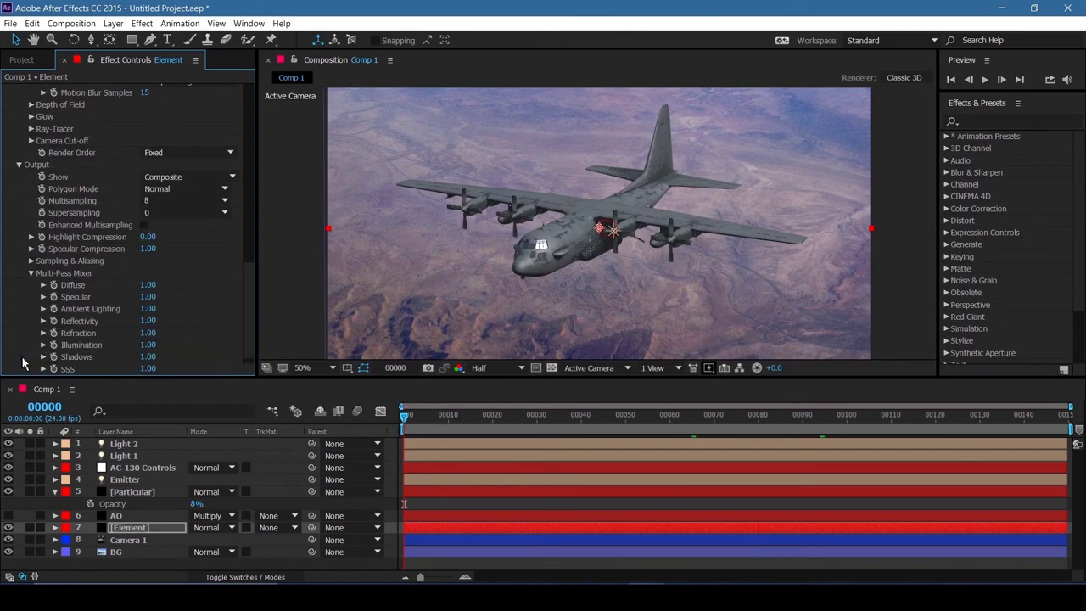
left_click(158, 201)
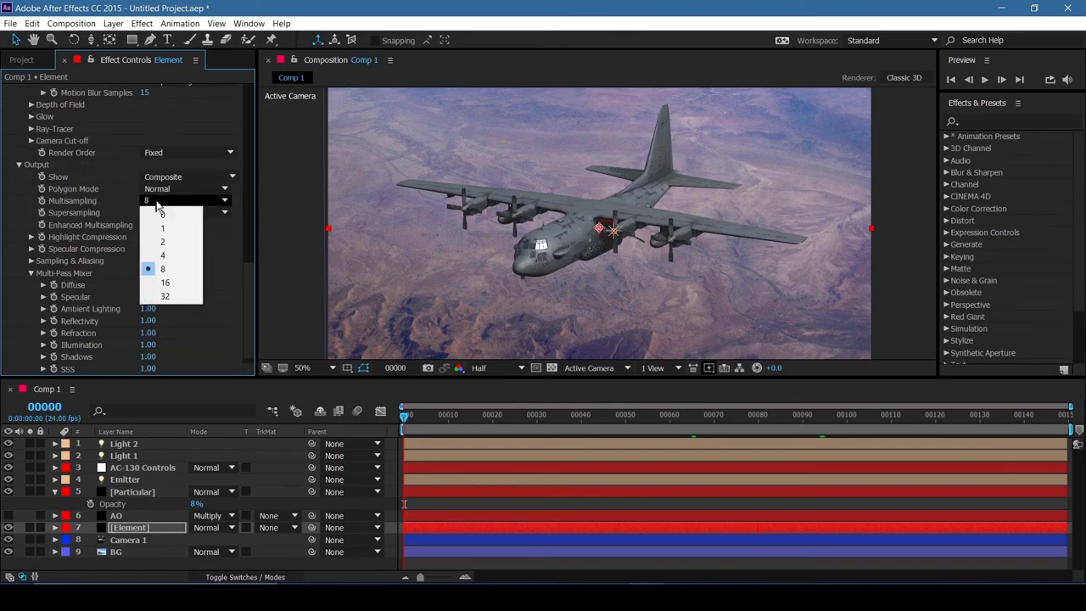
left_click(176, 283)
Step: View the aircraft at 200% and set Element's render mode to Full Render
key("period")
key("period")
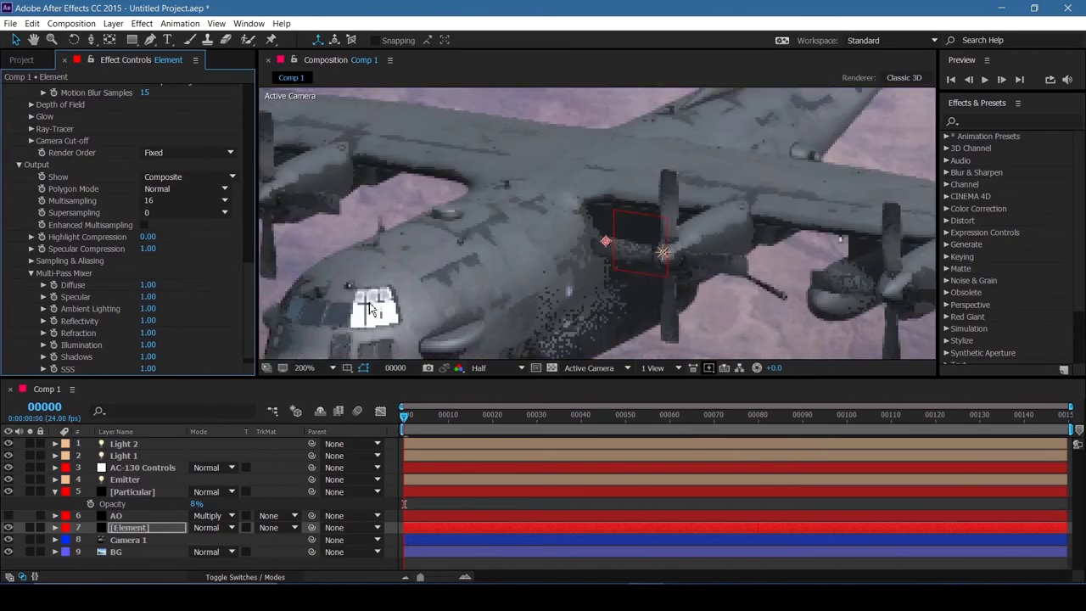
scroll(141, 324, "down", 1)
left_click(192, 370)
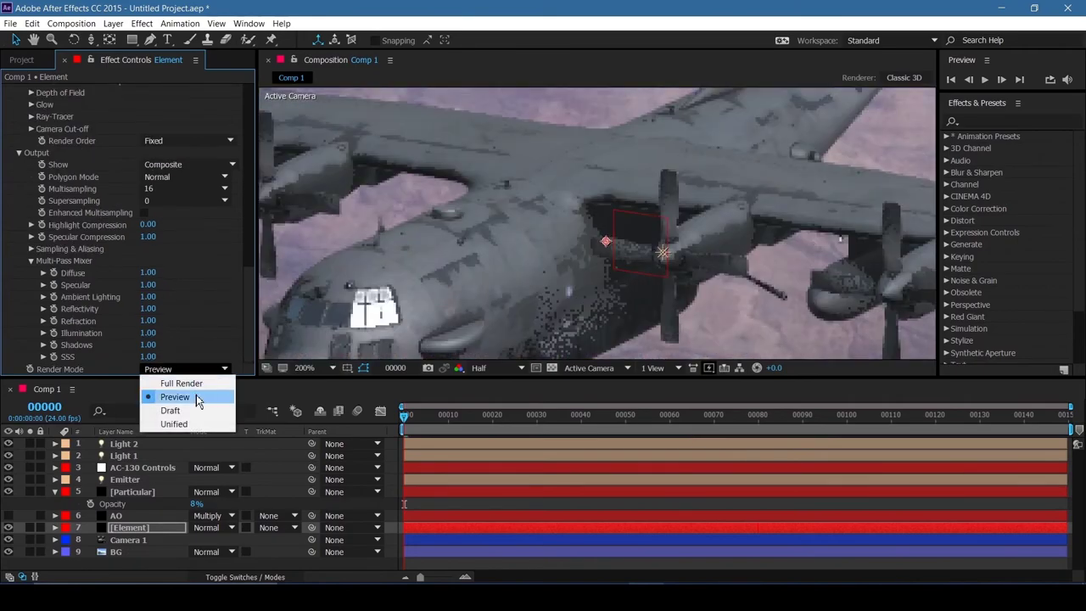
left_click(181, 382)
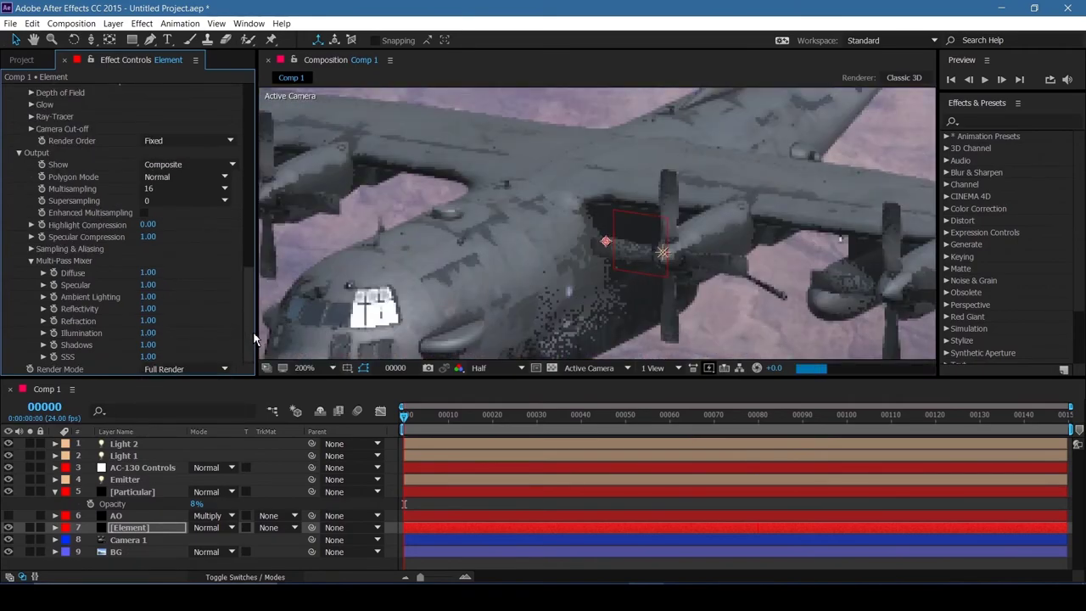
left_click_drag(253, 338, 256, 248)
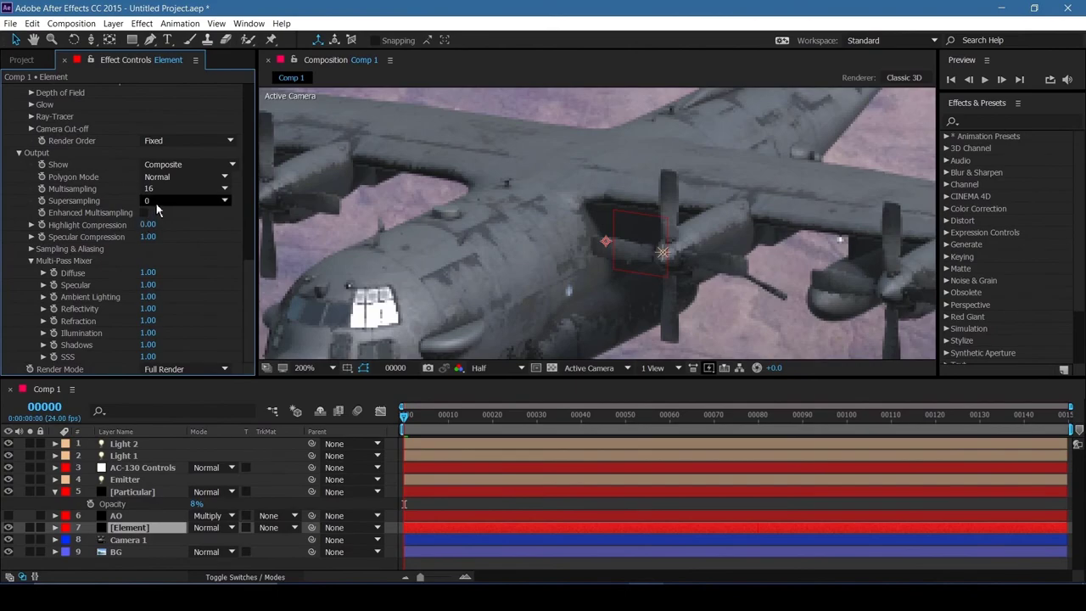
Step: In Element's output settings, set Supersampling to 4 and enable Enhanced Multisampling
left_click(156, 203)
left_click(172, 243)
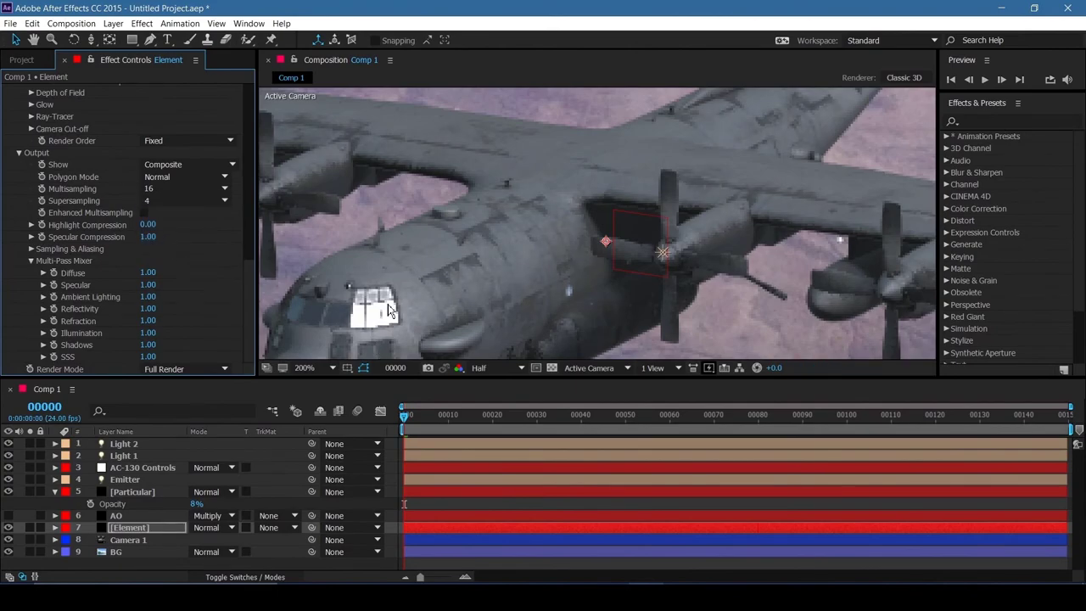
left_click_drag(388, 310, 516, 228)
left_click(144, 214)
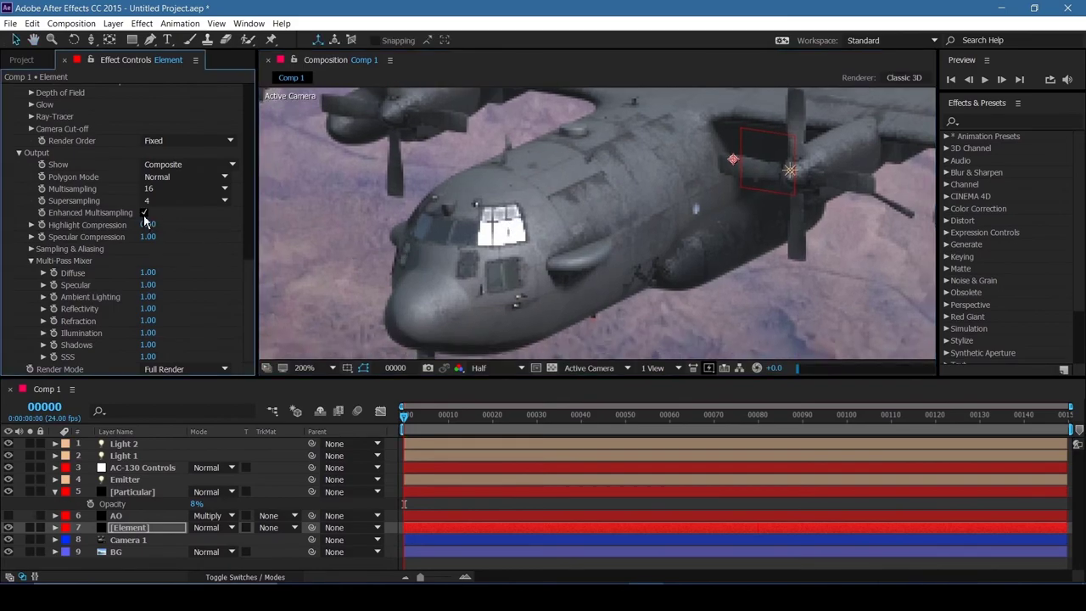
Step: In Element's Sampling & Aliasing settings, try FXAA Smoothing at 2 and settle on 1
left_click(32, 250)
left_click(143, 272)
left_click(143, 261)
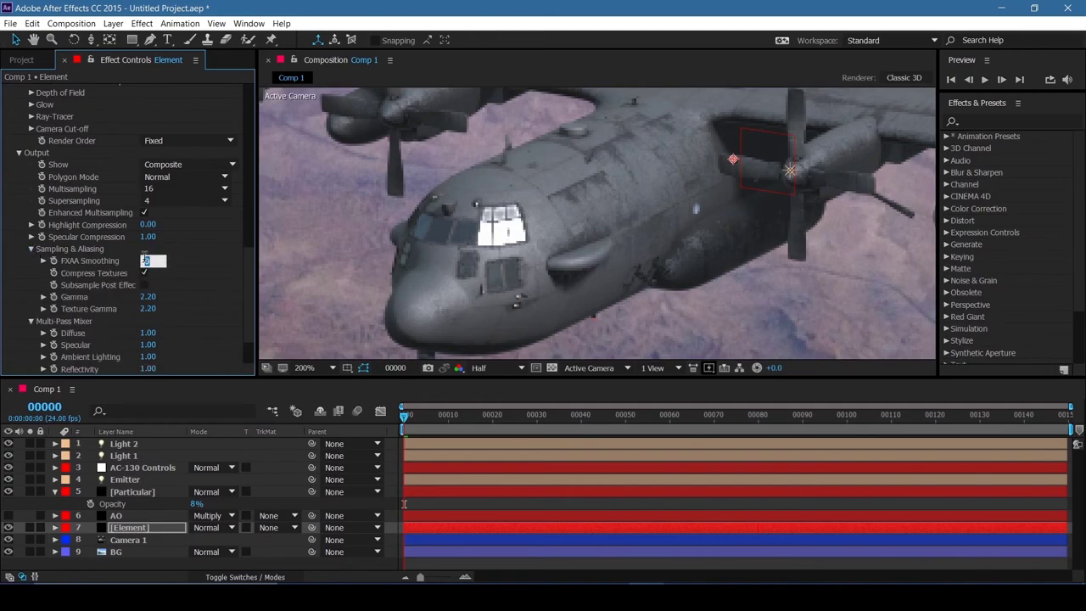
key("Return")
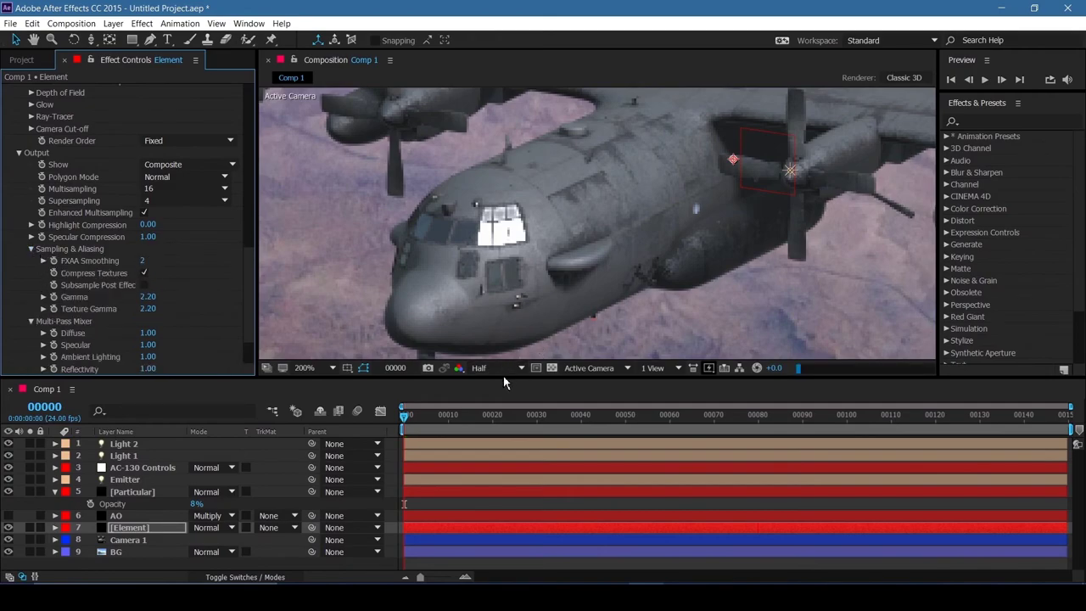
left_click(142, 261)
type("0")
key("Return")
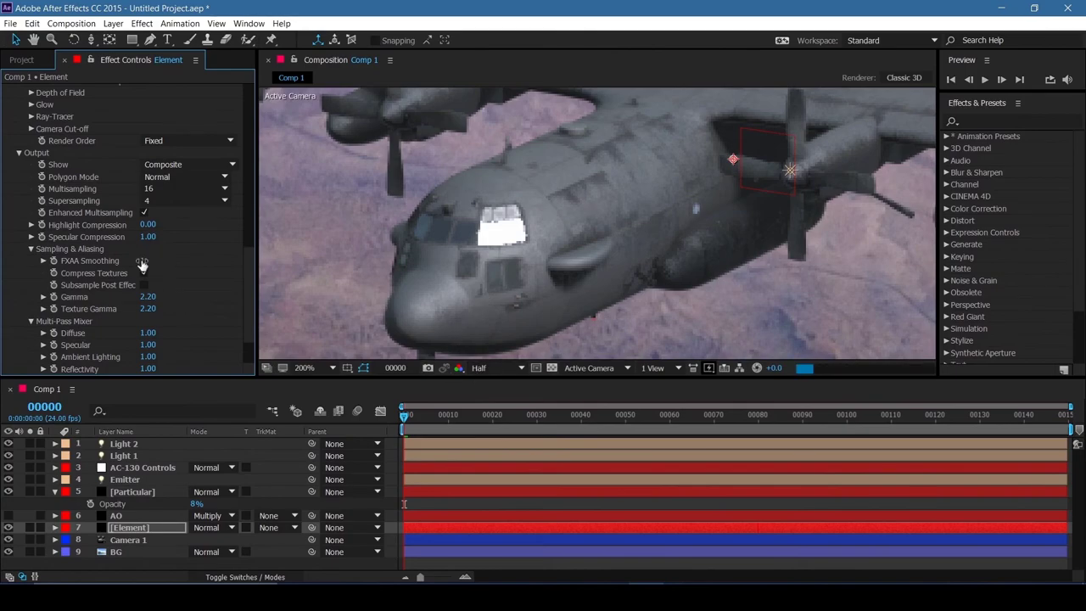
left_click(144, 273)
Step: Set the composition preview to Full resolution and inspect the aircraft at 100% magnification
left_click(477, 368)
left_click(513, 399)
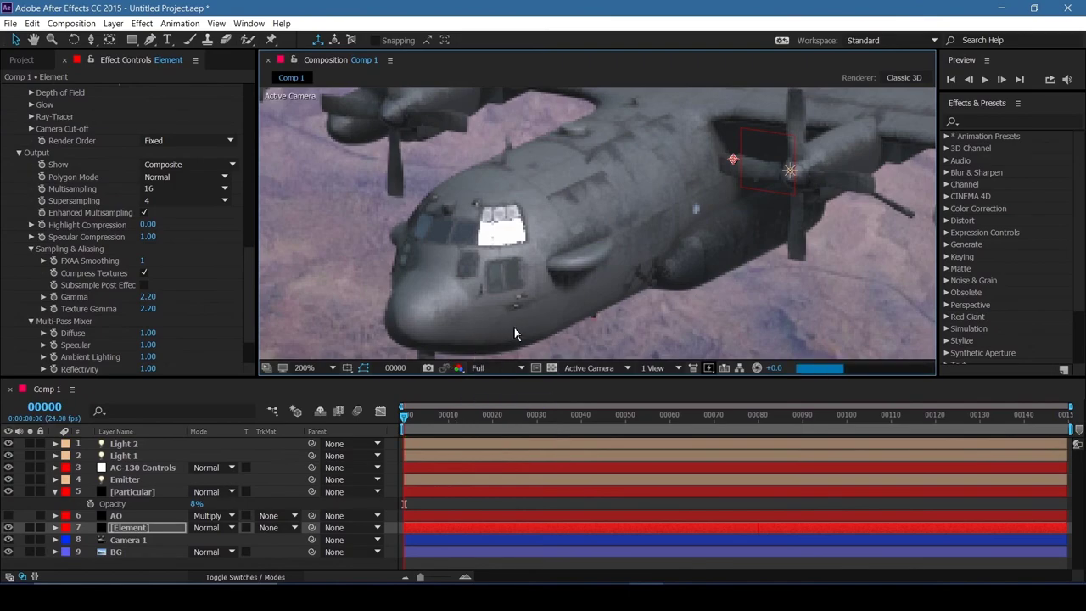
key("comma")
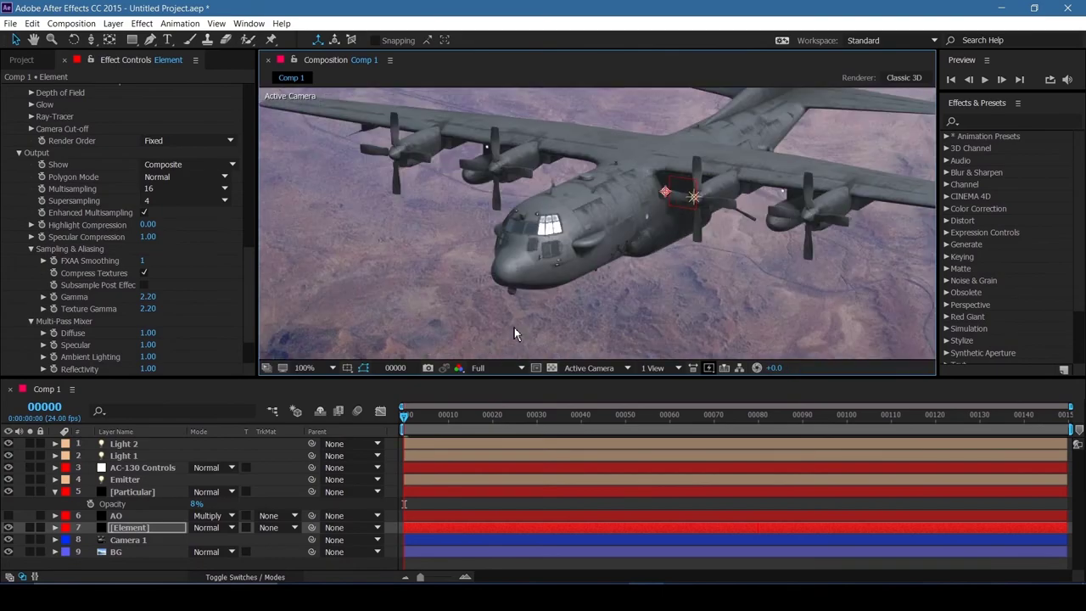
key("h")
left_click_drag(641, 257, 521, 335)
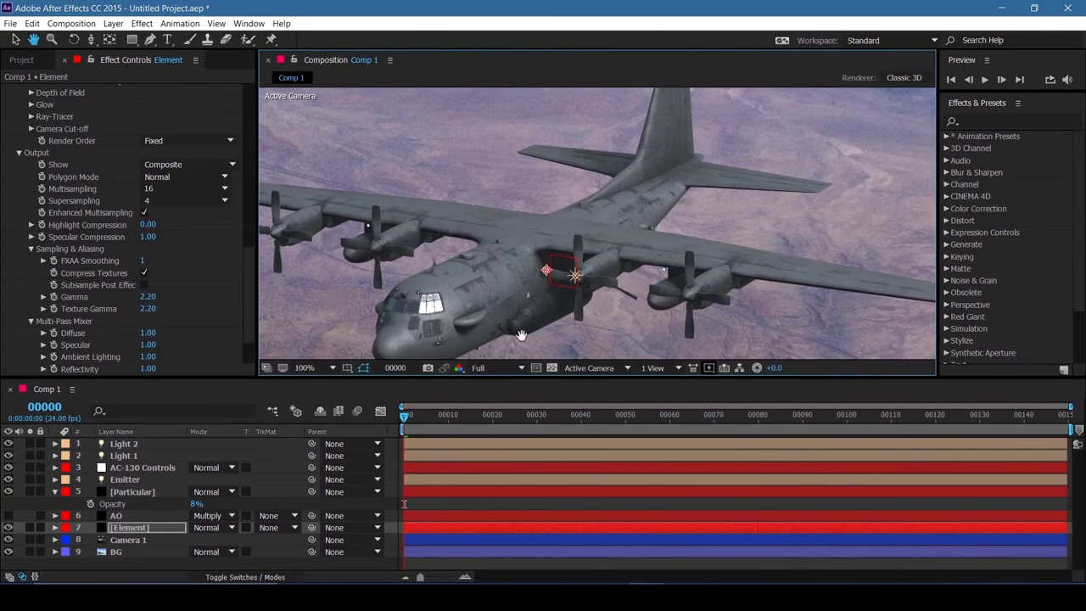
left_click_drag(521, 335, 634, 312)
scroll(636, 314, "down", 1)
scroll(637, 314, "up", 1)
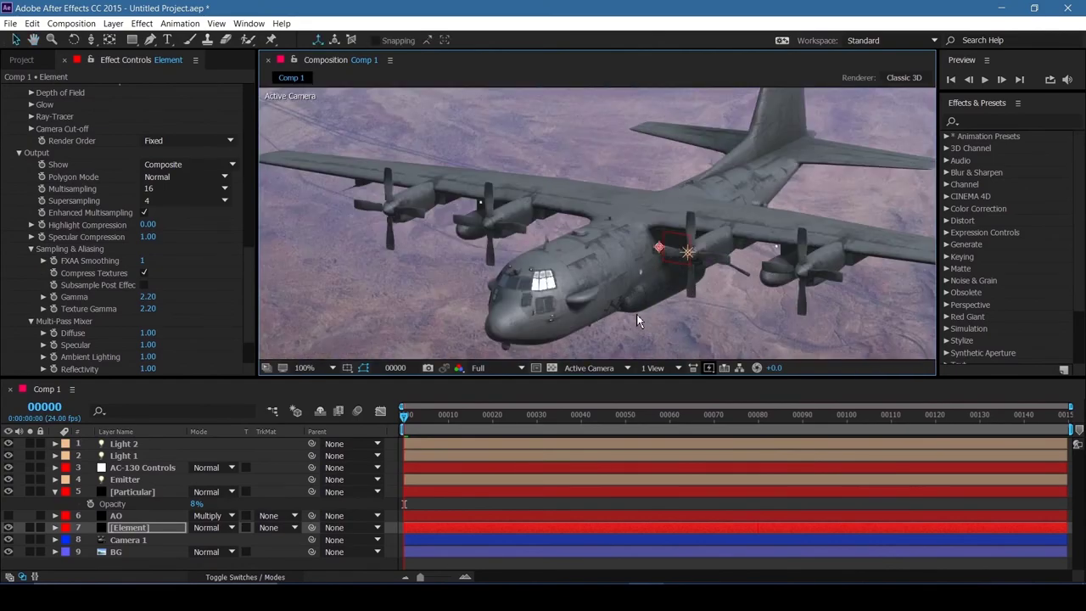
Step: Review the render passes Element can output and keep Composite as the shown pass
scroll(251, 272, "up", 5)
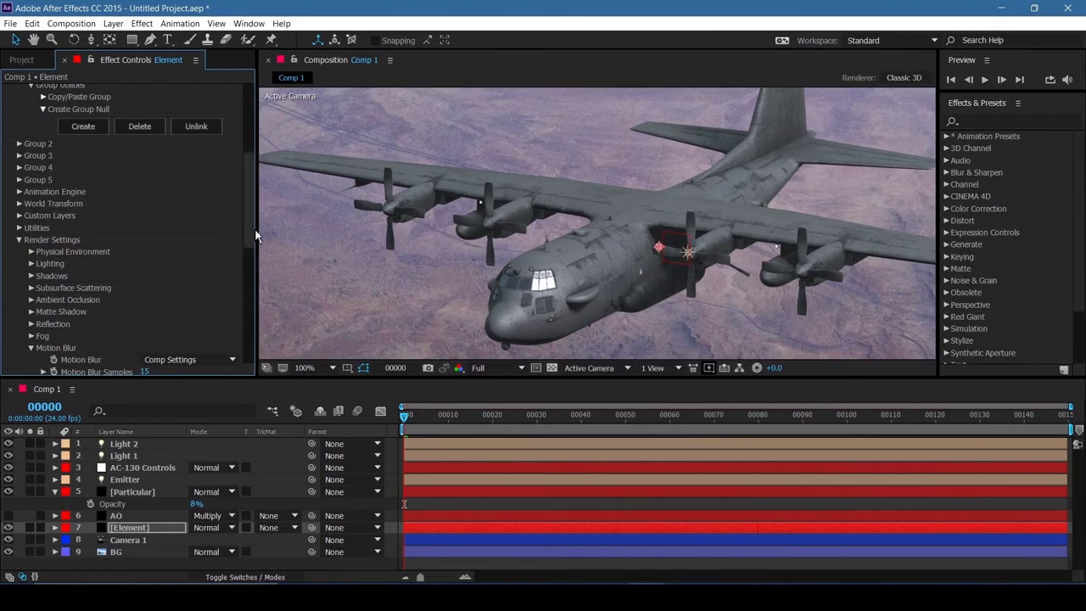
scroll(246, 281, "down", 5)
left_click(197, 107)
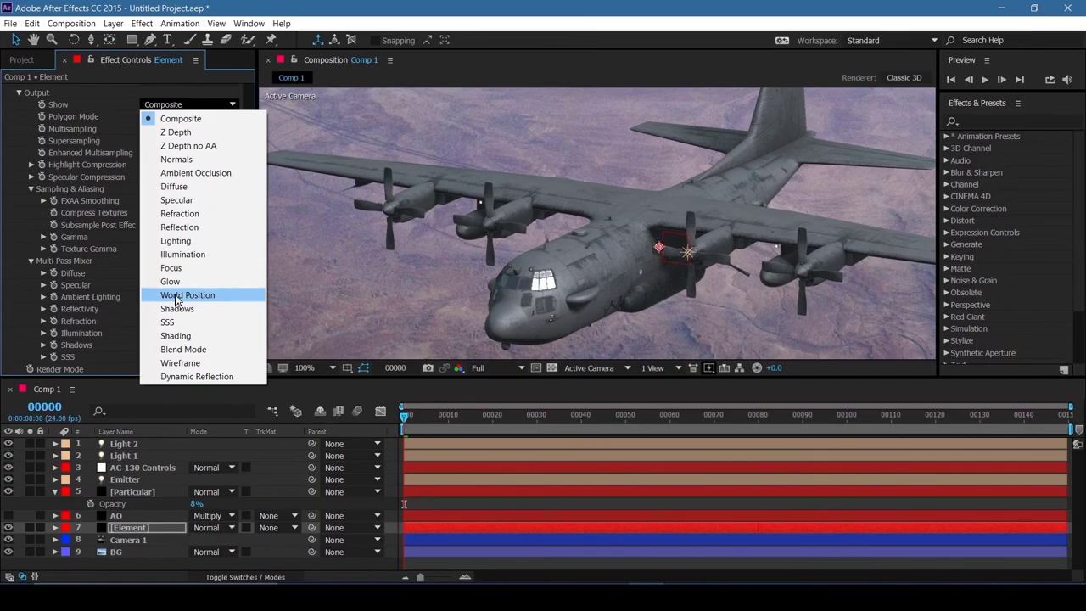
left_click(191, 123)
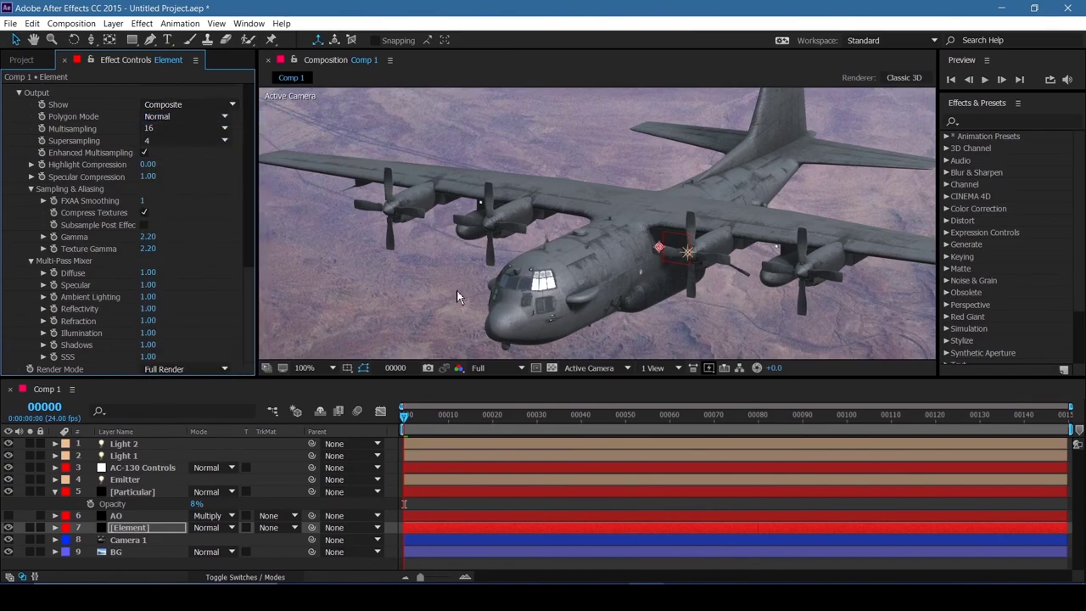
Step: Add Comp 1 to the render queue and set its output module to PNG Sequence with RGB channels
left_click(71, 23)
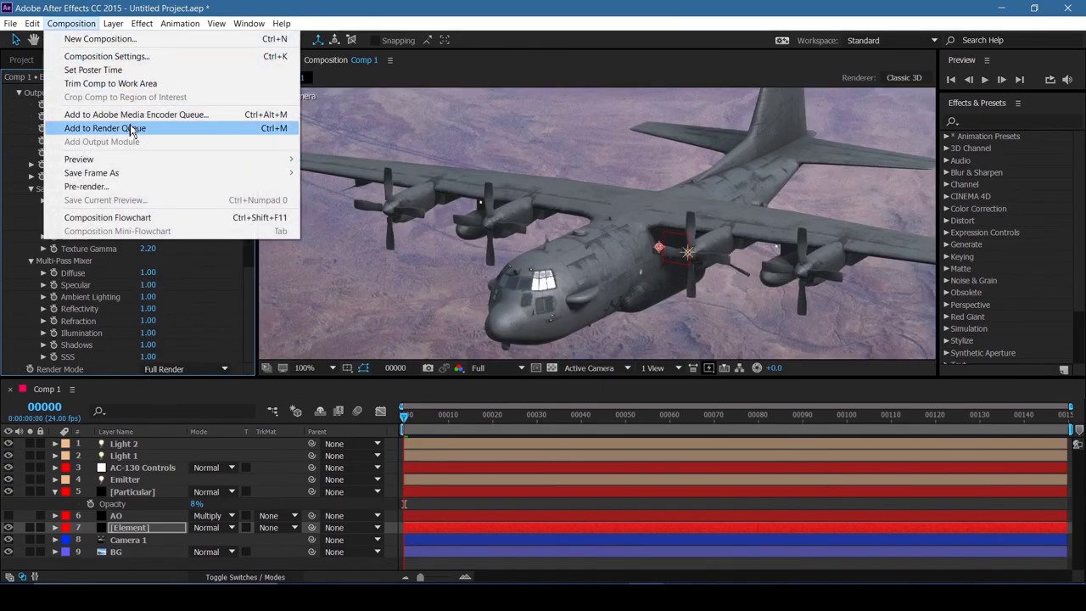
left_click(131, 128)
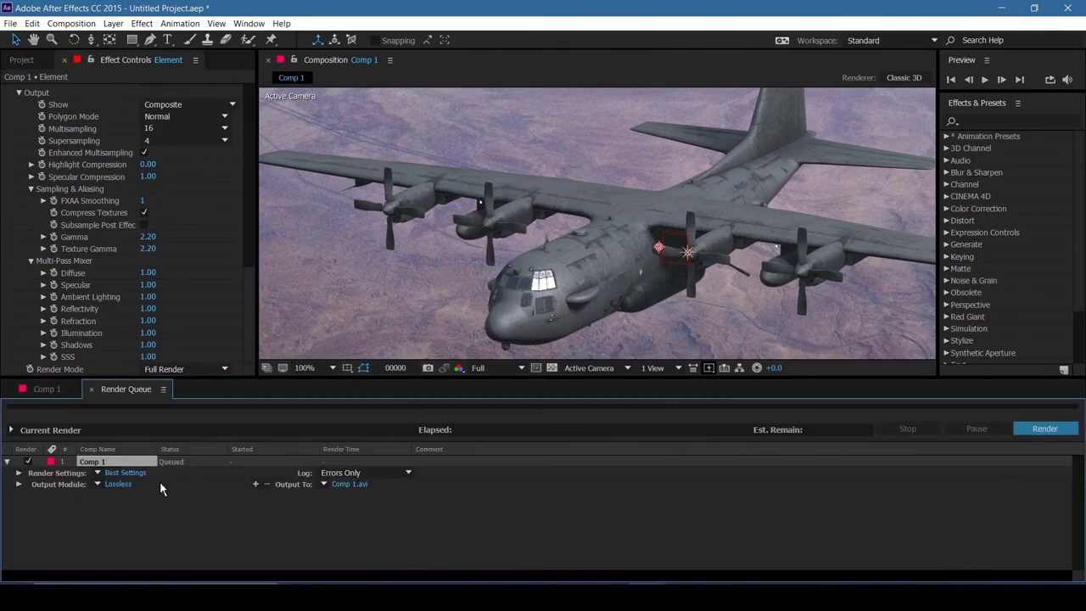
left_click(118, 484)
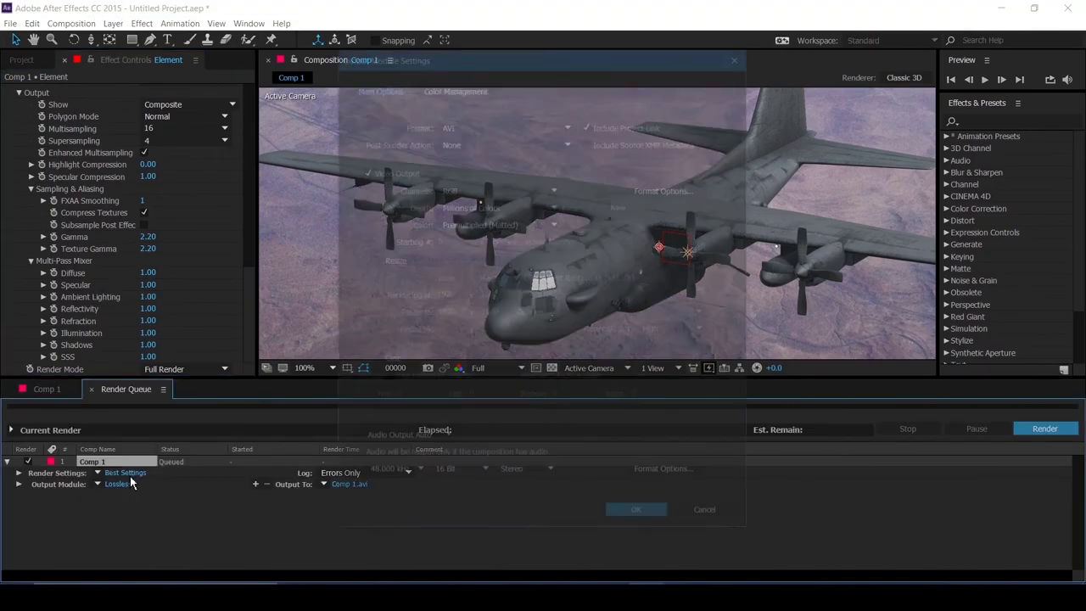
left_click(473, 125)
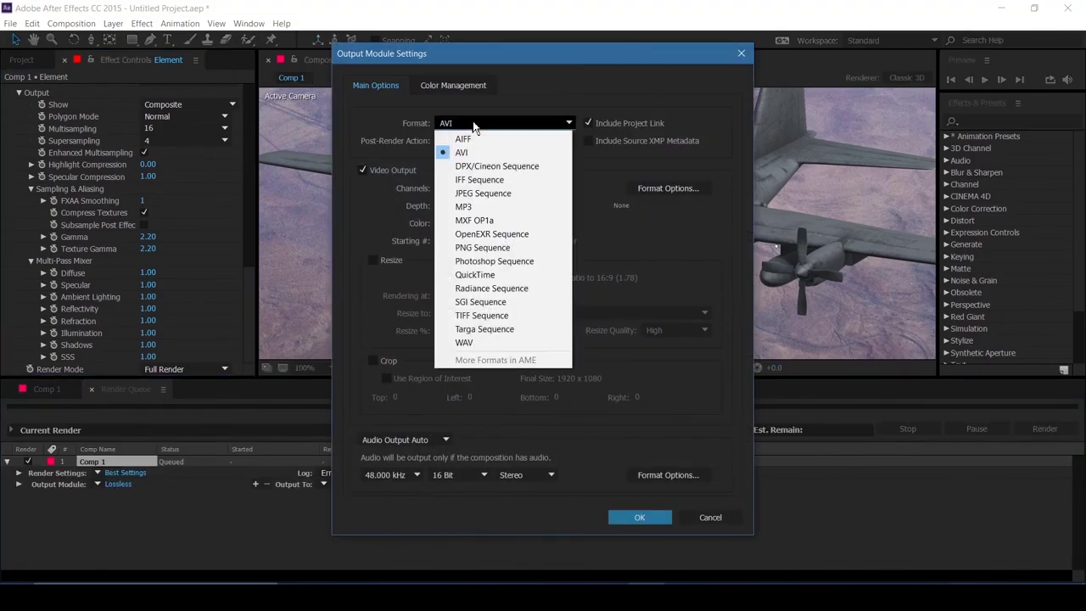
left_click(479, 248)
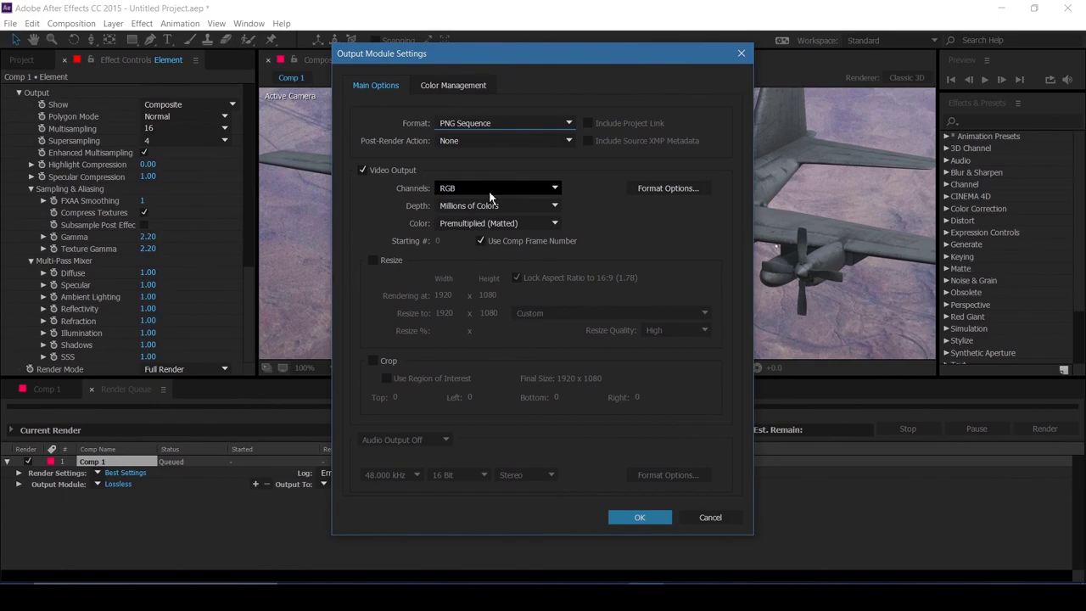
left_click(488, 190)
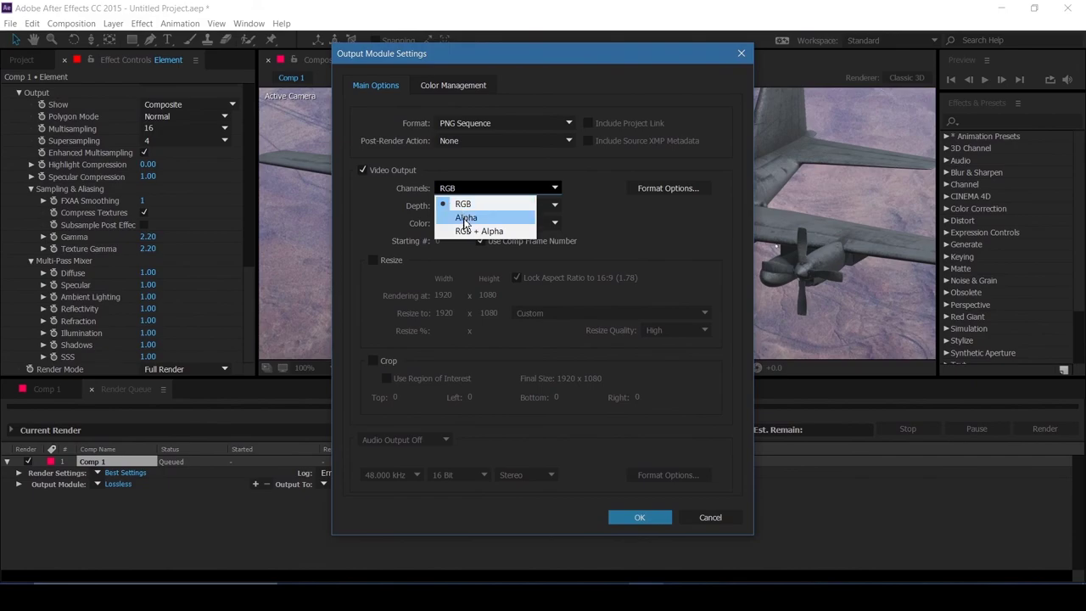
left_click(497, 204)
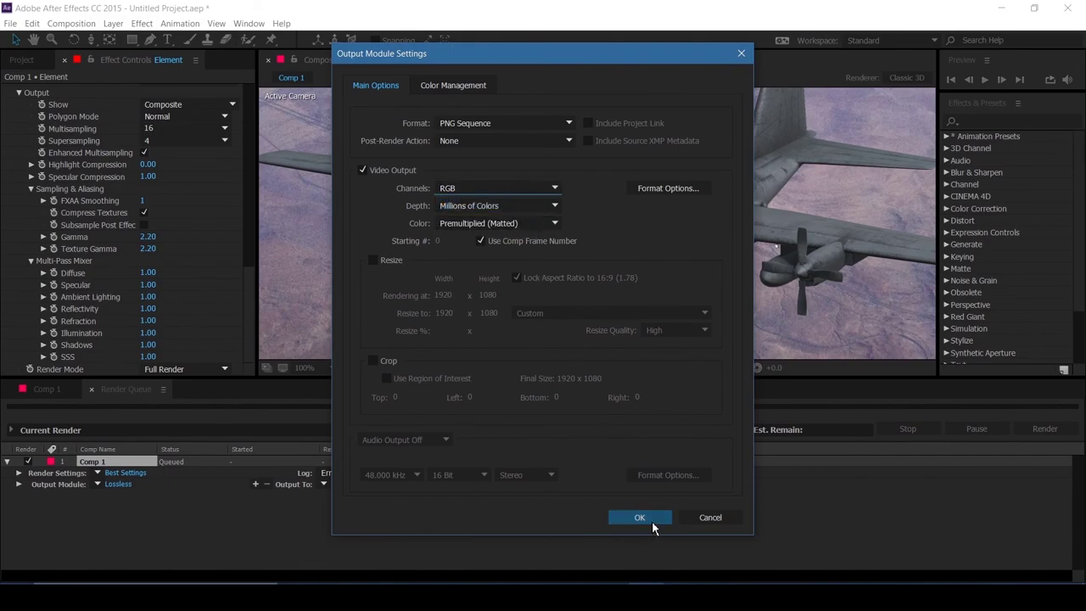
left_click(651, 520)
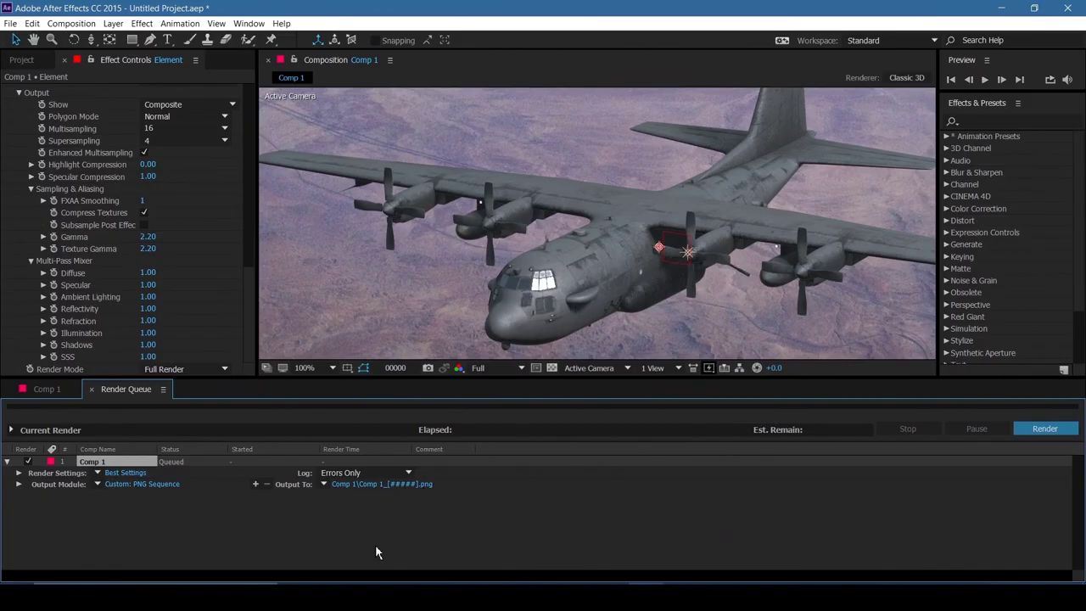